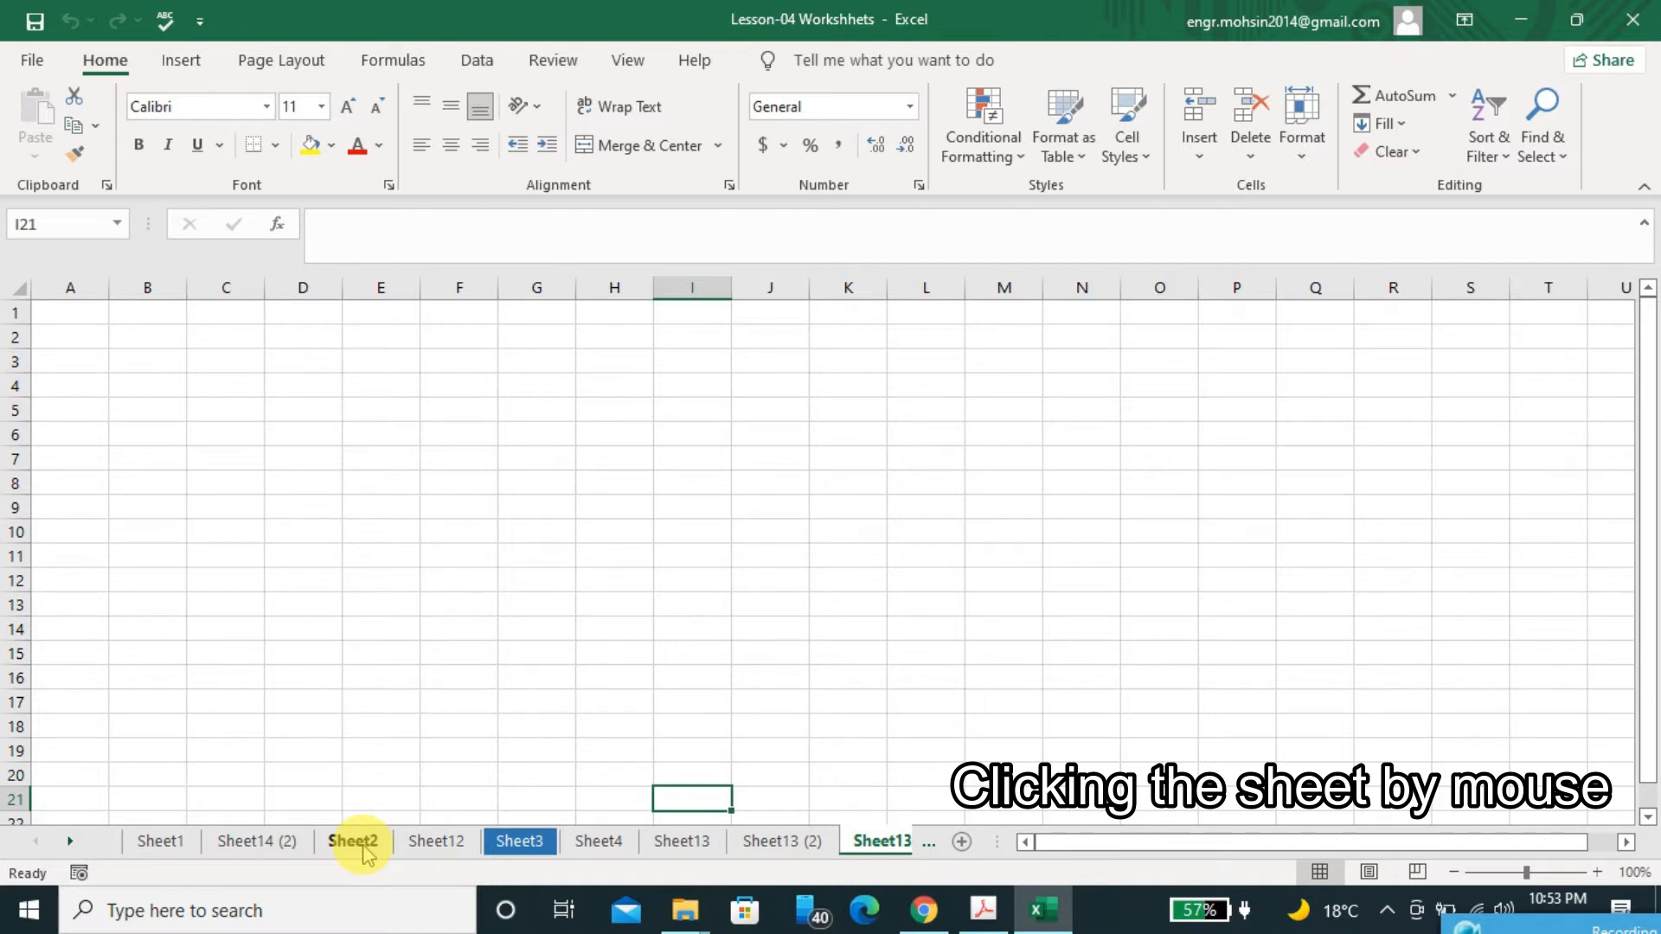
Check the worksheet navigation notes in the lesson PDF, and view Sheet14 (2), Sheet2, Sheet12, Sheet3 and Sheet4 in turn in Excel
key("alt+Tab")
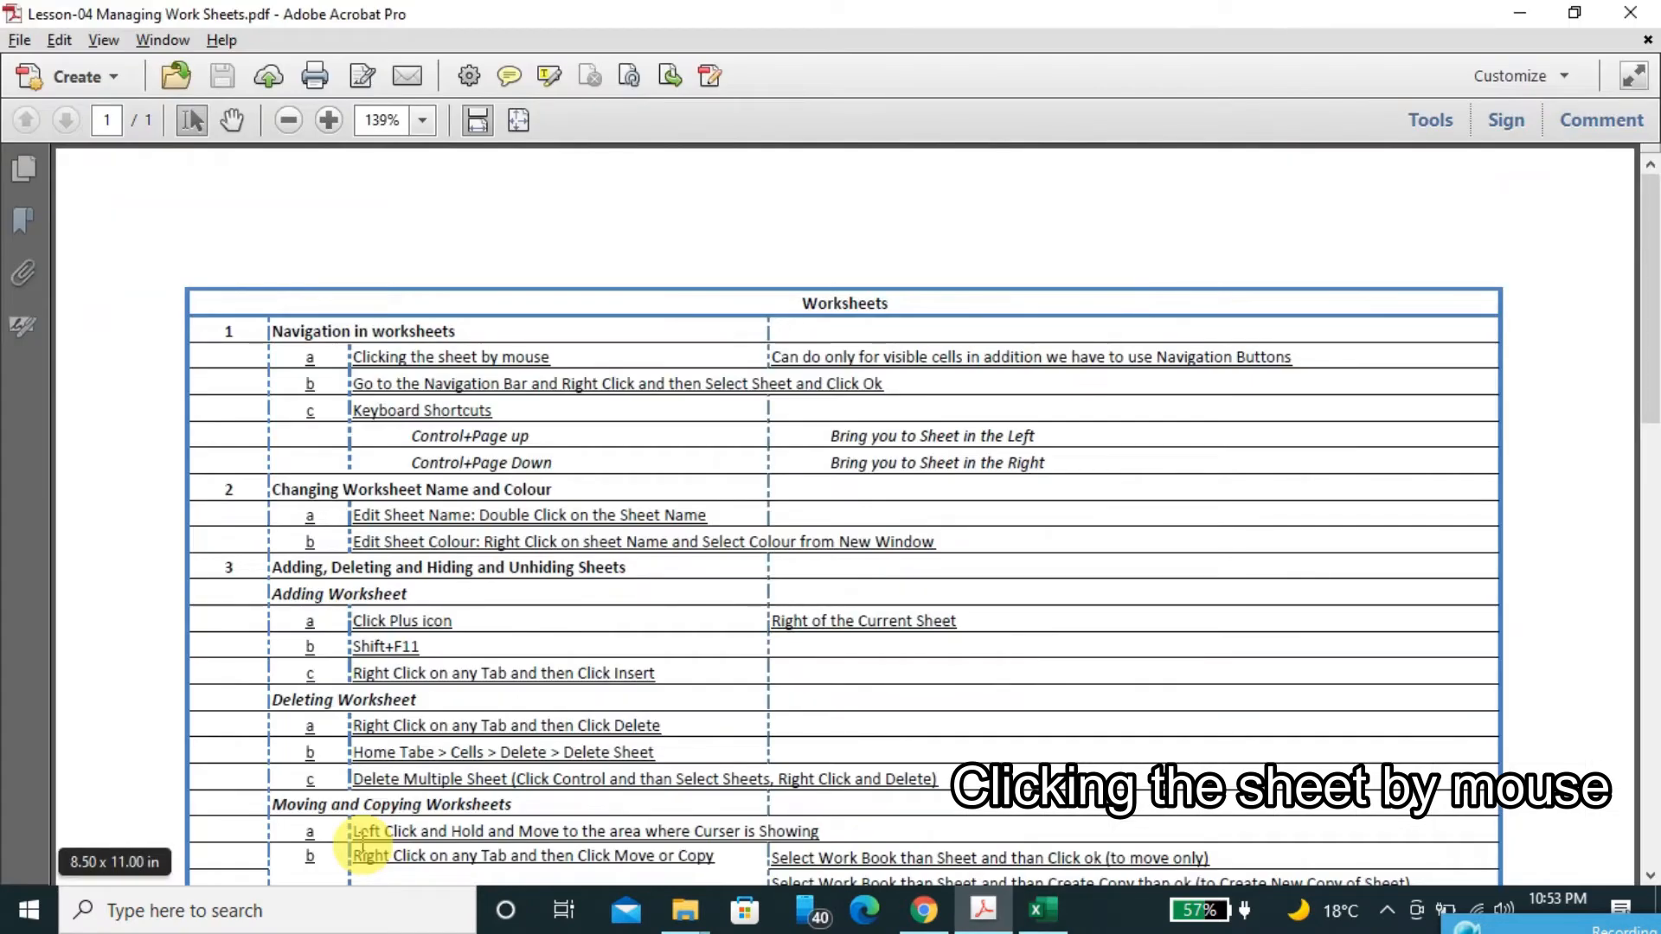
key("alt+Tab")
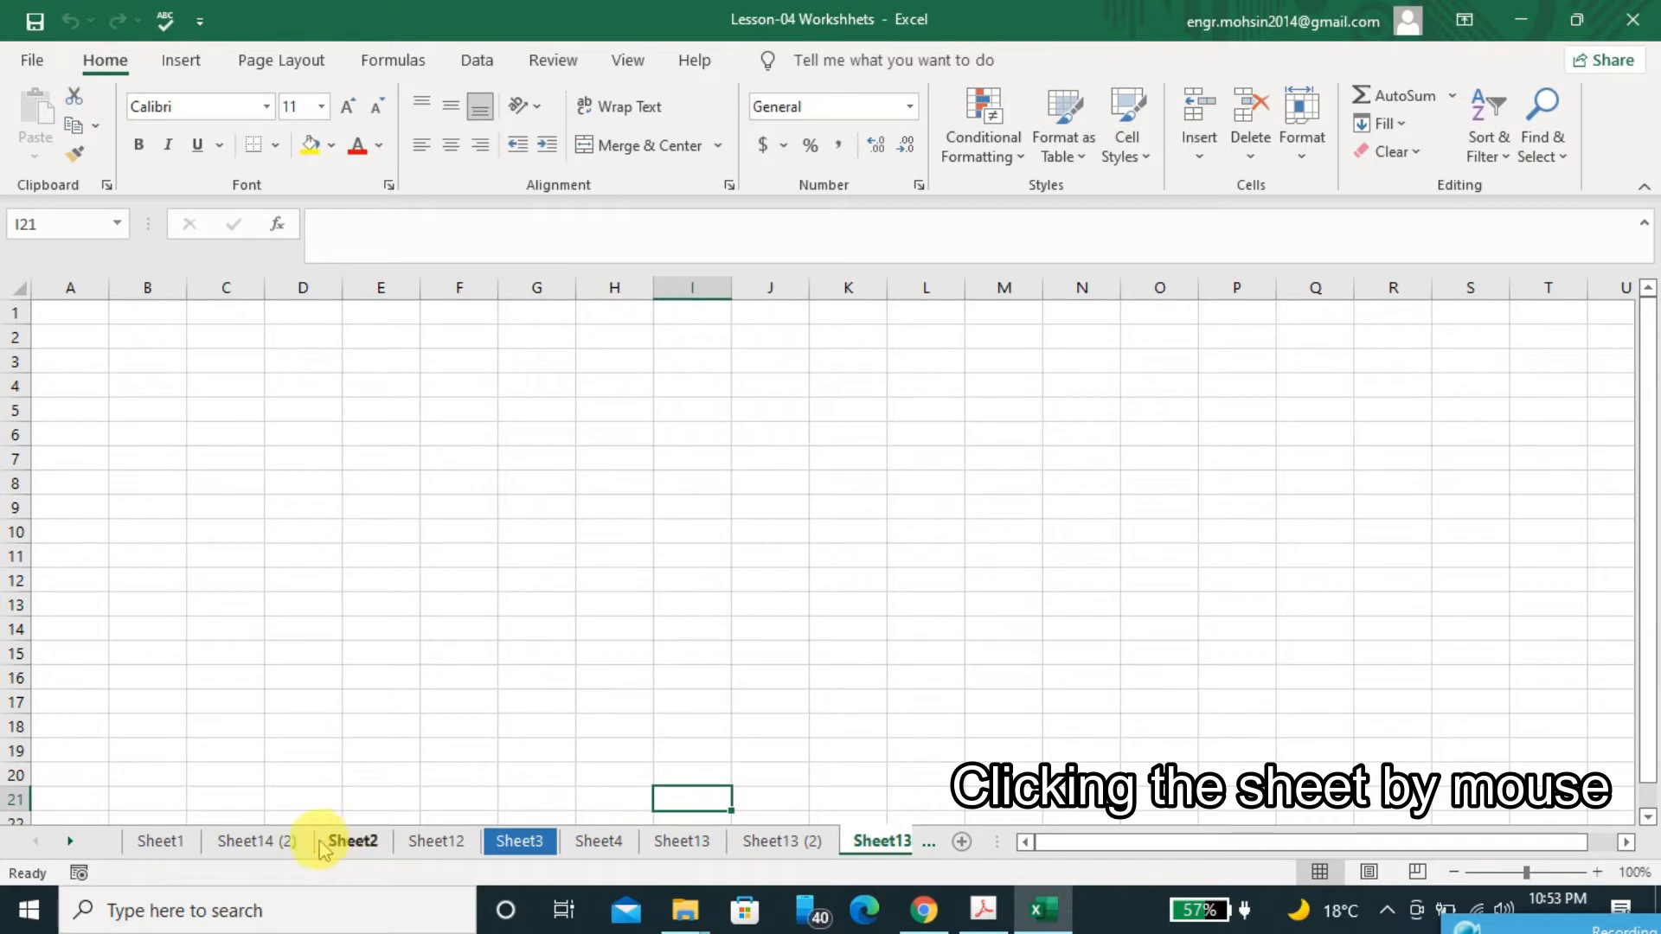
left_click(288, 852)
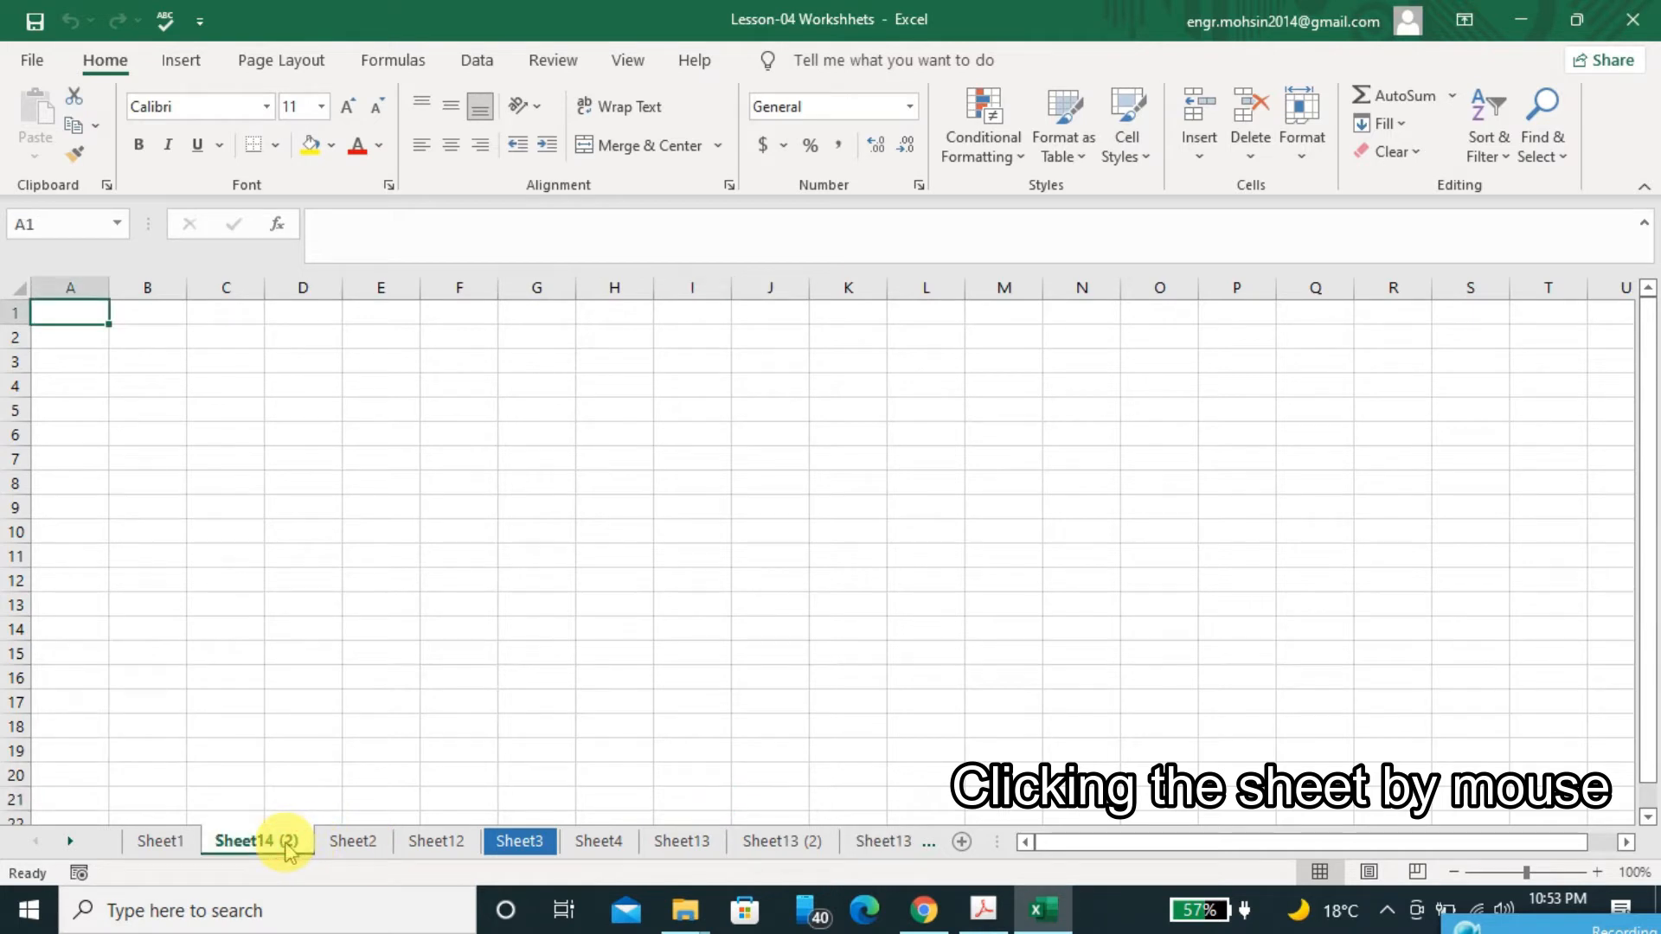
left_click(330, 849)
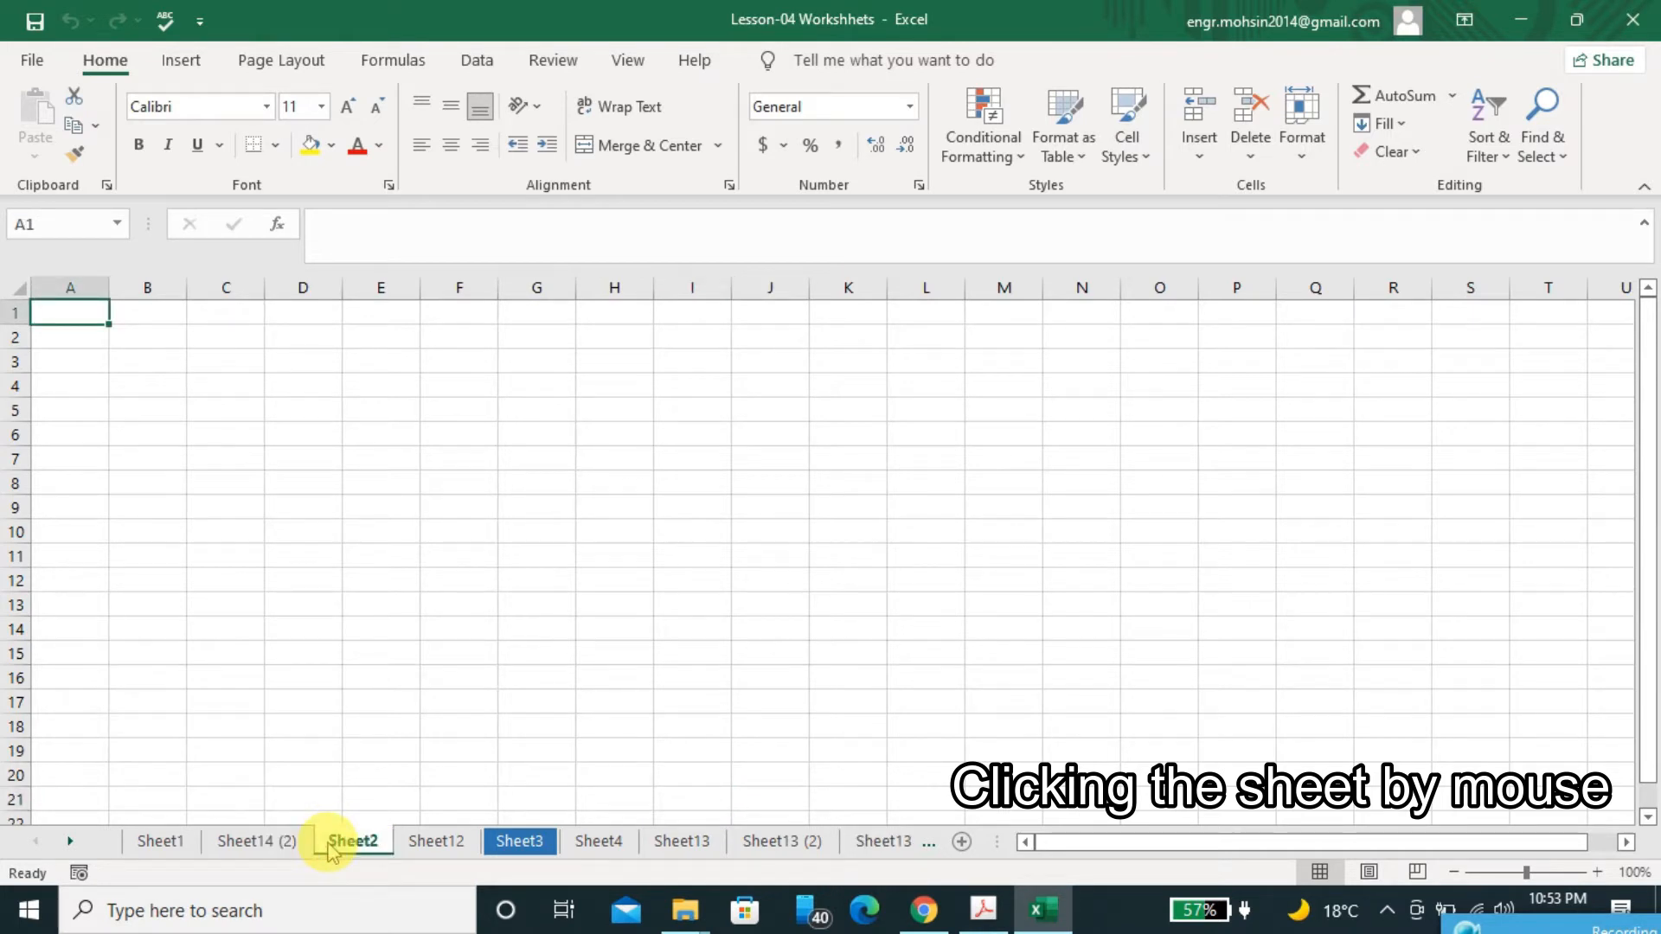
left_click(425, 841)
left_click(534, 843)
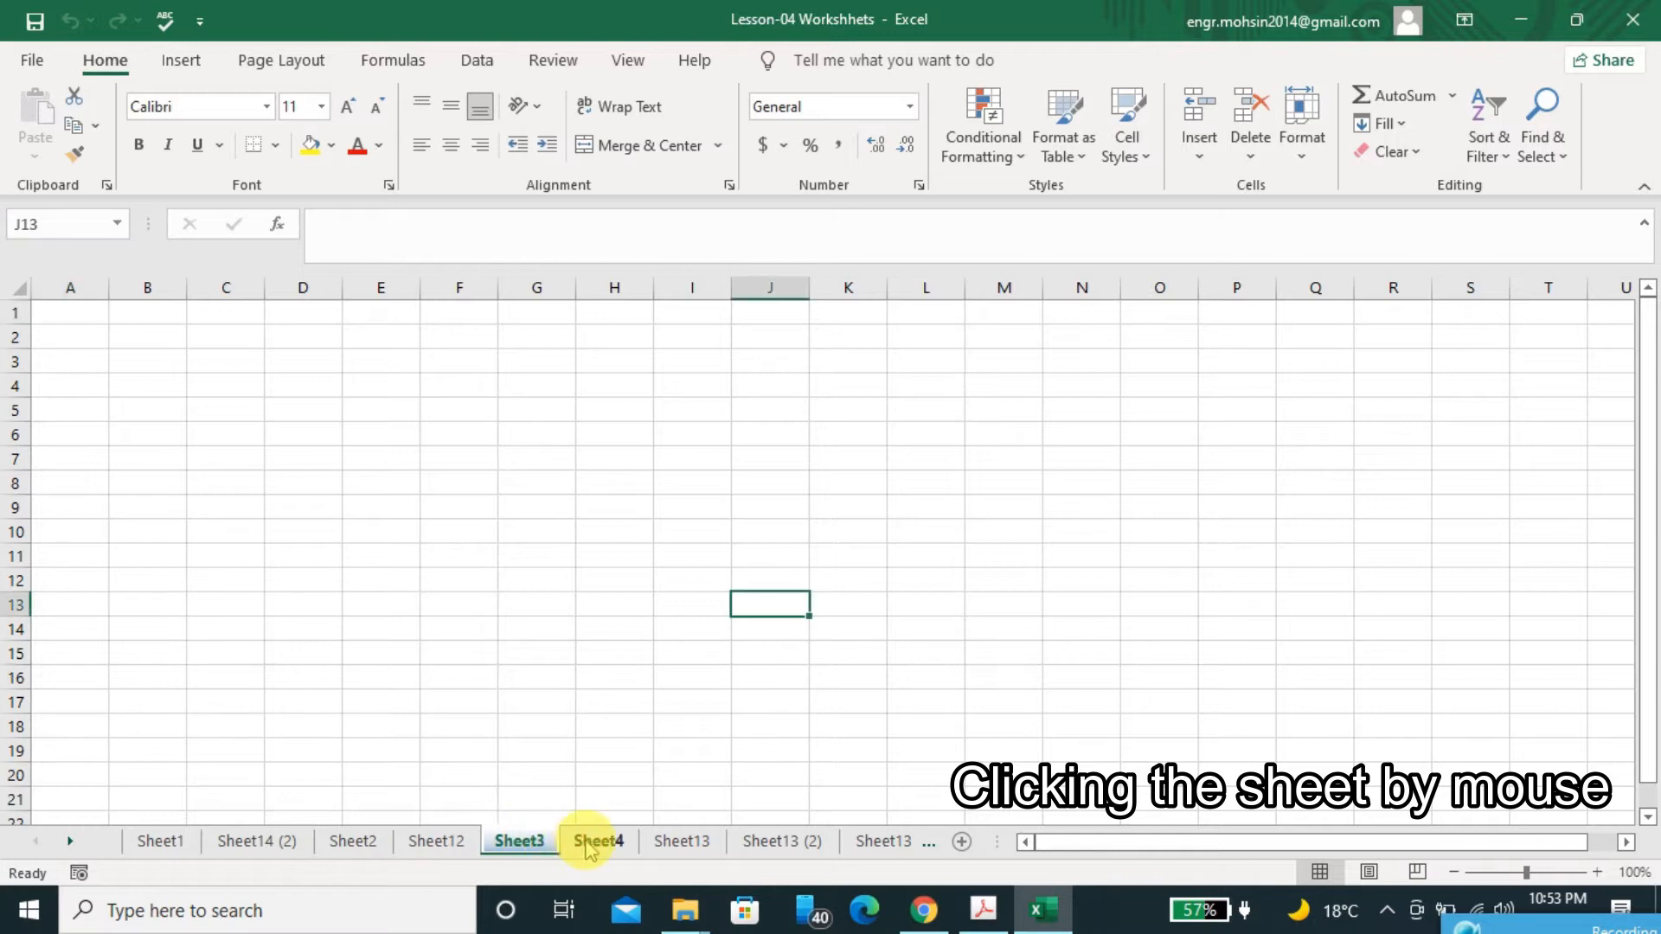
left_click(588, 846)
Consult the lesson PDF in Acrobat, return to Excel and activate Sheet8 from the list of all worksheets
key("alt+Tab")
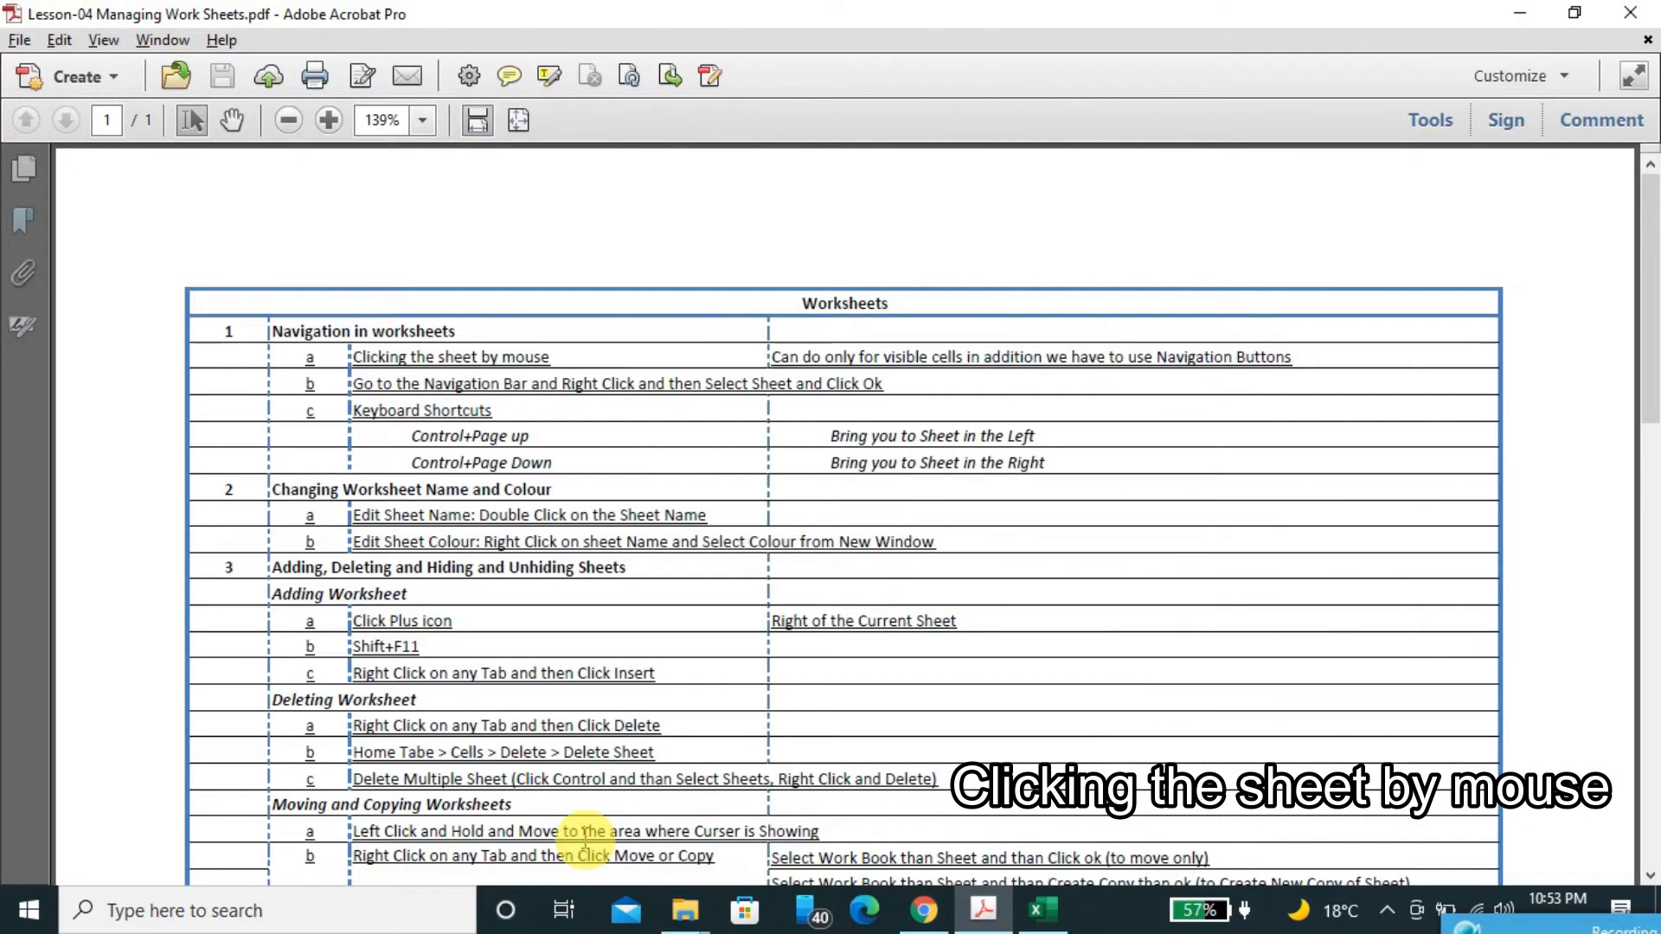
key("alt+Tab")
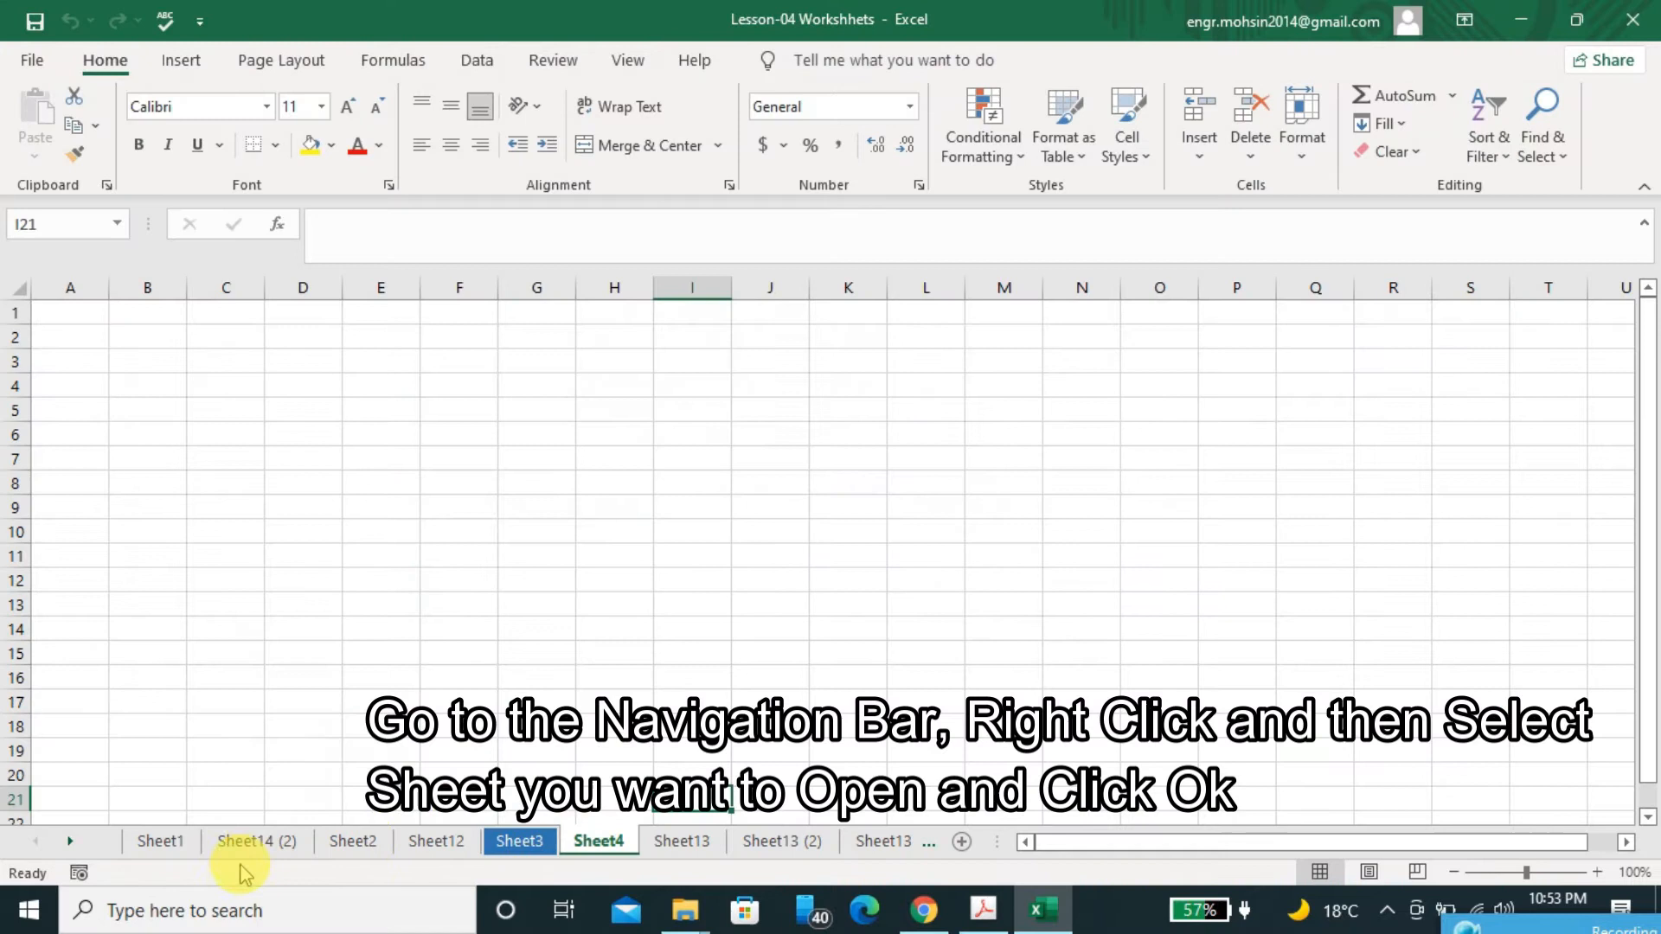
right_click(50, 846)
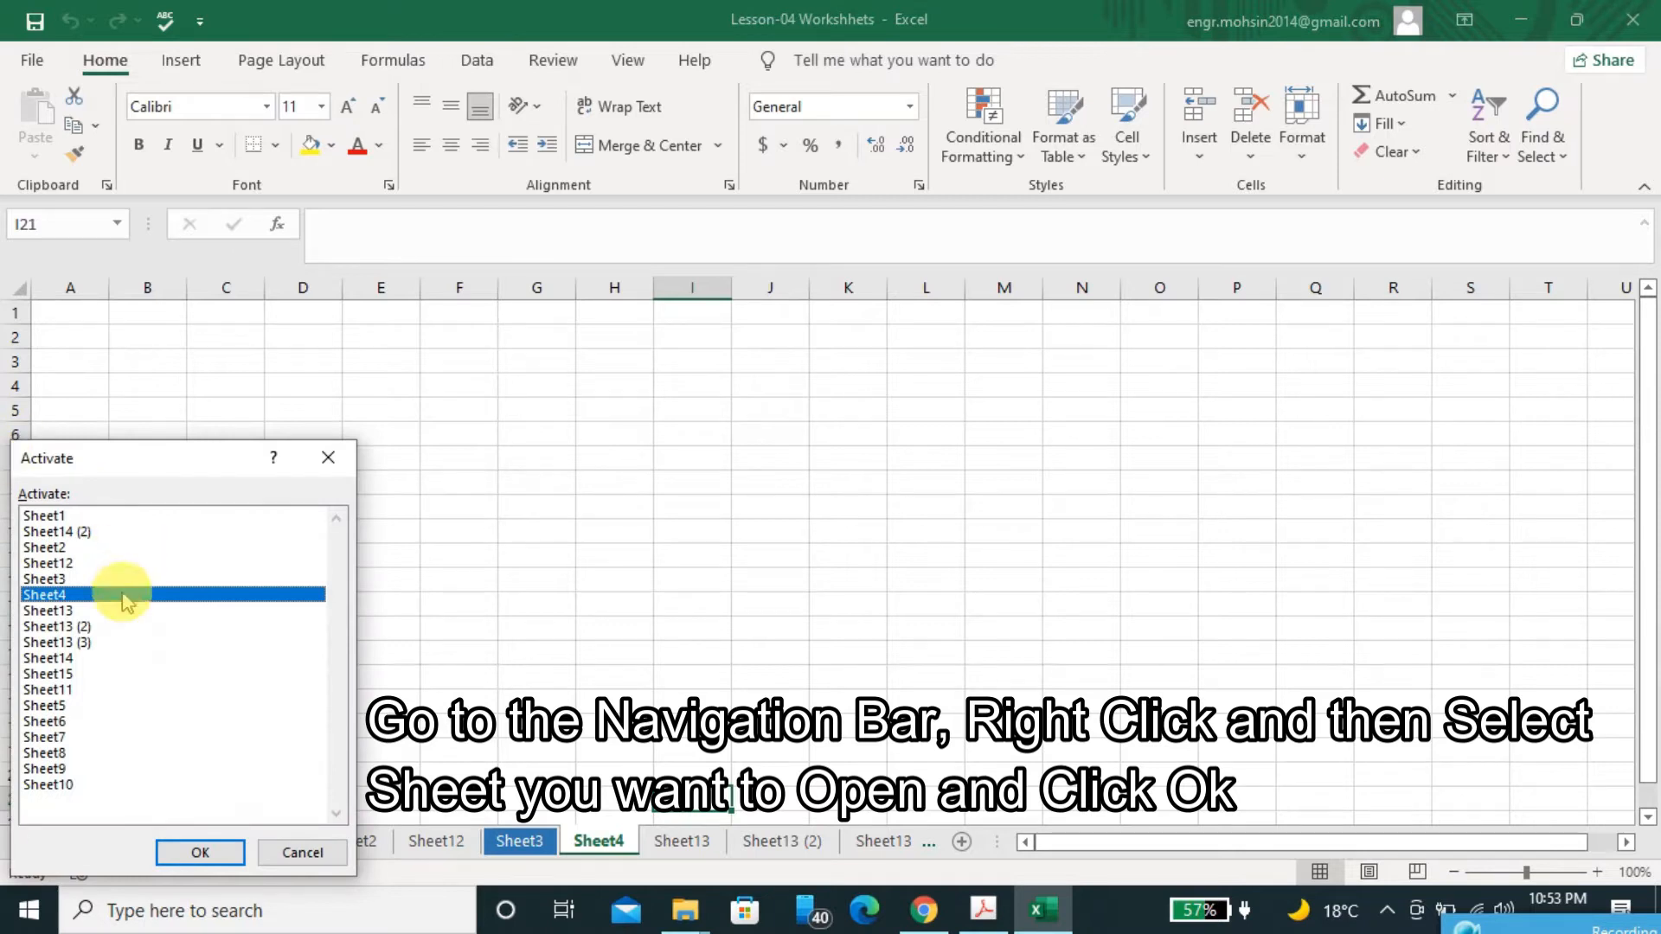
left_click(50, 739)
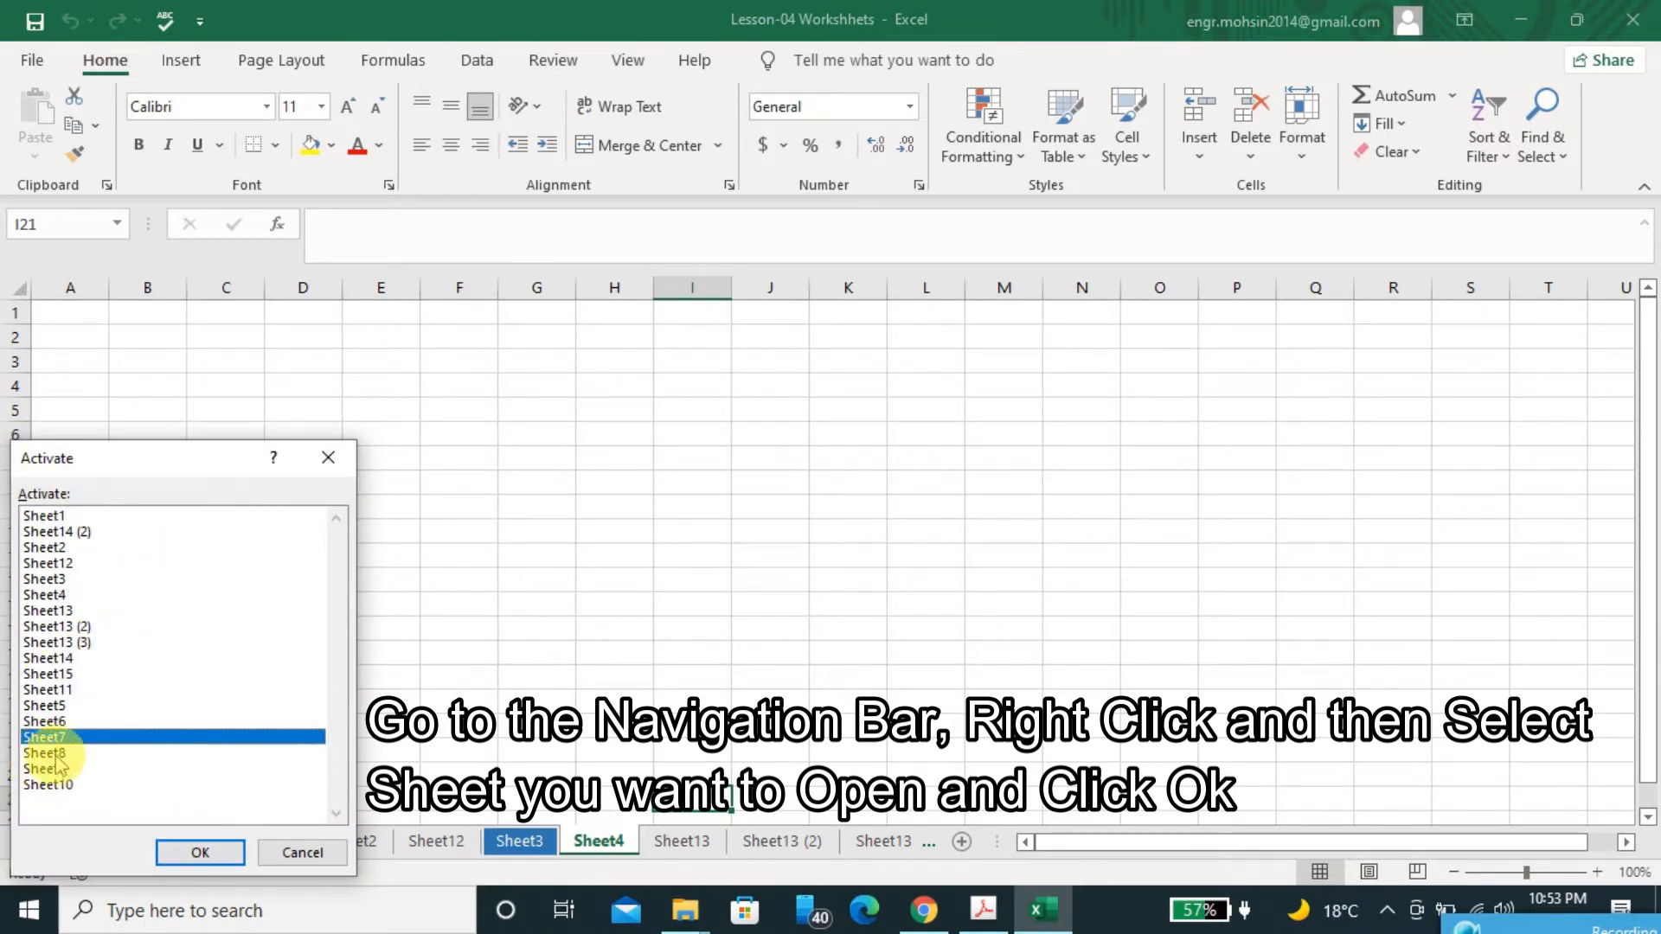
left_click(47, 753)
left_click(163, 853)
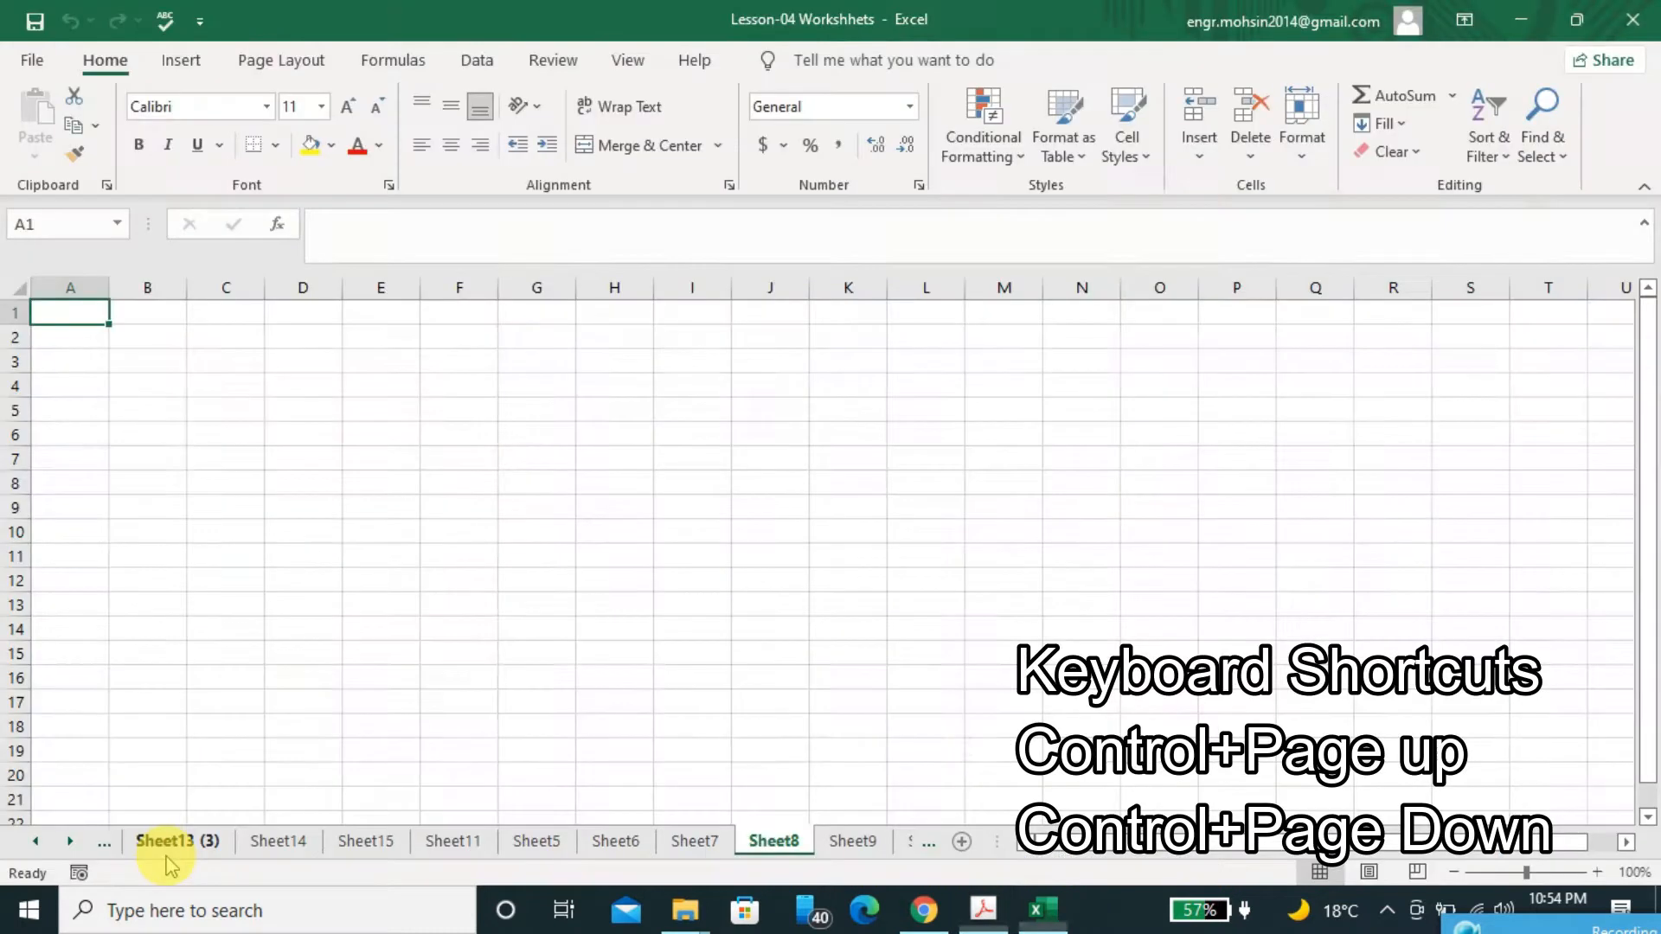
Review the PDF's notes on navigation shortcuts, and in Excel move to the previous worksheet, Sheet7, and back to Sheet8
key("alt+Tab")
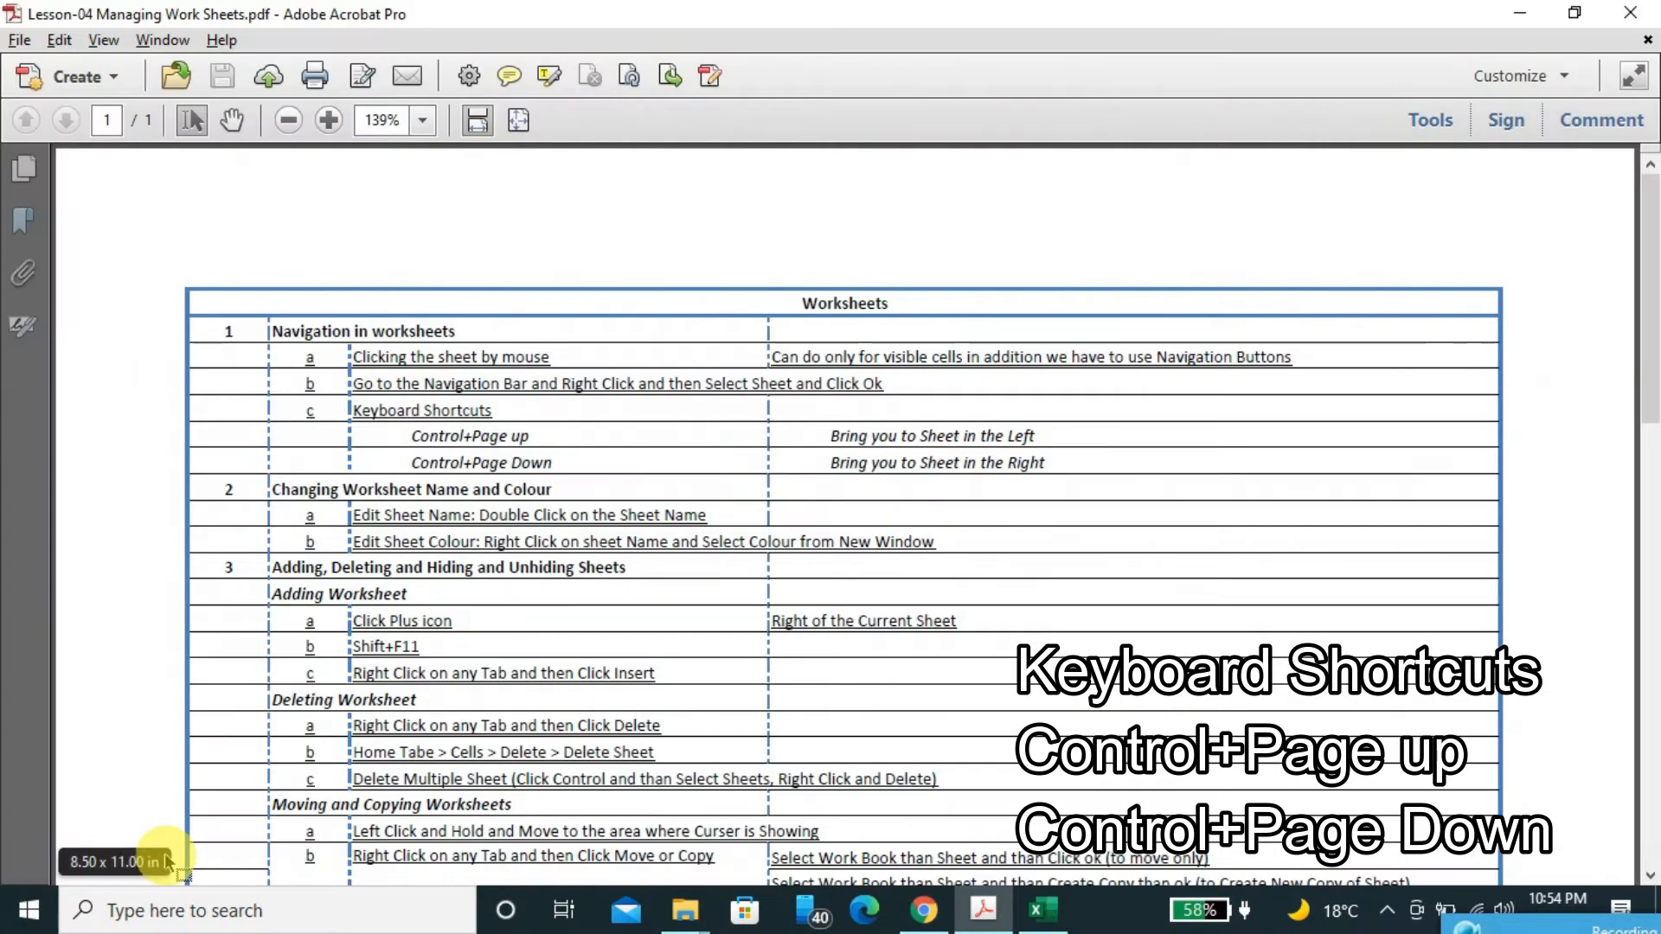
key("alt+Tab")
key("alt+Tab")
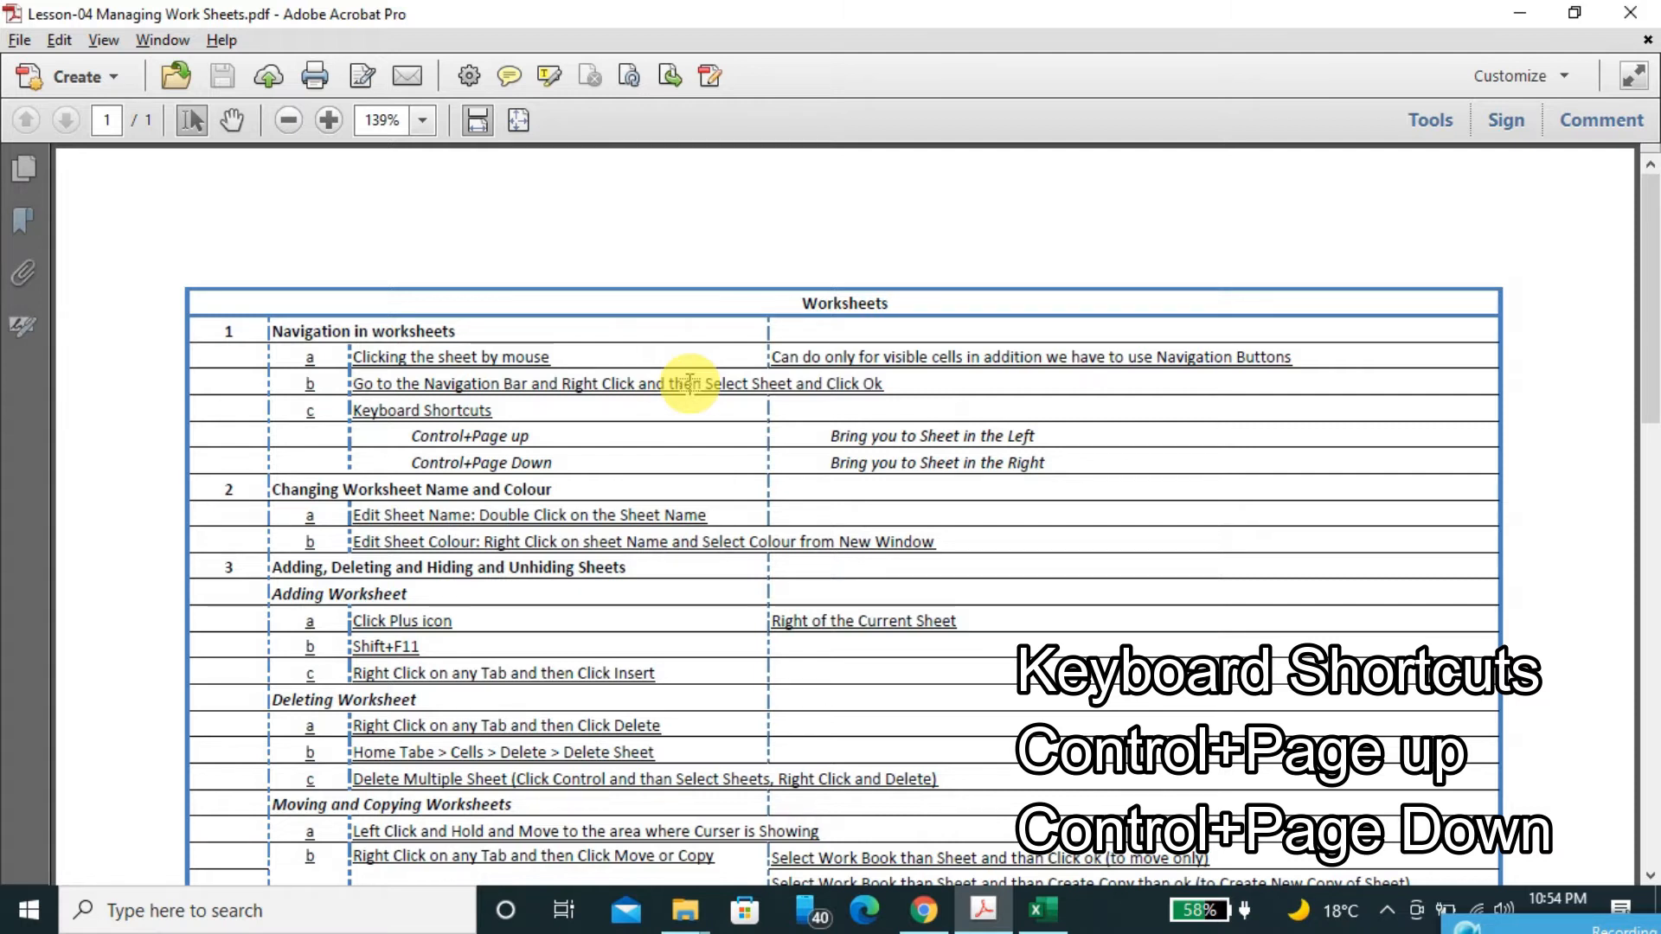
key("alt+Tab")
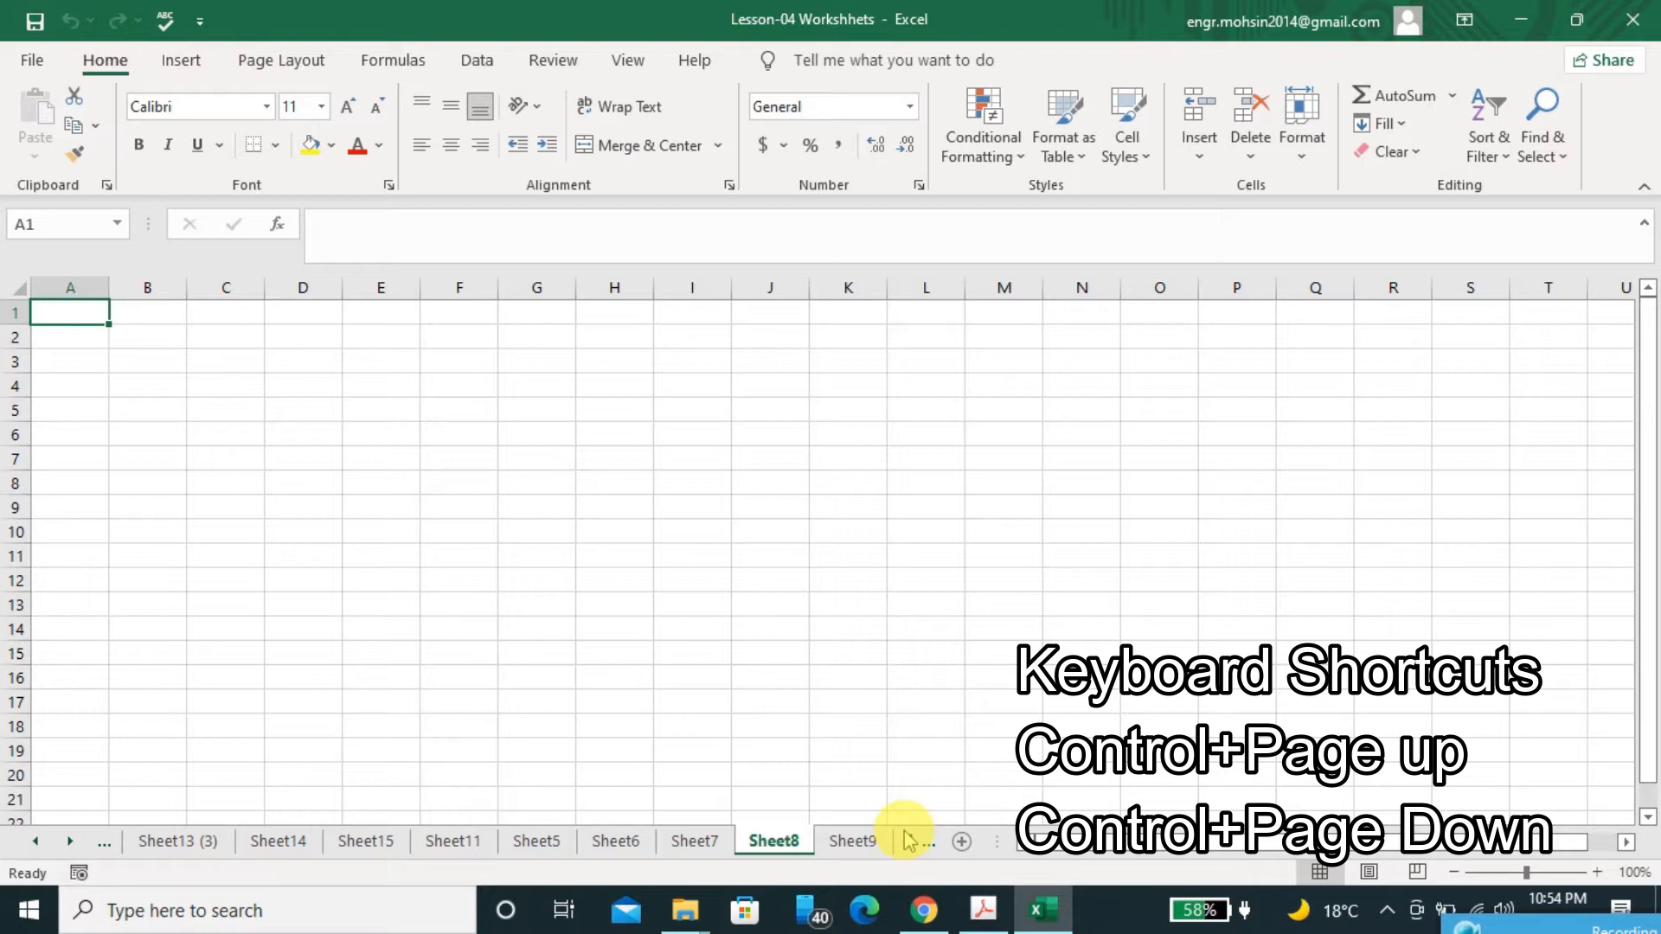
key("ctrl+Page_Up")
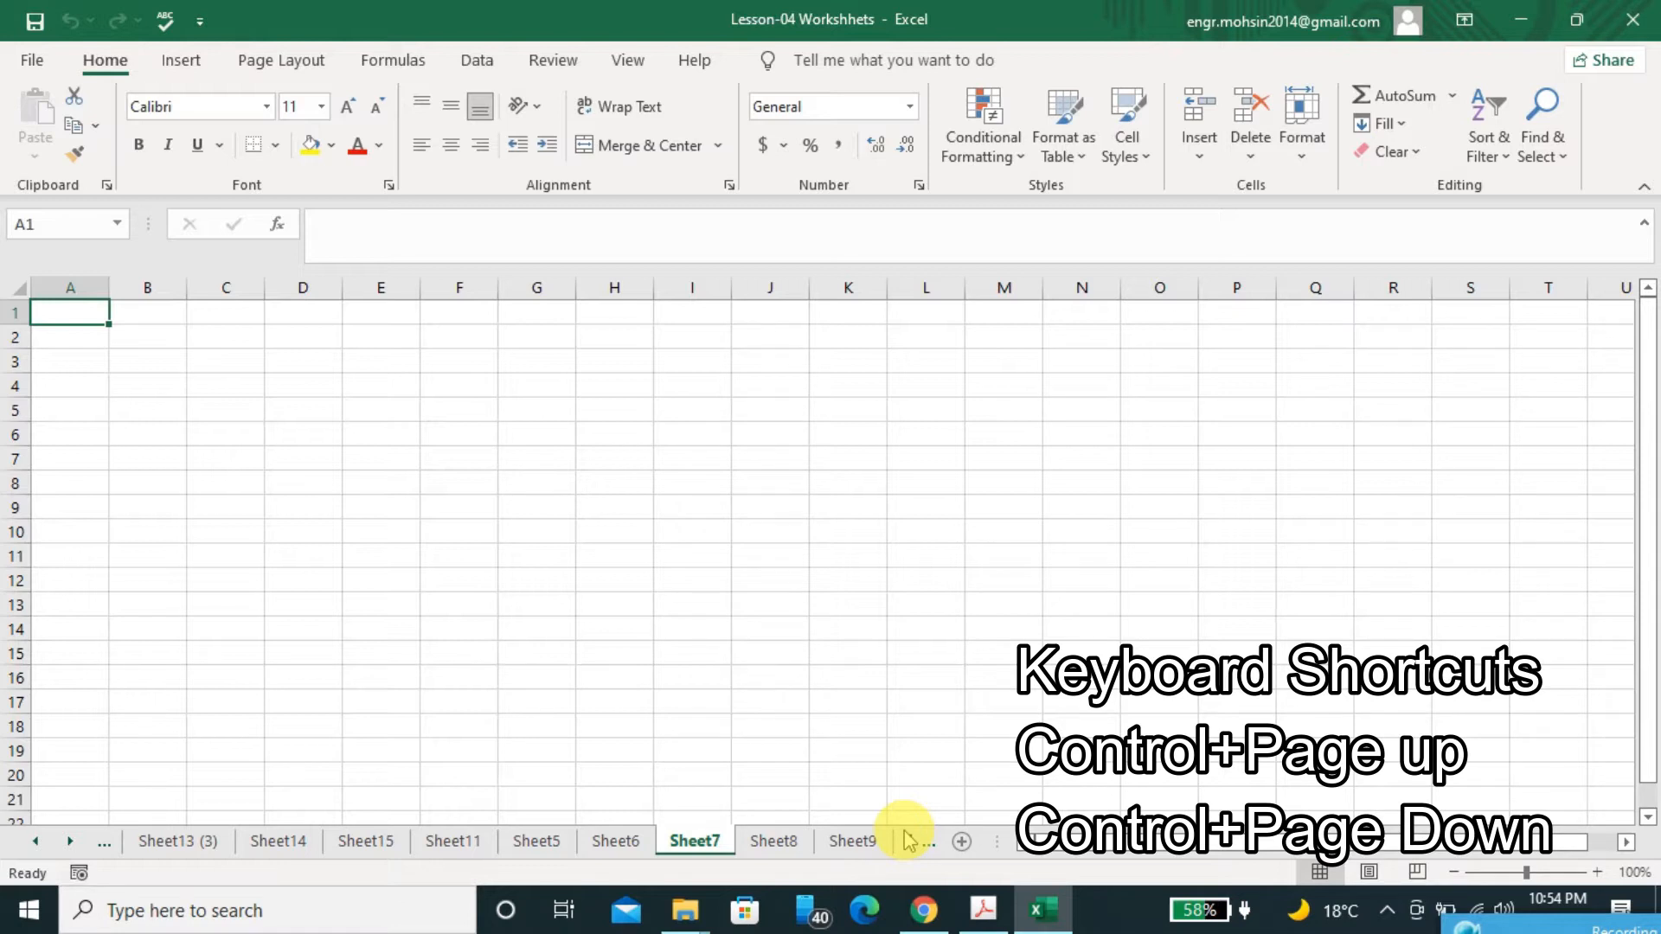
key("ctrl+Page_Down")
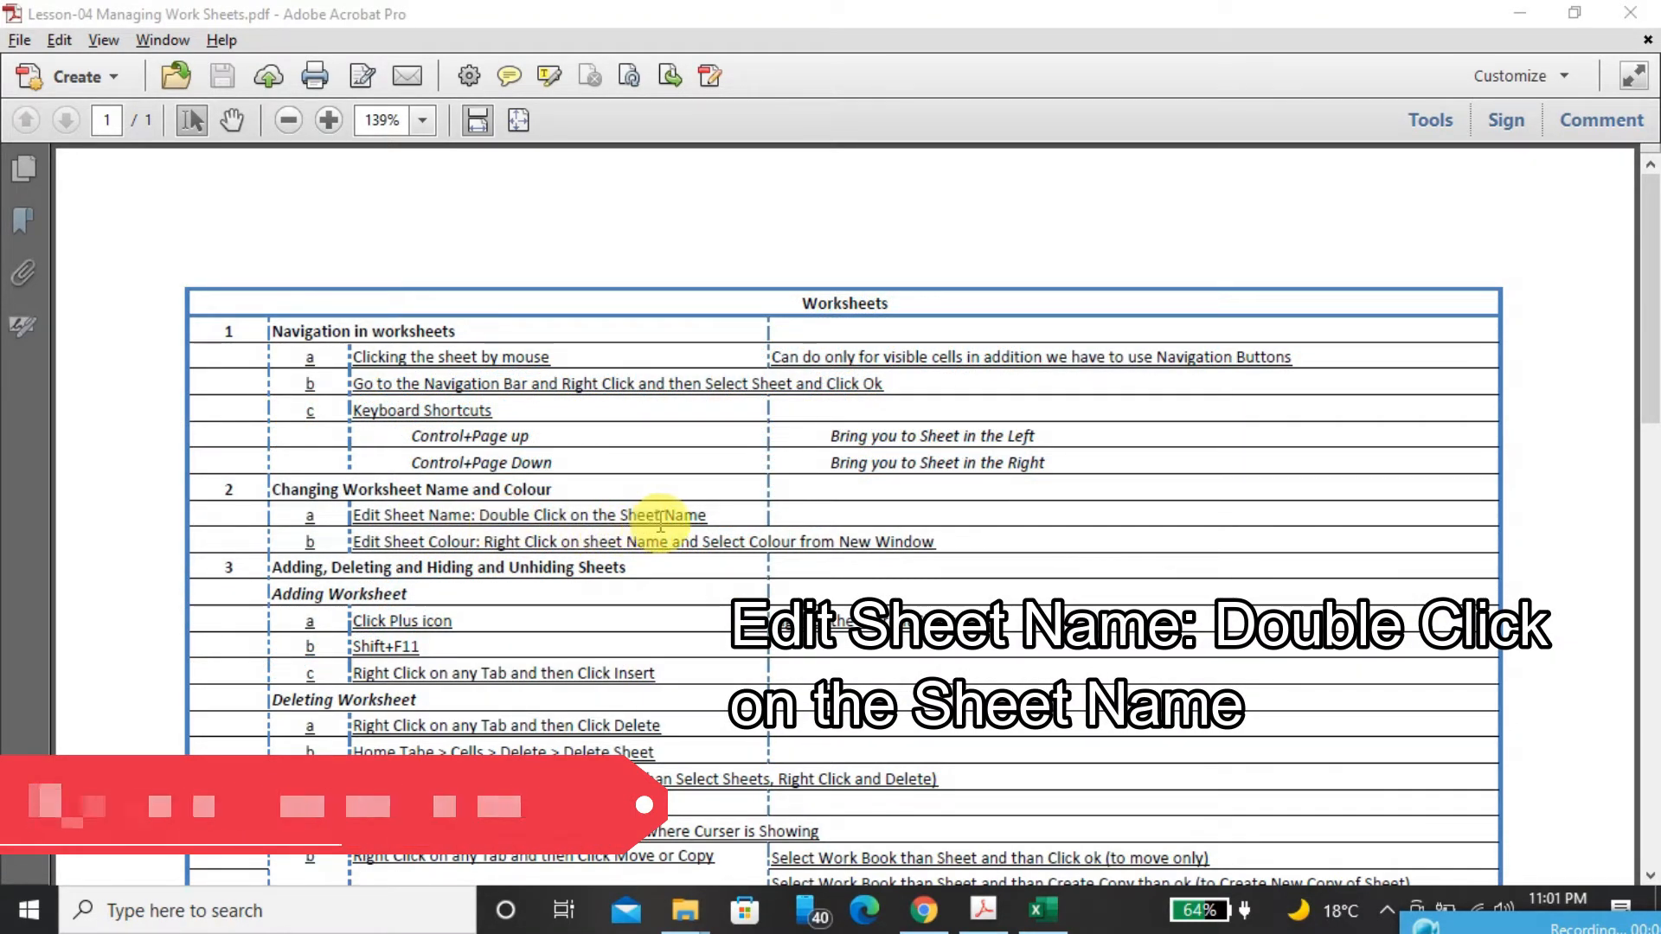
Switch to the Excel workbook and rename the Sheet8 worksheet with a person's first name
left_click(1044, 911)
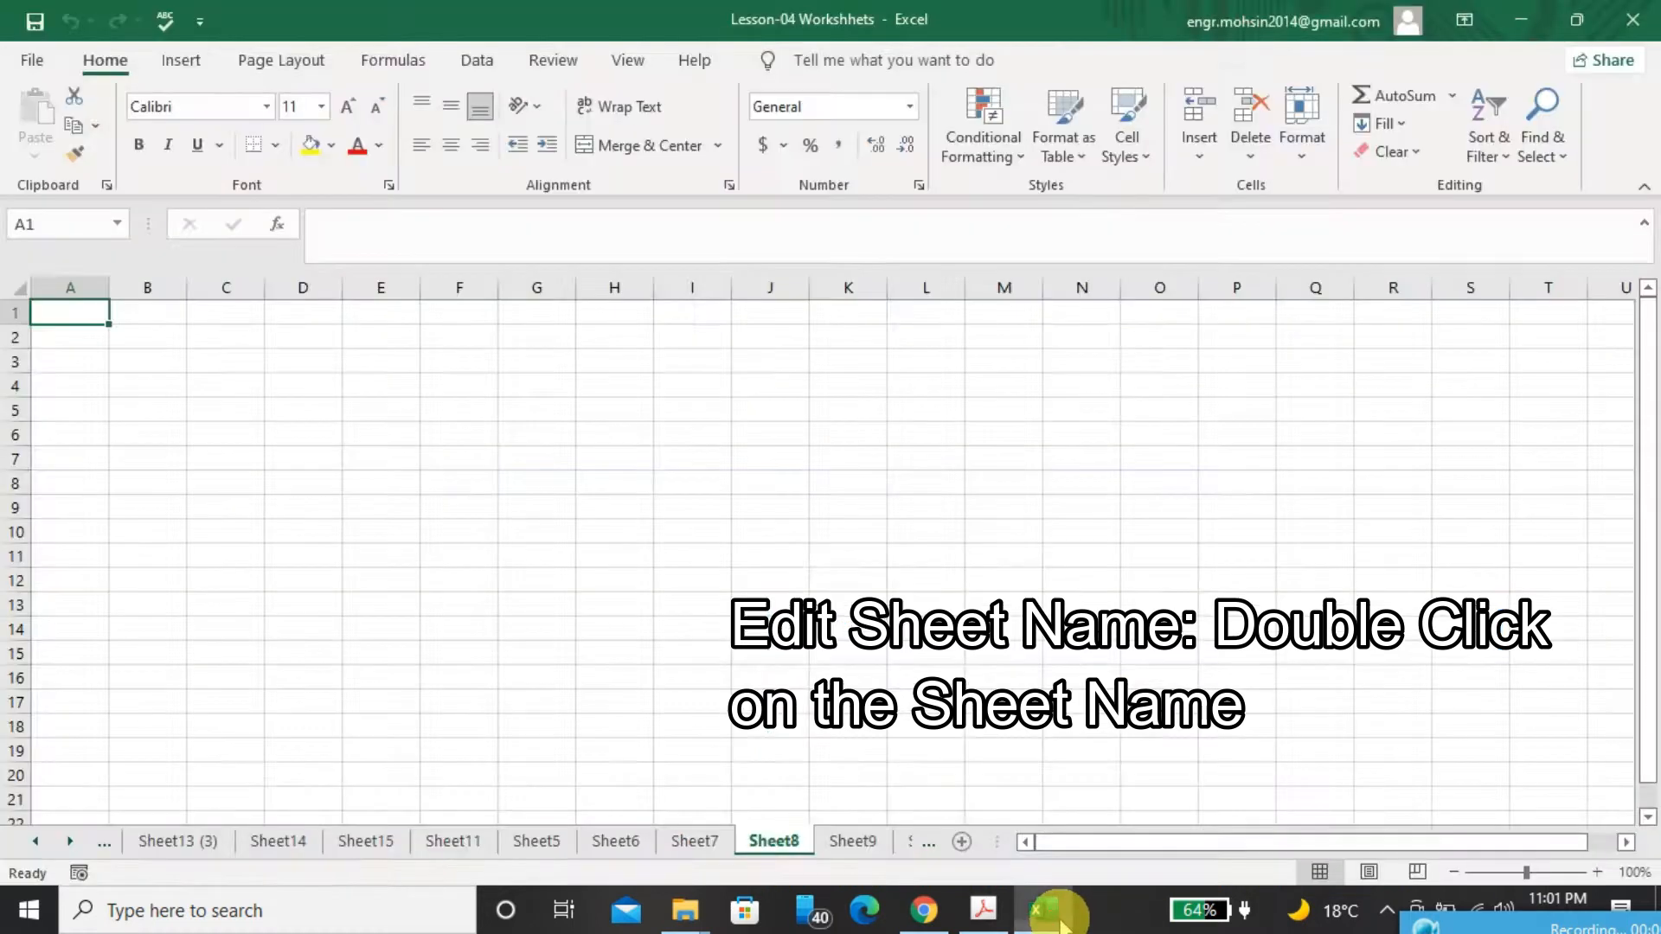
double_click(783, 842)
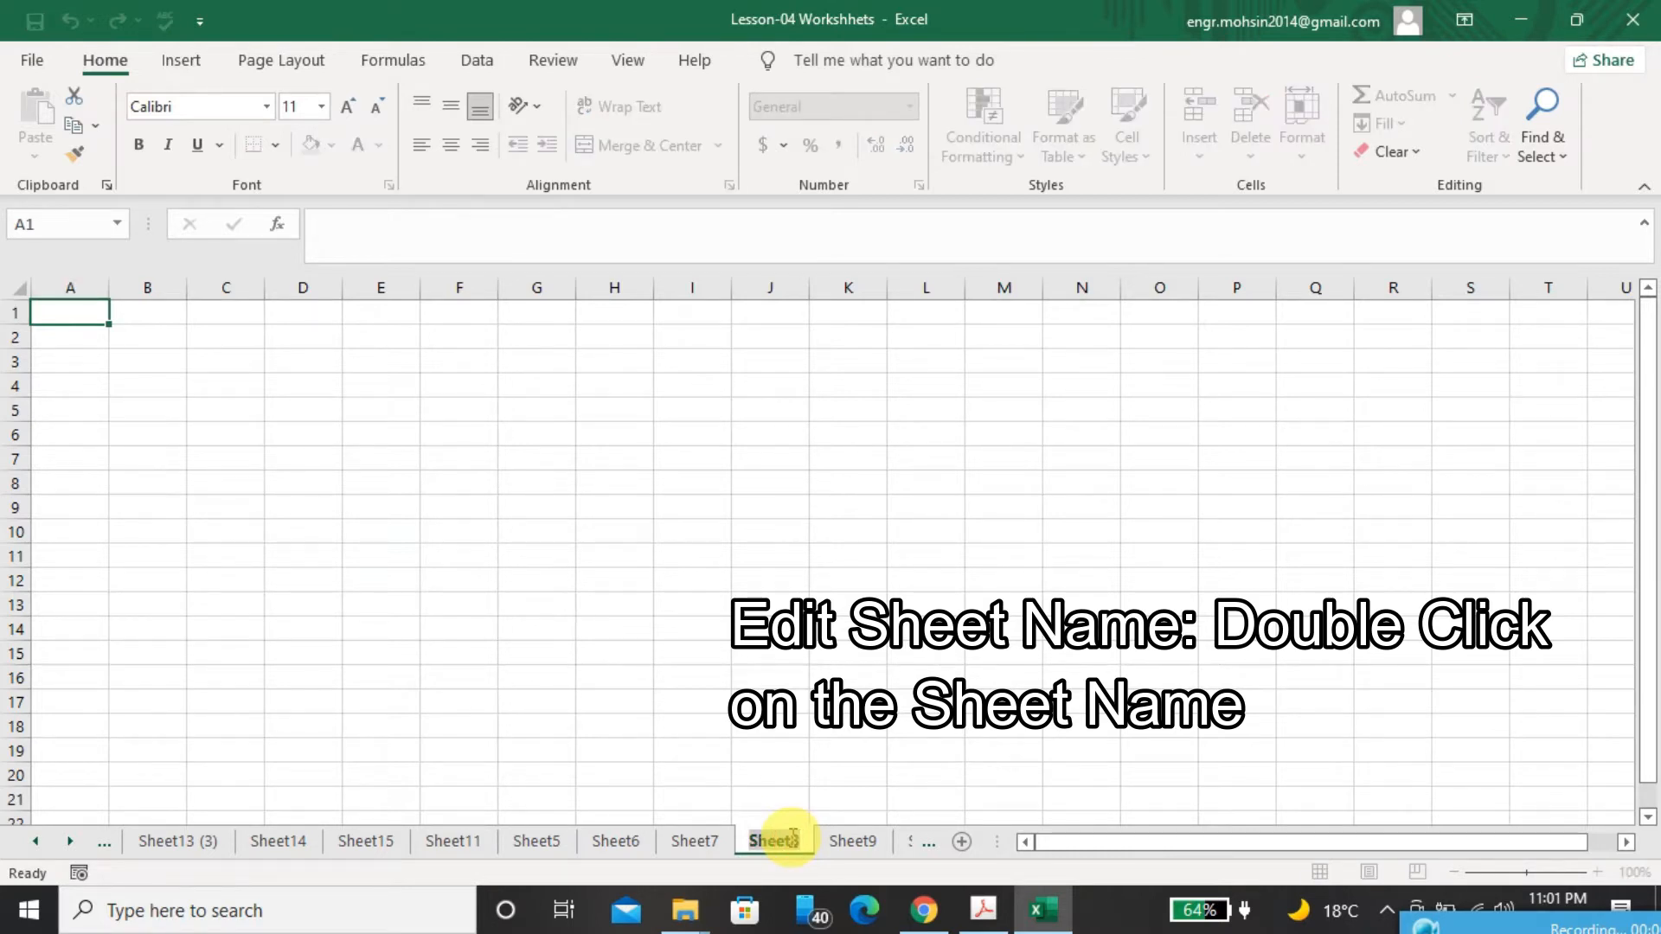
key("Return")
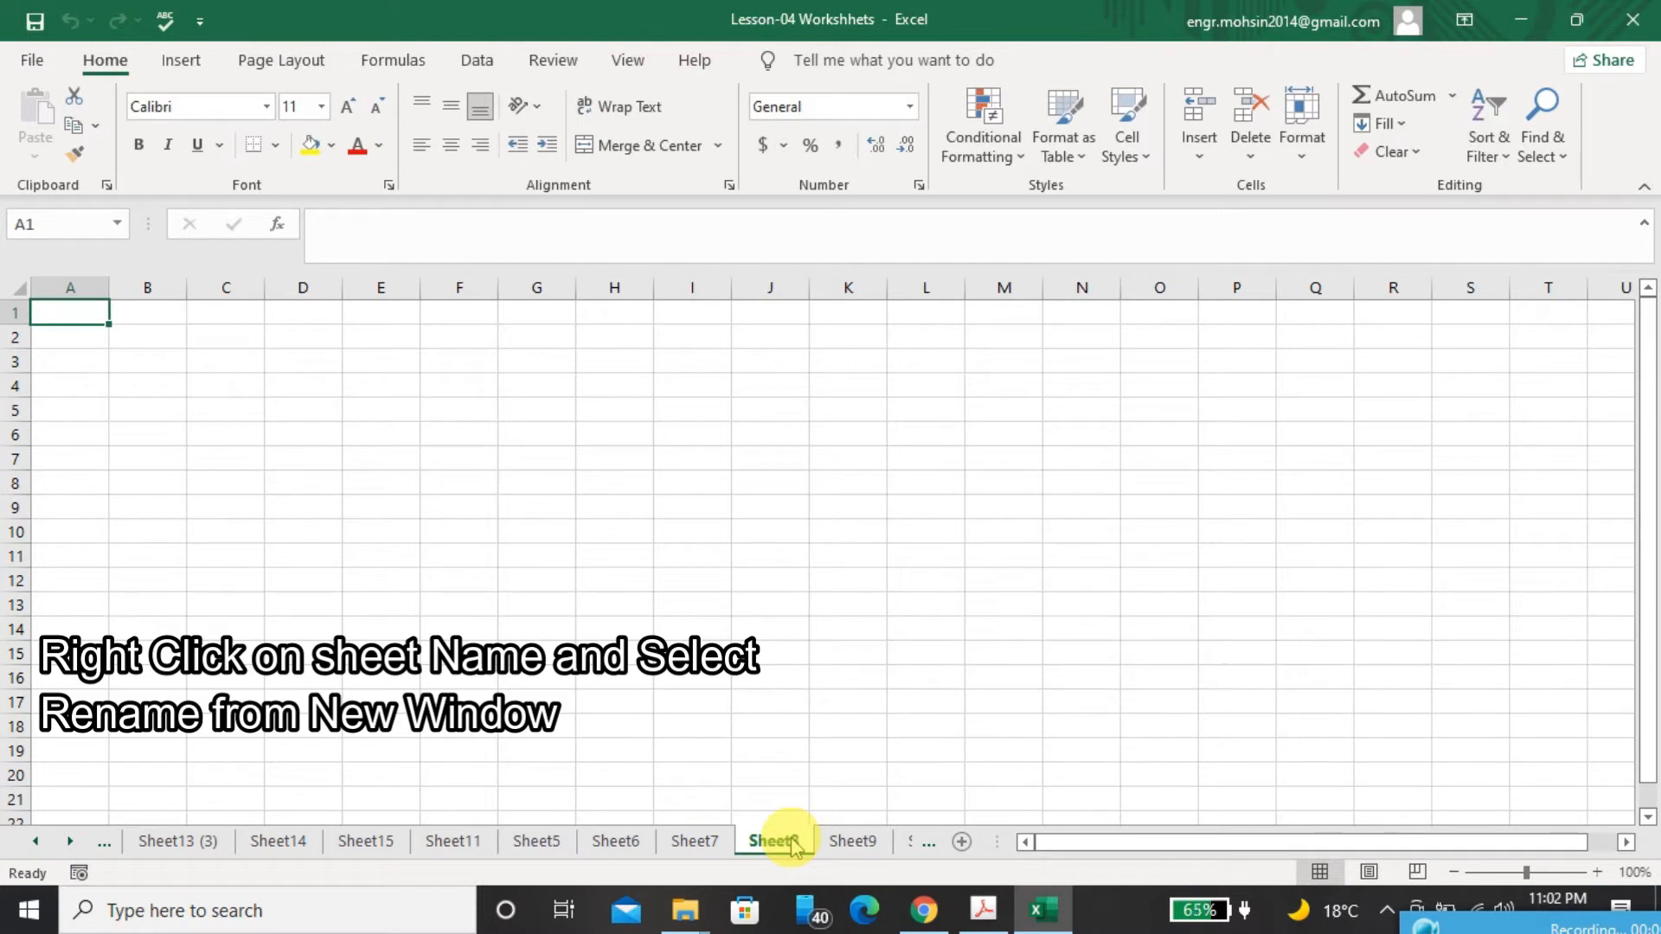
right_click(792, 844)
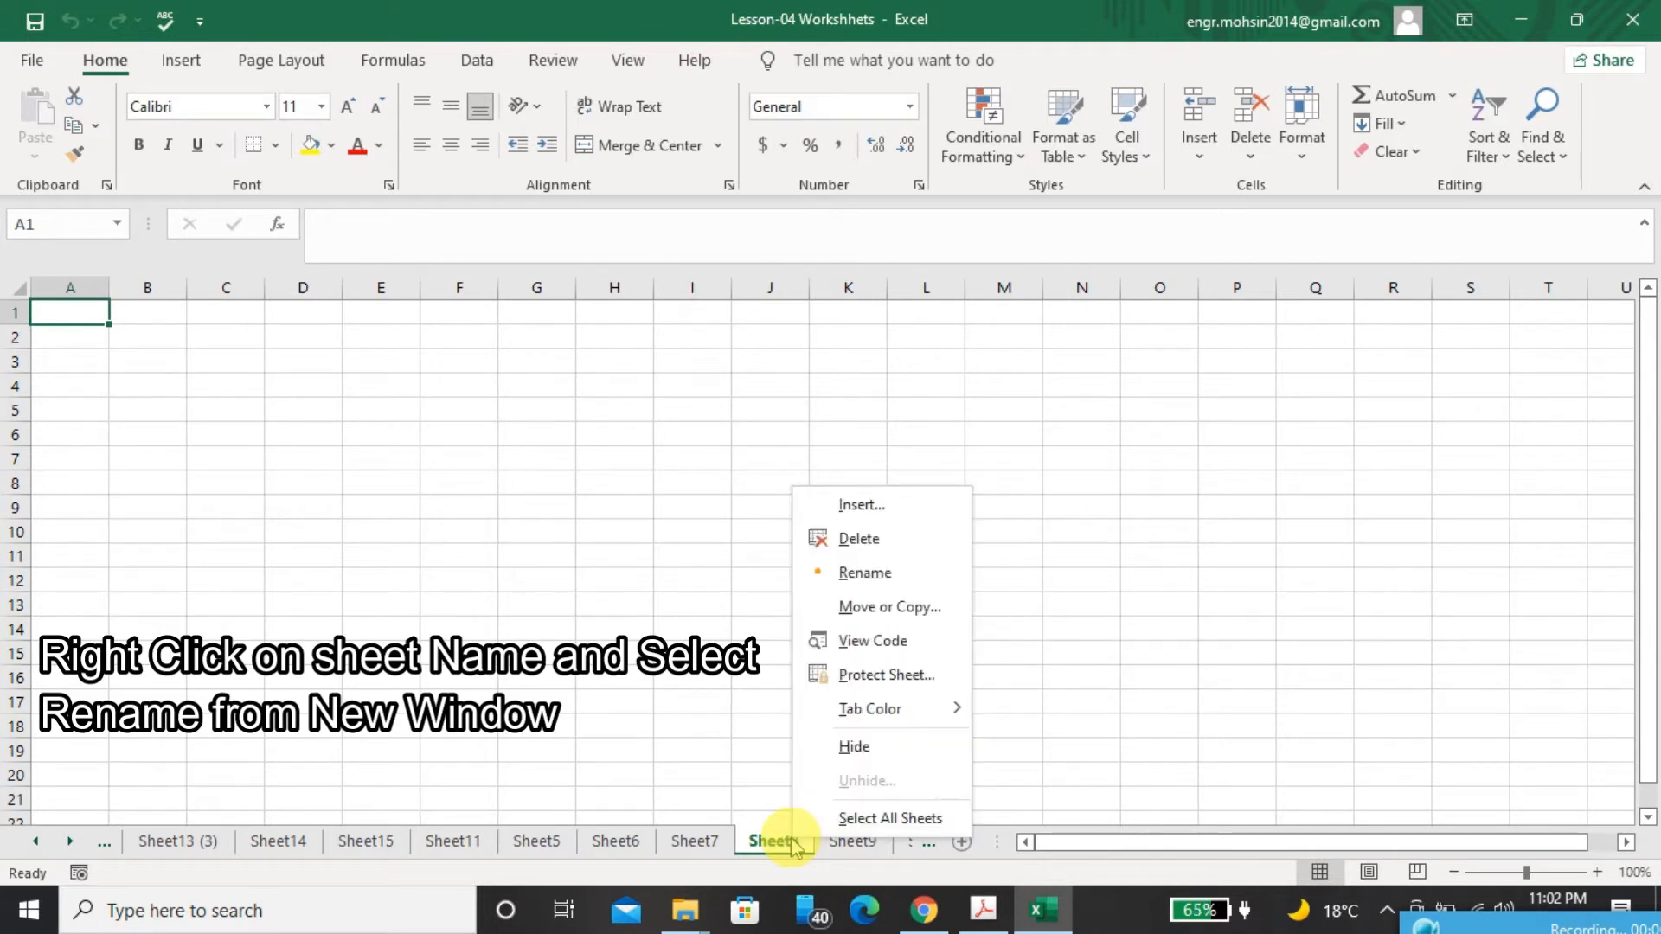
left_click(881, 573)
type("azam")
key("Return")
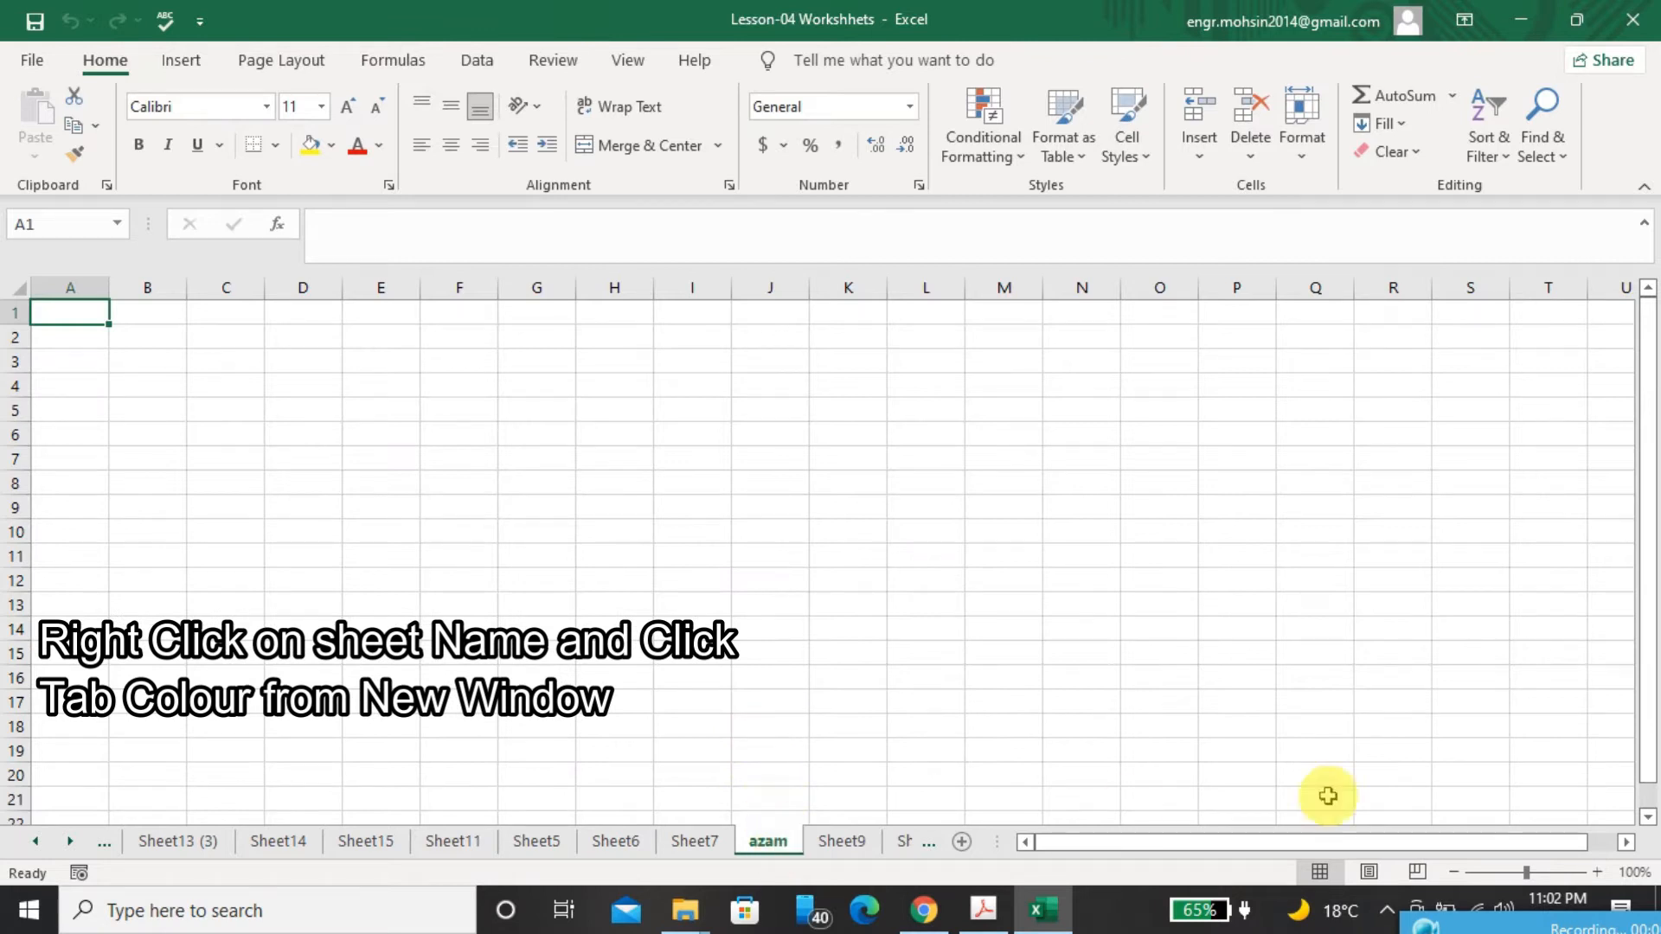
Check the PDF's tab colour note, set the renamed worksheet's tab to standard dark red in Excel, and open Sheet7 to view the colour
left_click(997, 907)
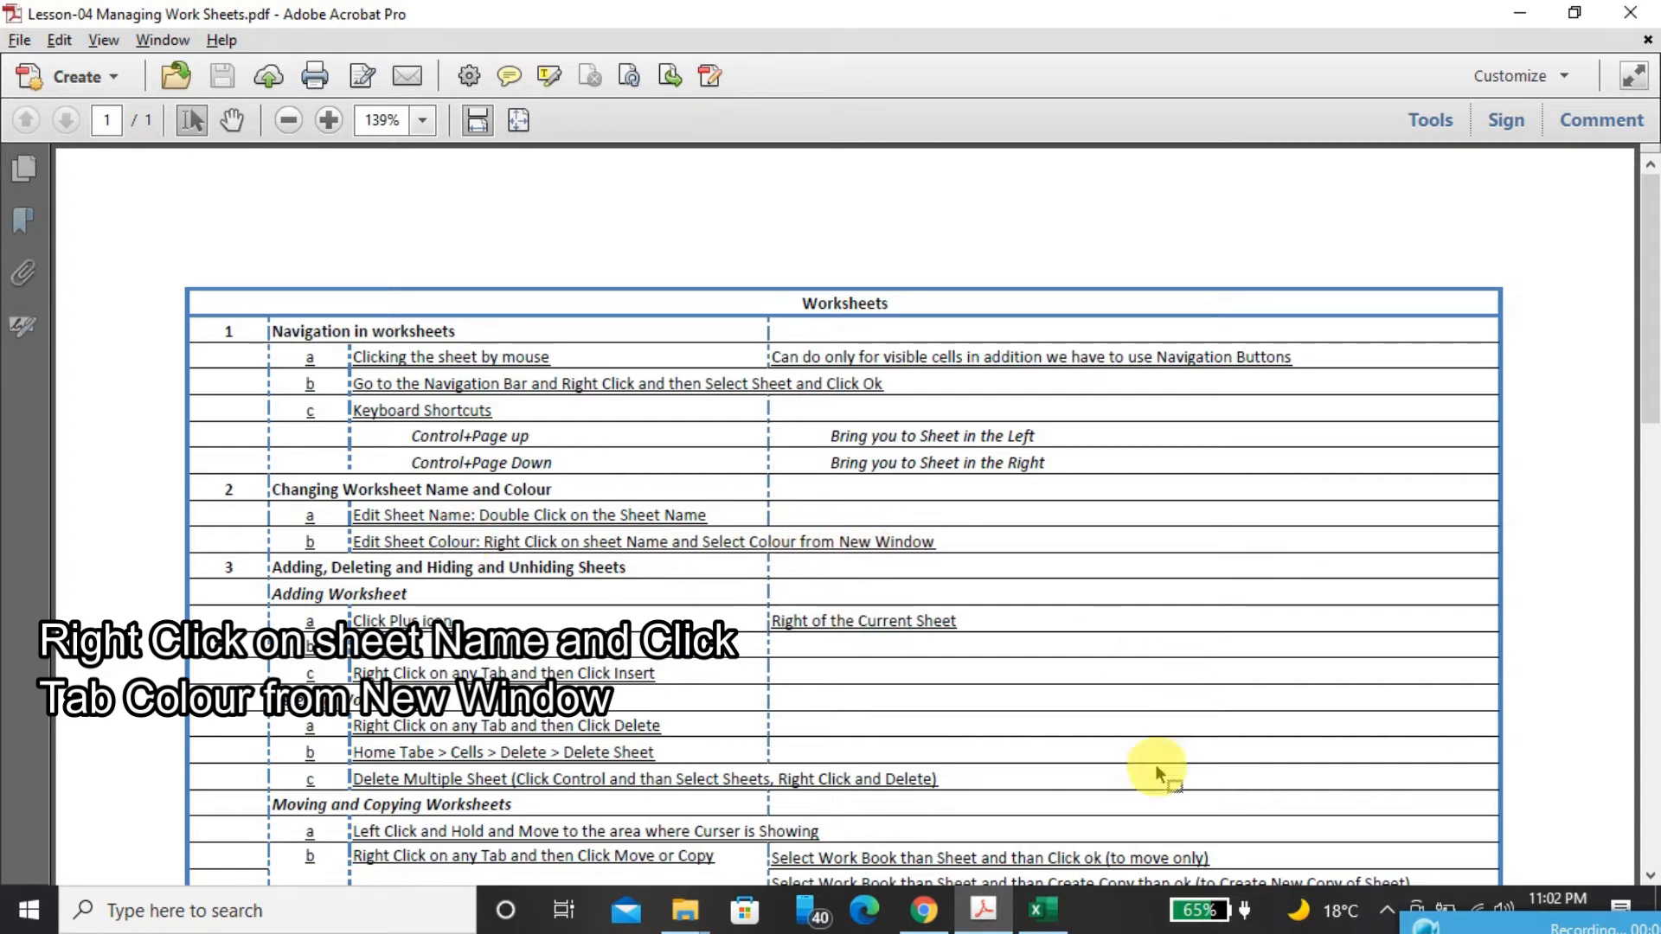
left_click(1052, 918)
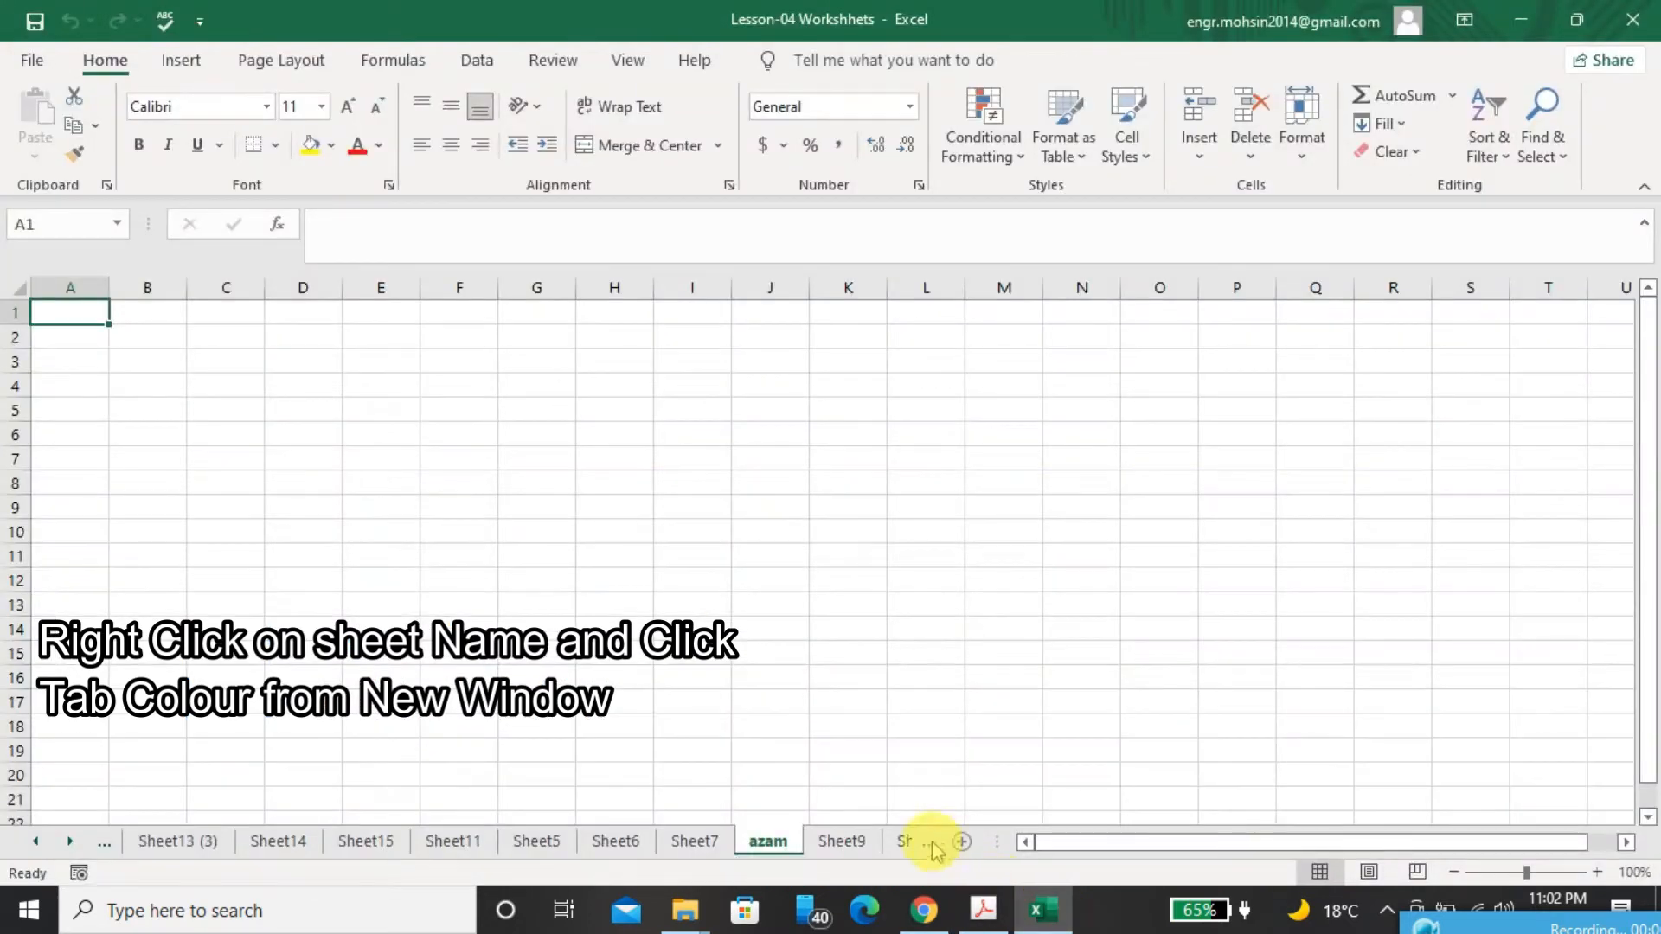
right_click(780, 846)
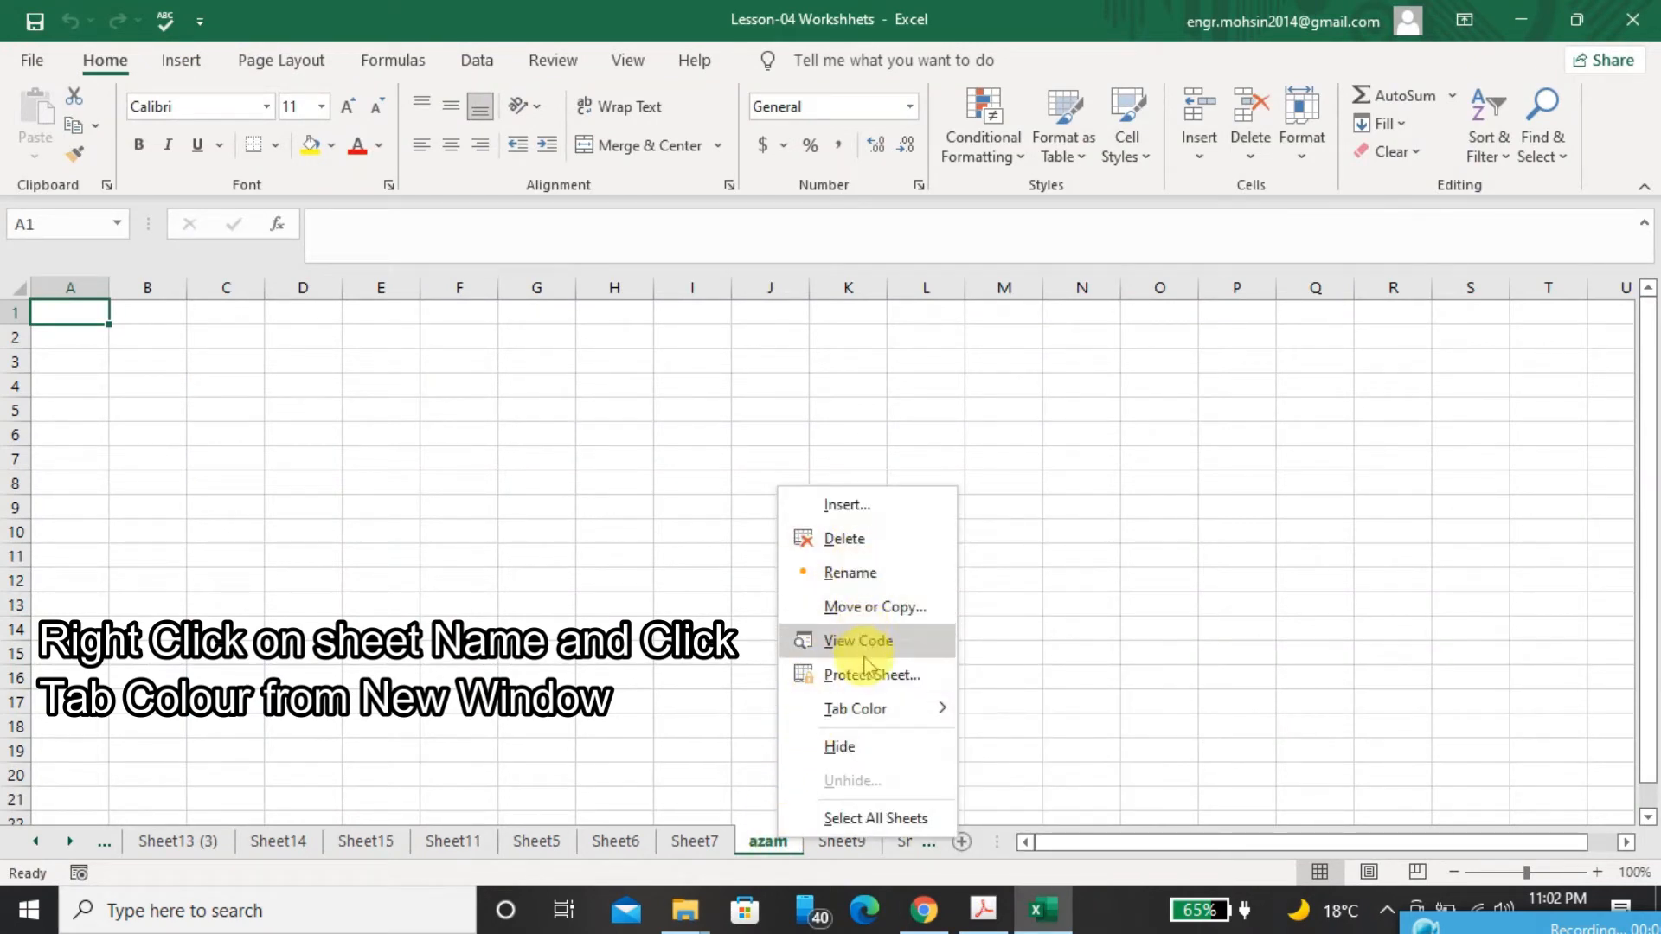
mouse_move(863, 714)
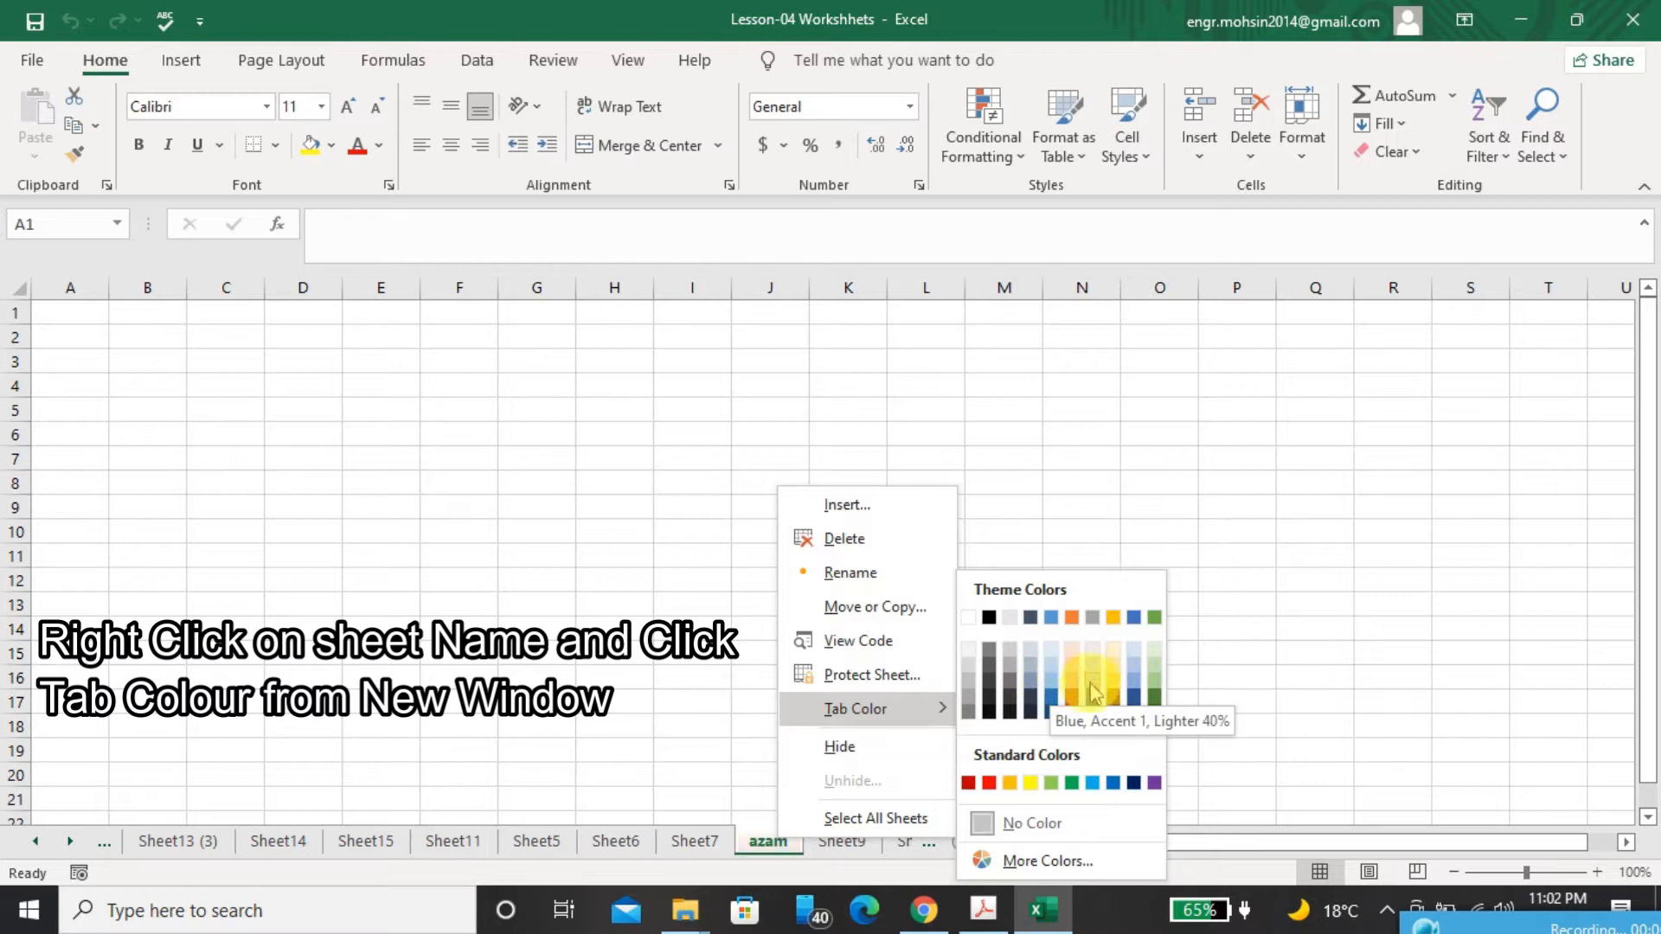
left_click(970, 783)
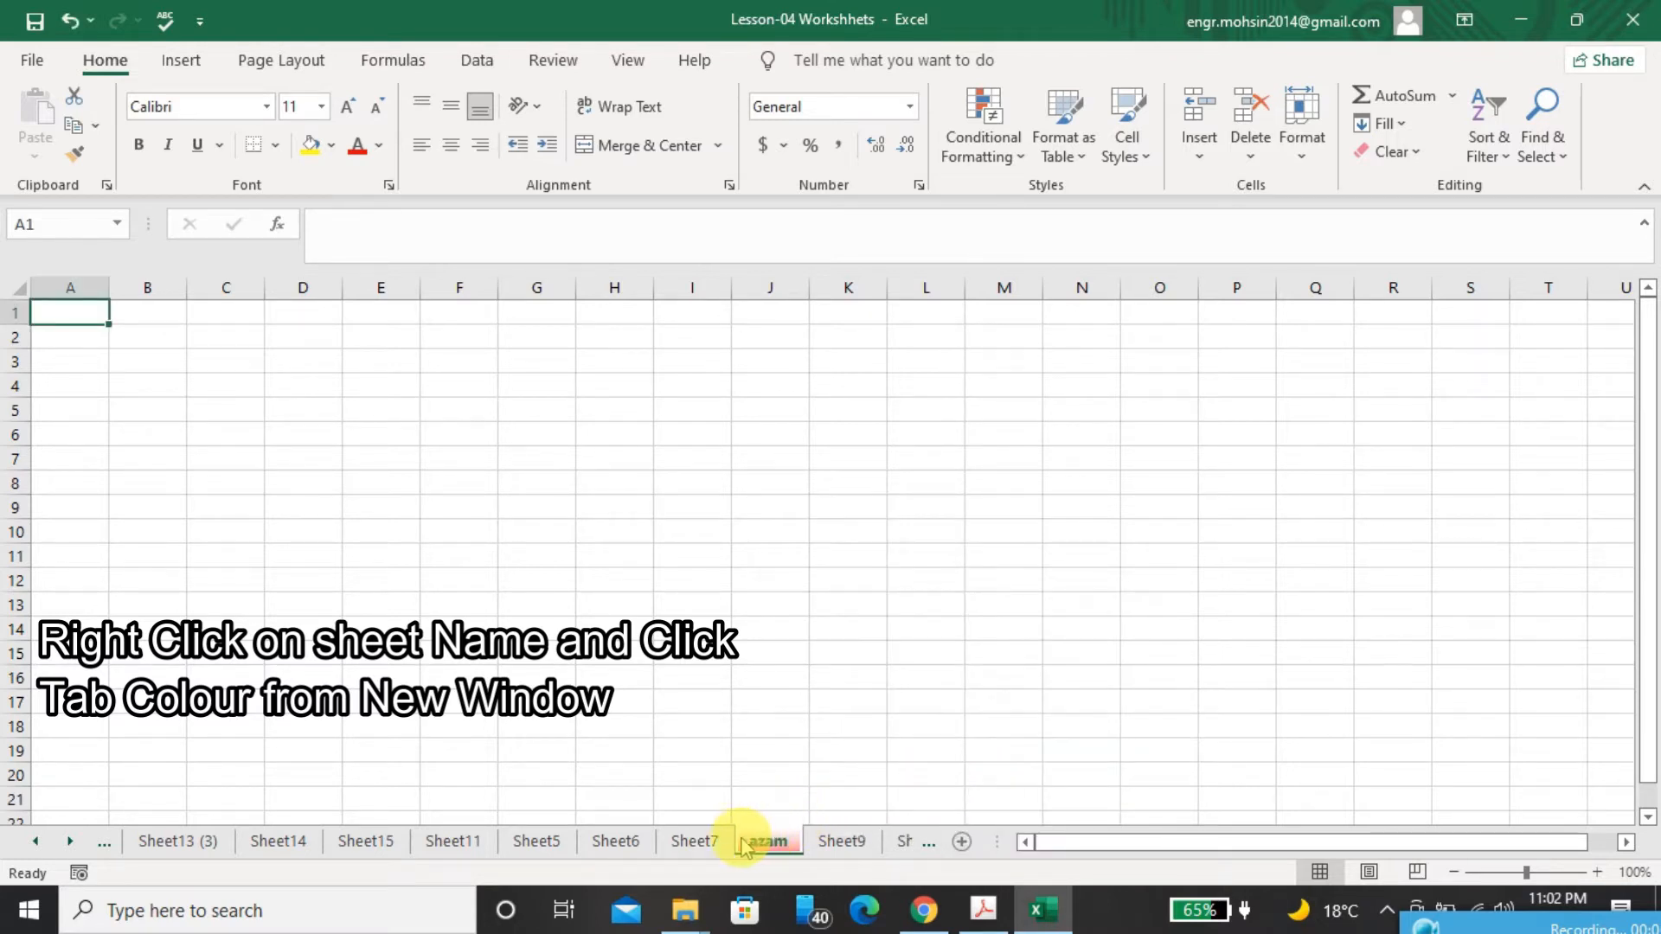
left_click(697, 841)
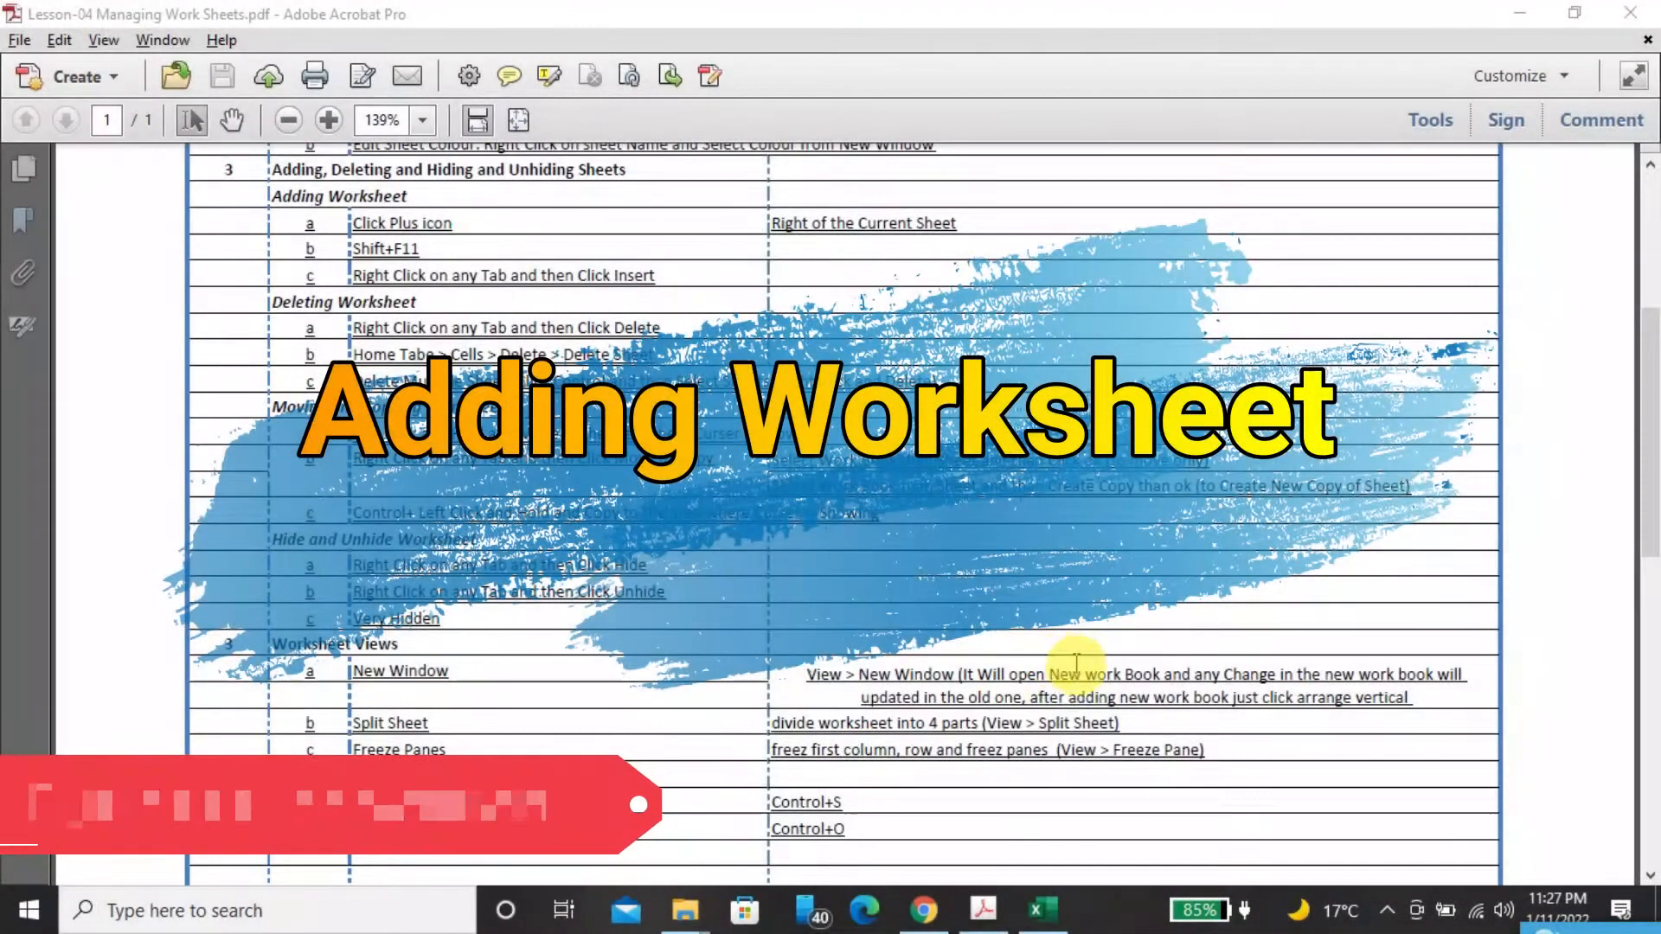
Switch to Excel and add two new blank worksheets directly after Sheet7 (2)
mouse_move(1041, 921)
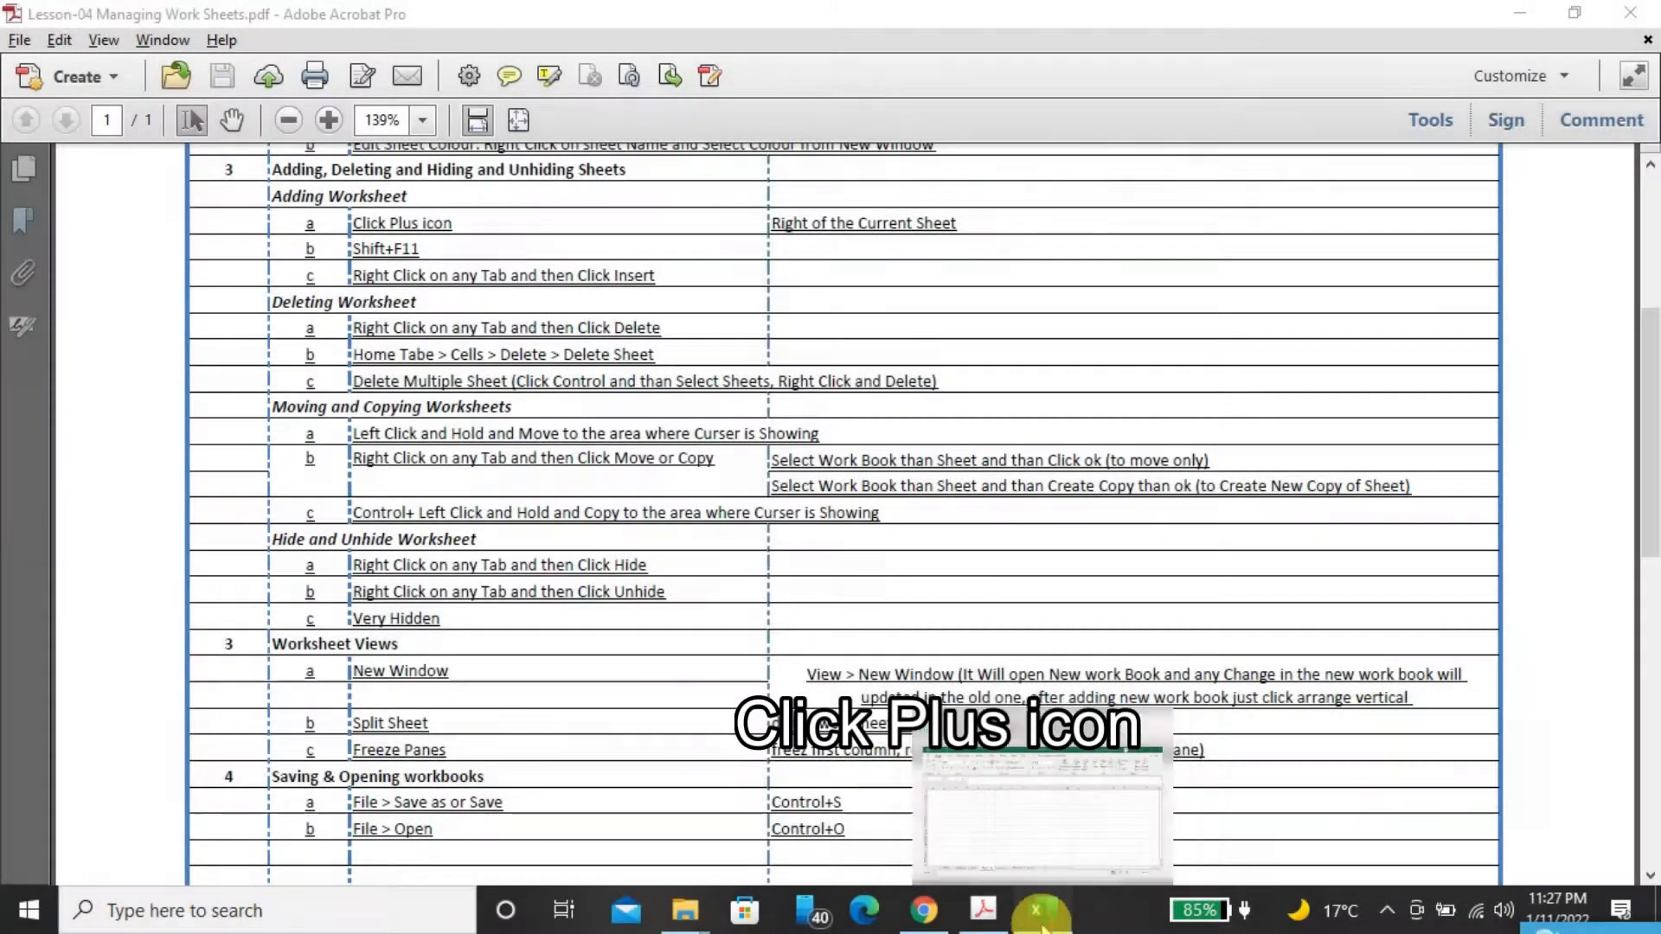
left_click(1042, 916)
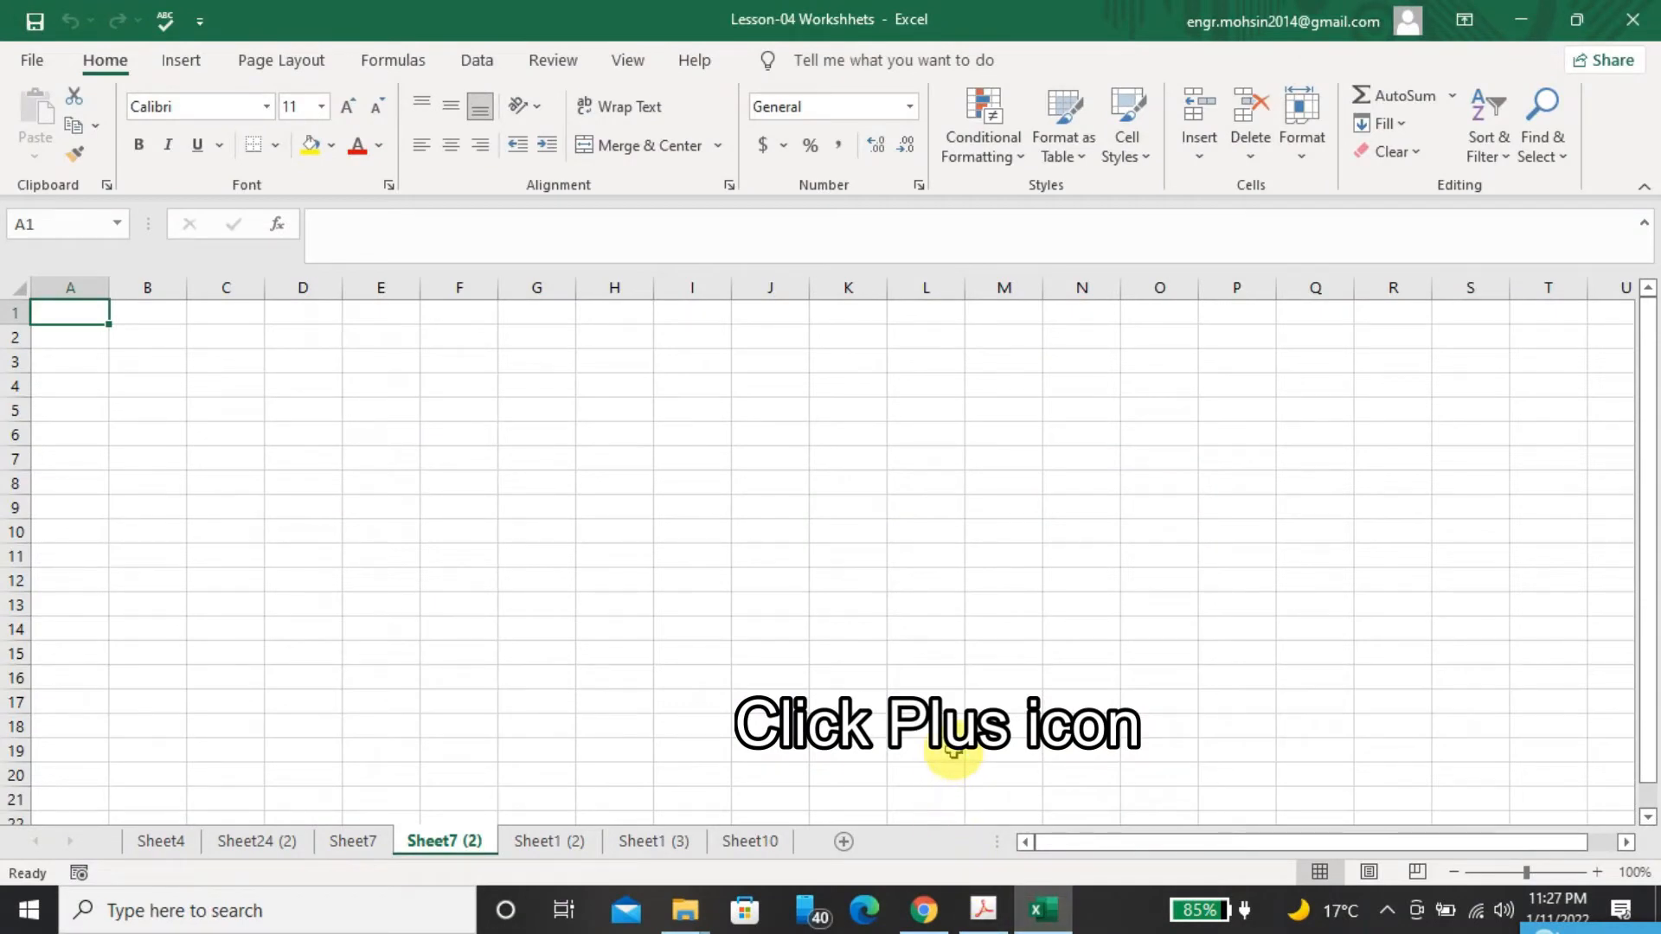
left_click(844, 844)
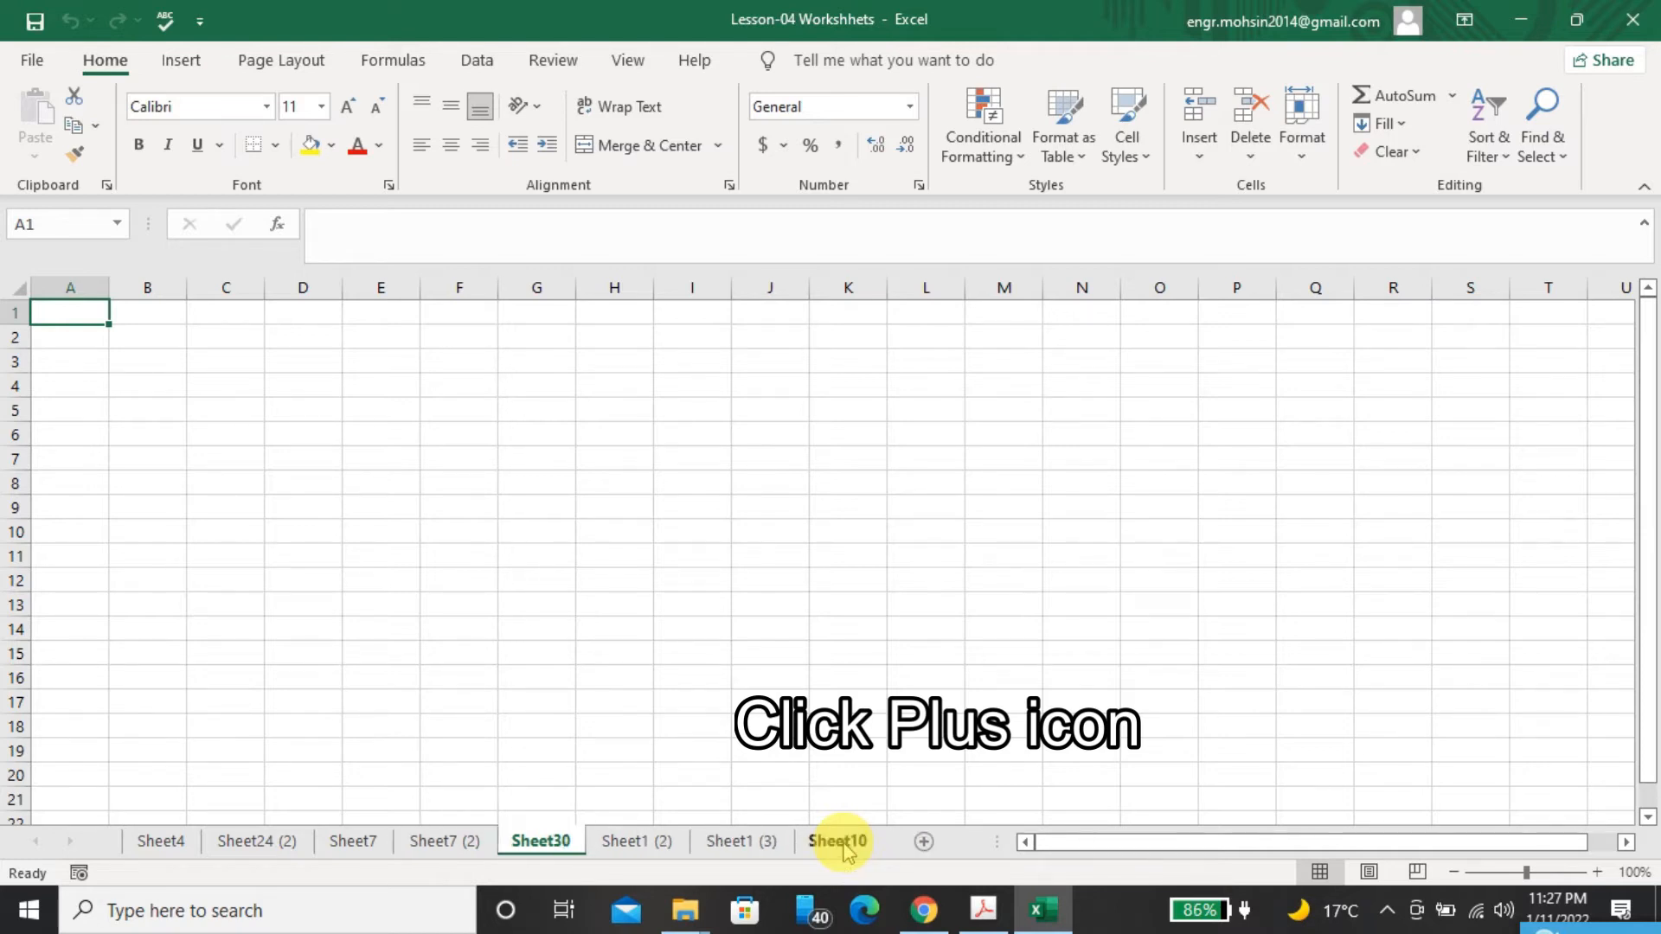
left_click(933, 842)
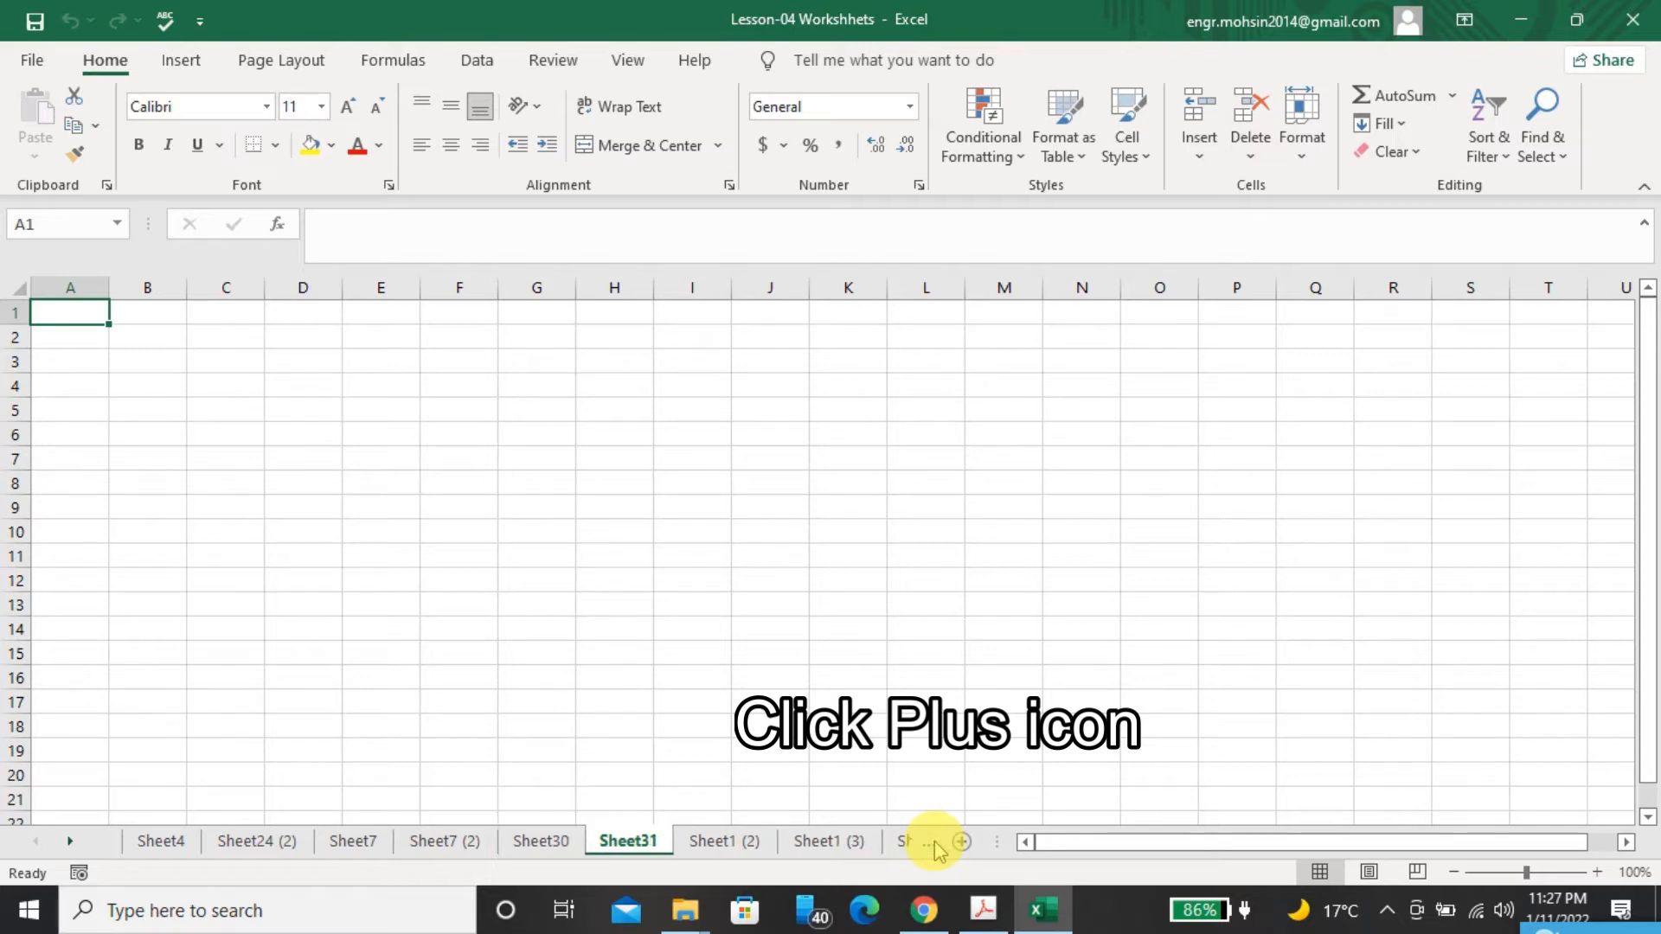
Check the next method of adding worksheets in the PDF, and insert three blank worksheets before Sheet31 in the Excel workbook
left_click(1039, 910)
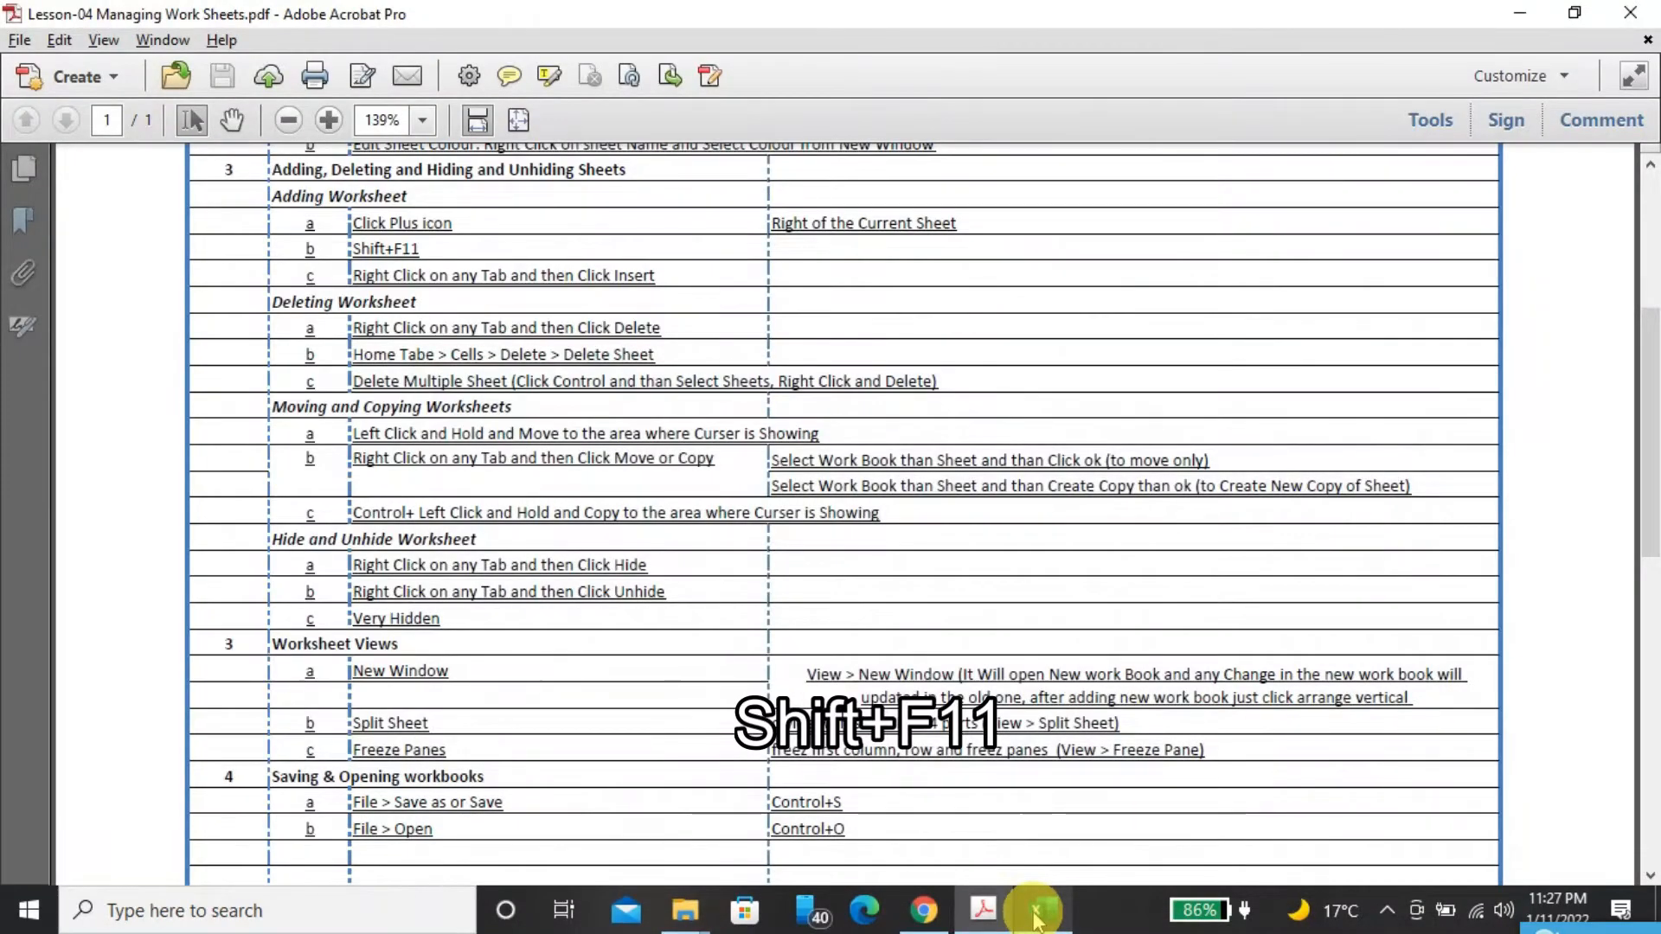
left_click(1036, 913)
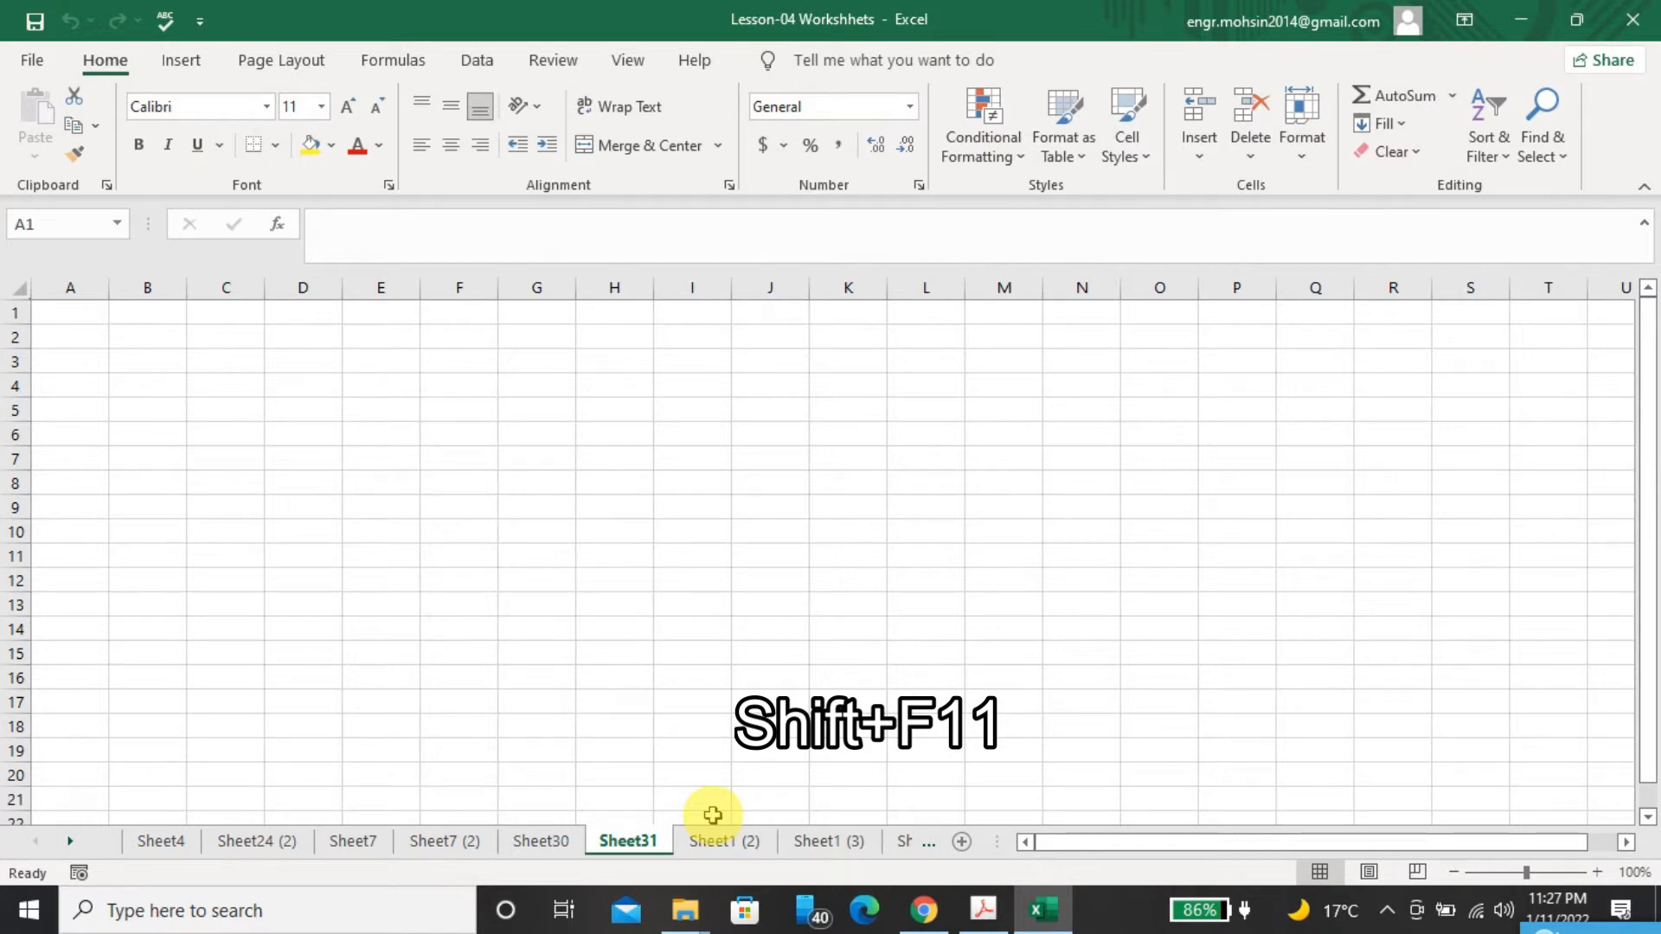
key("shift+F11")
key("shift+F11")
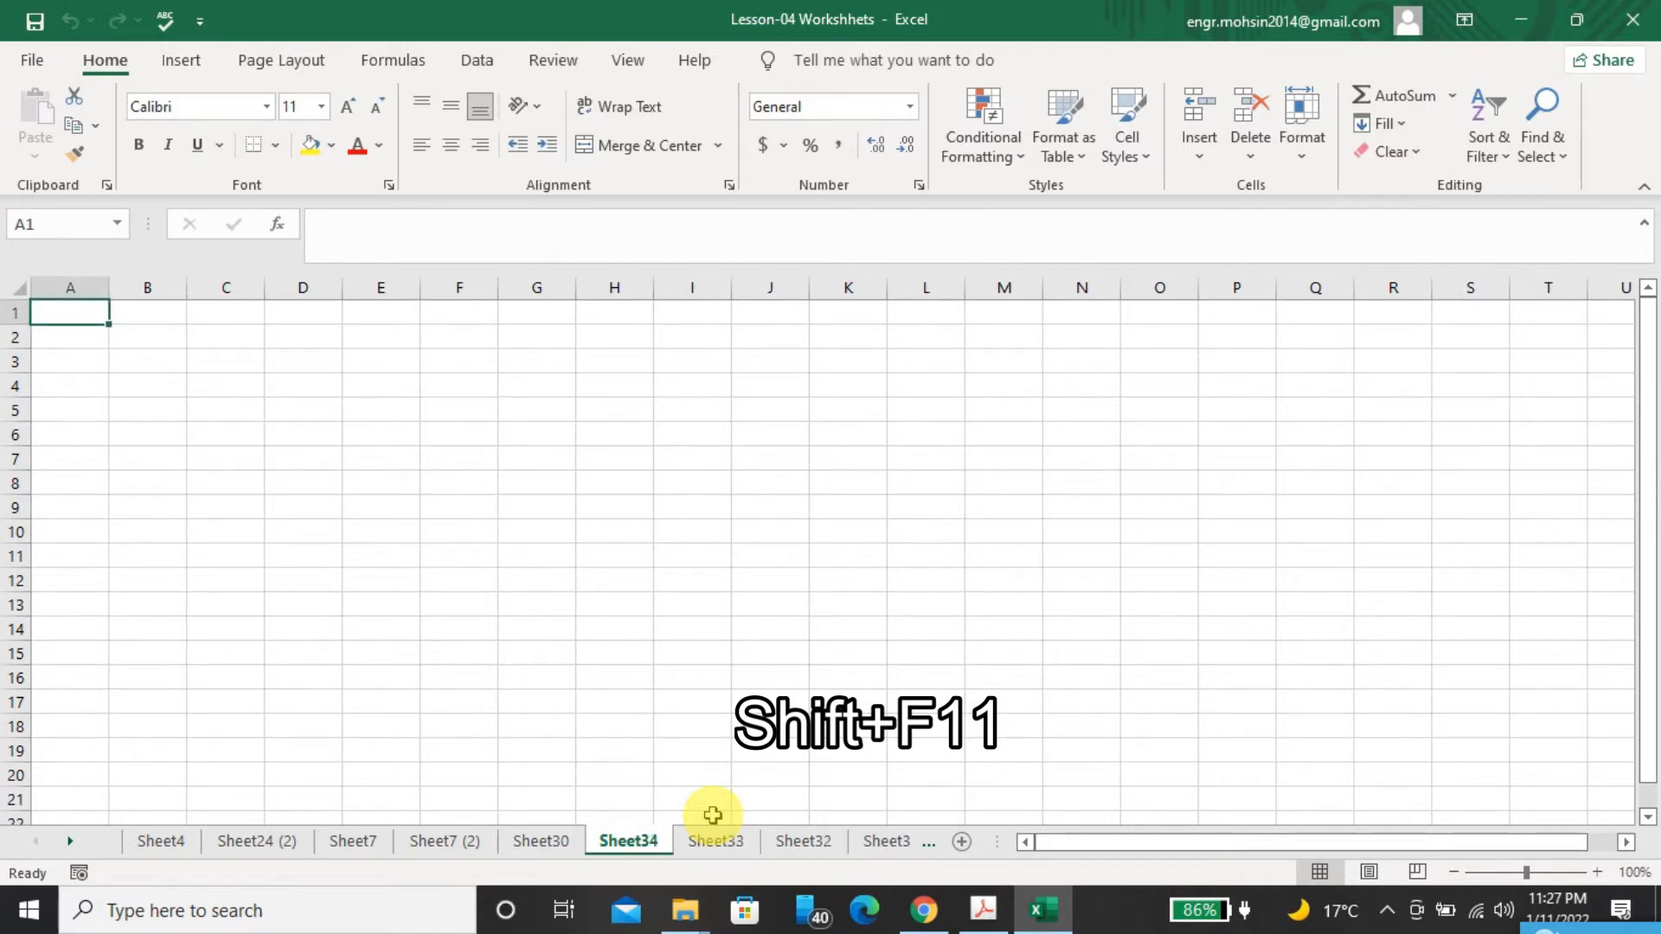
Check the third method of adding worksheets in the PDF, and insert one Worksheet-type sheet before Sheet33 in the Excel workbook
left_click(1051, 905)
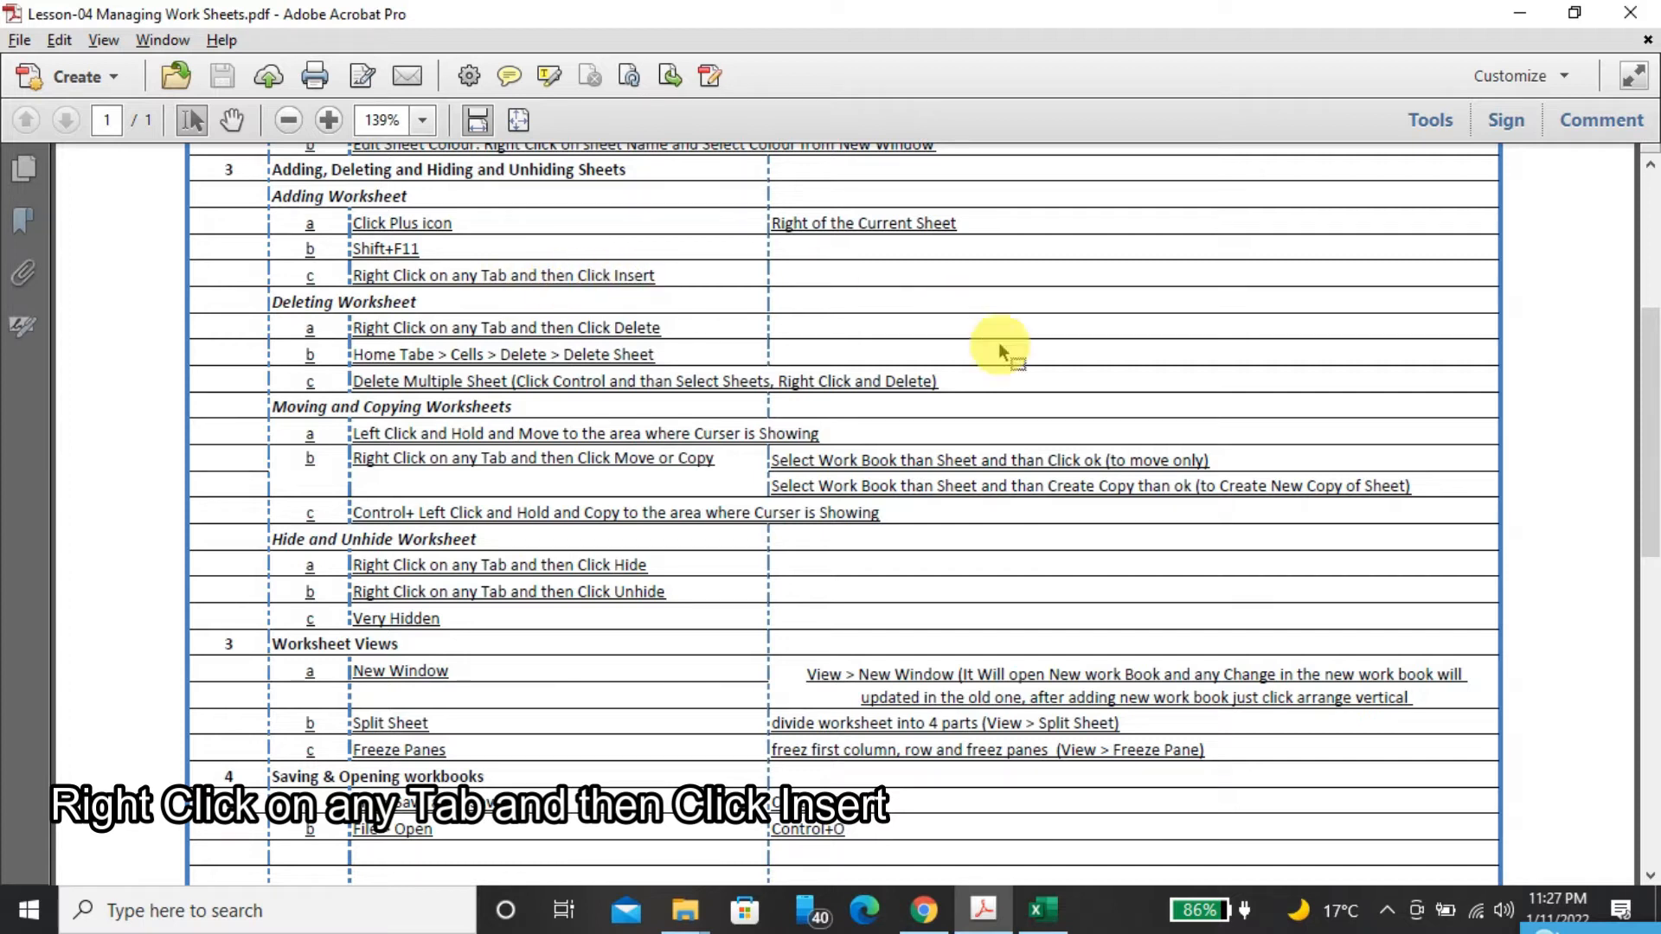
left_click(1043, 911)
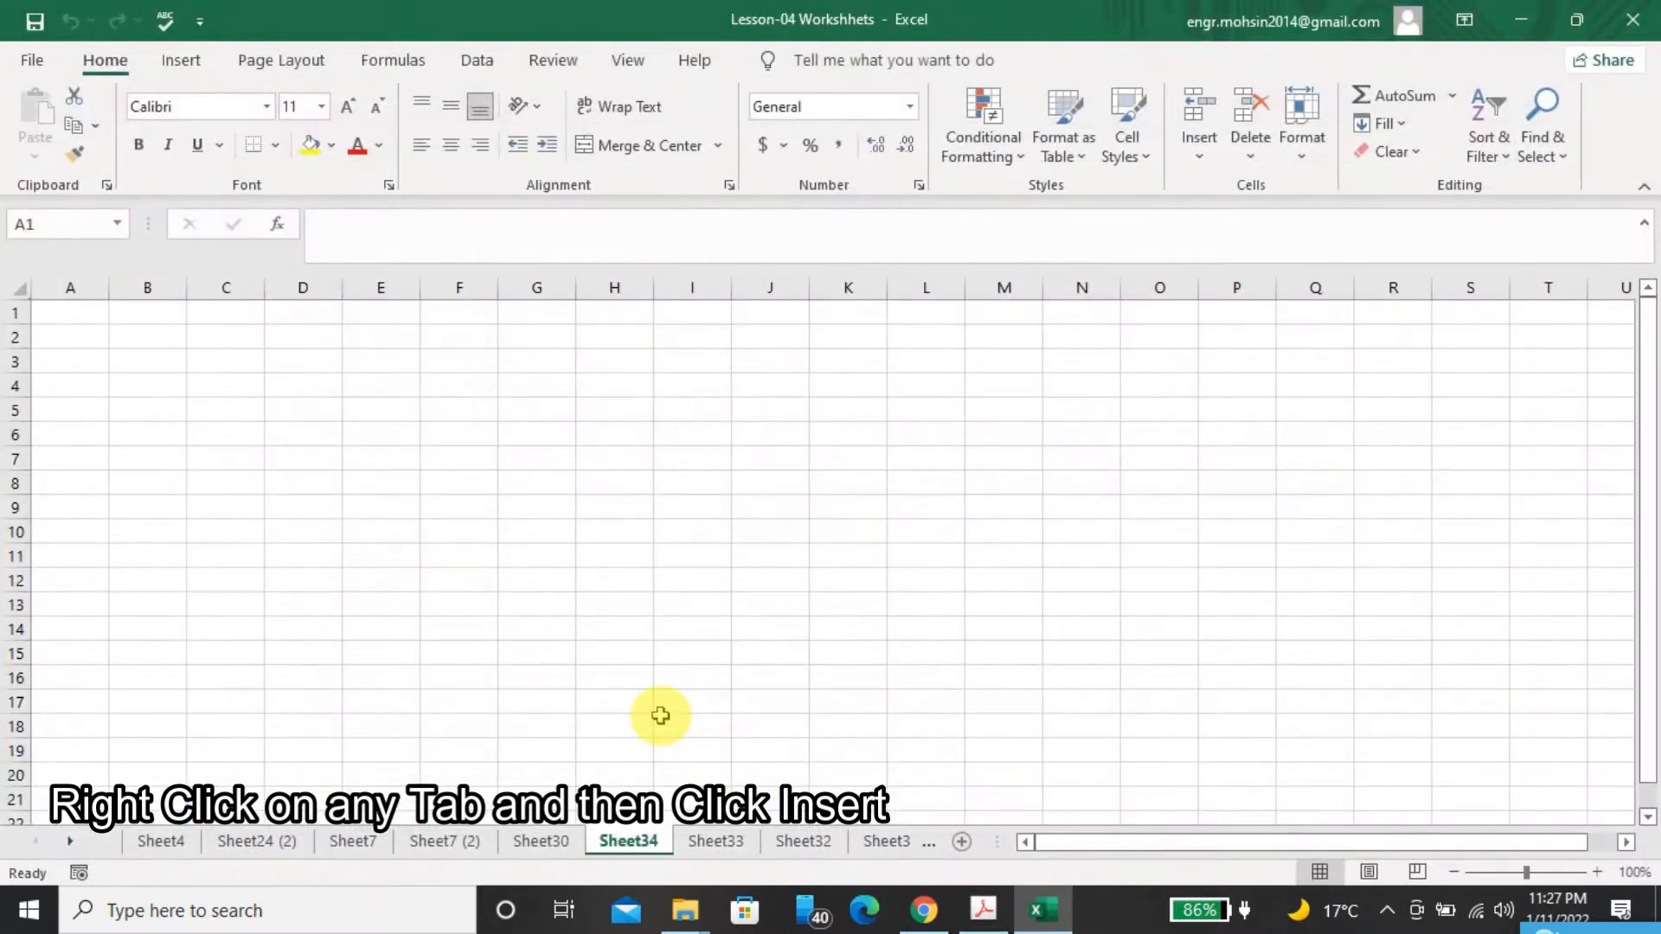
left_click(701, 846)
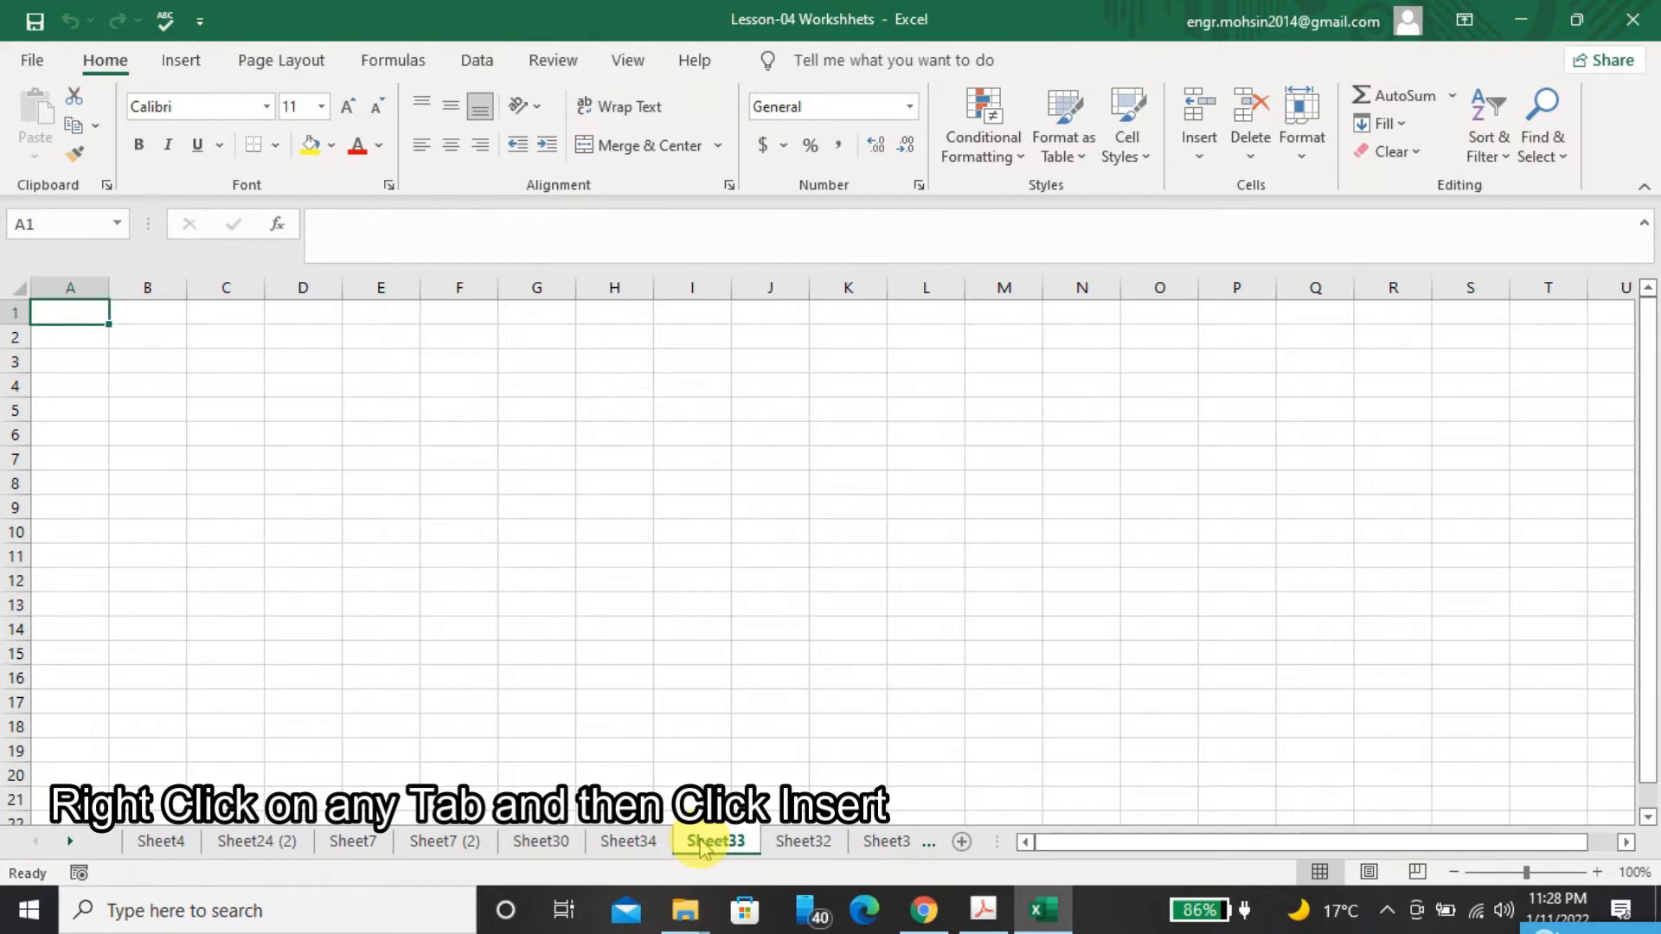
right_click(702, 848)
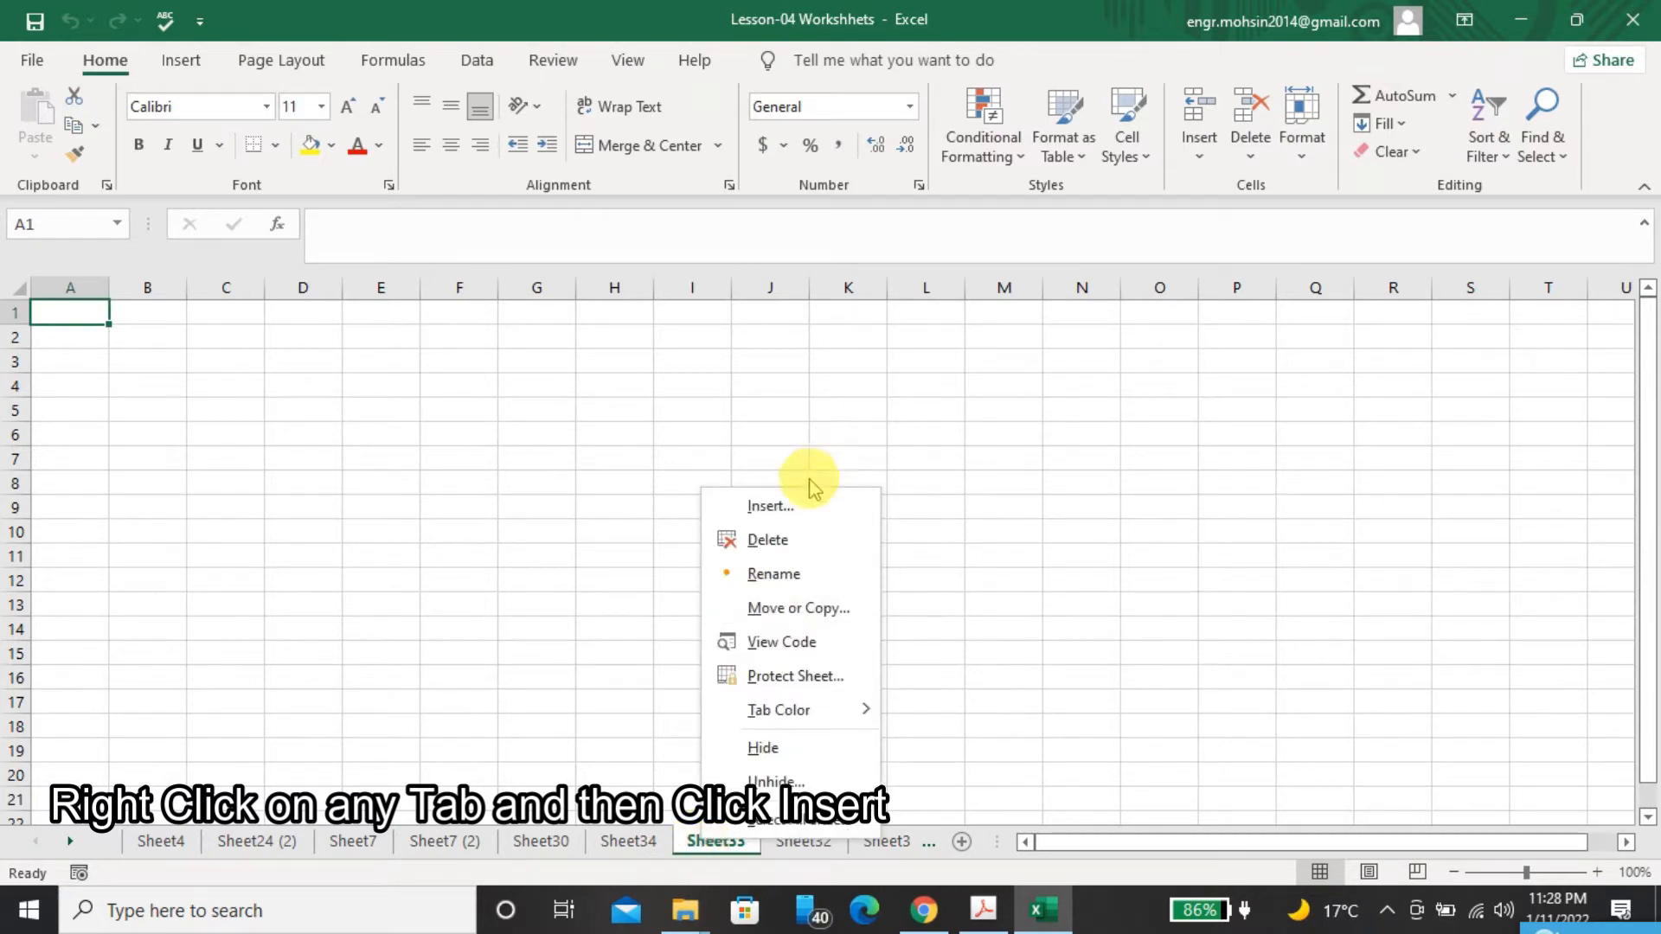
left_click(797, 506)
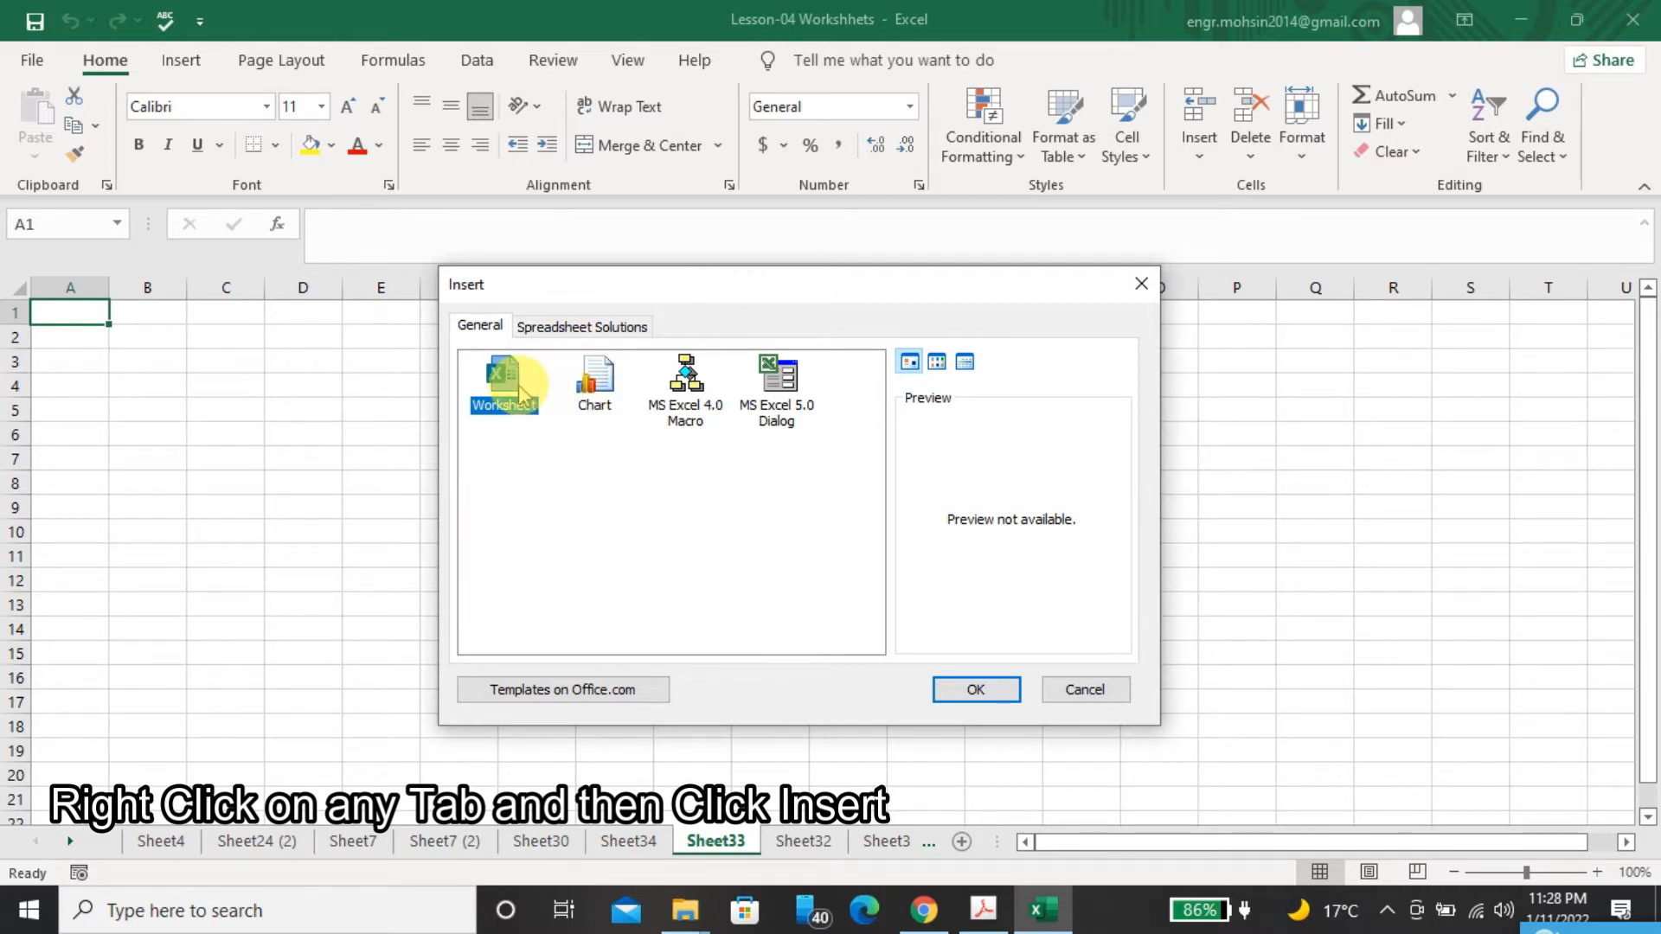
left_click(995, 692)
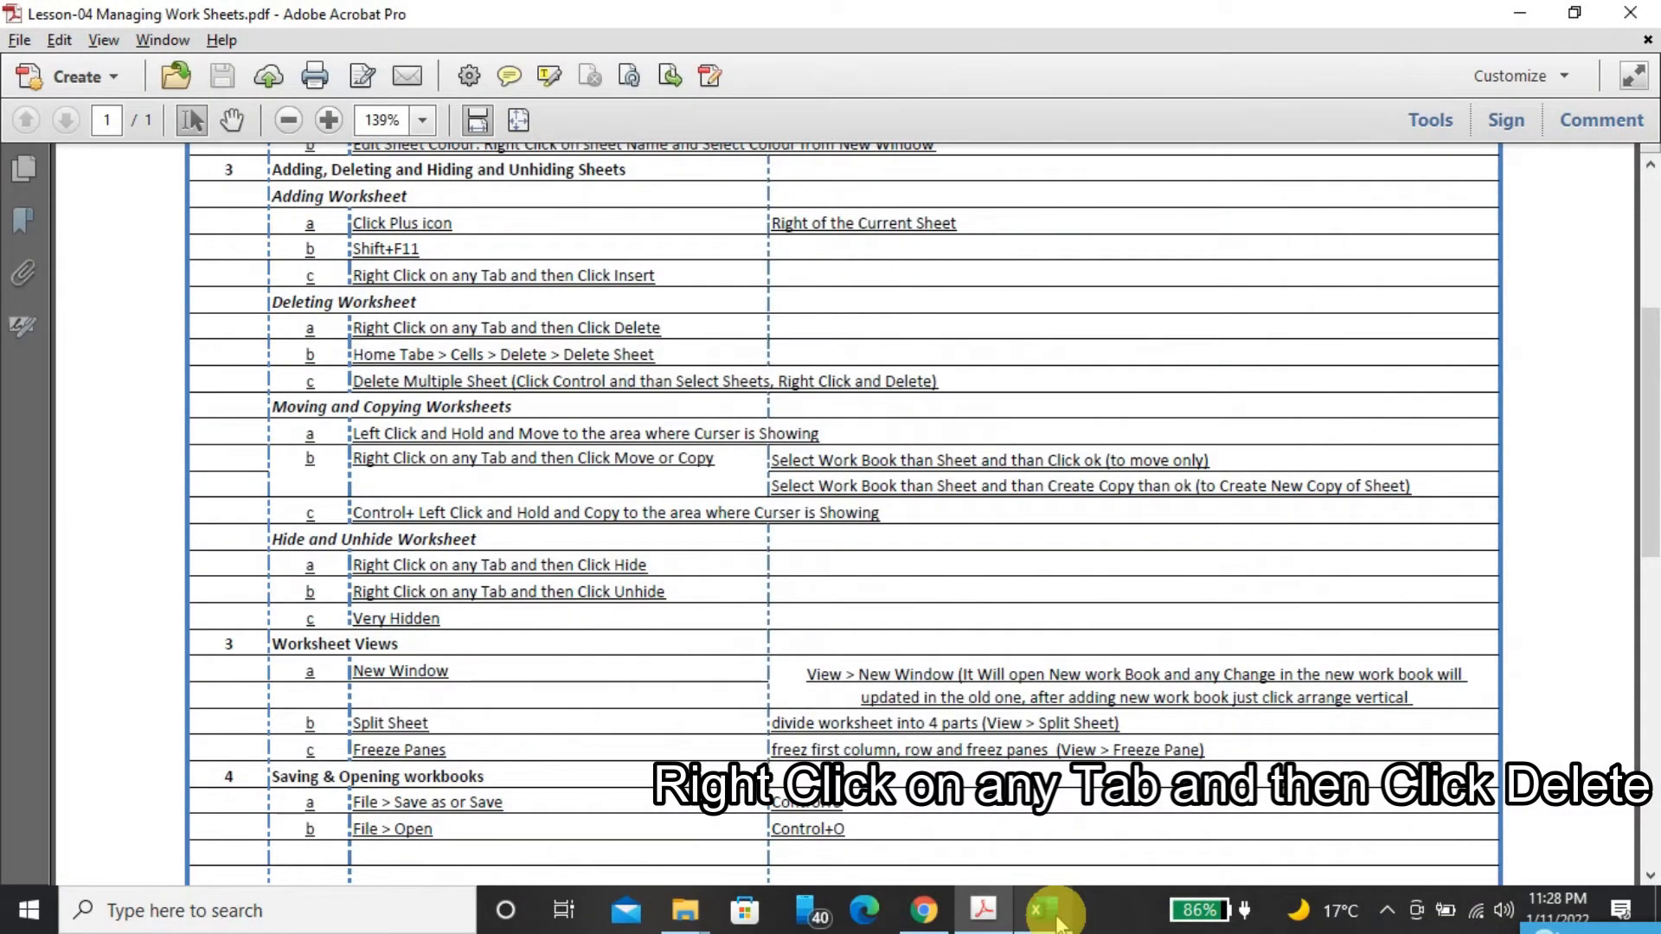
Switch to the Excel workbook and permanently delete the Sheet35 worksheet
left_click(1047, 910)
left_click(697, 843)
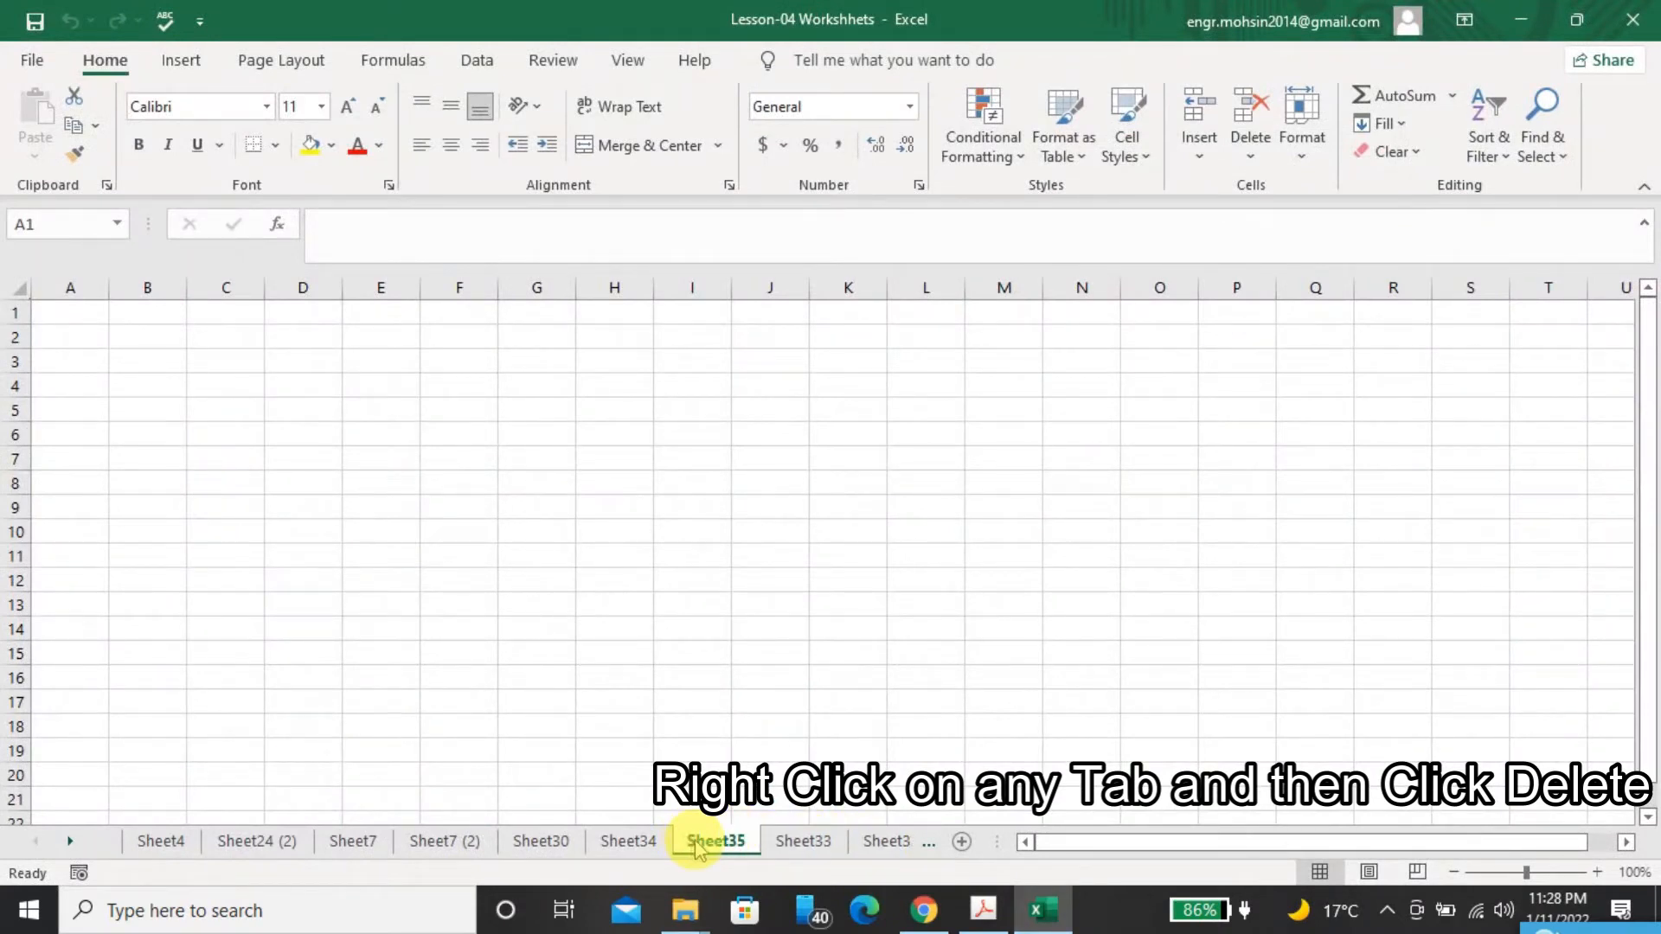
right_click(697, 844)
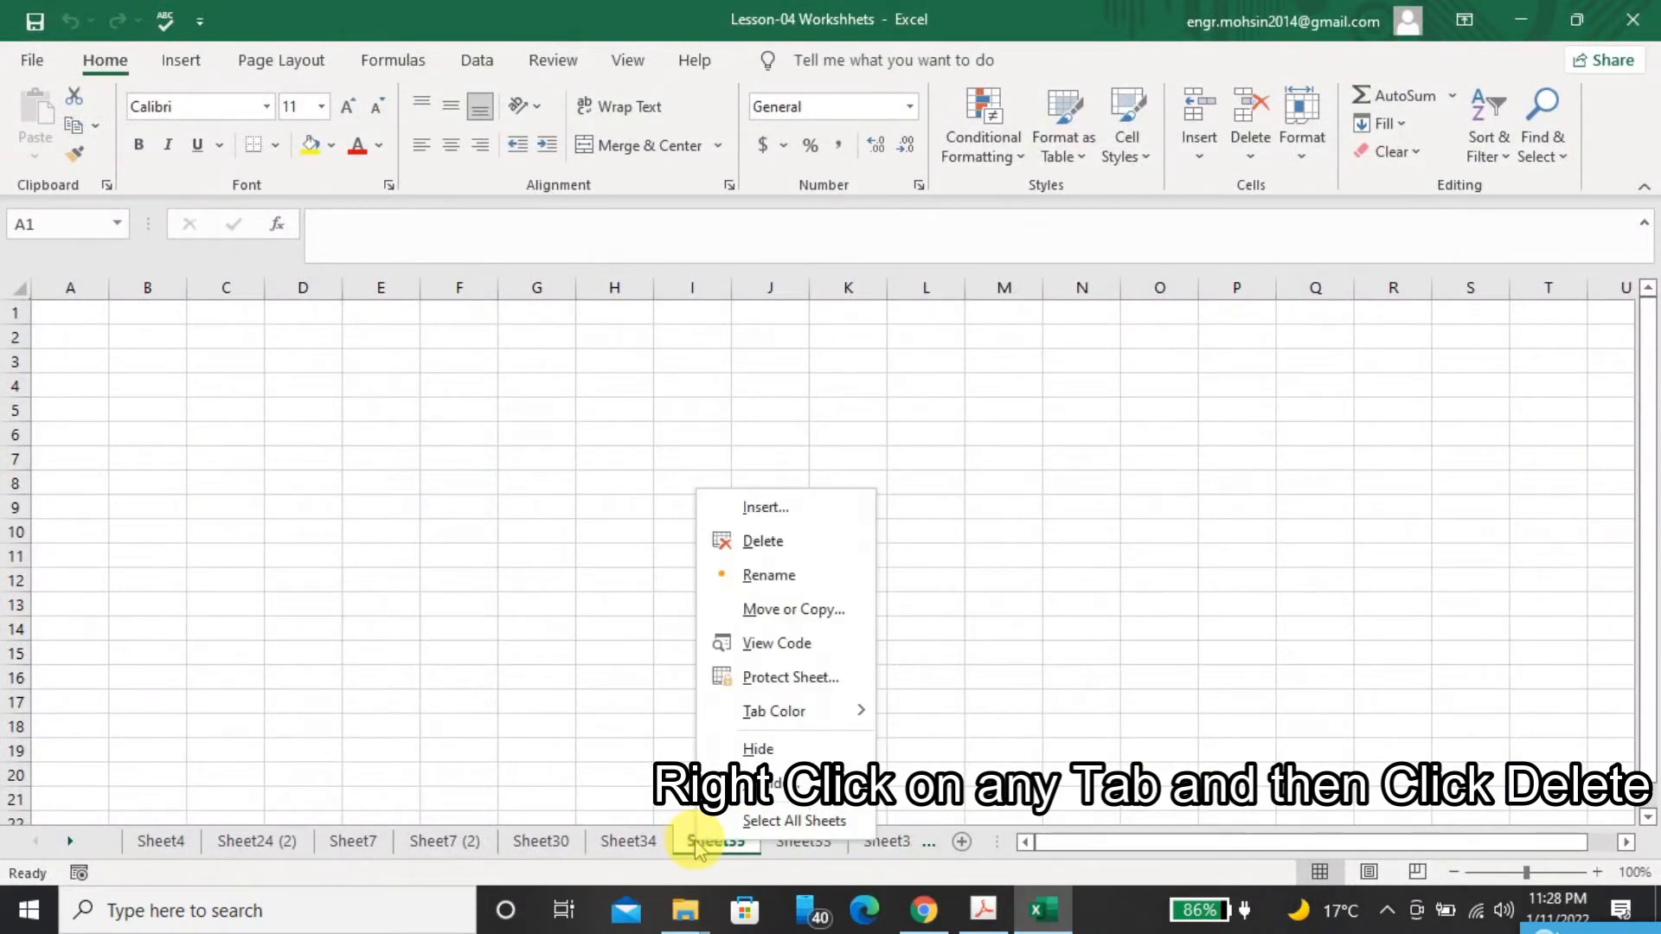
left_click(731, 541)
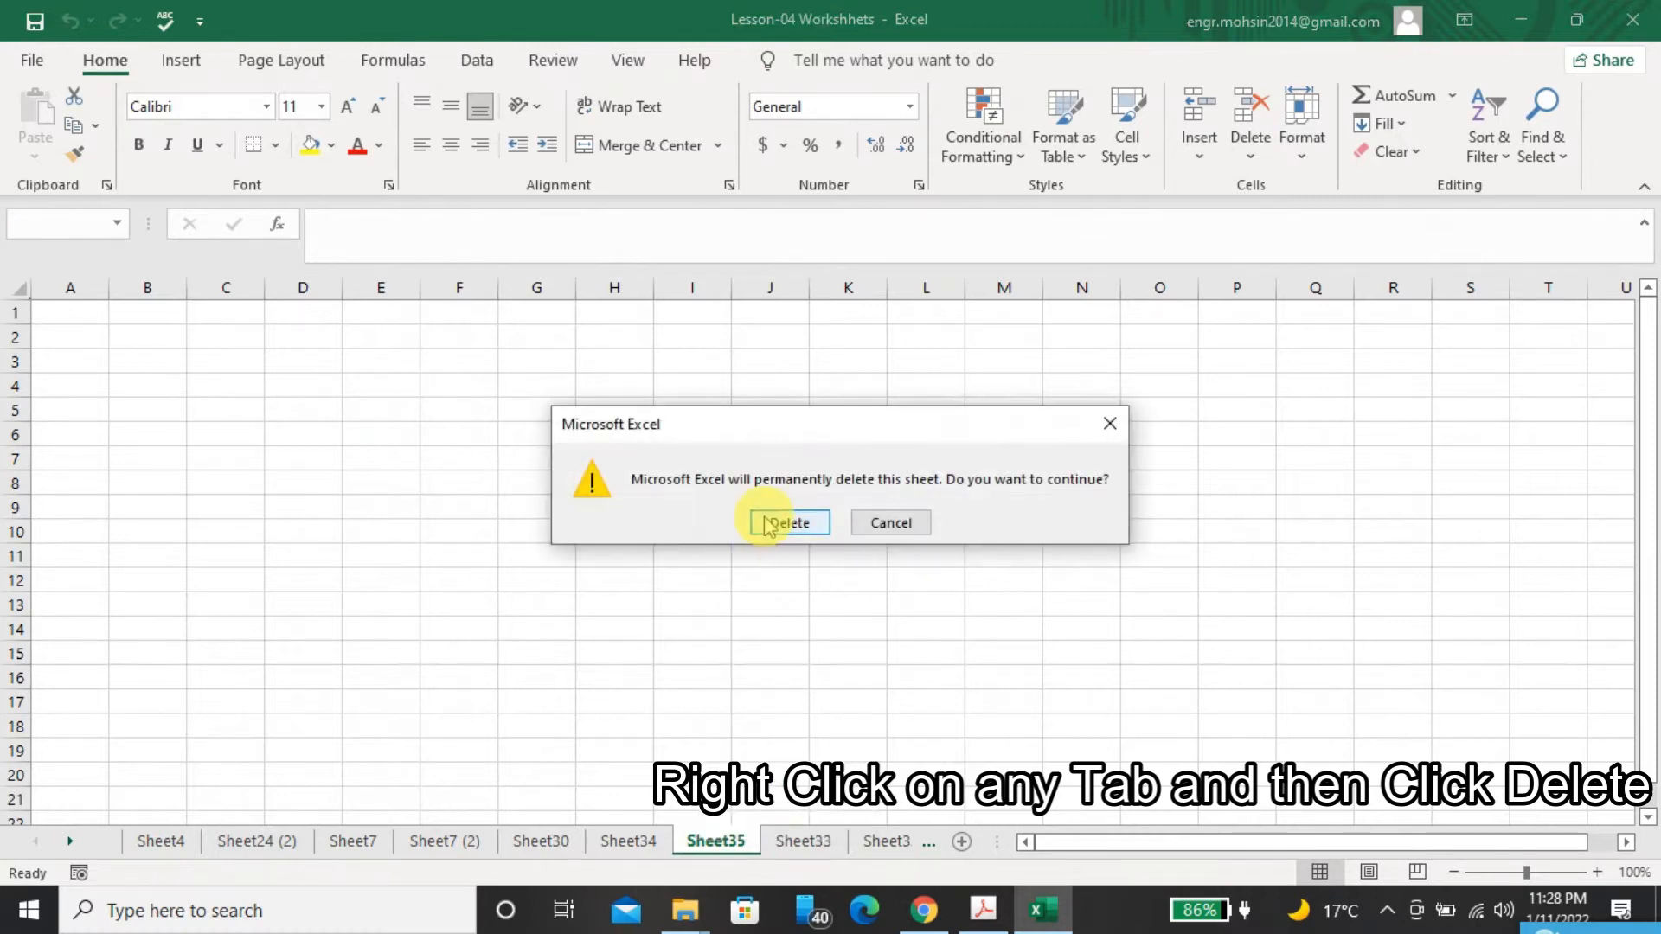
left_click(763, 522)
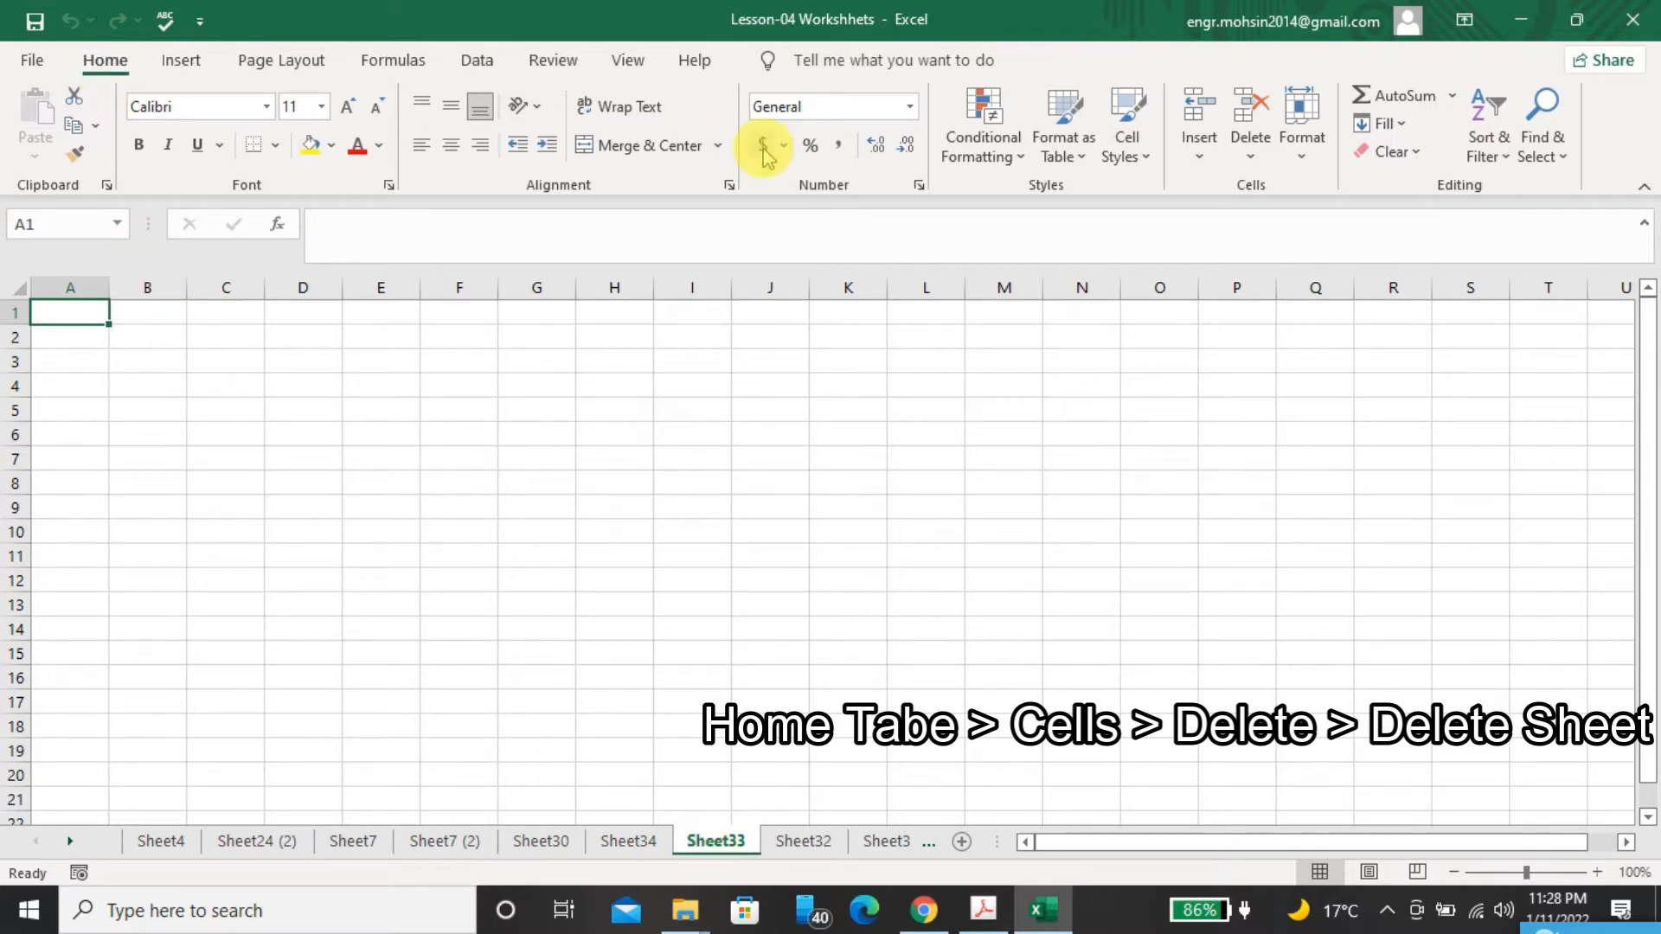
Permanently delete the active Sheet33 worksheet with the Delete Sheet command
left_click(1251, 157)
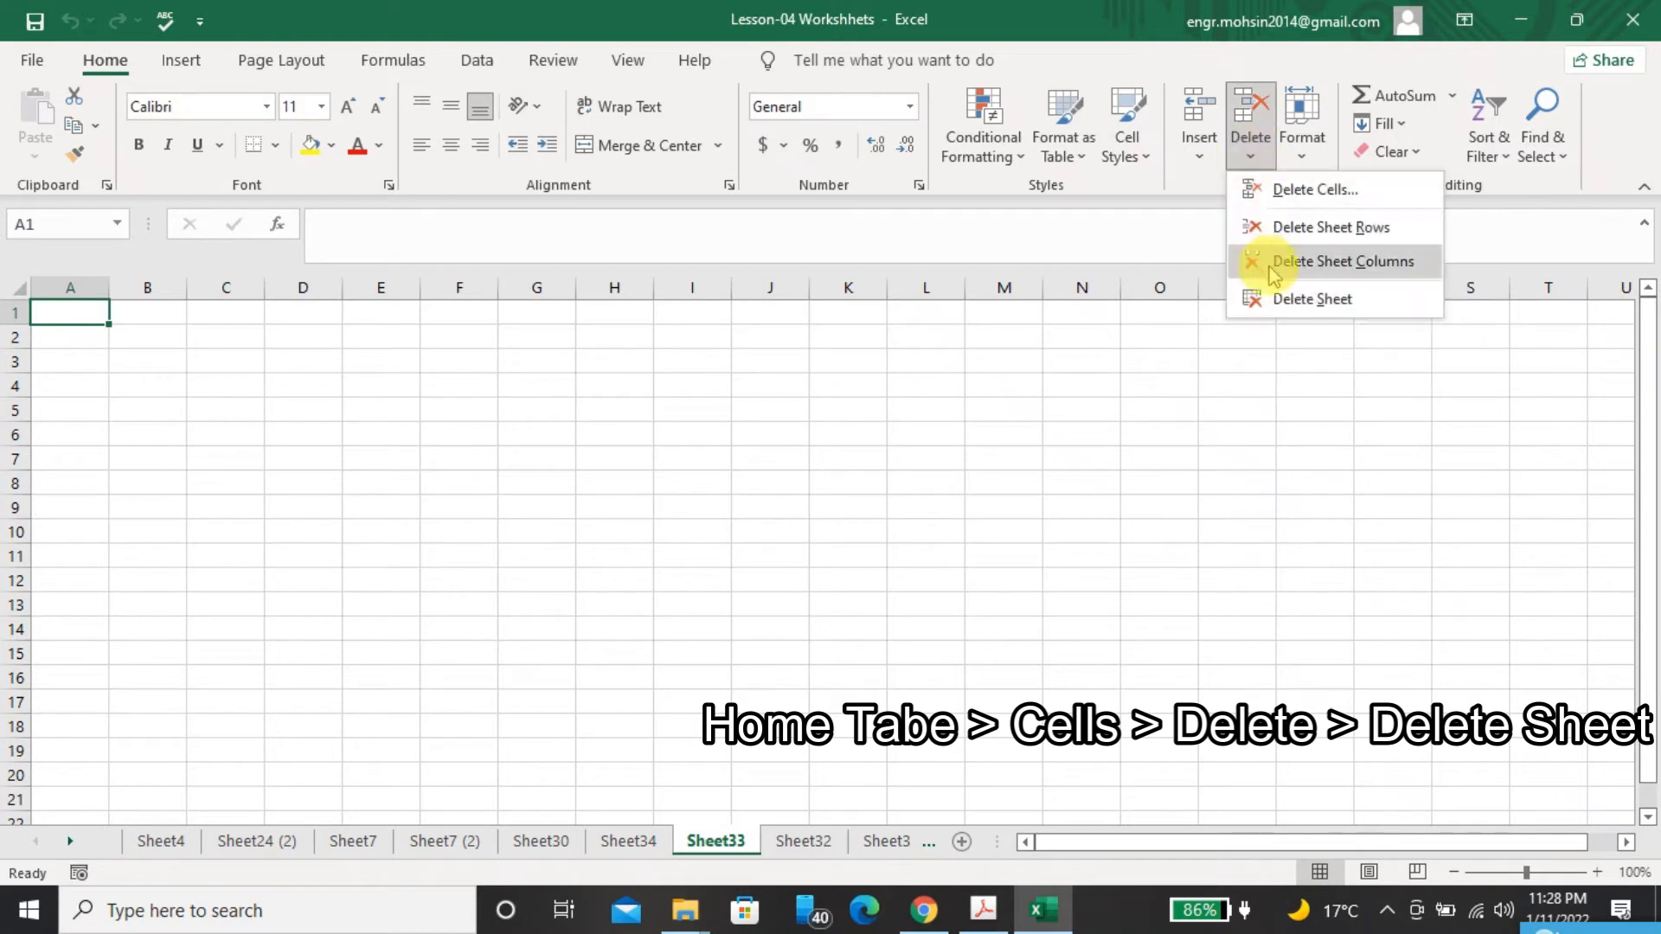
left_click(1289, 302)
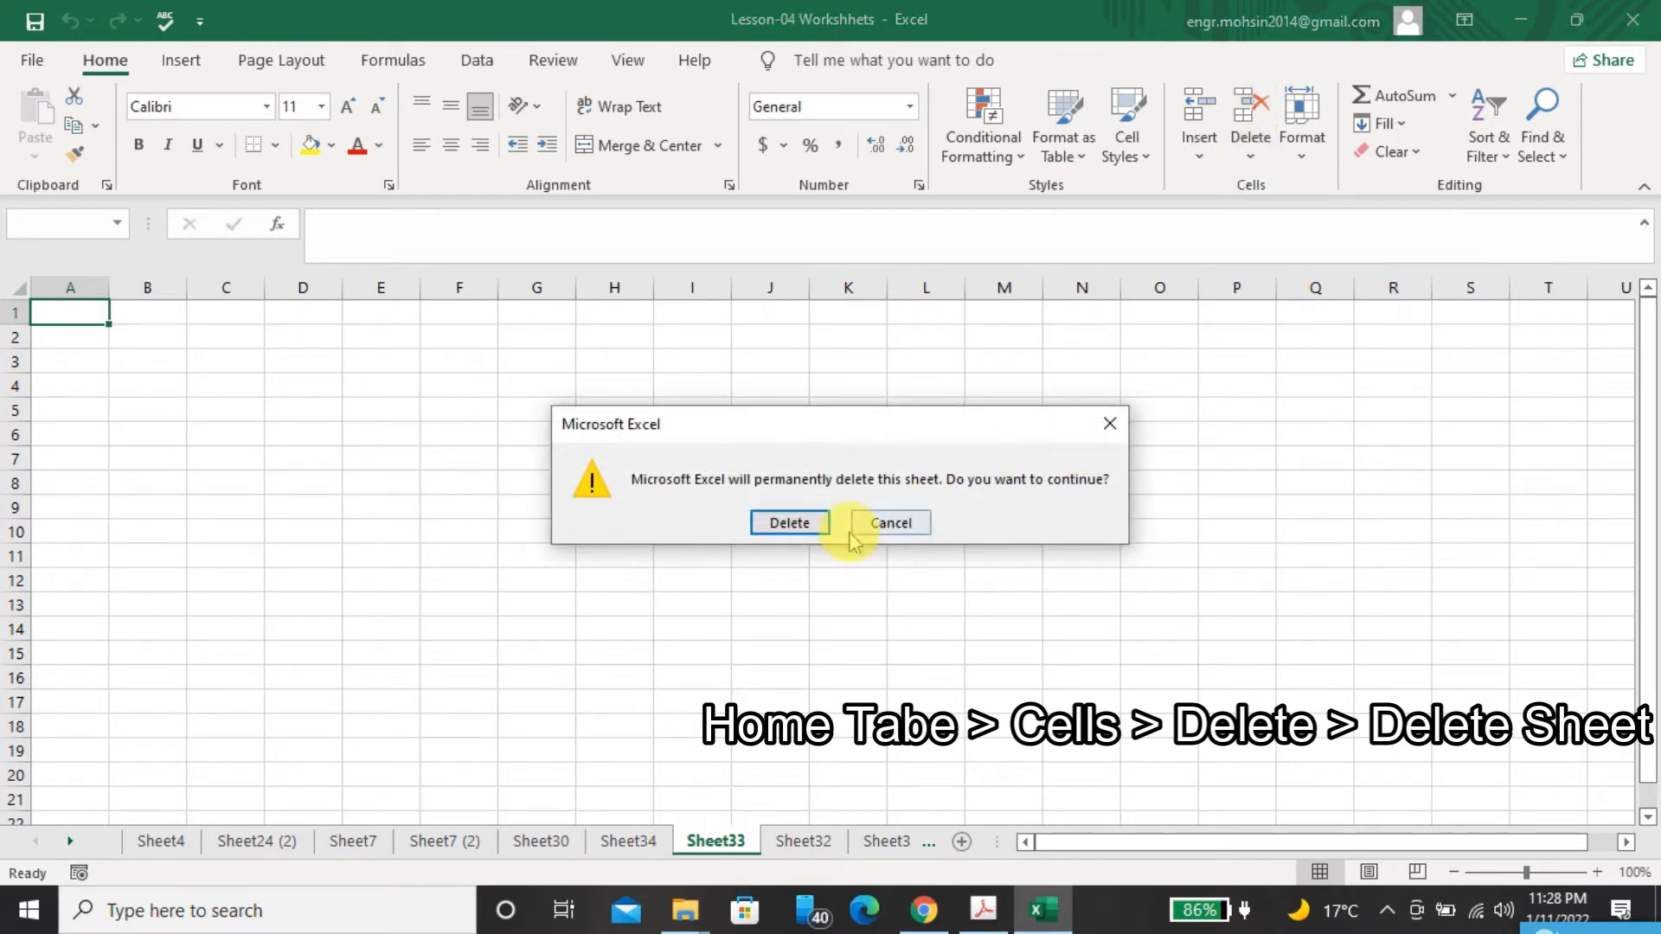
left_click(789, 523)
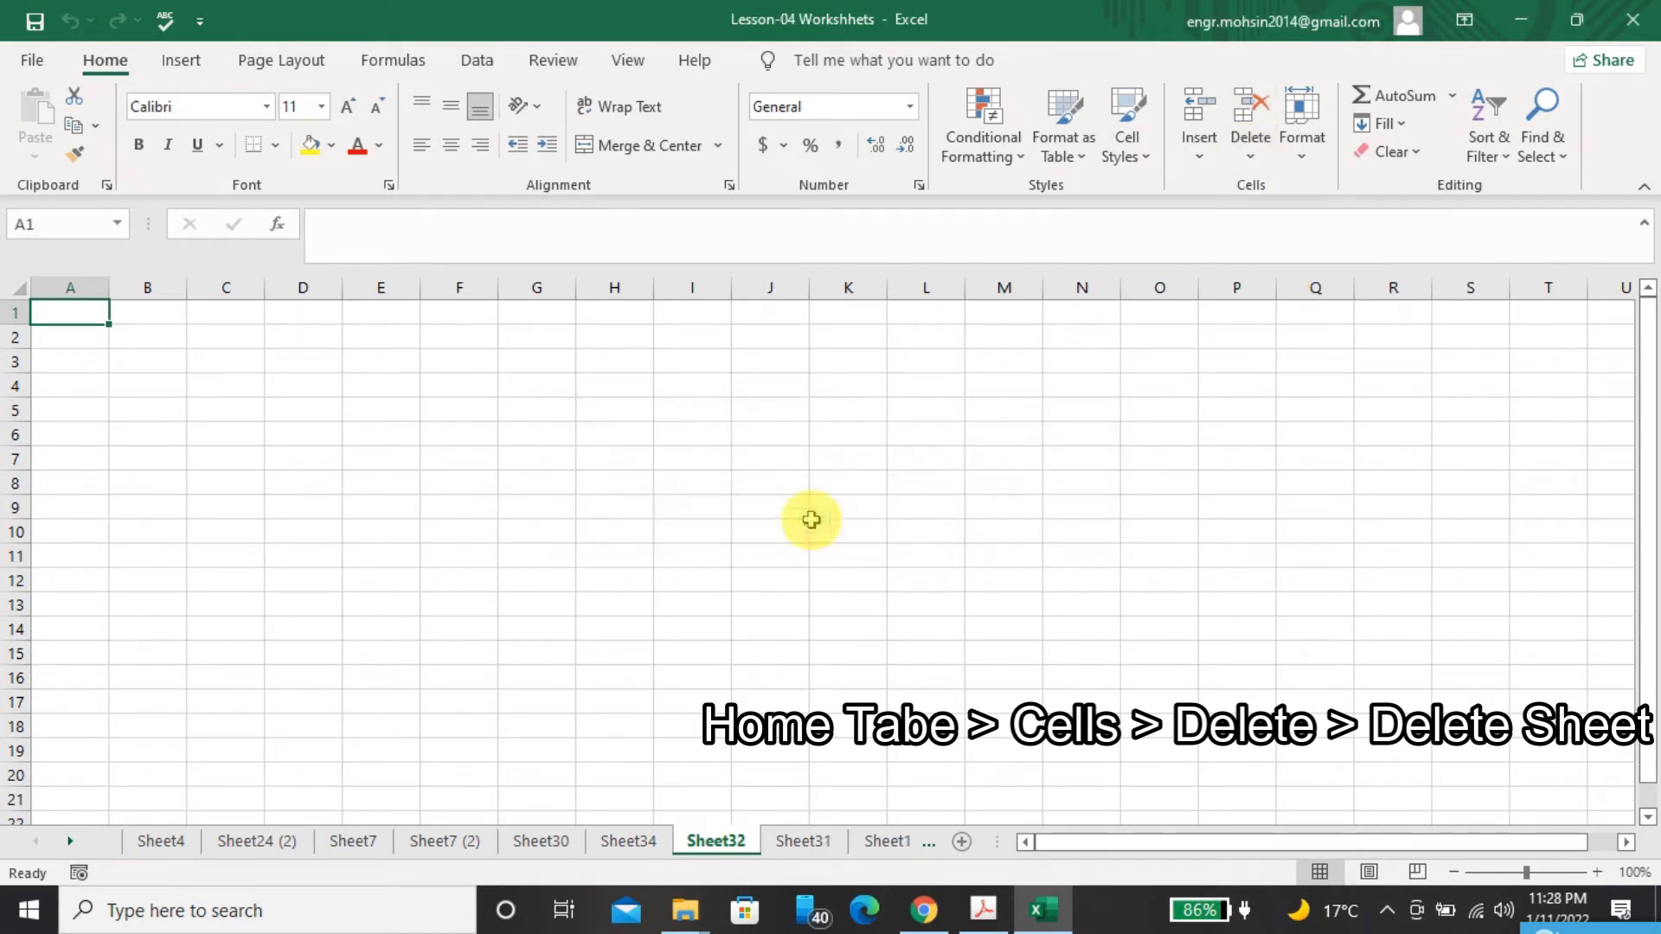
Check the PDF's multiple-sheet deletion method, and group Sheet7, Sheet7 (2), Sheet30, Sheet34 and Sheet32 in the Excel workbook
left_click(1053, 910)
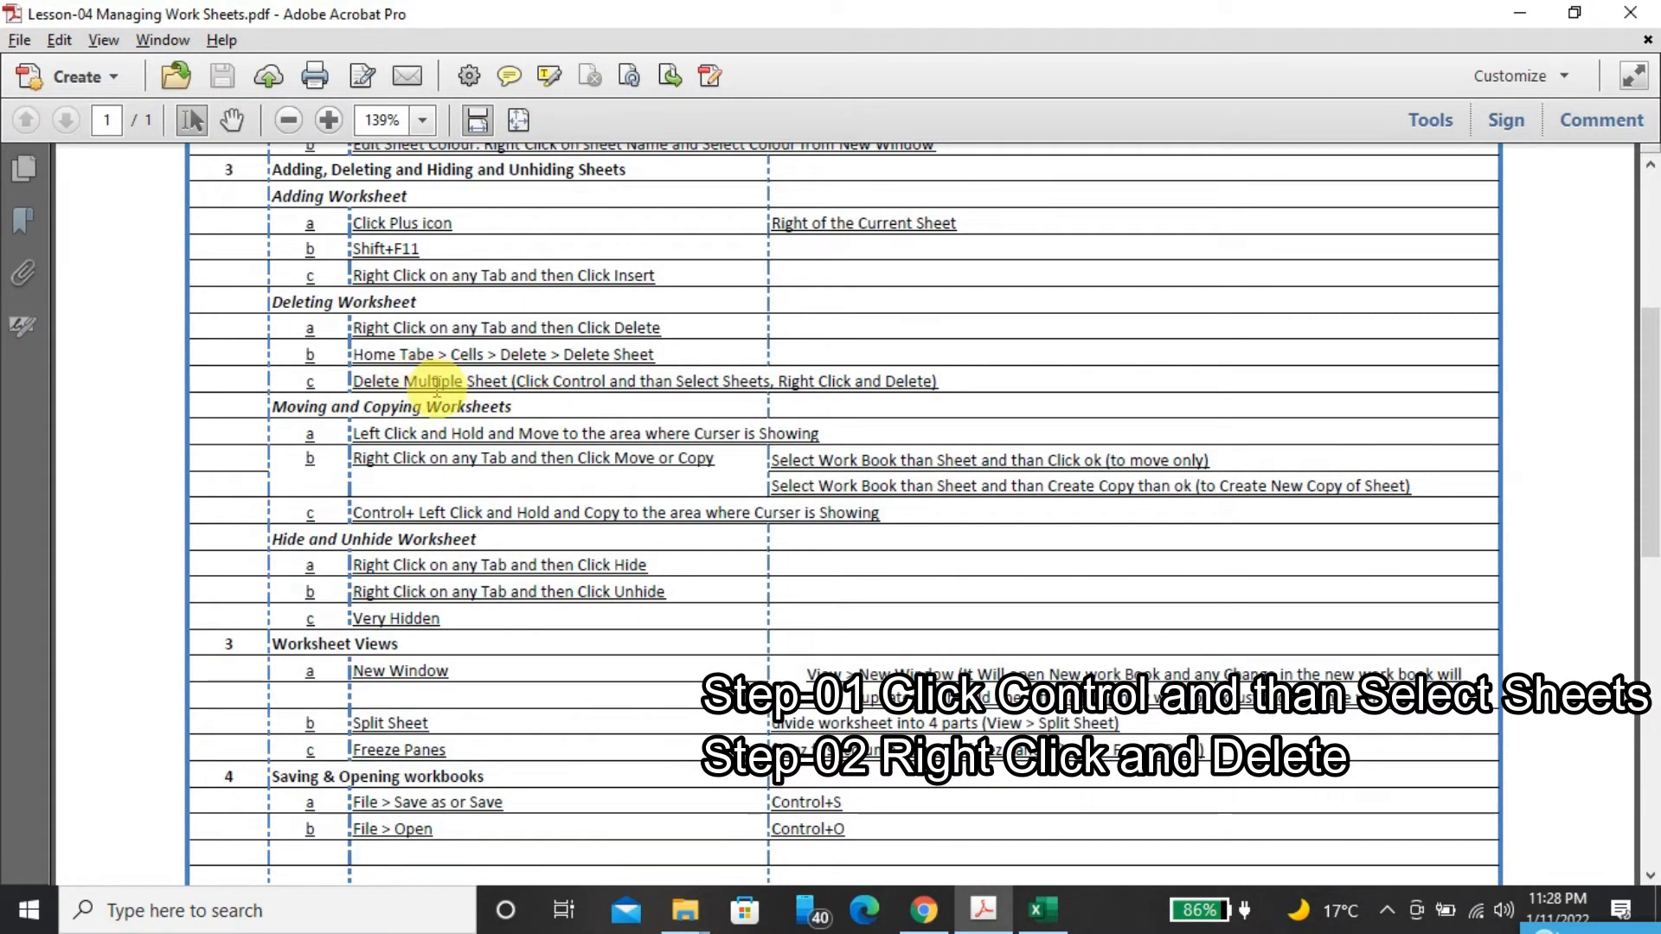
left_click(1044, 908)
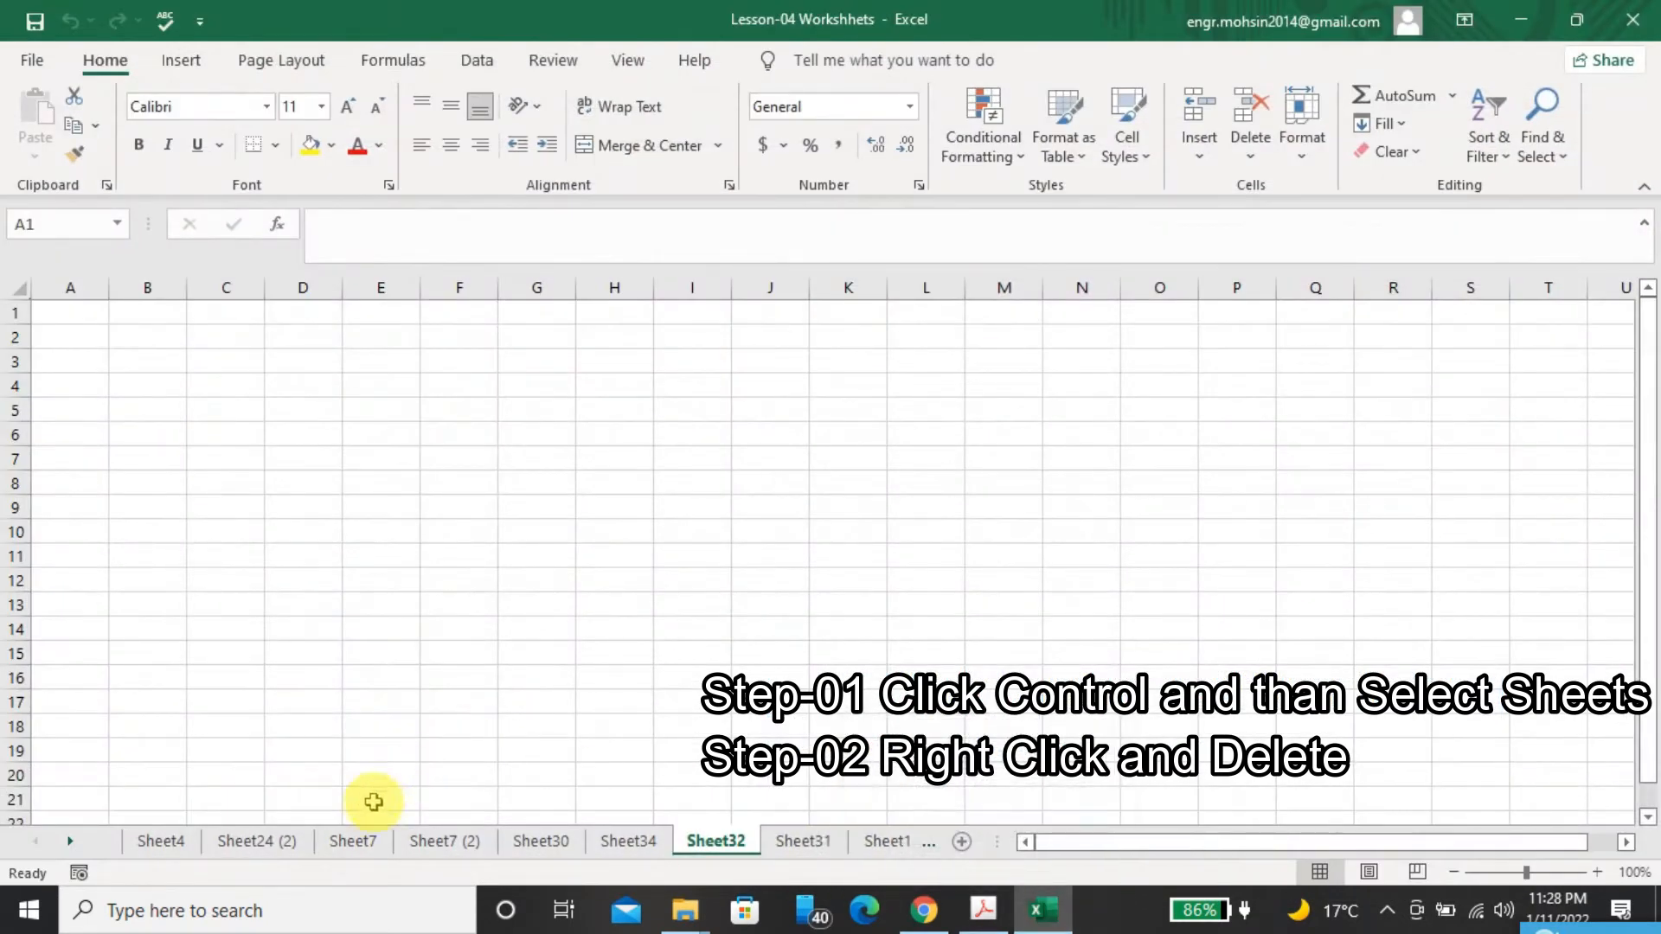
left_click(372, 848)
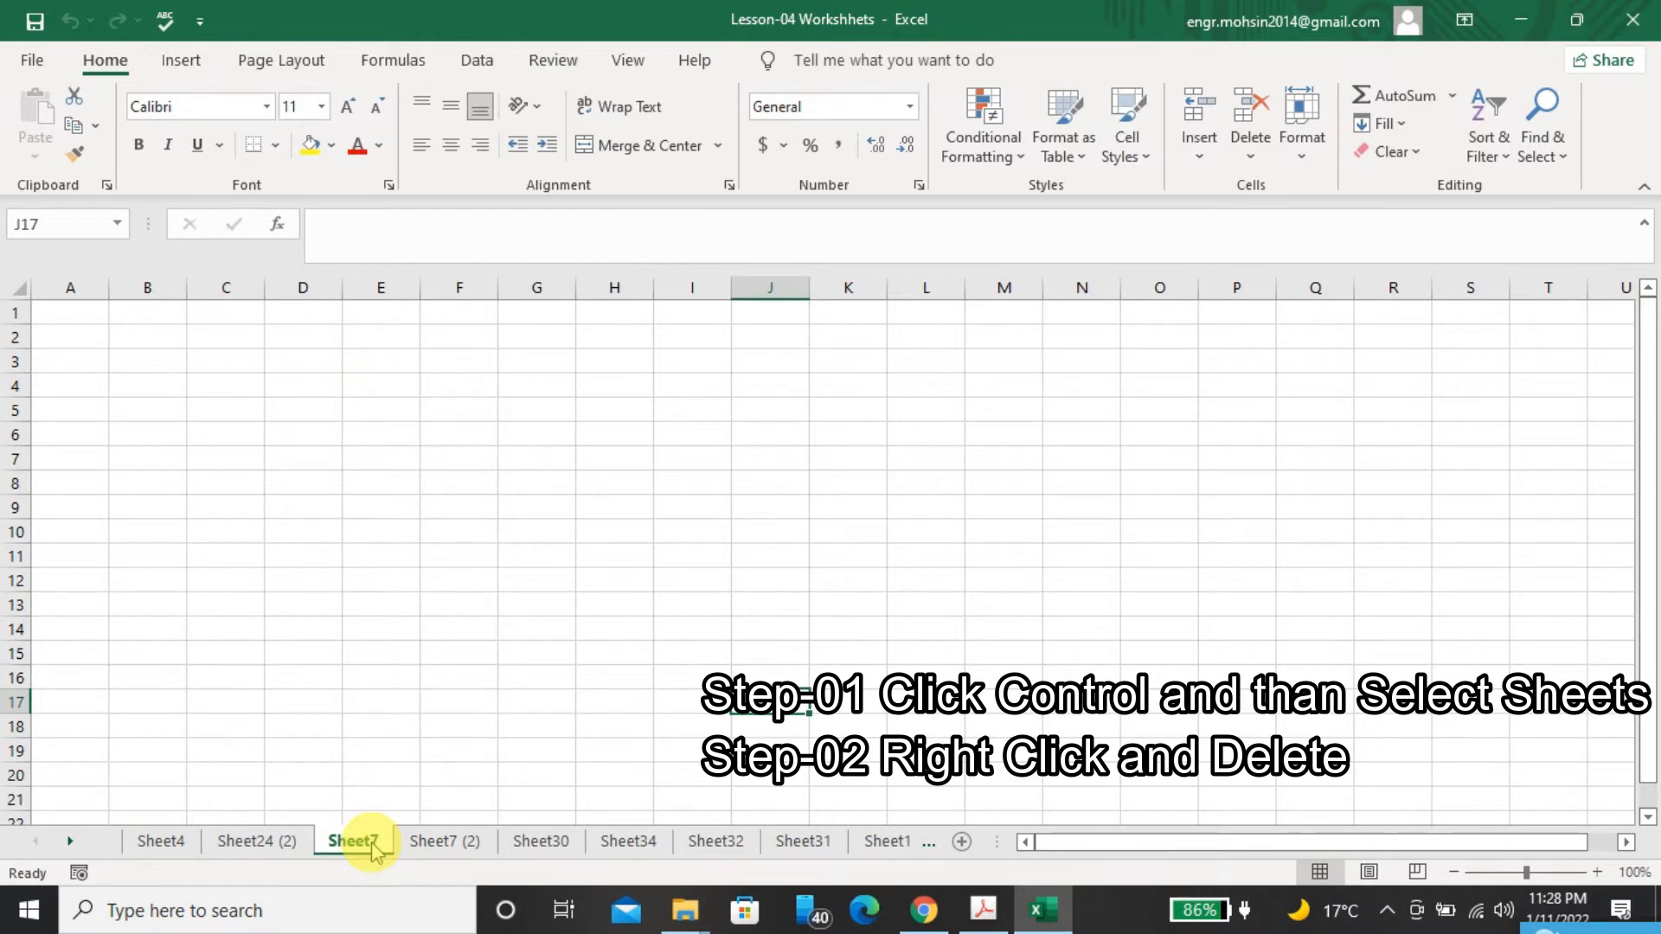
left_click(414, 846, "ctrl")
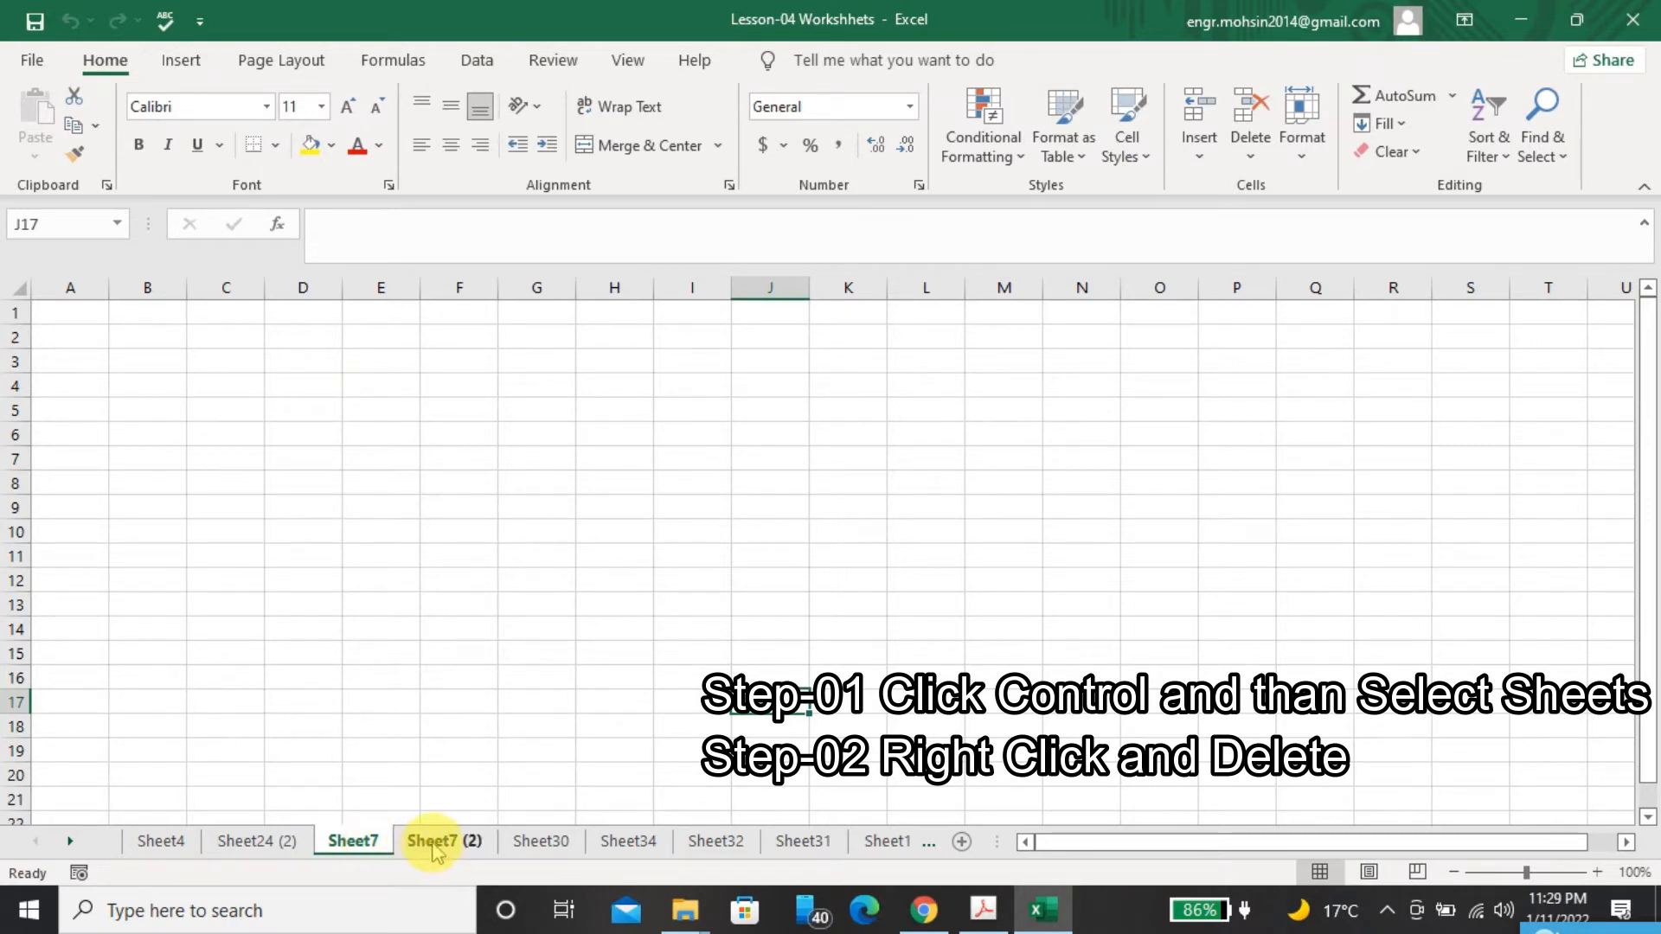
left_click(532, 843, "ctrl")
left_click(629, 841, "ctrl")
left_click(709, 839, "ctrl")
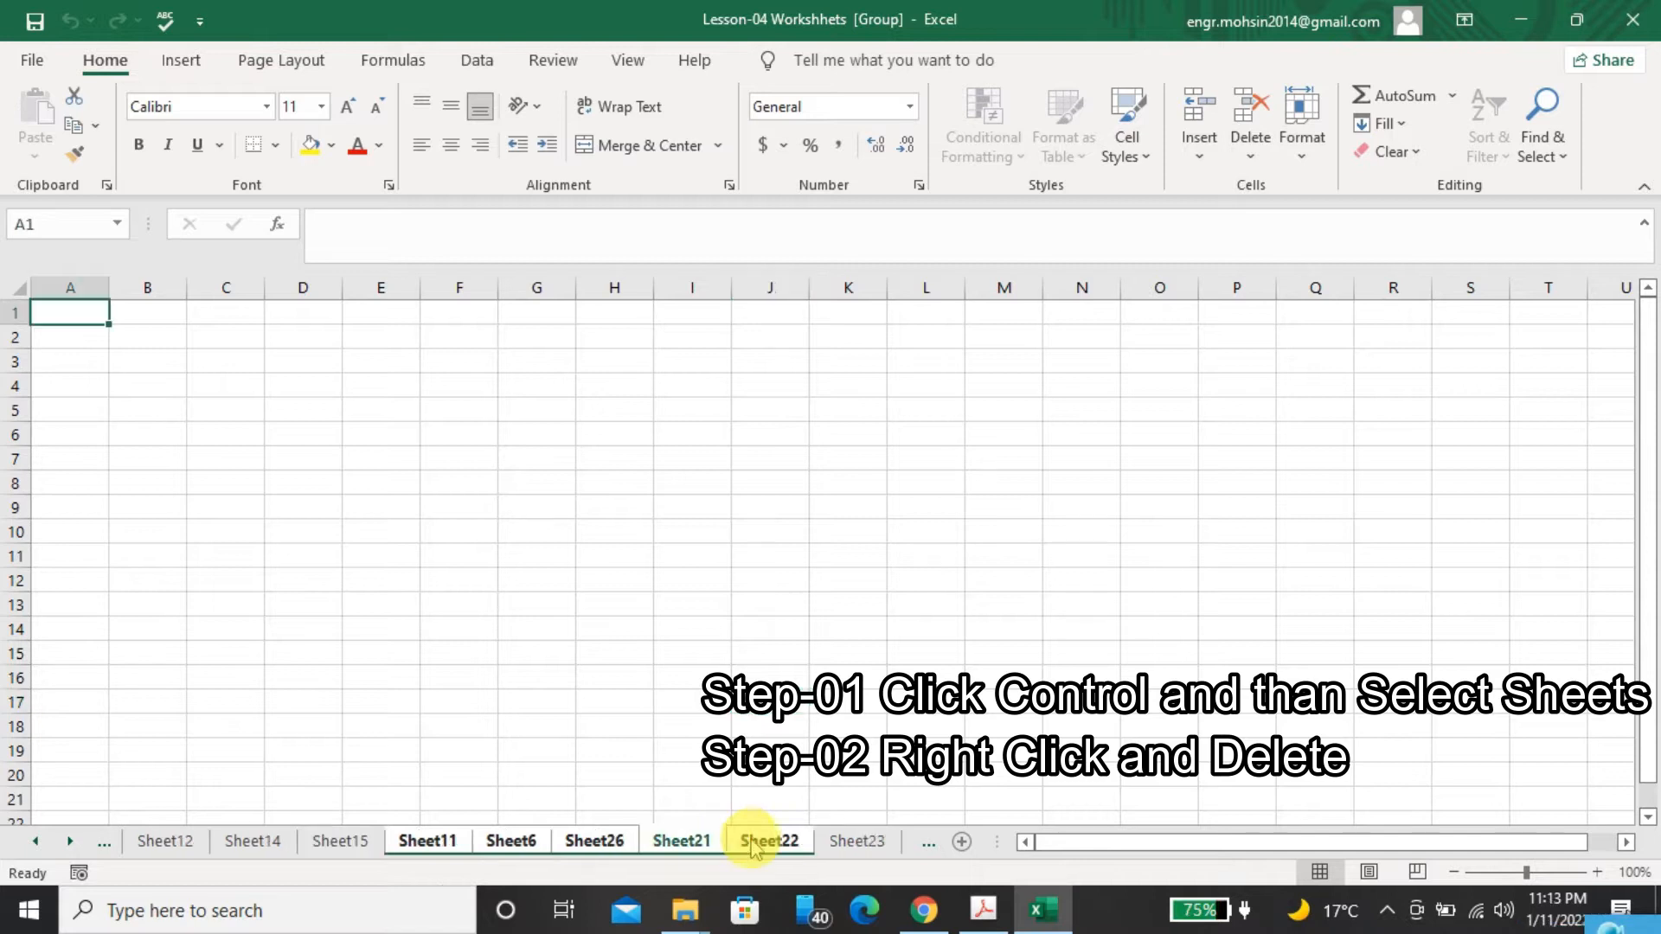
Permanently delete the grouped worksheets Sheet11, Sheet6, Sheet26, Sheet21 and Sheet22
right_click(744, 841)
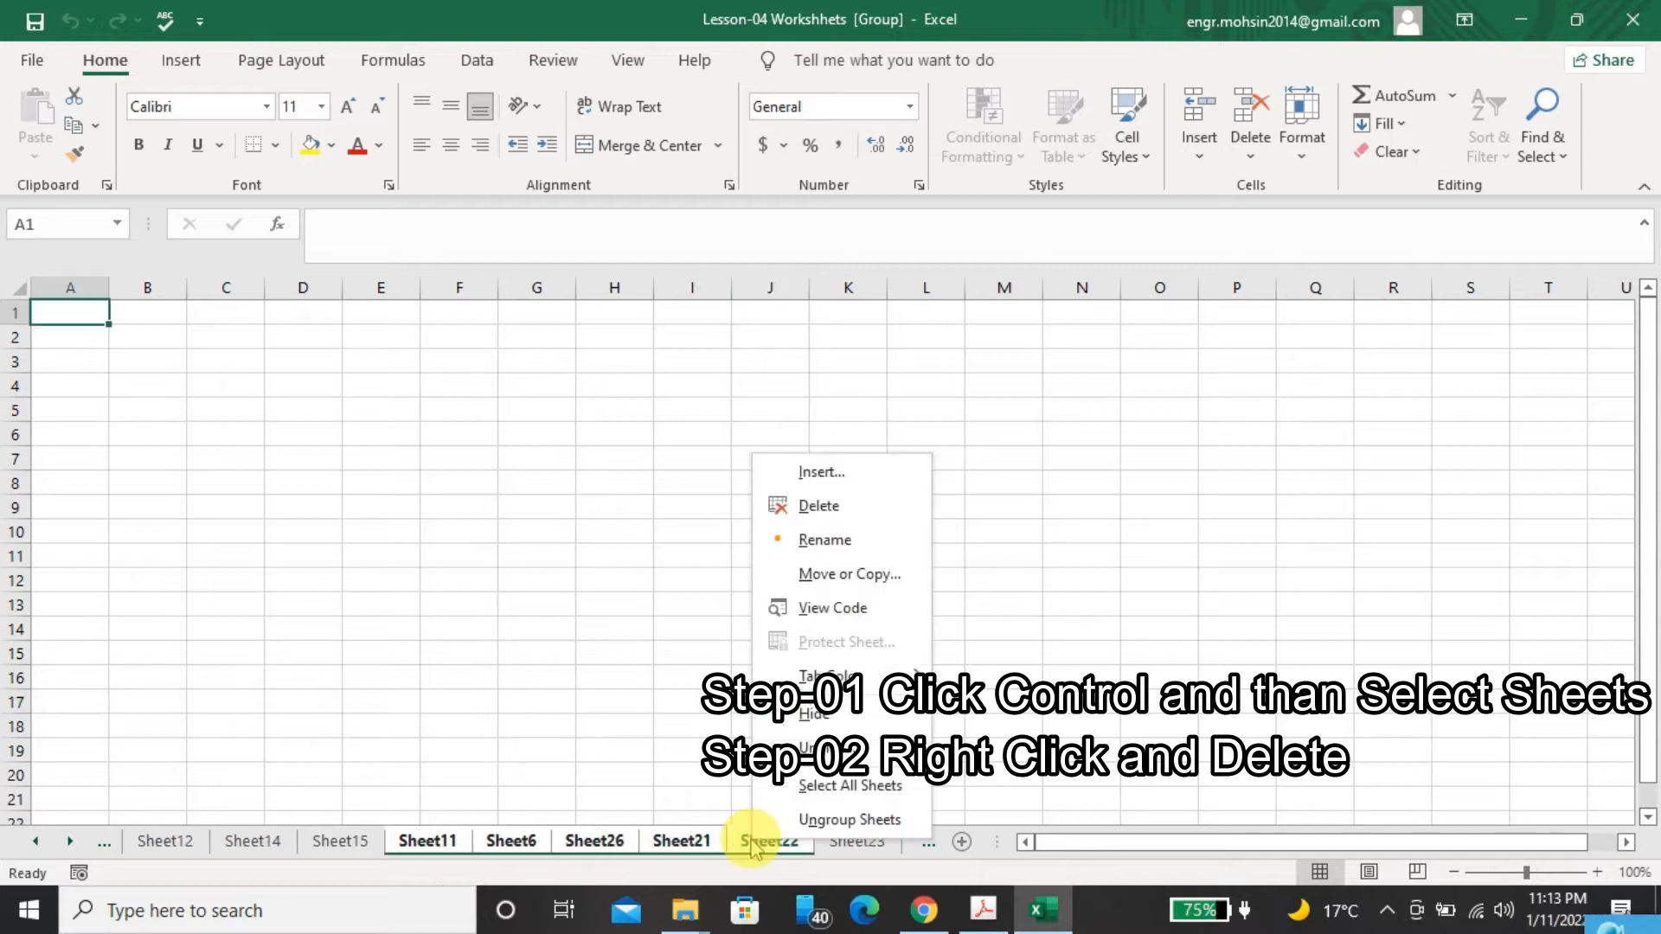
left_click(800, 510)
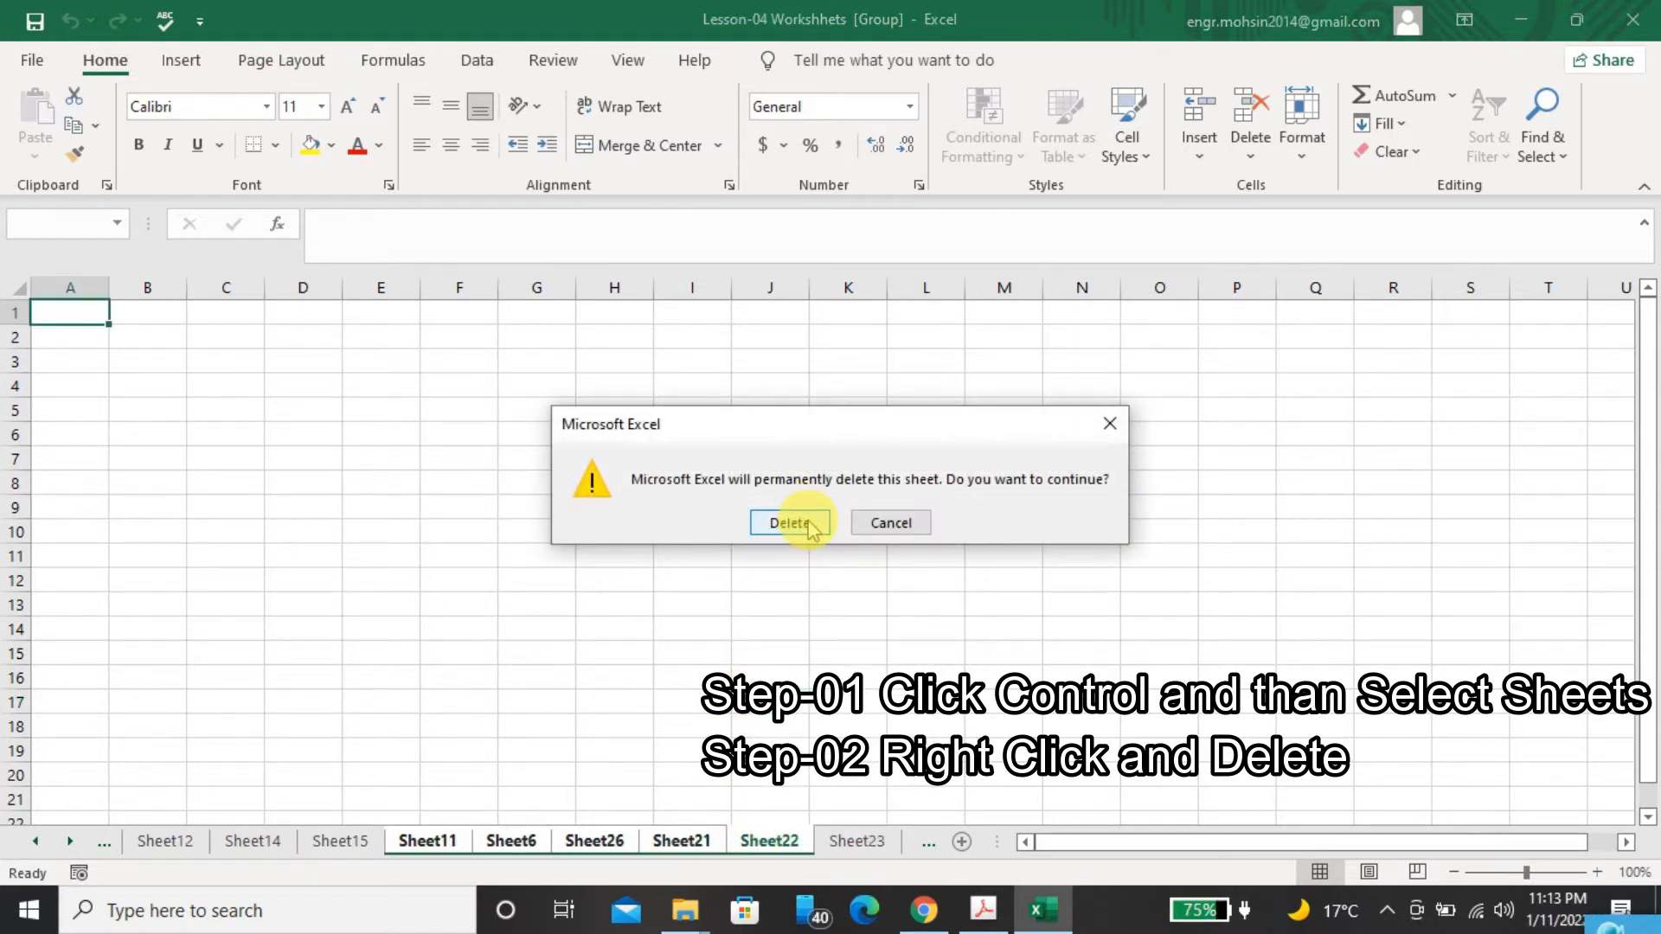
left_click(789, 522)
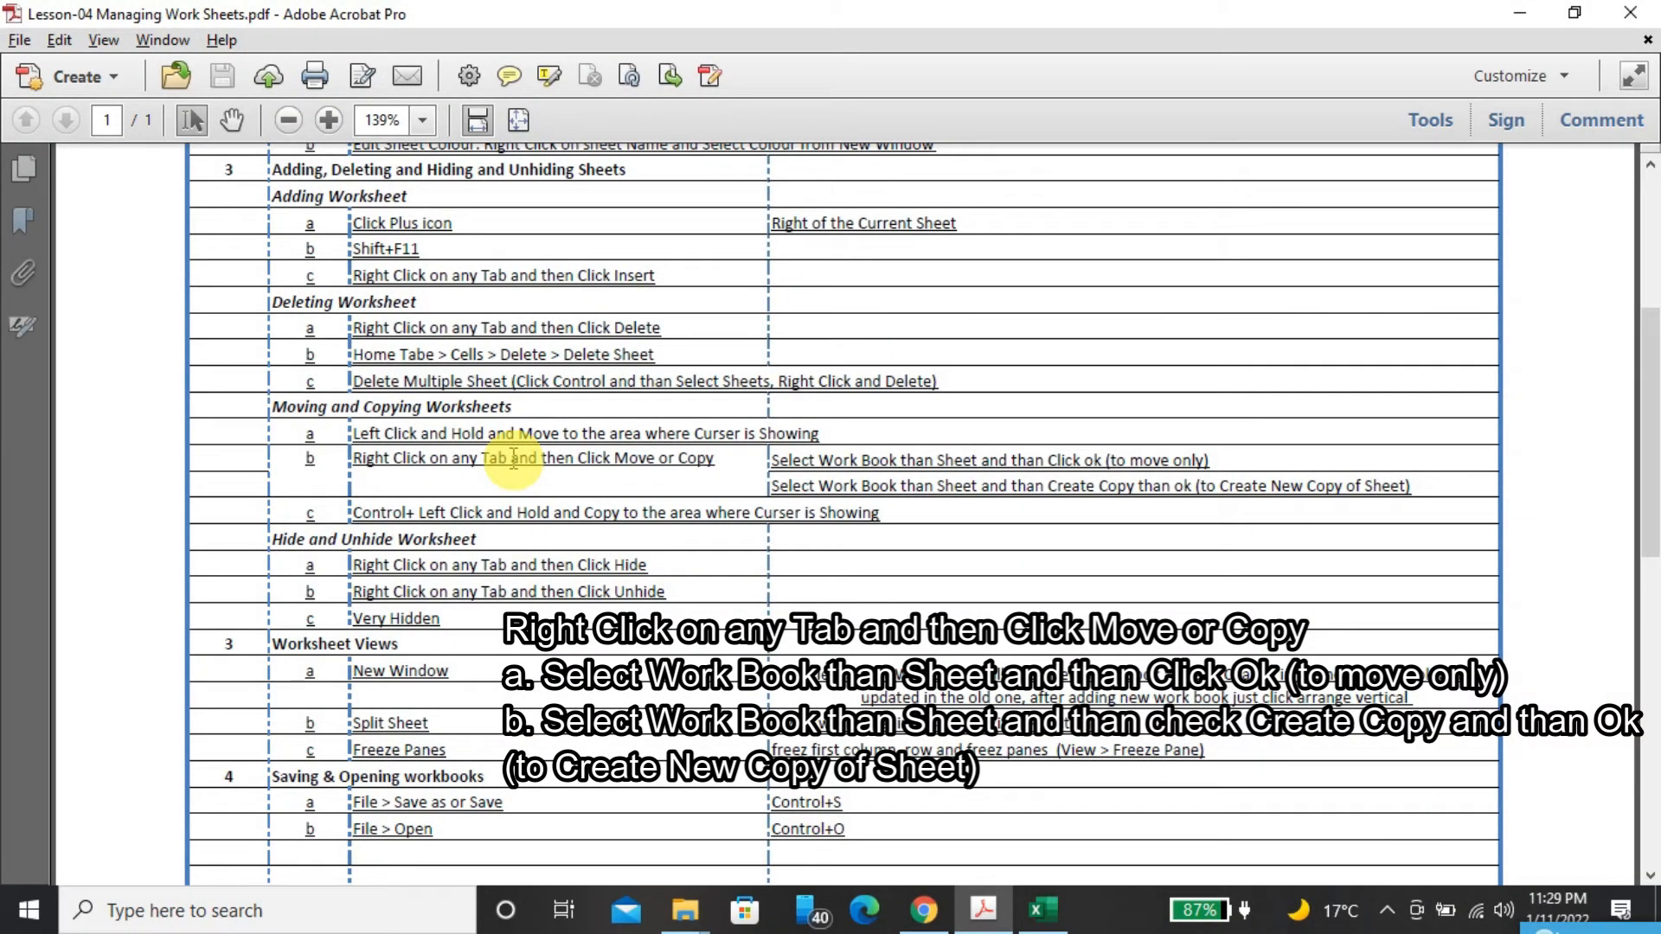
Switch to Excel and move Sheet4 before Sheet1 (3) within the Lesson-04 Workshhets.xlsx workbook
key("alt+Tab")
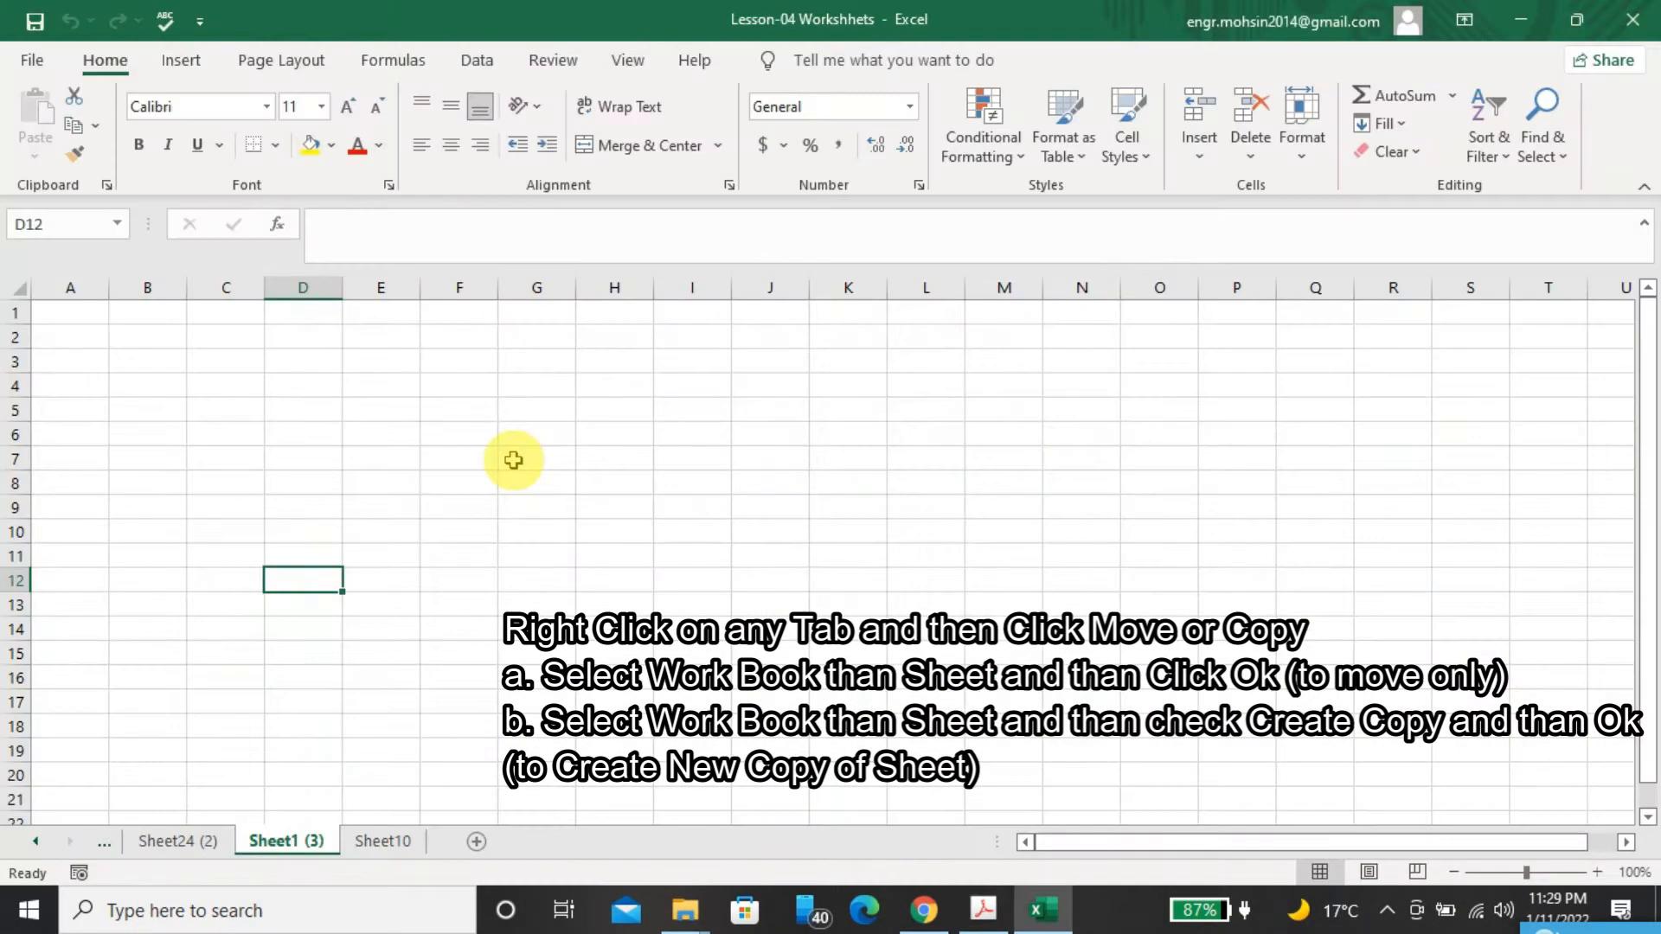
left_click(36, 842)
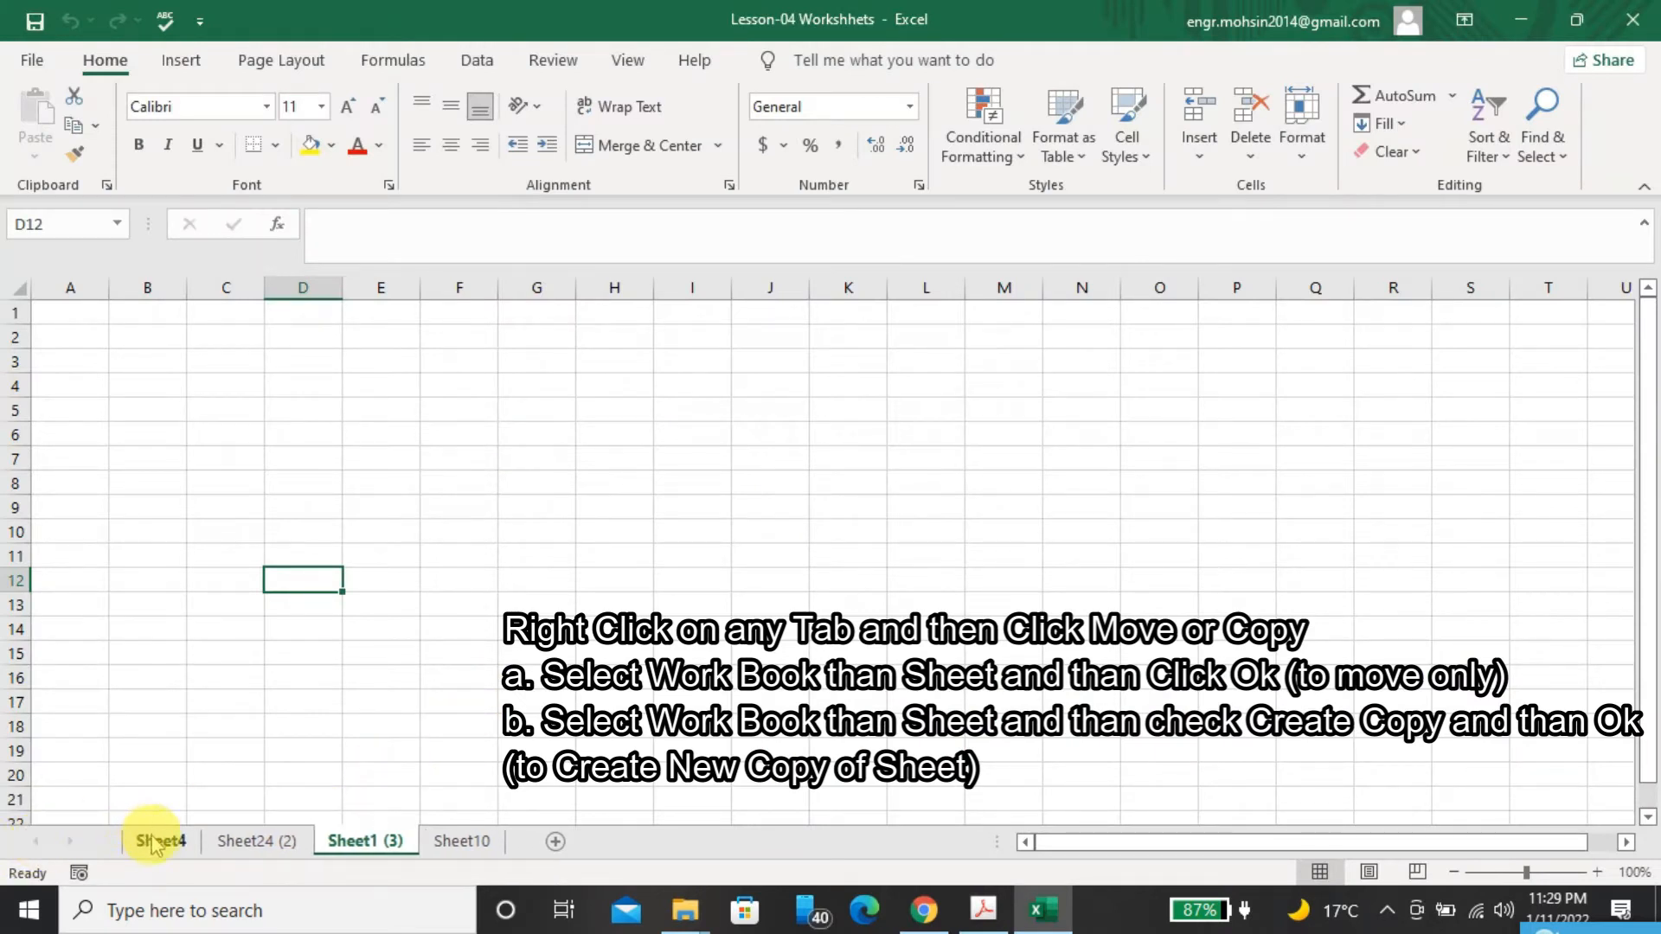
left_click(157, 851)
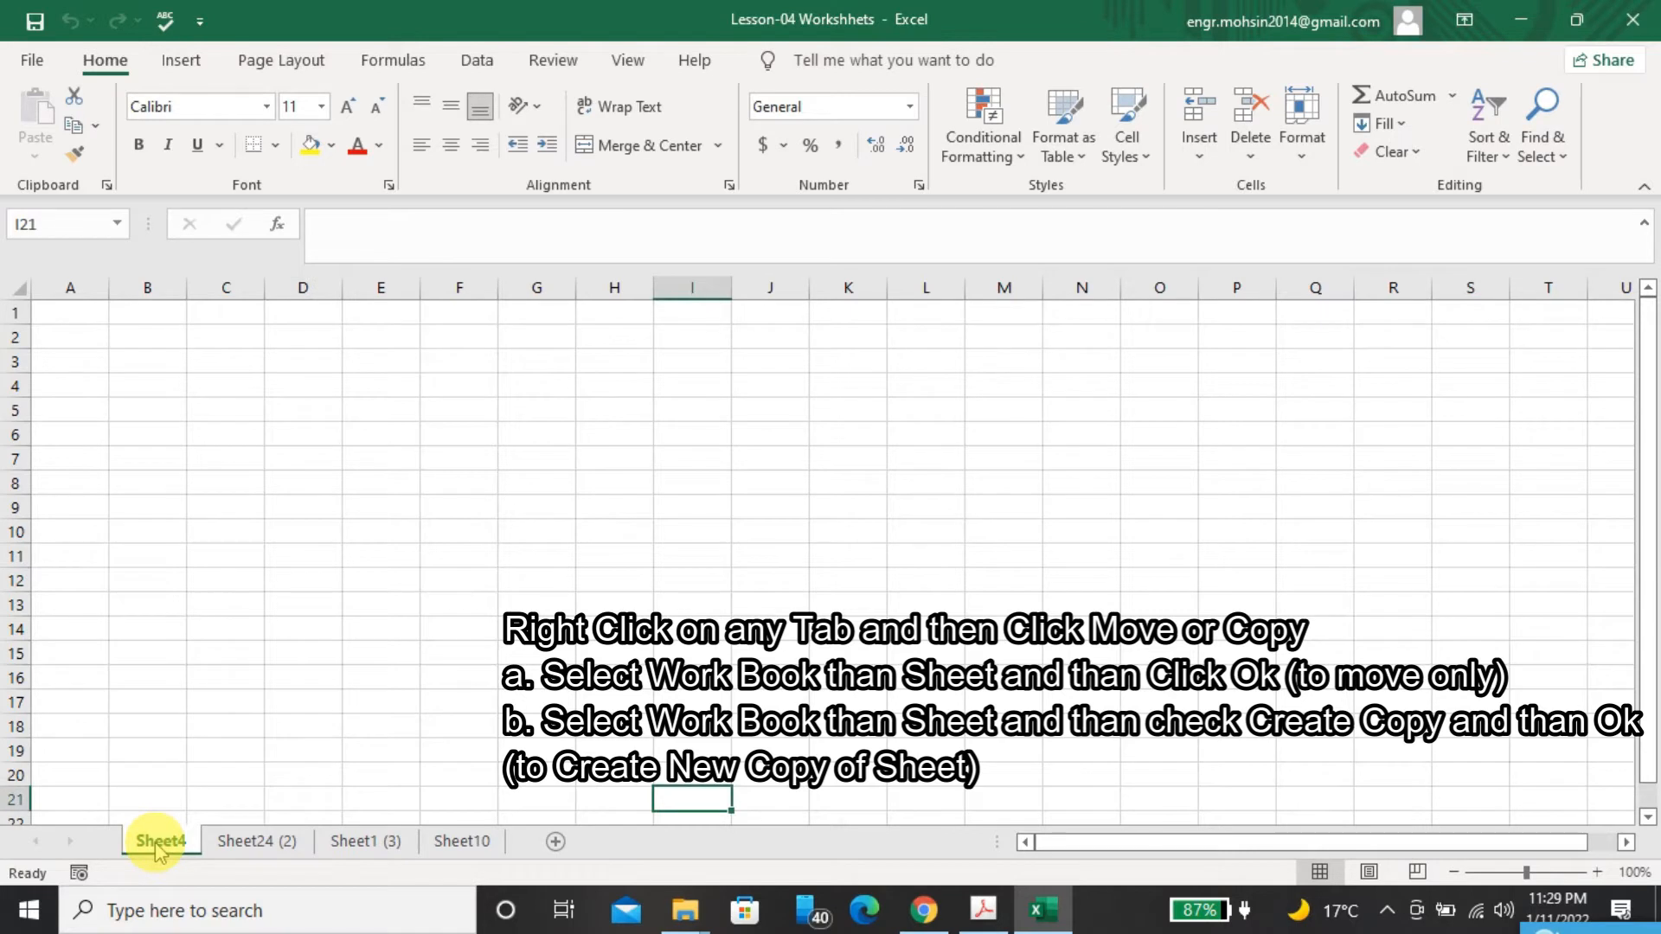
right_click(156, 850)
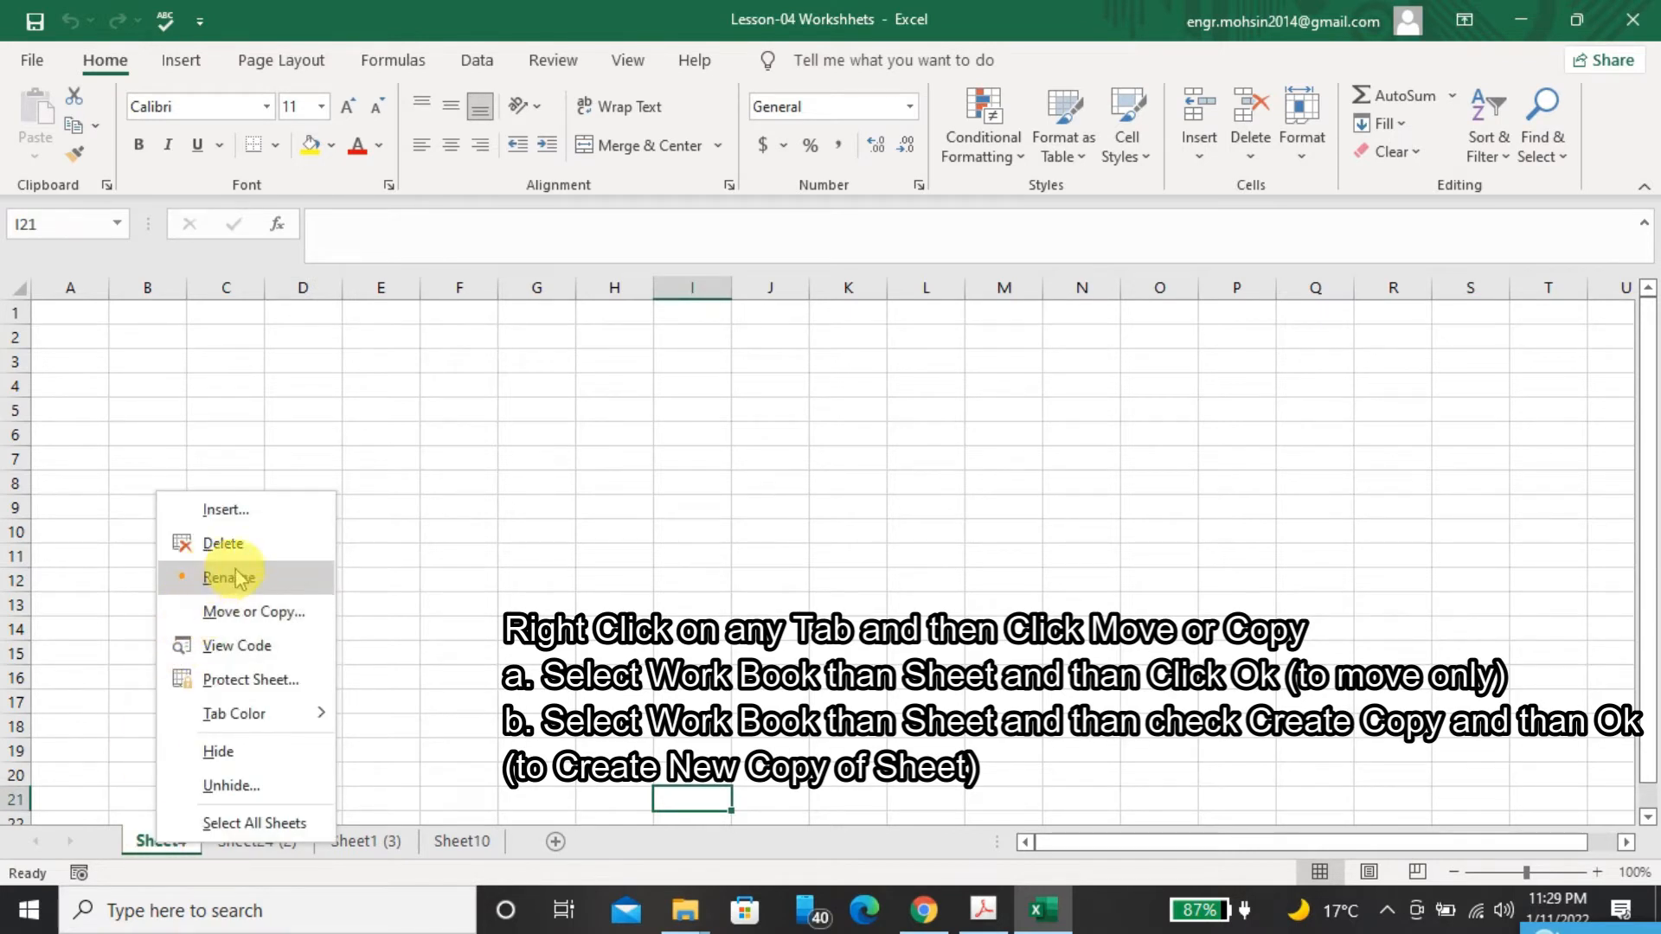
left_click(257, 616)
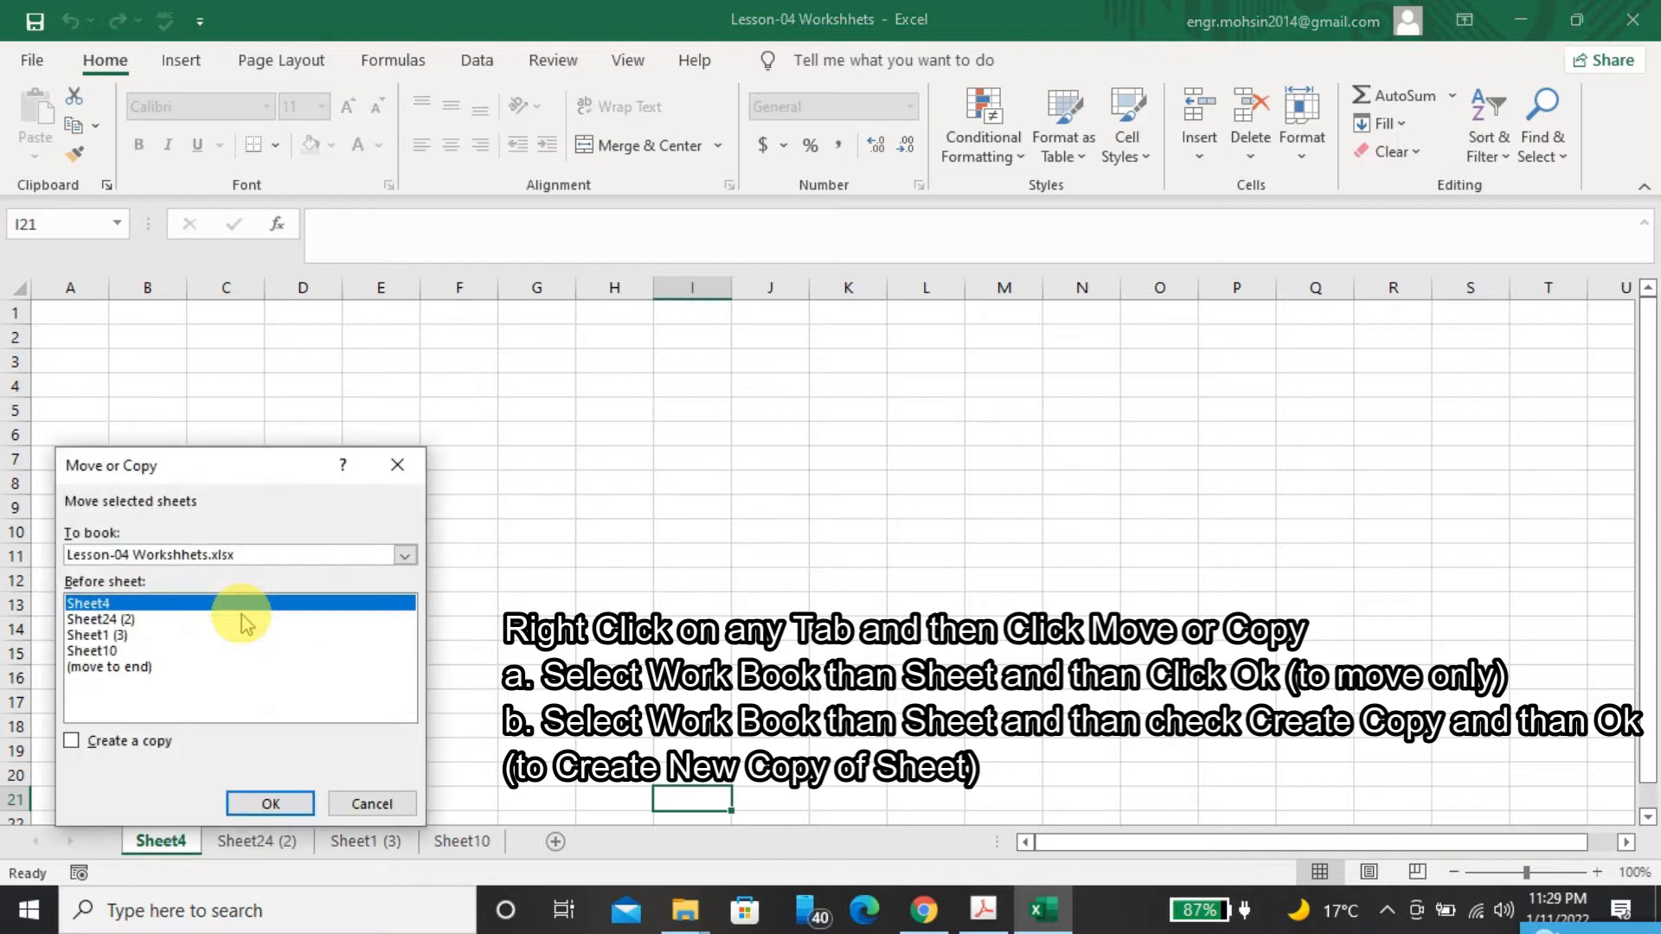
left_click(289, 557)
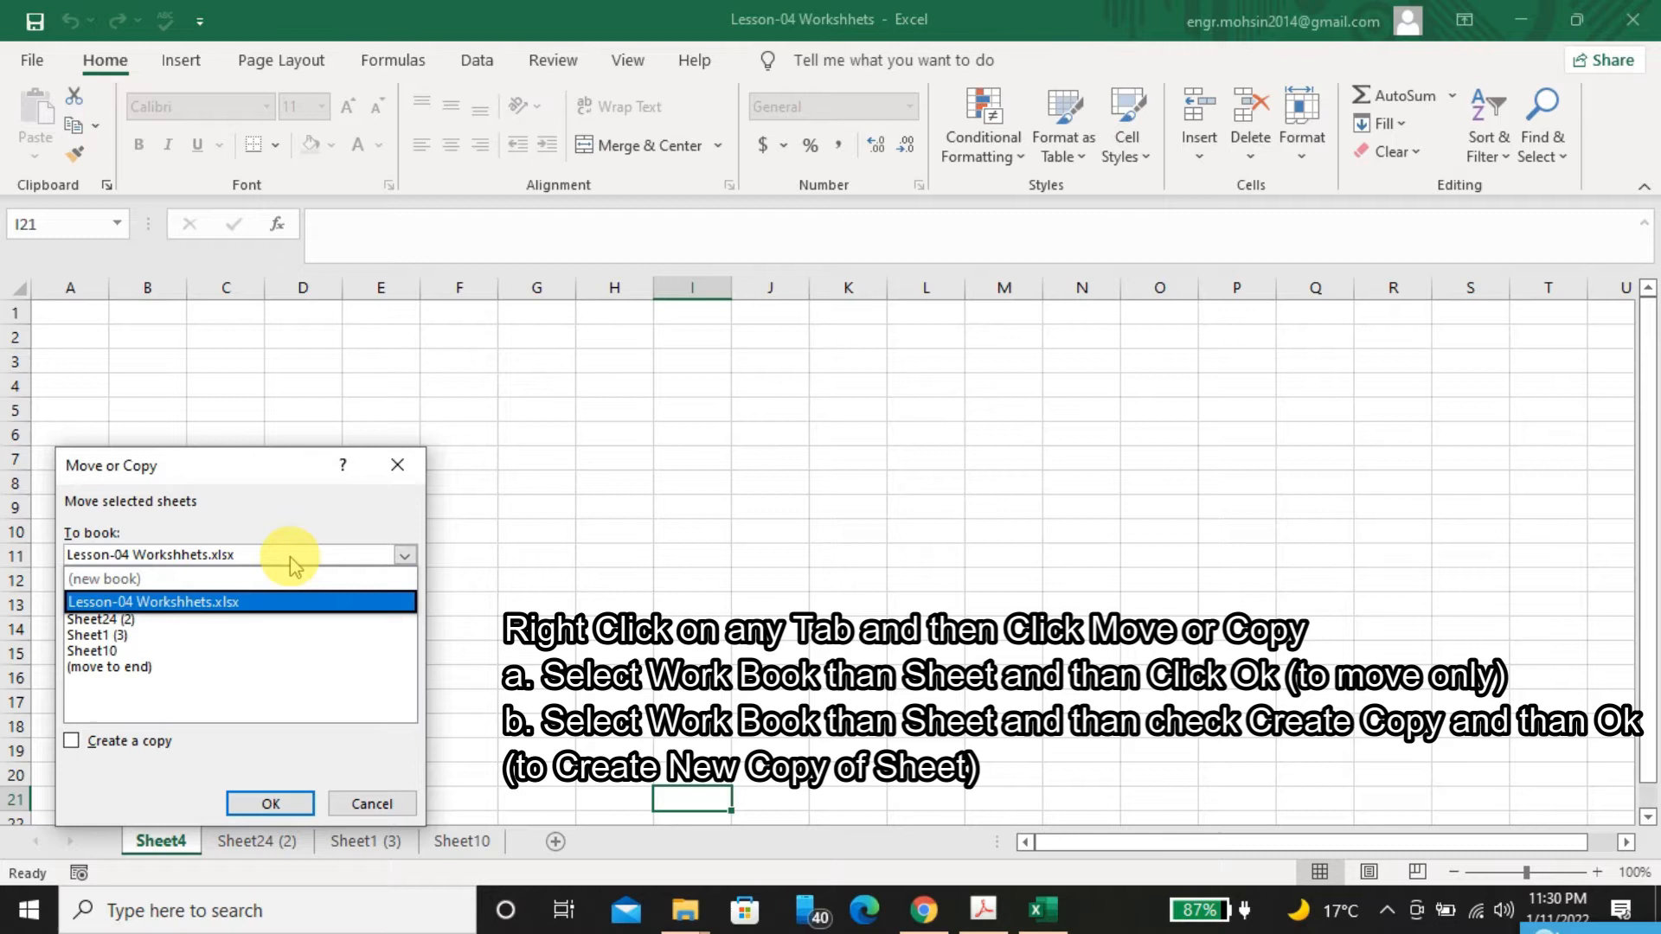
left_click(238, 602)
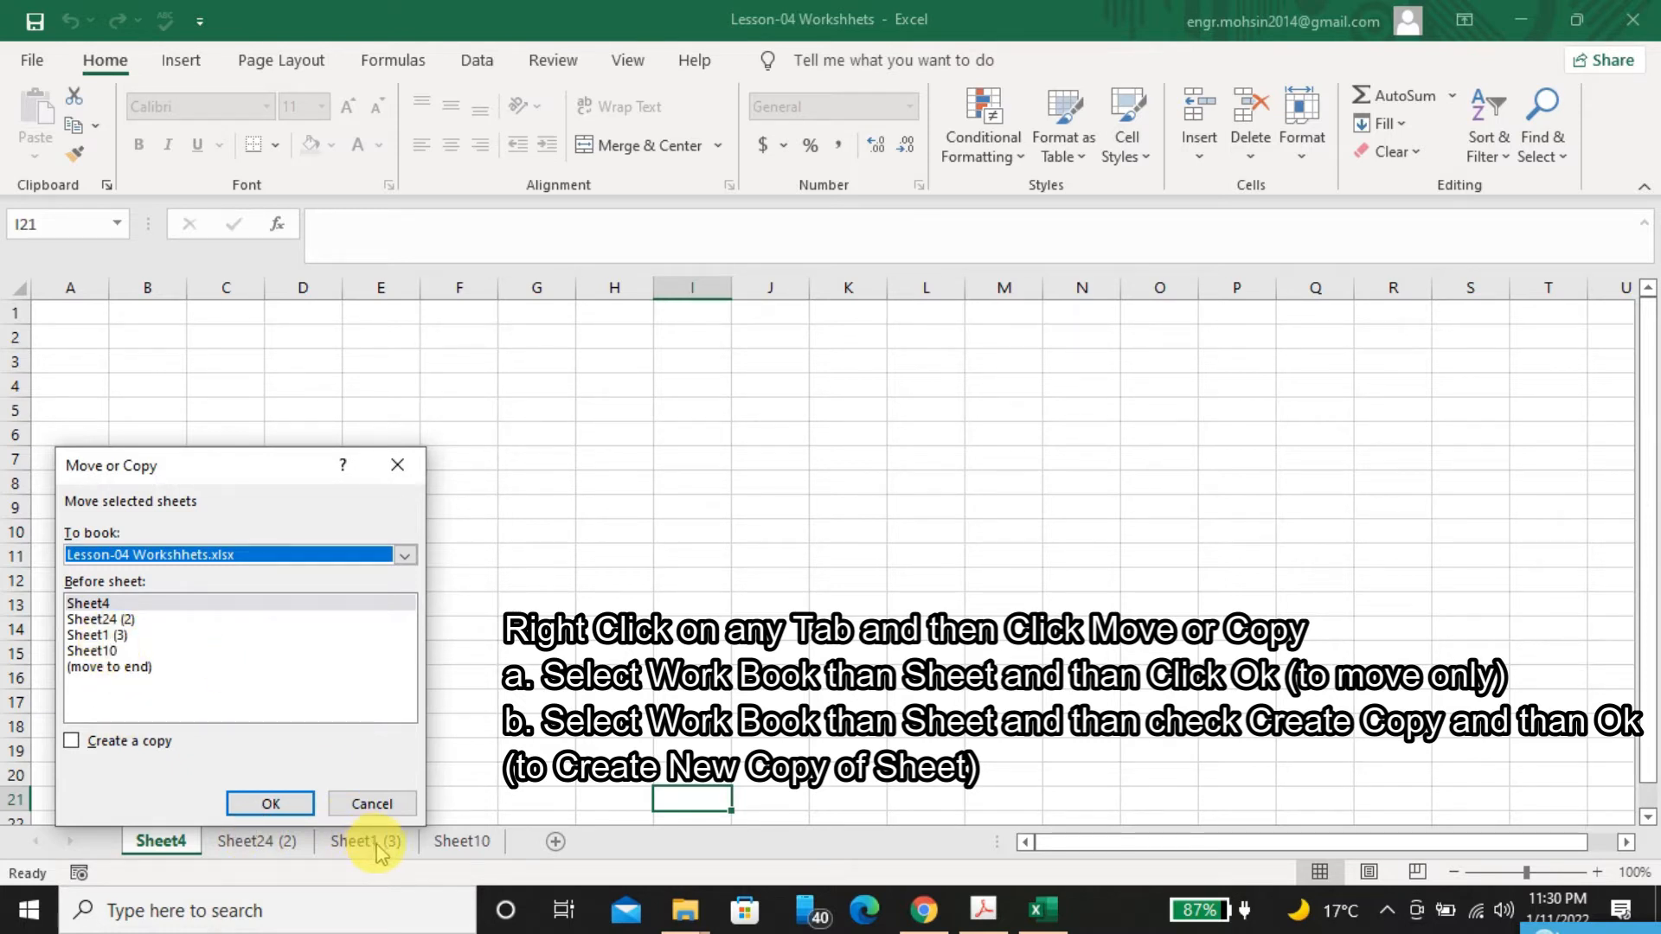
left_click(97, 635)
left_click(270, 804)
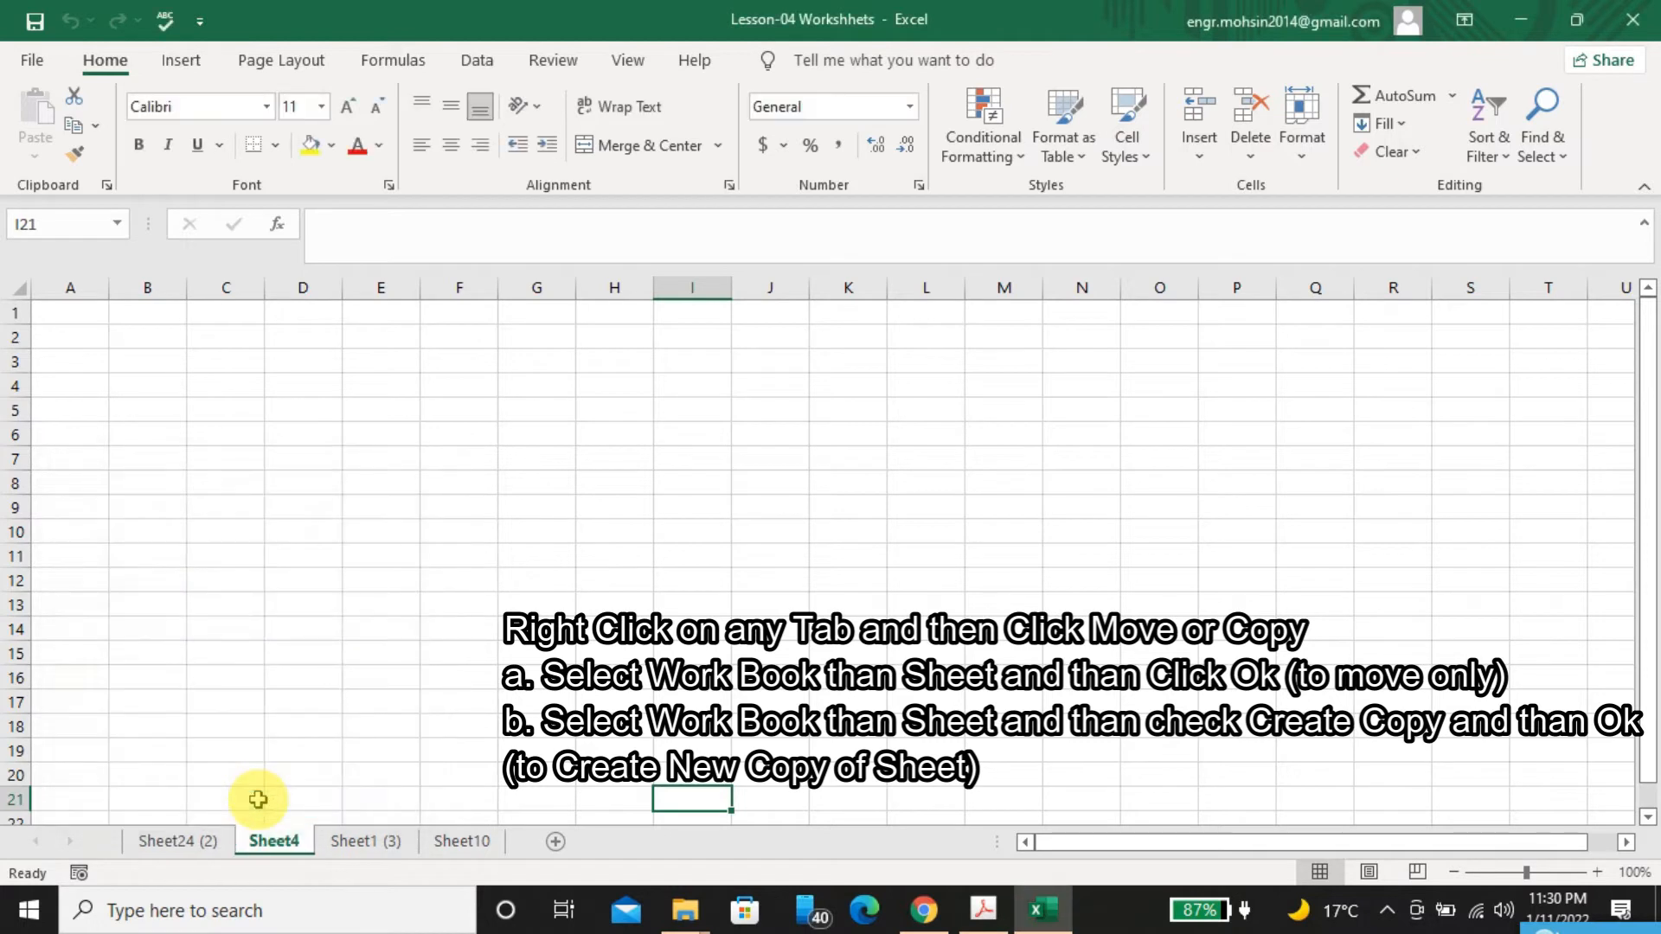
Create a copy of Sheet4 and place it before Sheet10 in the same workbook
right_click(269, 853)
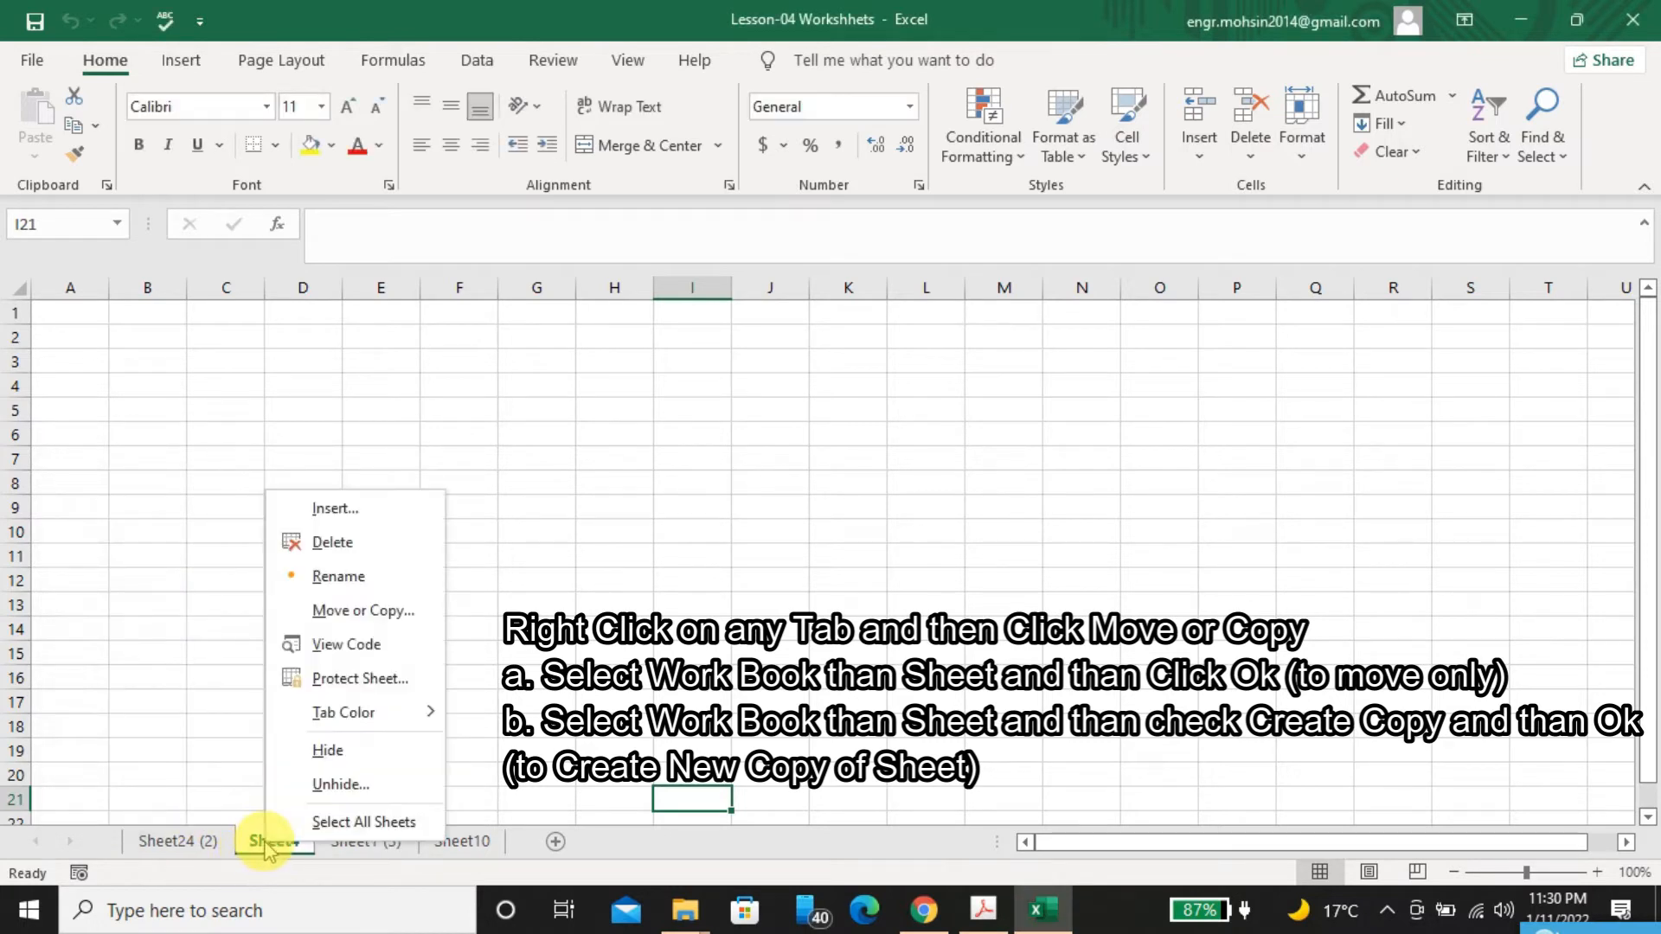
left_click(325, 616)
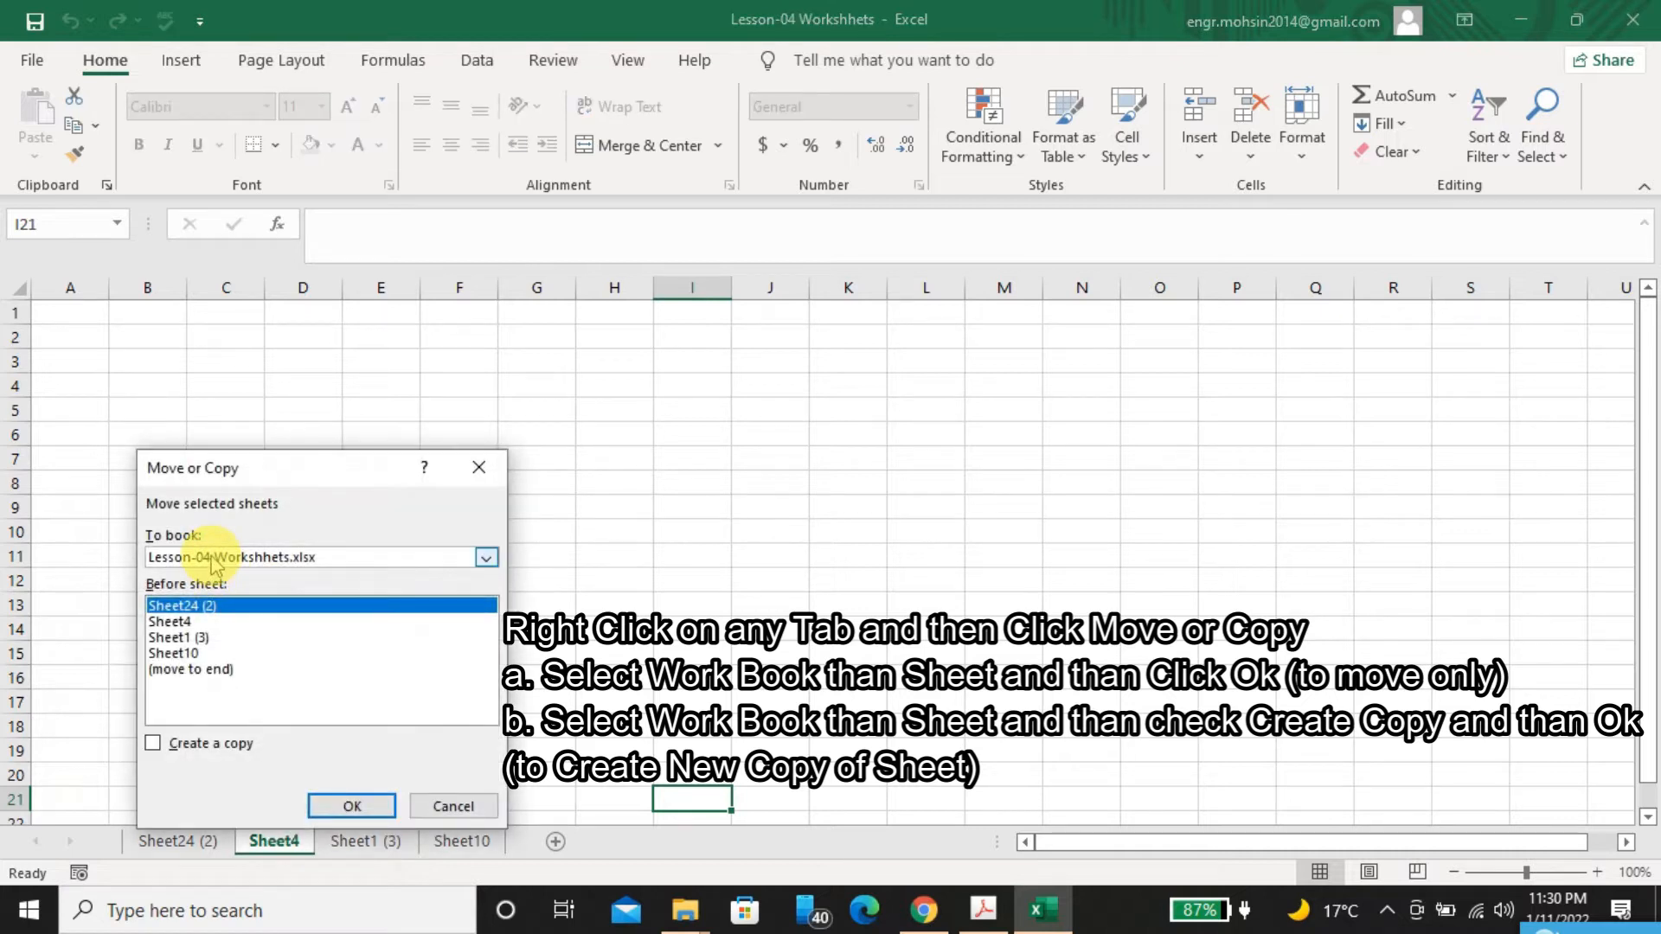
left_click(194, 654)
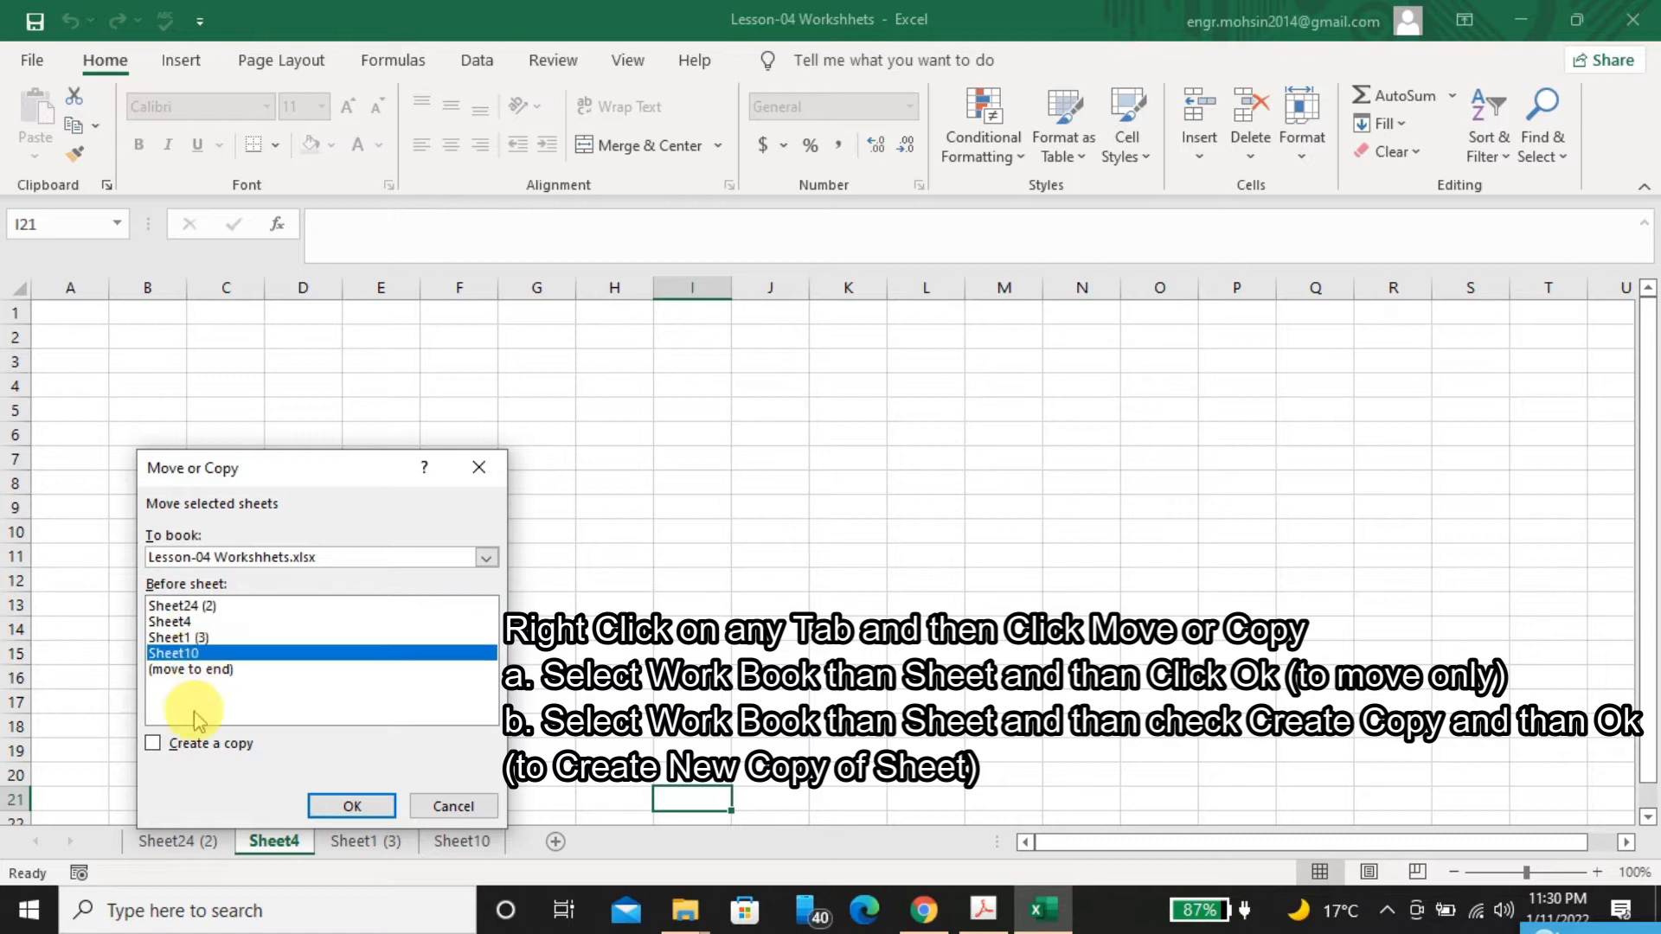
left_click(191, 745)
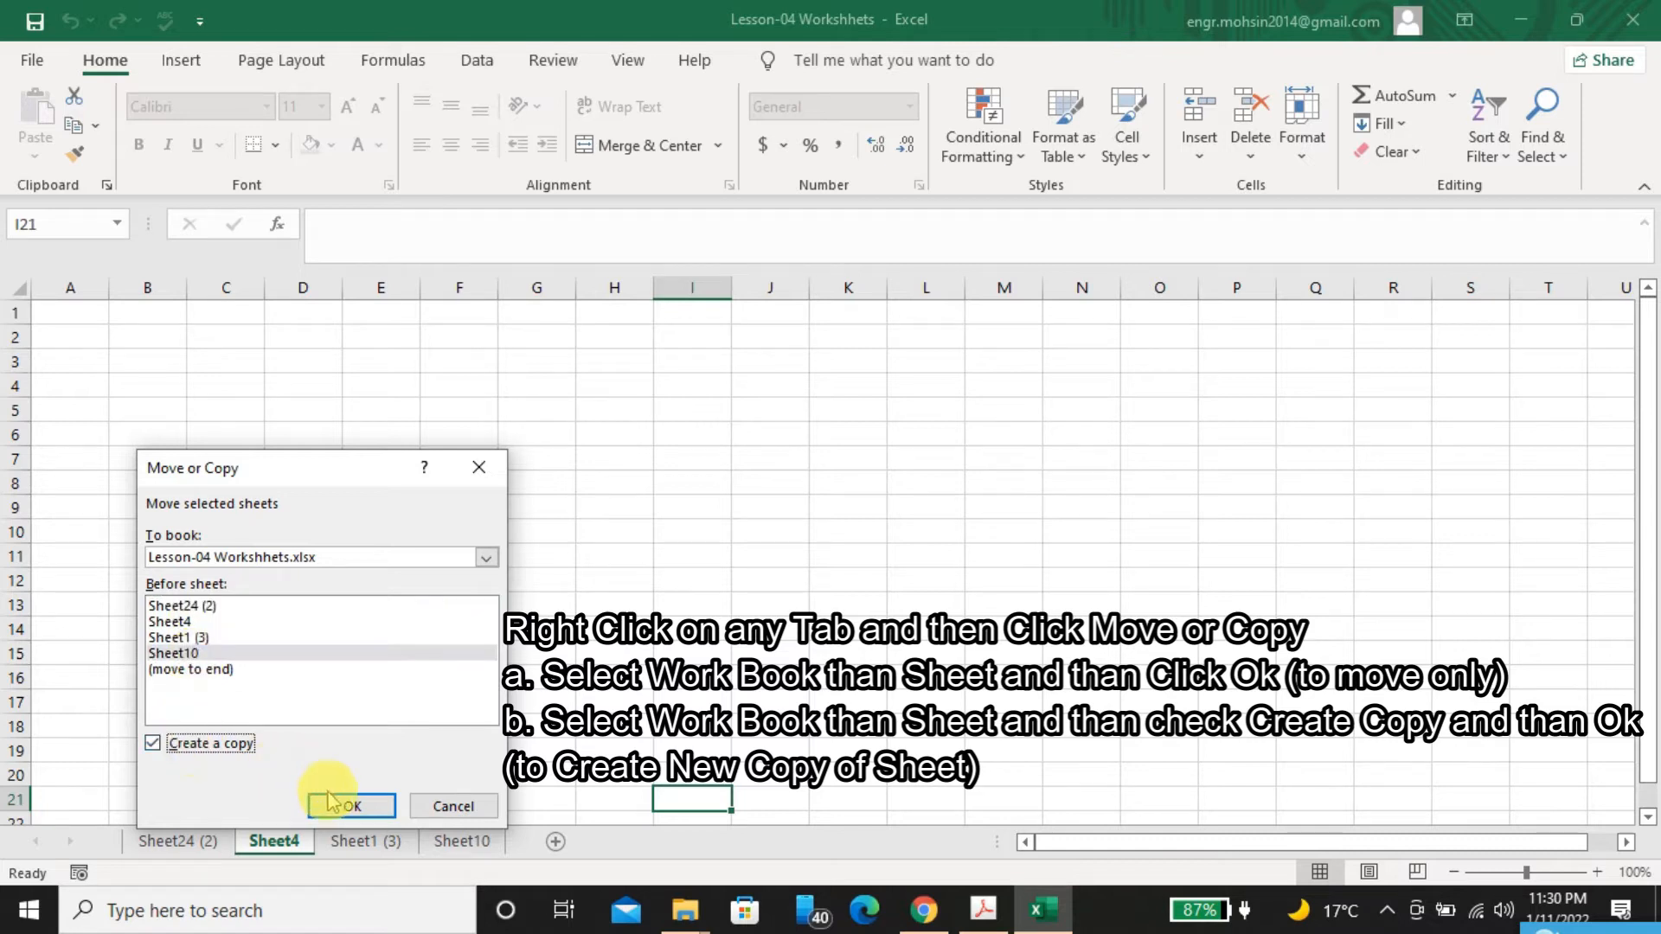
left_click(352, 806)
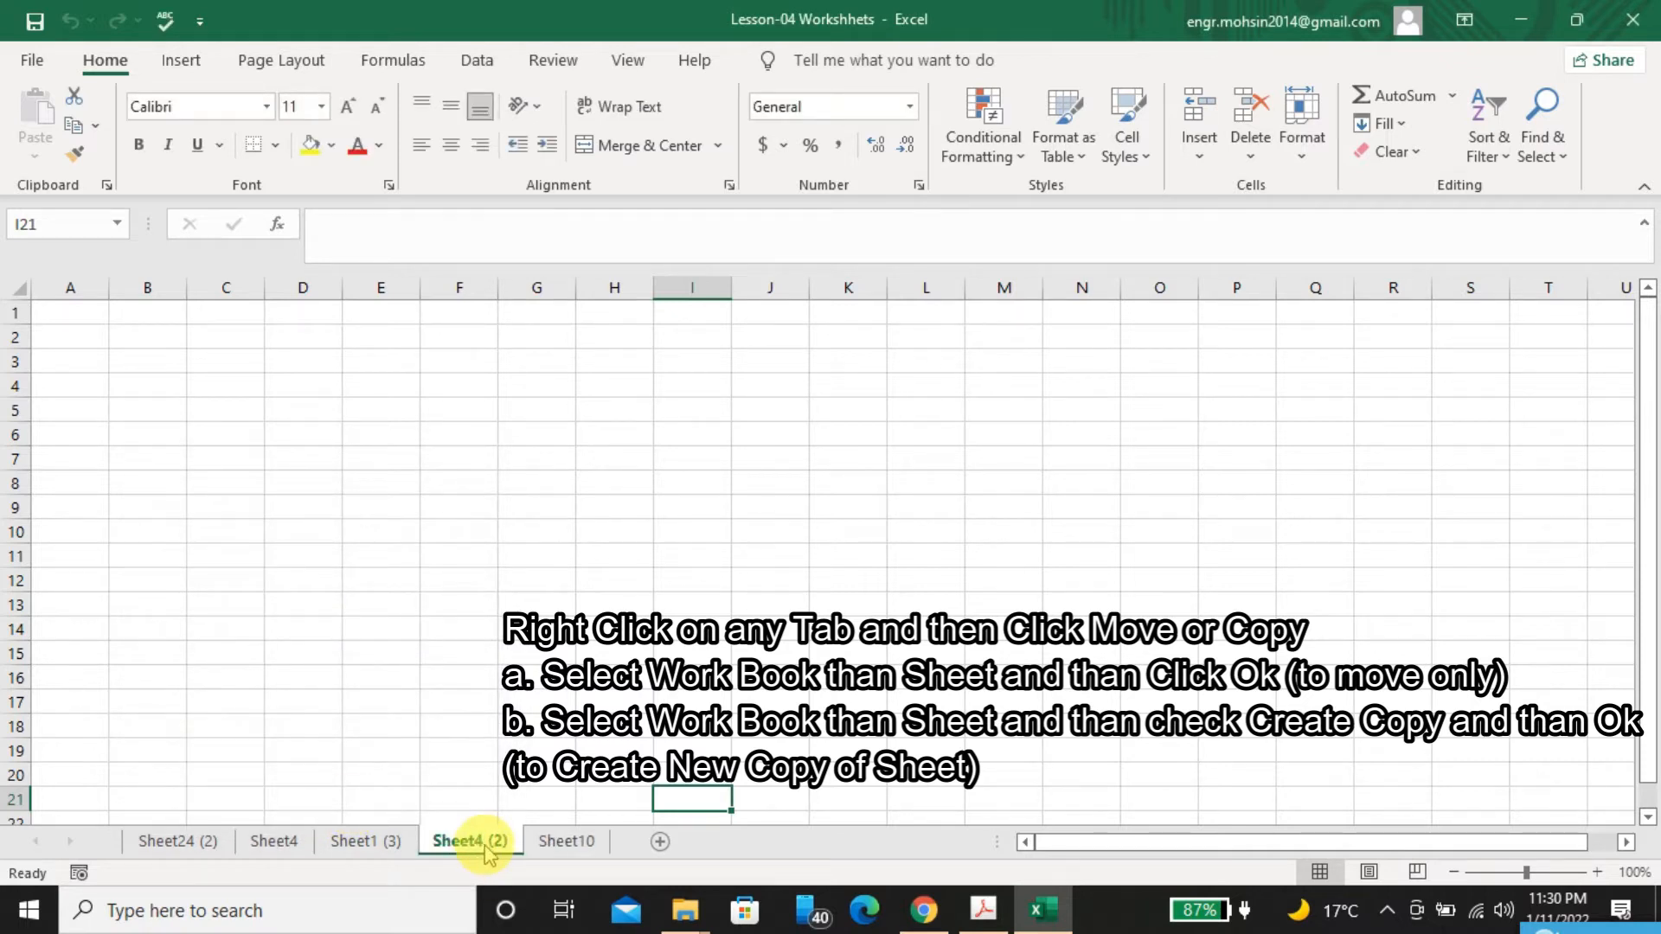
Move the Sheet24 (2) worksheet so it sits between Sheet4 (2) and Sheet10
left_click_drag(484, 852, 201, 838)
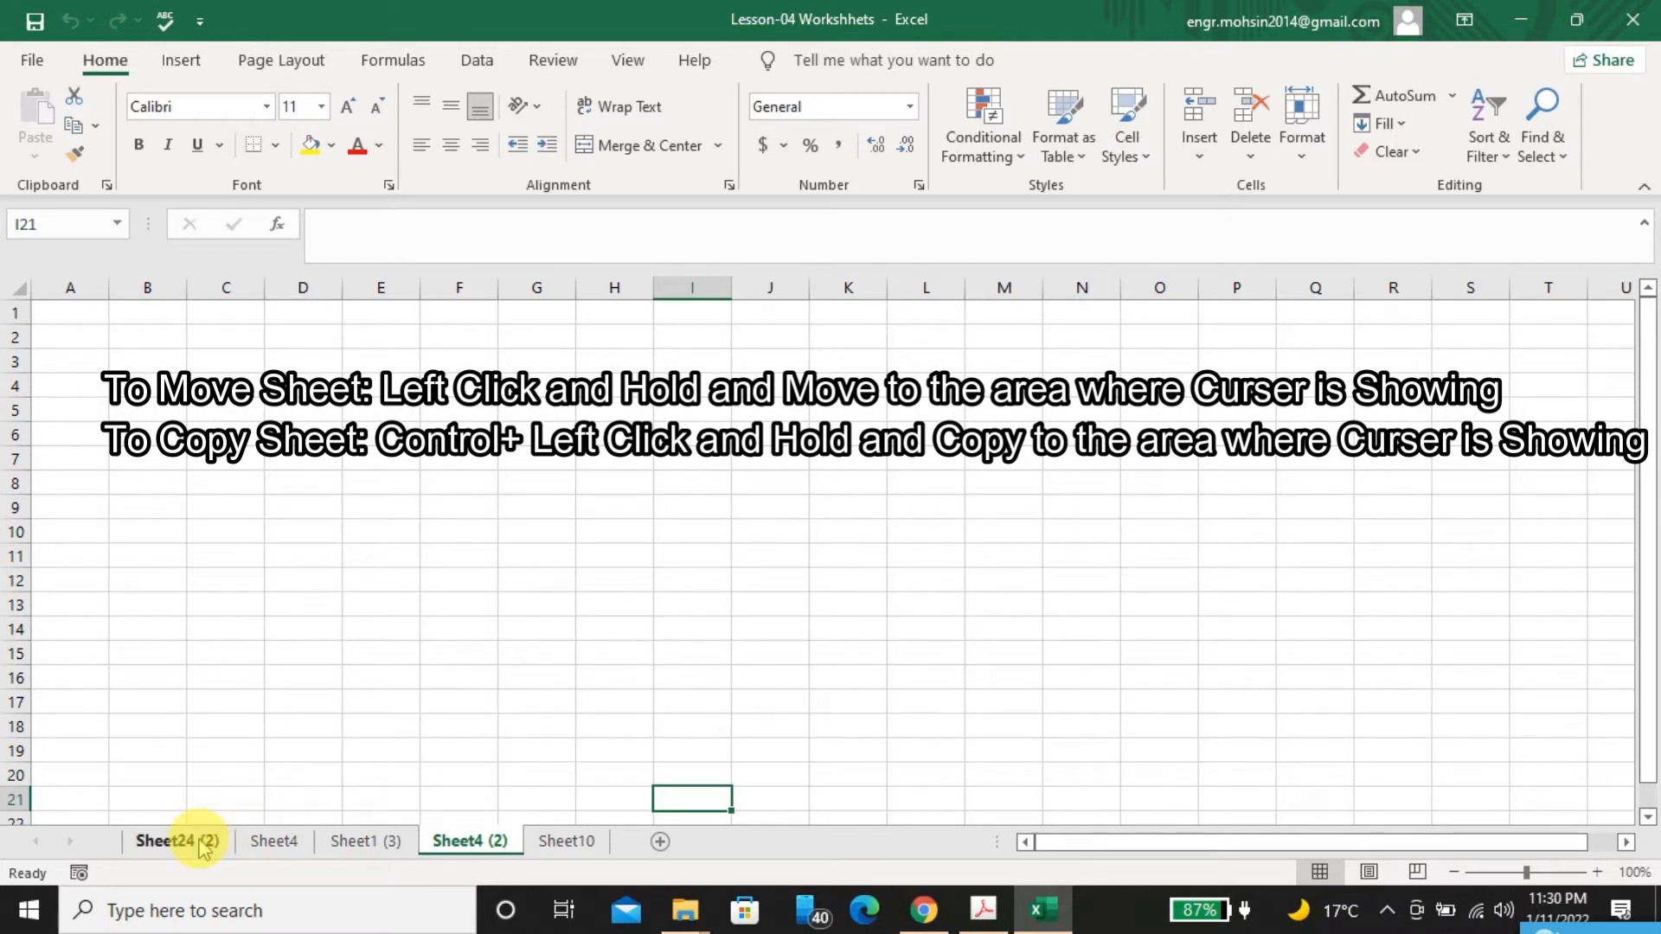
left_click(199, 841)
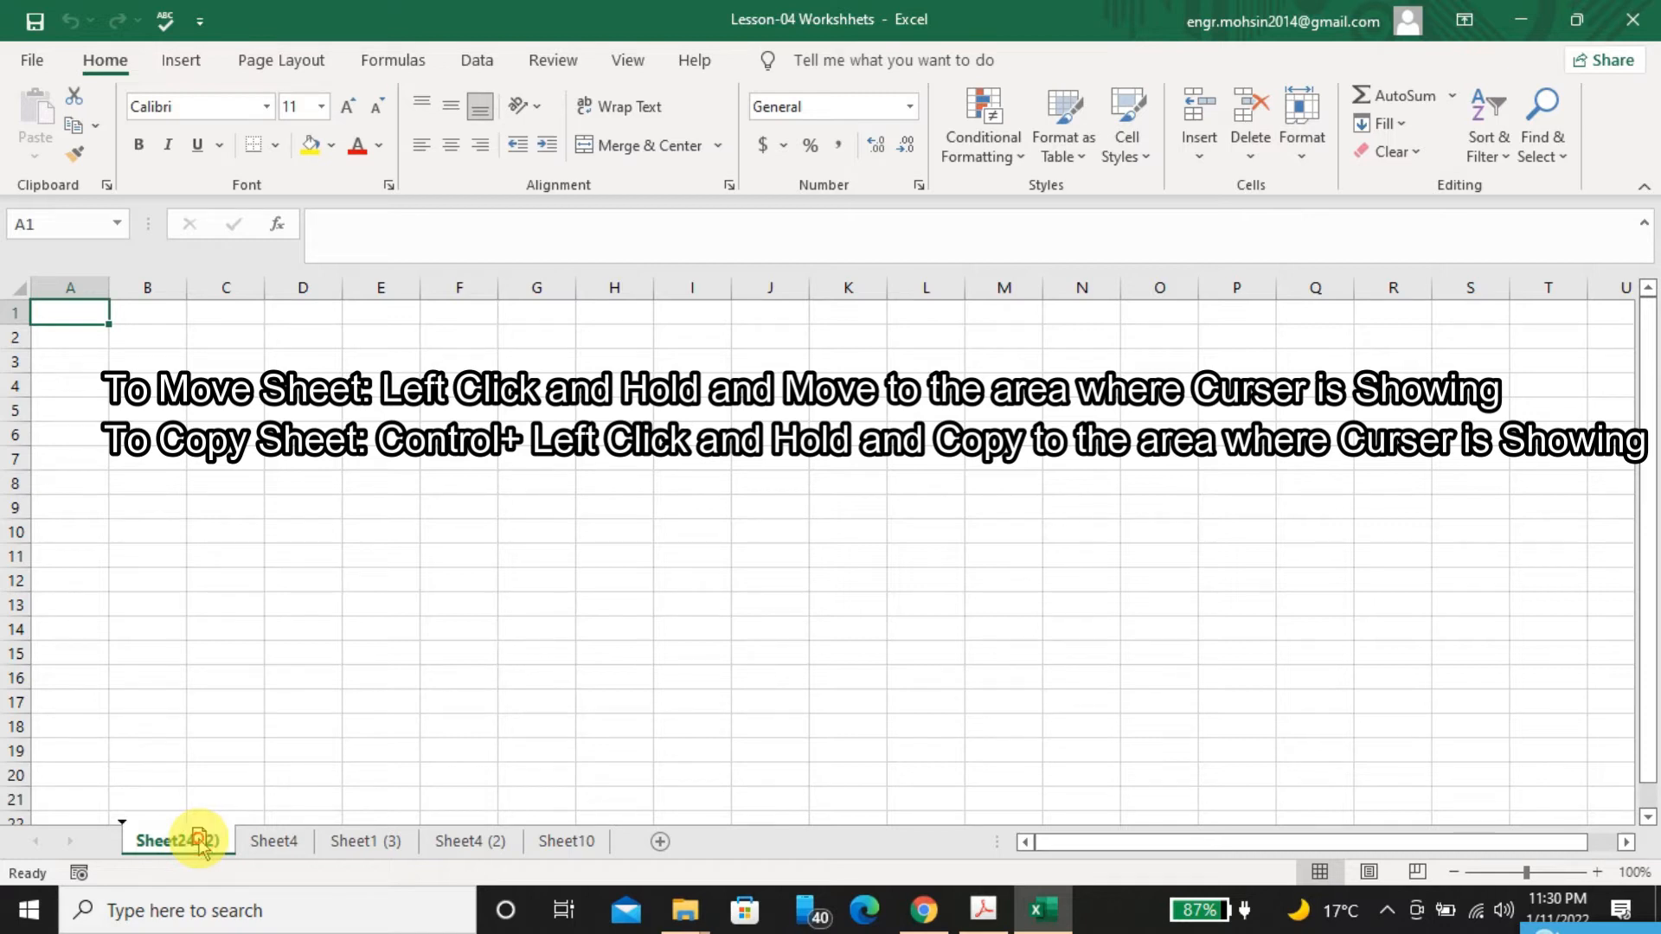
left_click_drag(200, 844, 529, 852)
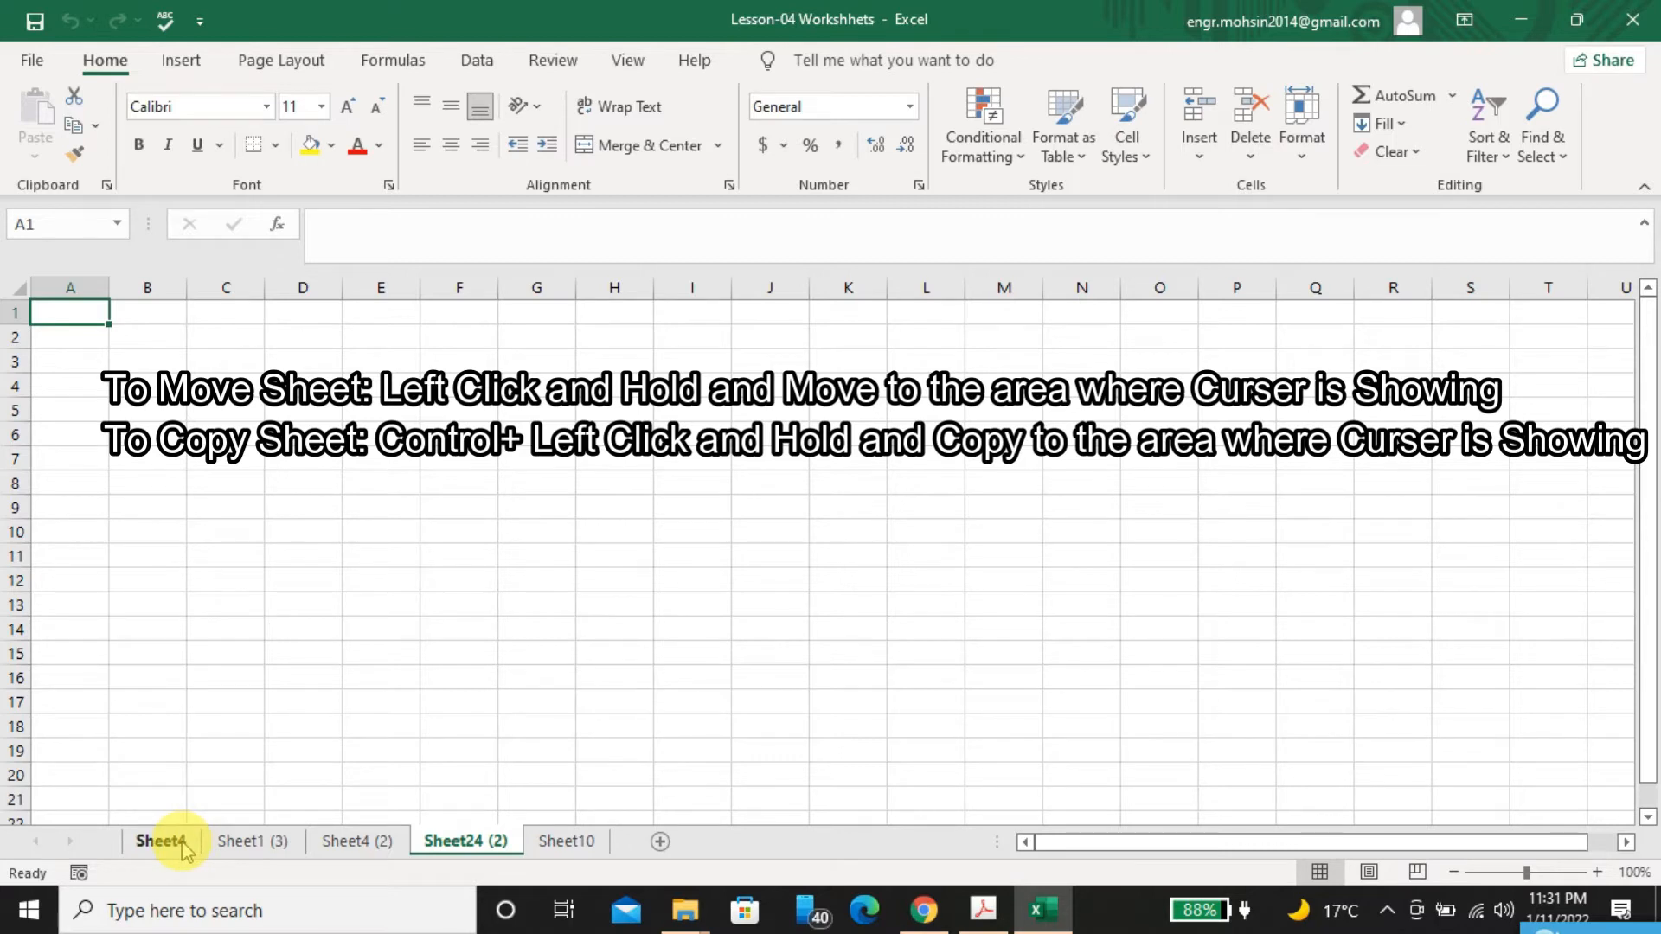
Group Sheet4 with Sheet24 (2) and place copies of both sheets between Sheet24 (2) and Sheet10
left_click(137, 798, "ctrl")
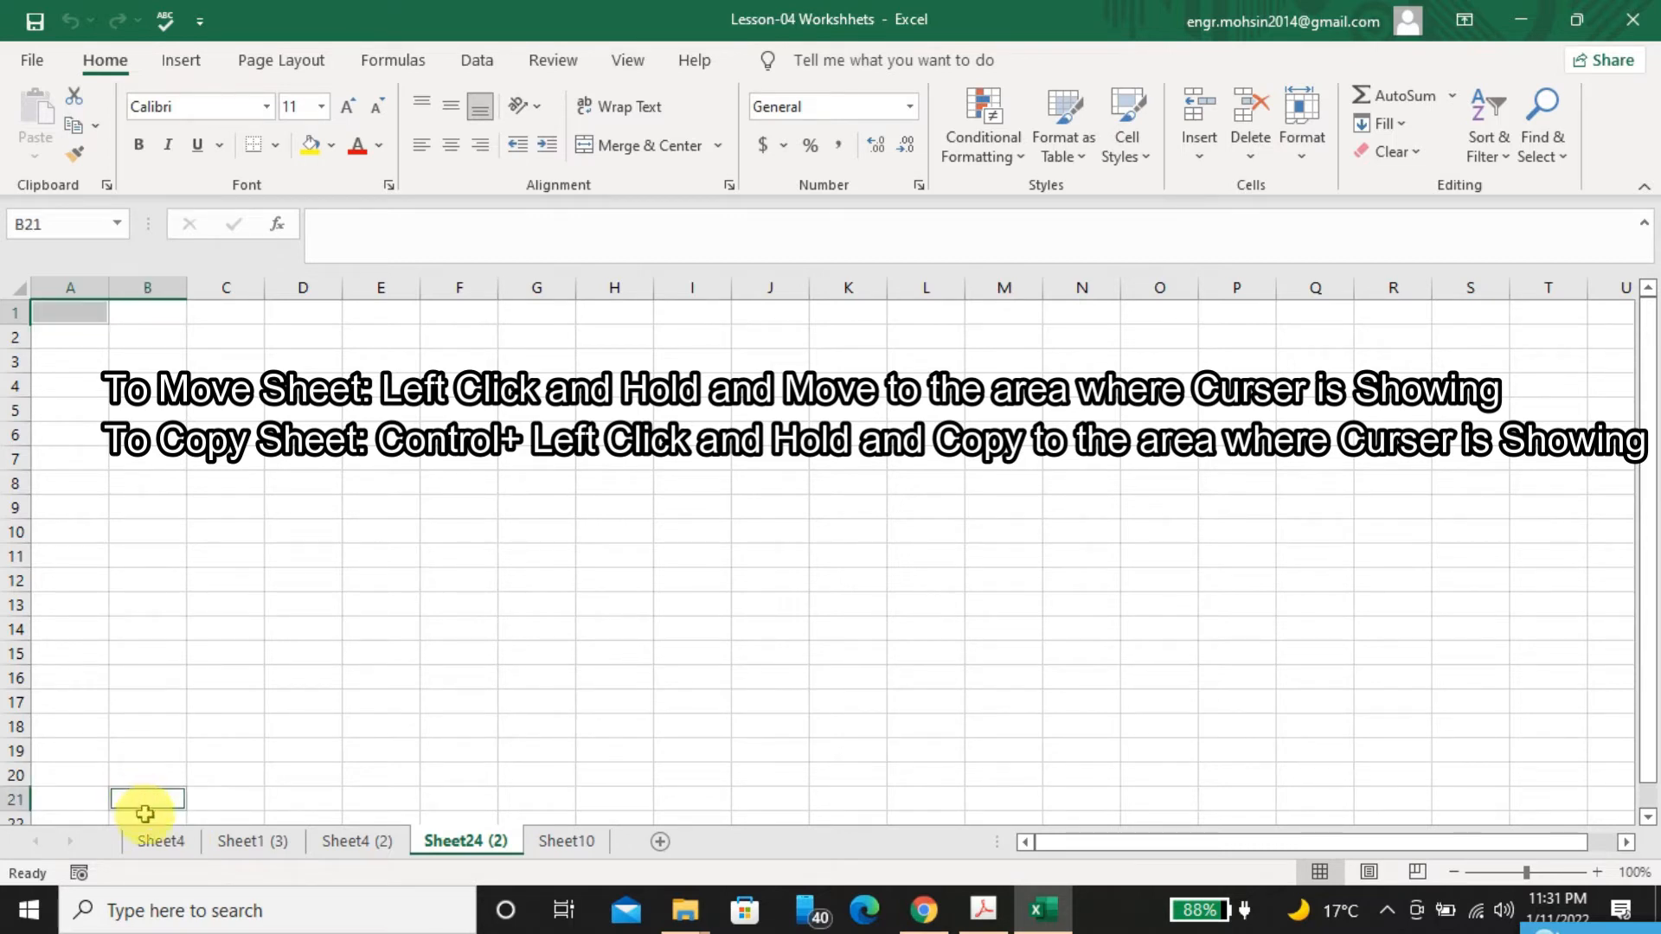
left_click(158, 850, "ctrl")
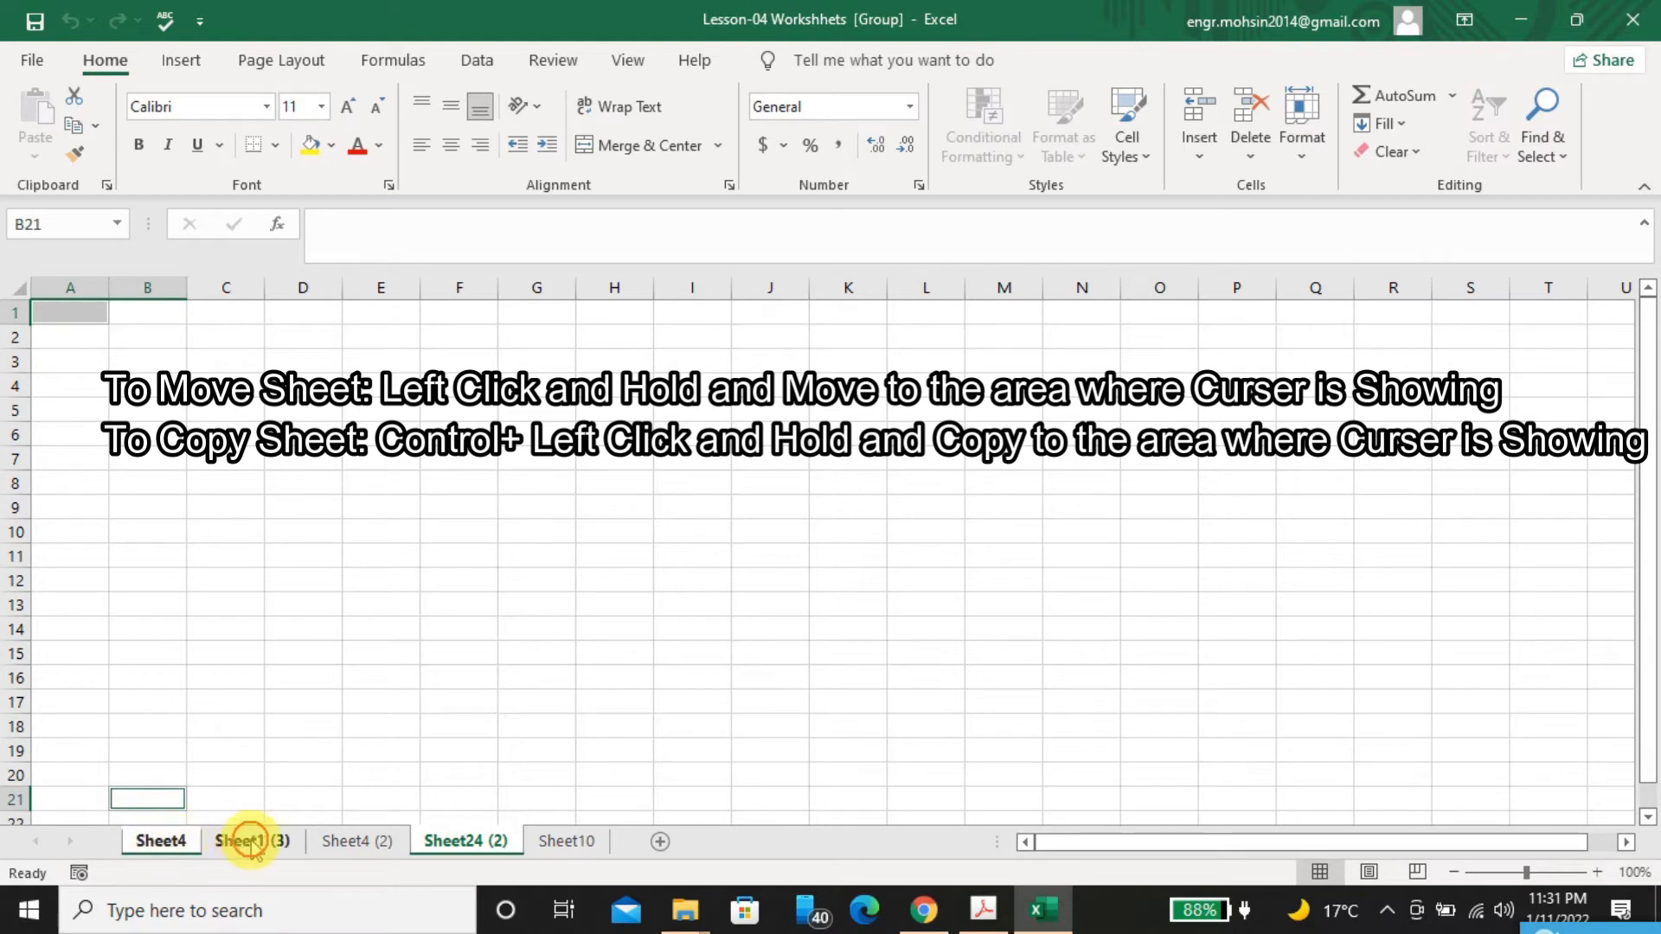
left_click_drag(167, 846, 530, 842)
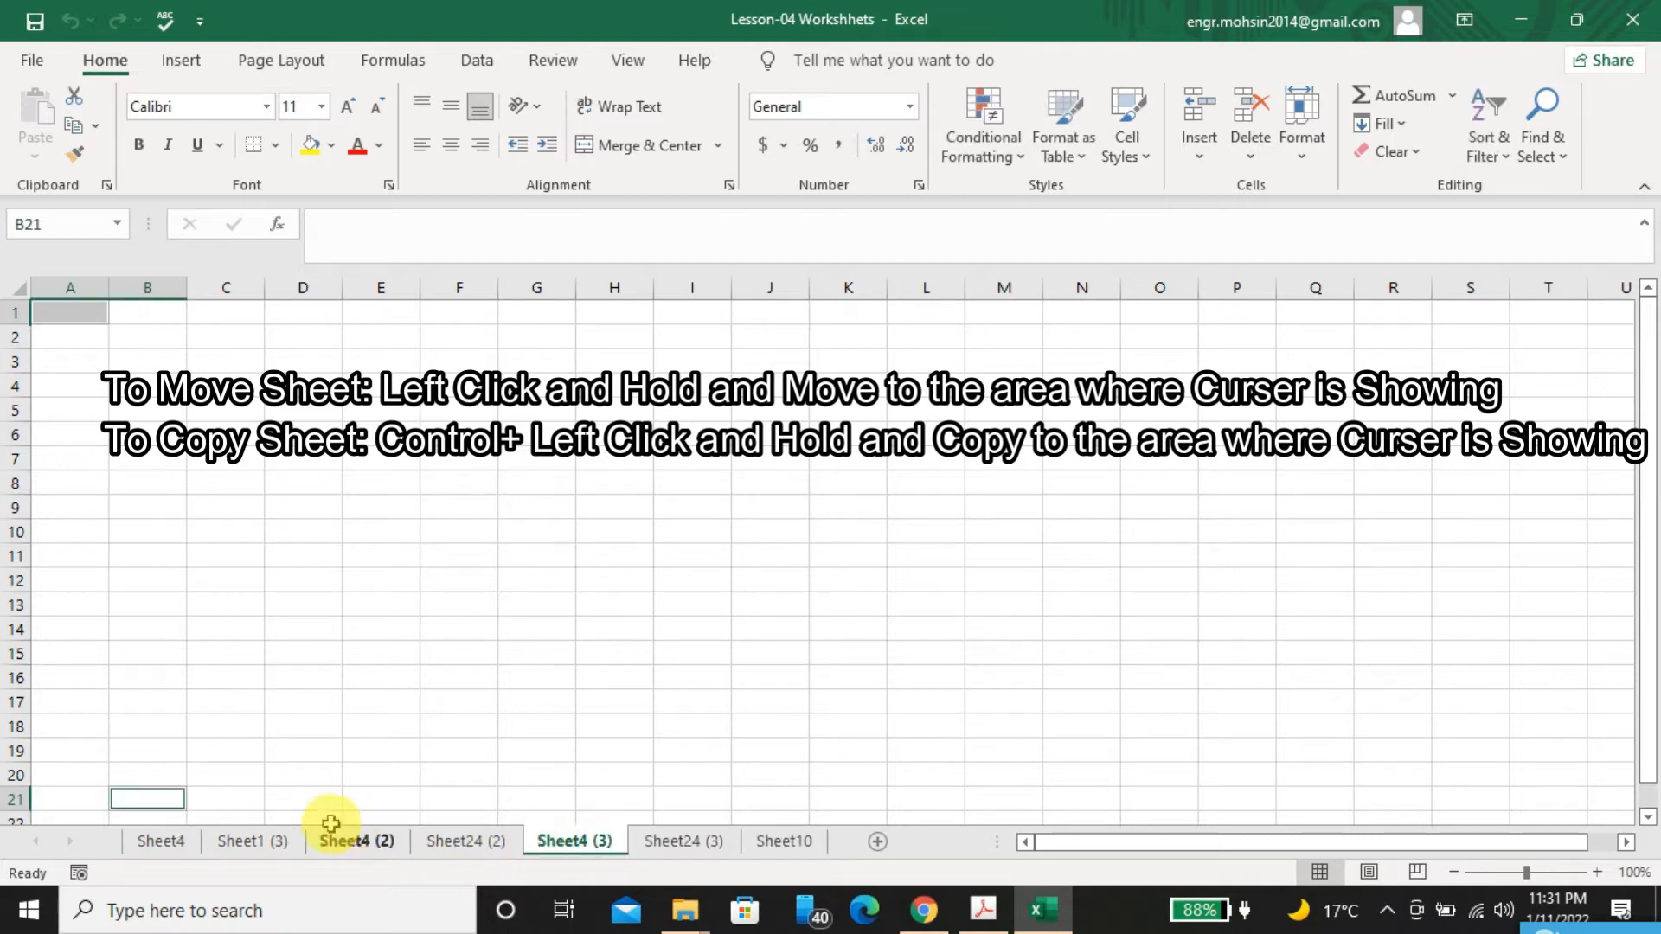
Copy Sheet4 alone to the position between Sheet24 (2) and Sheet4 (3), and hide this new copy
left_click(179, 842)
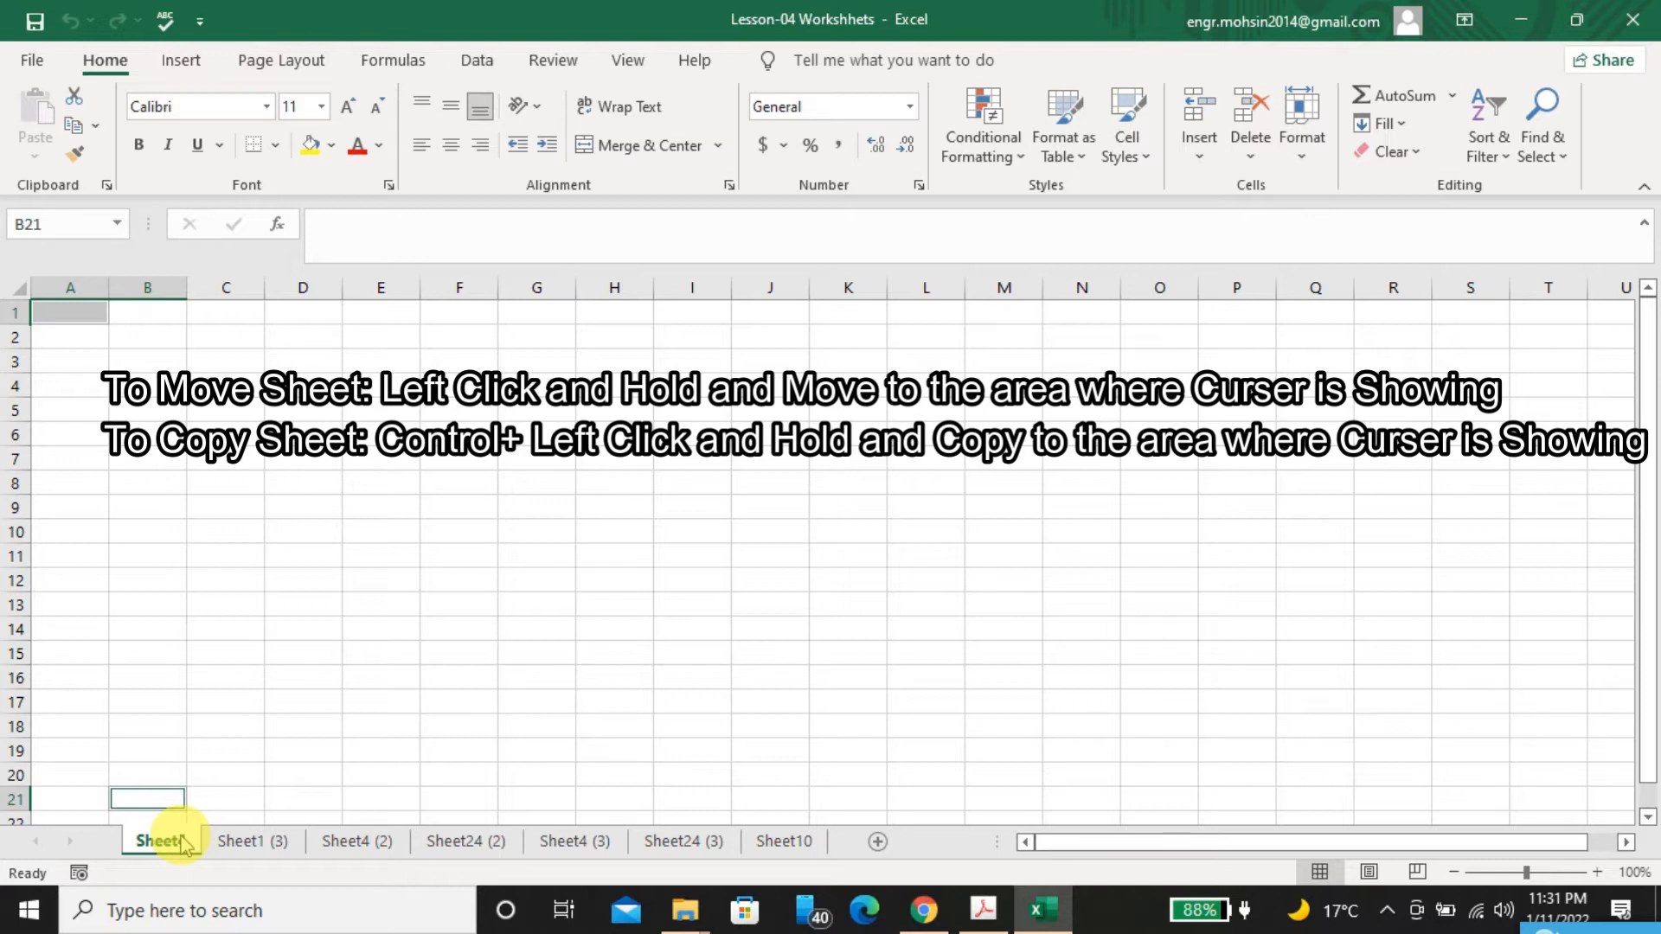
left_click_drag(181, 837, 383, 844)
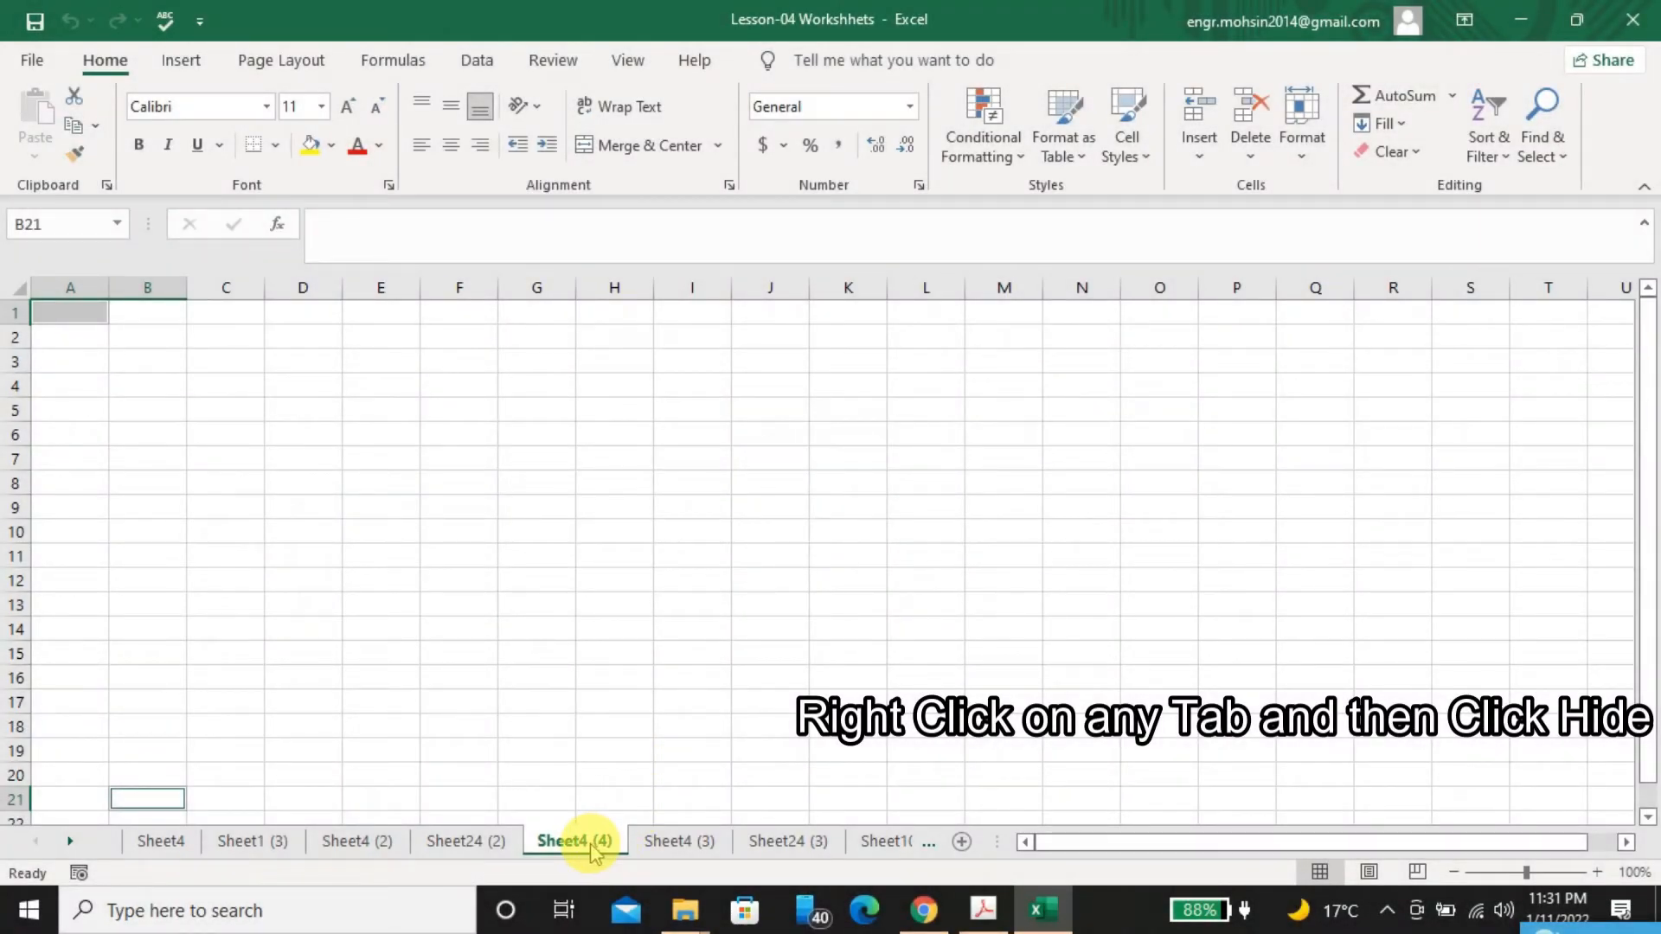
right_click(594, 853)
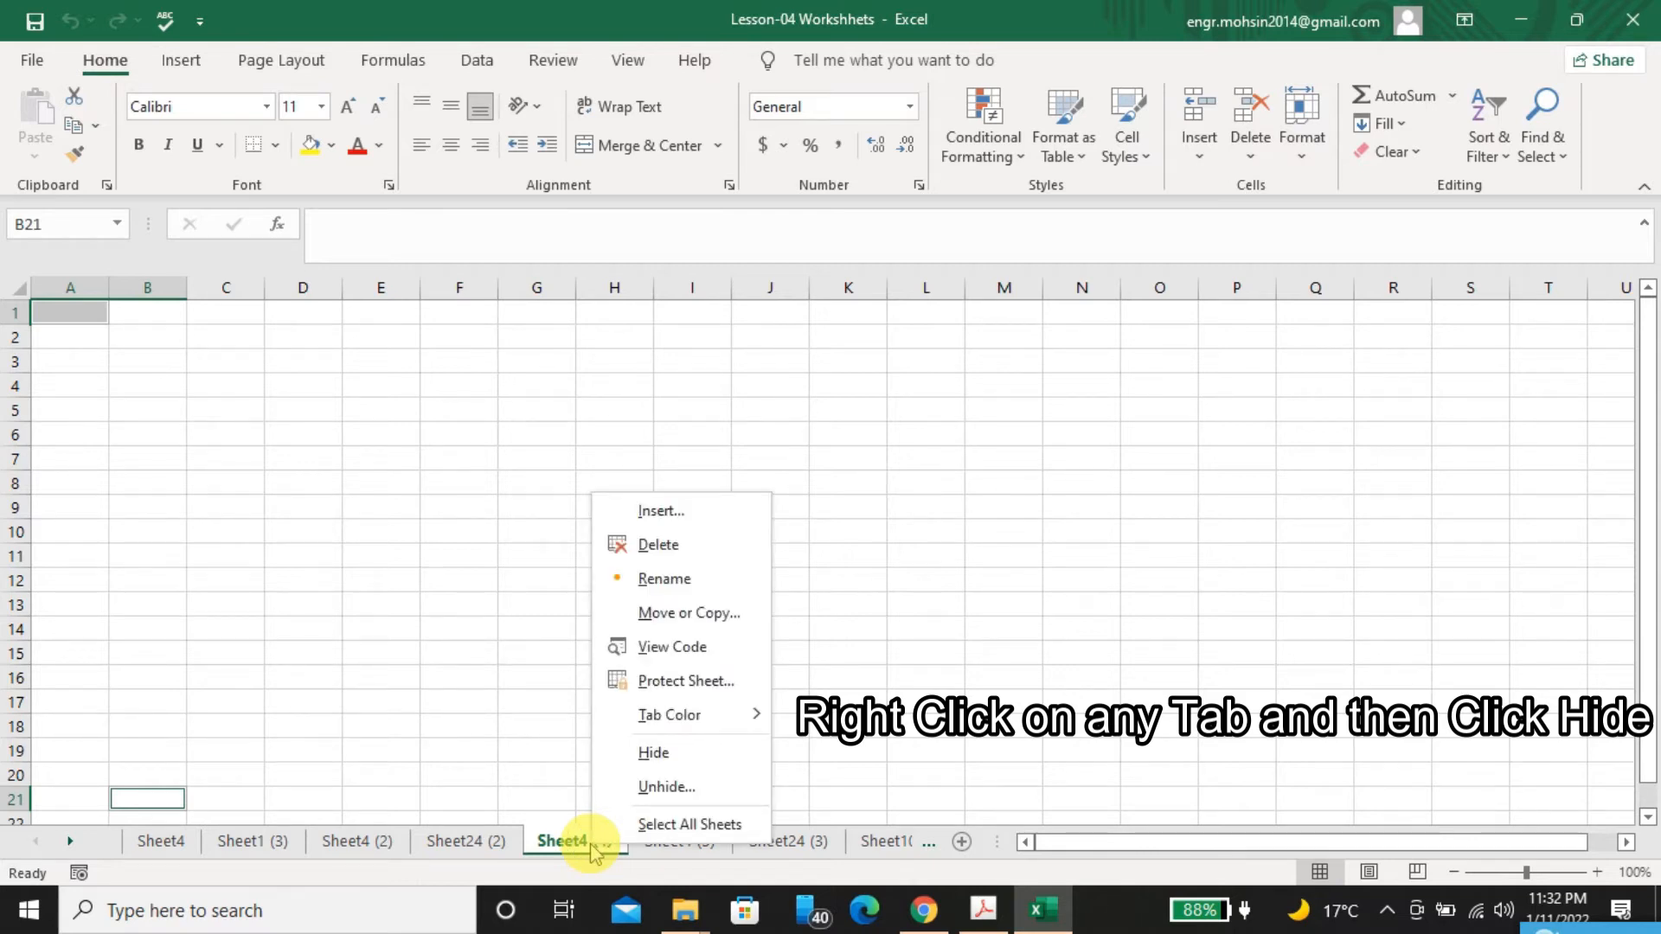
mouse_move(671, 718)
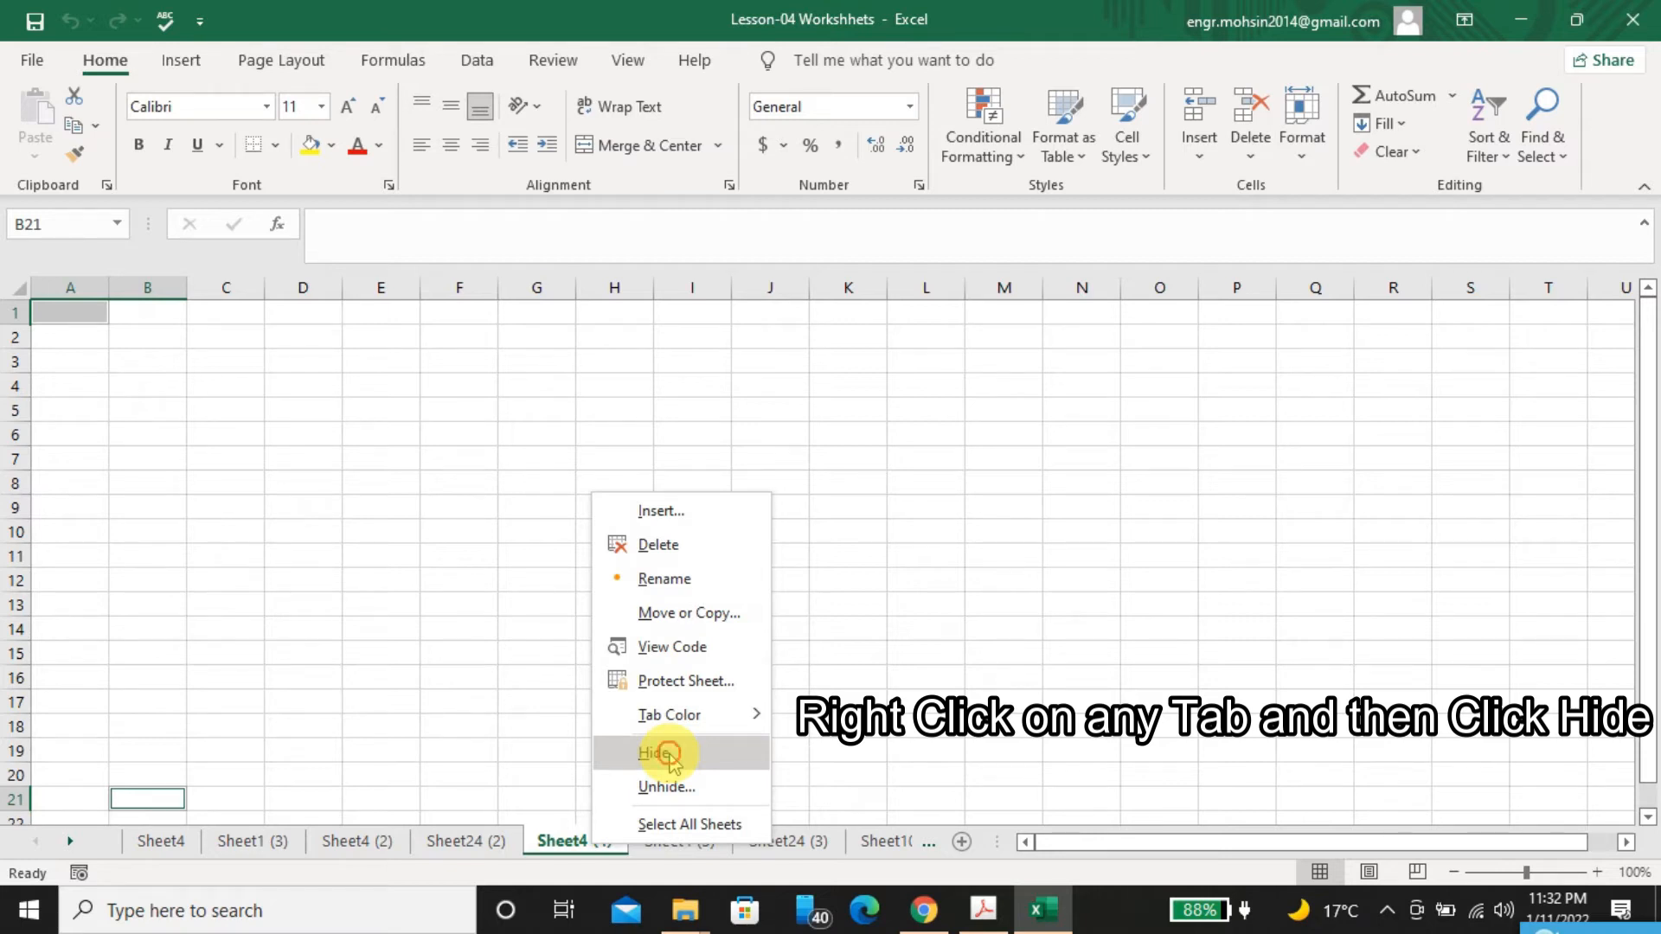
left_click(671, 755)
Unhide the hidden worksheet Sheet3
right_click(575, 840)
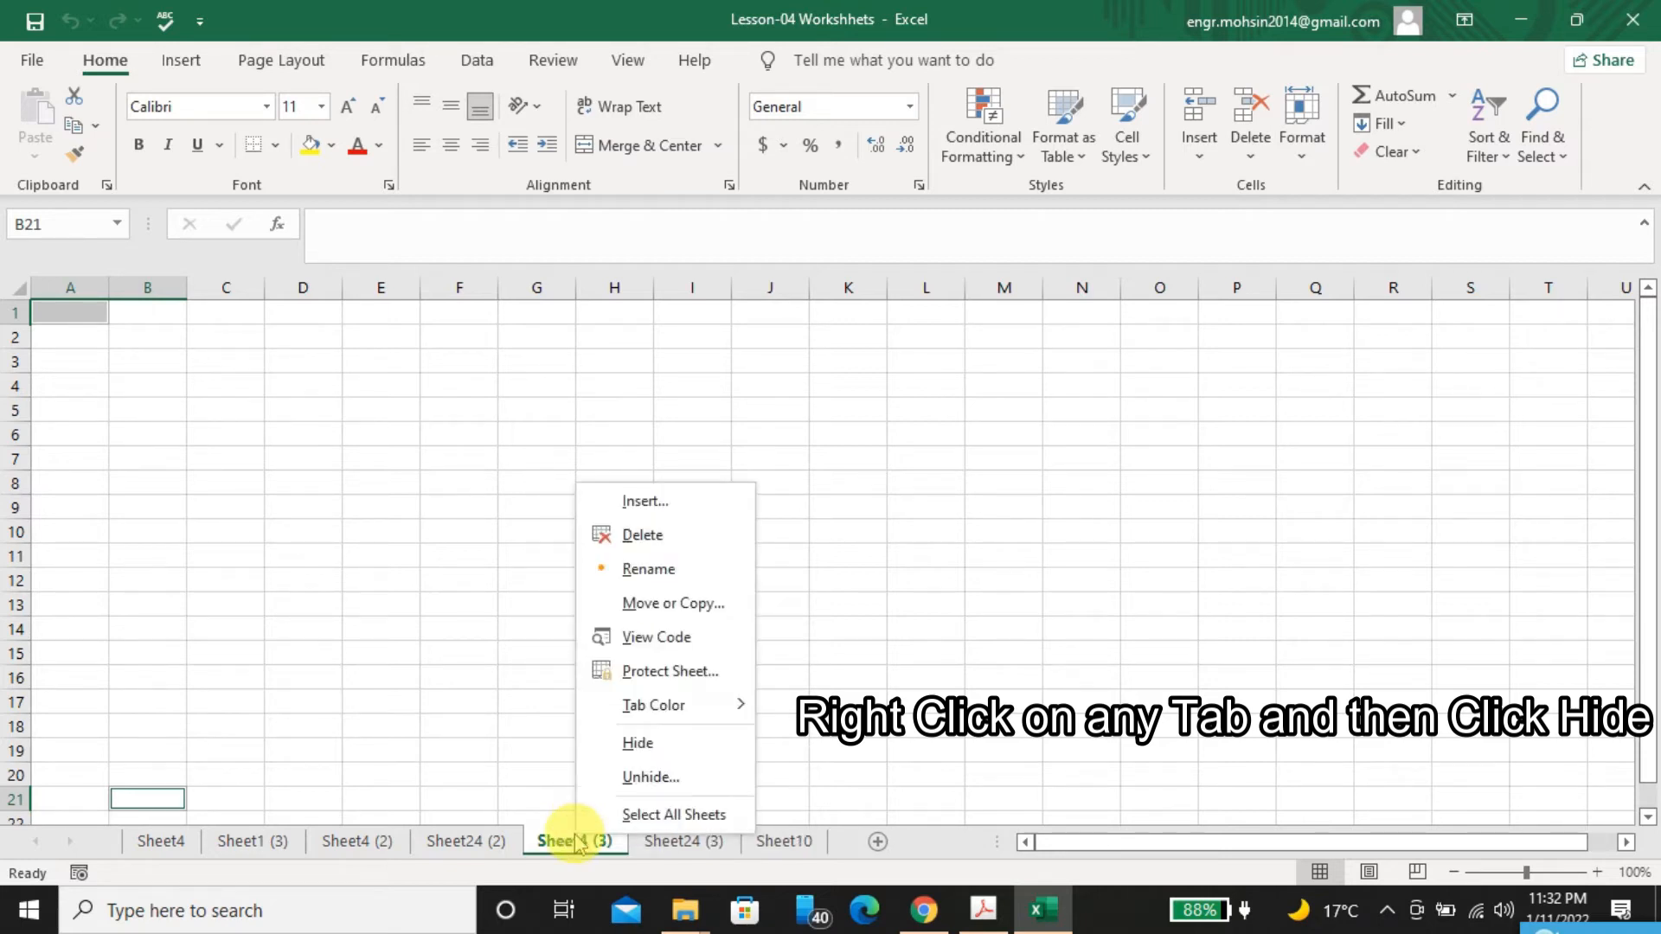
left_click(636, 779)
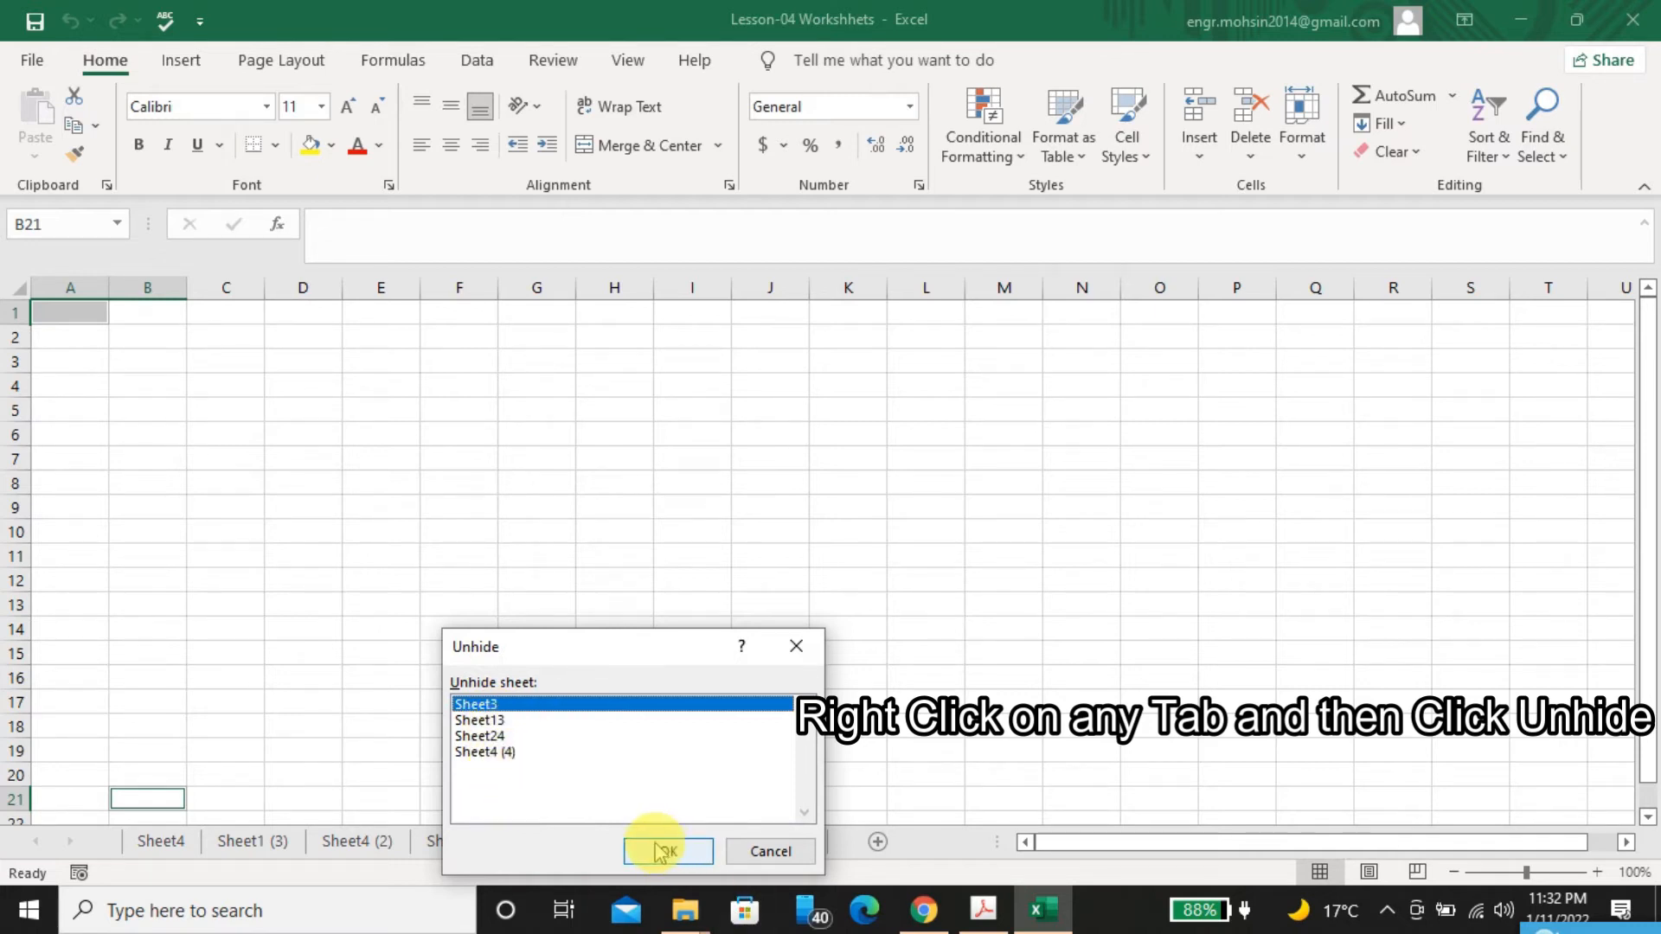
left_click(666, 852)
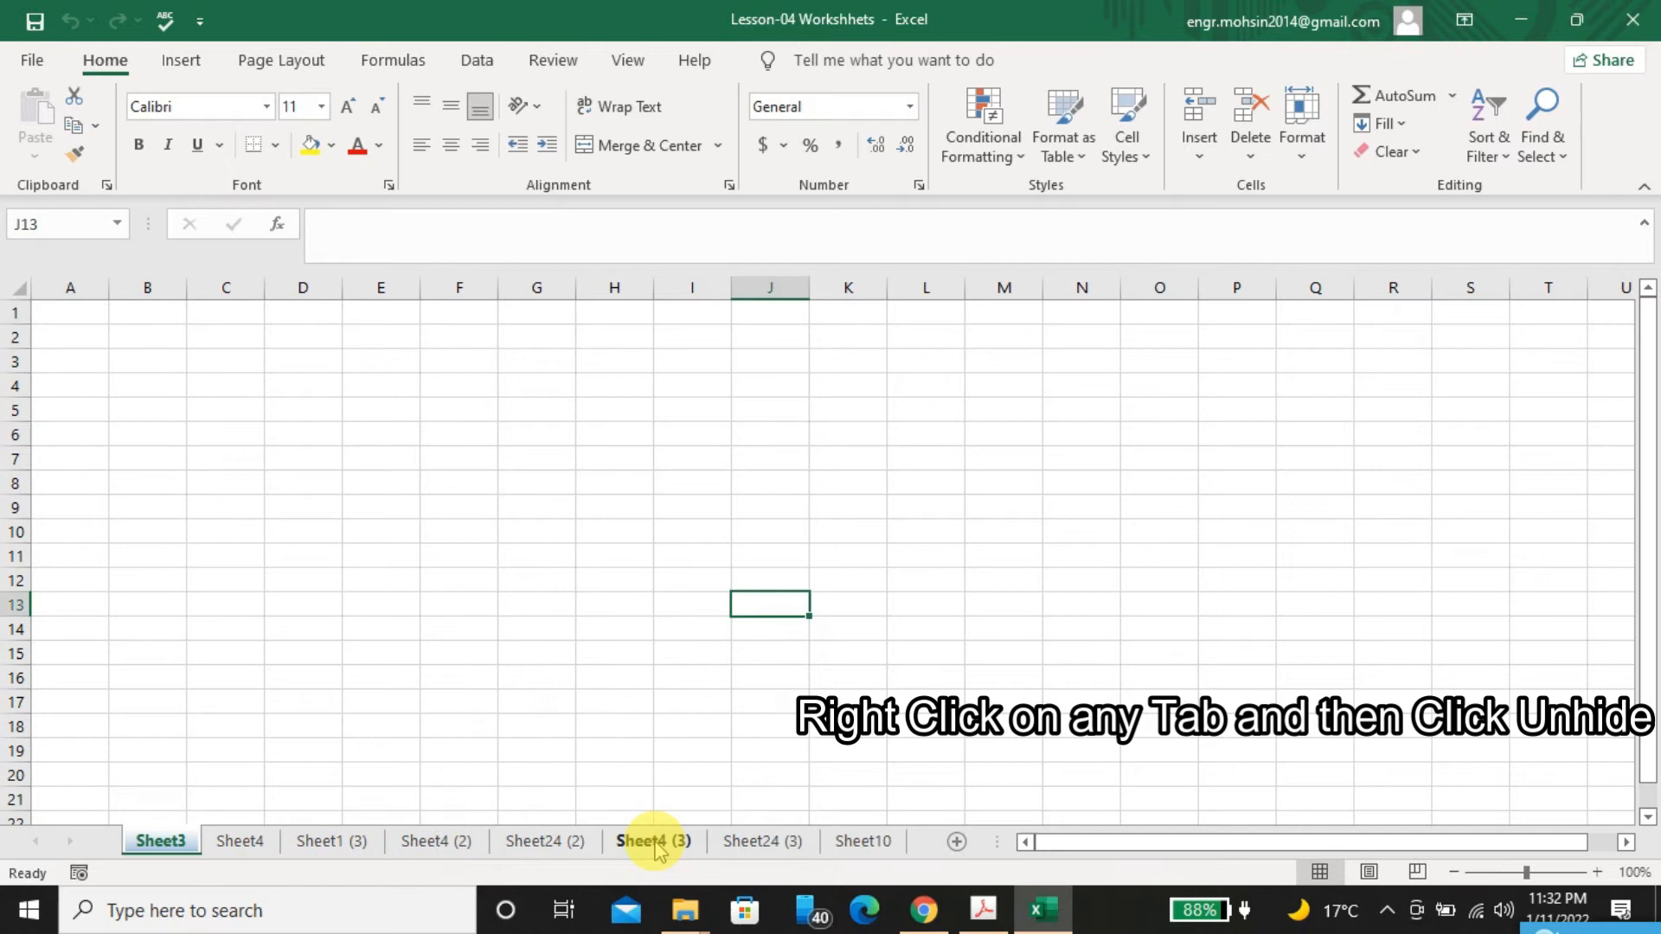
Check the PDF's Very Hidden entry, and open the code view of Sheet24 (2) with the Properties window in the Visual Basic editor
key("alt+Tab")
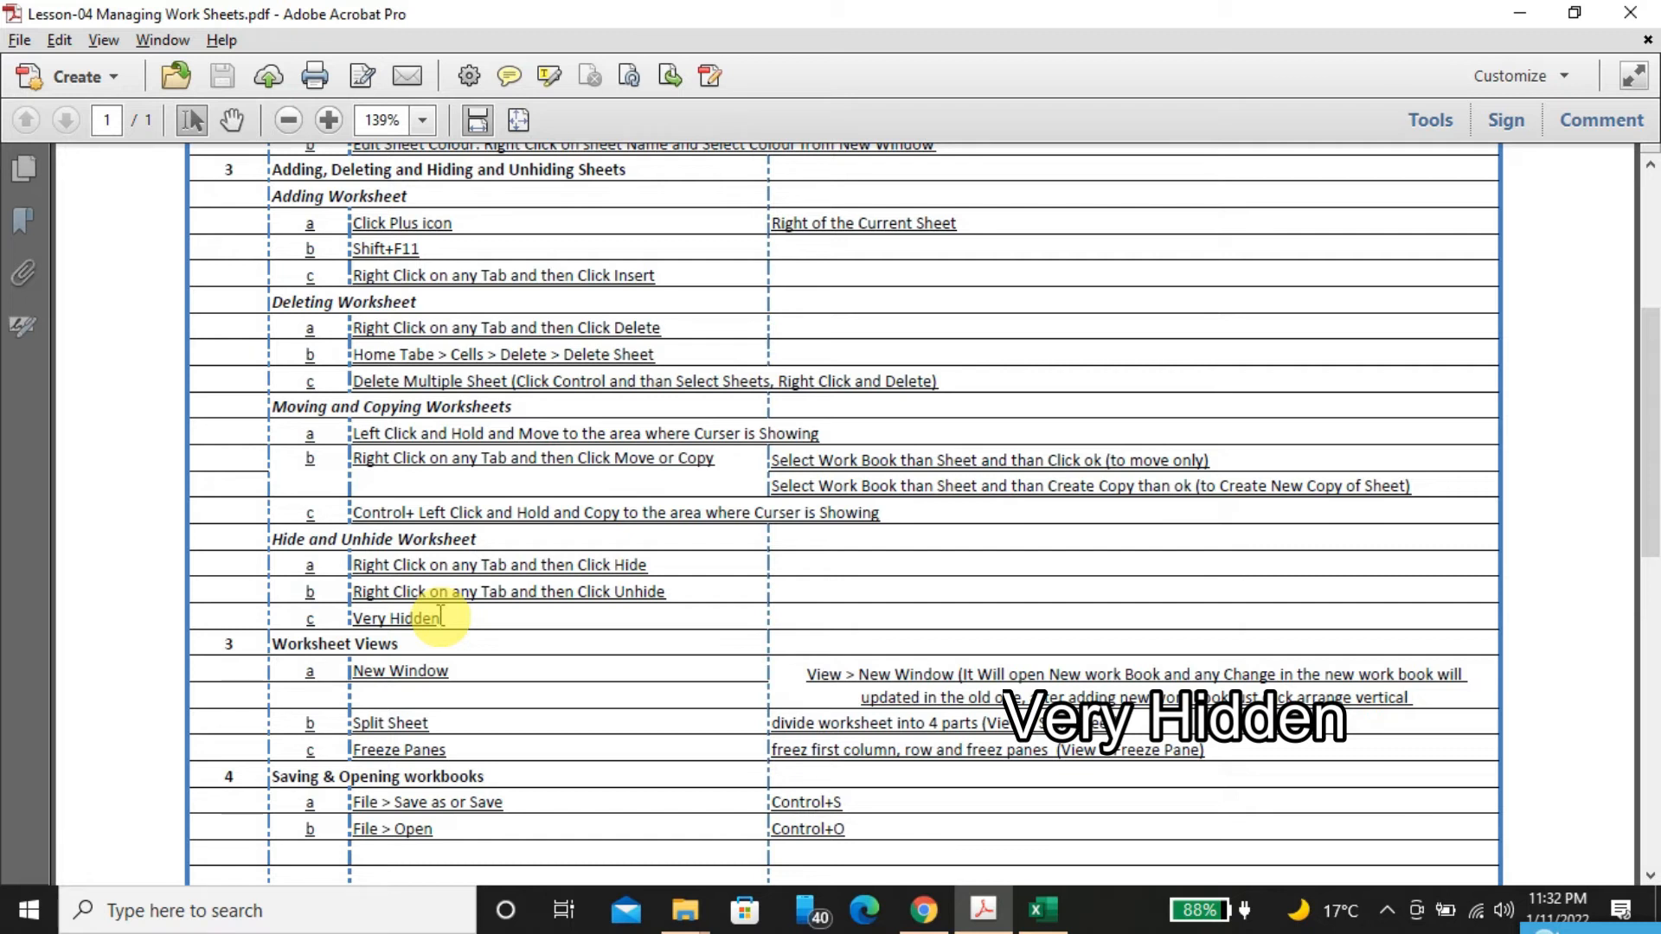
key("alt+Tab")
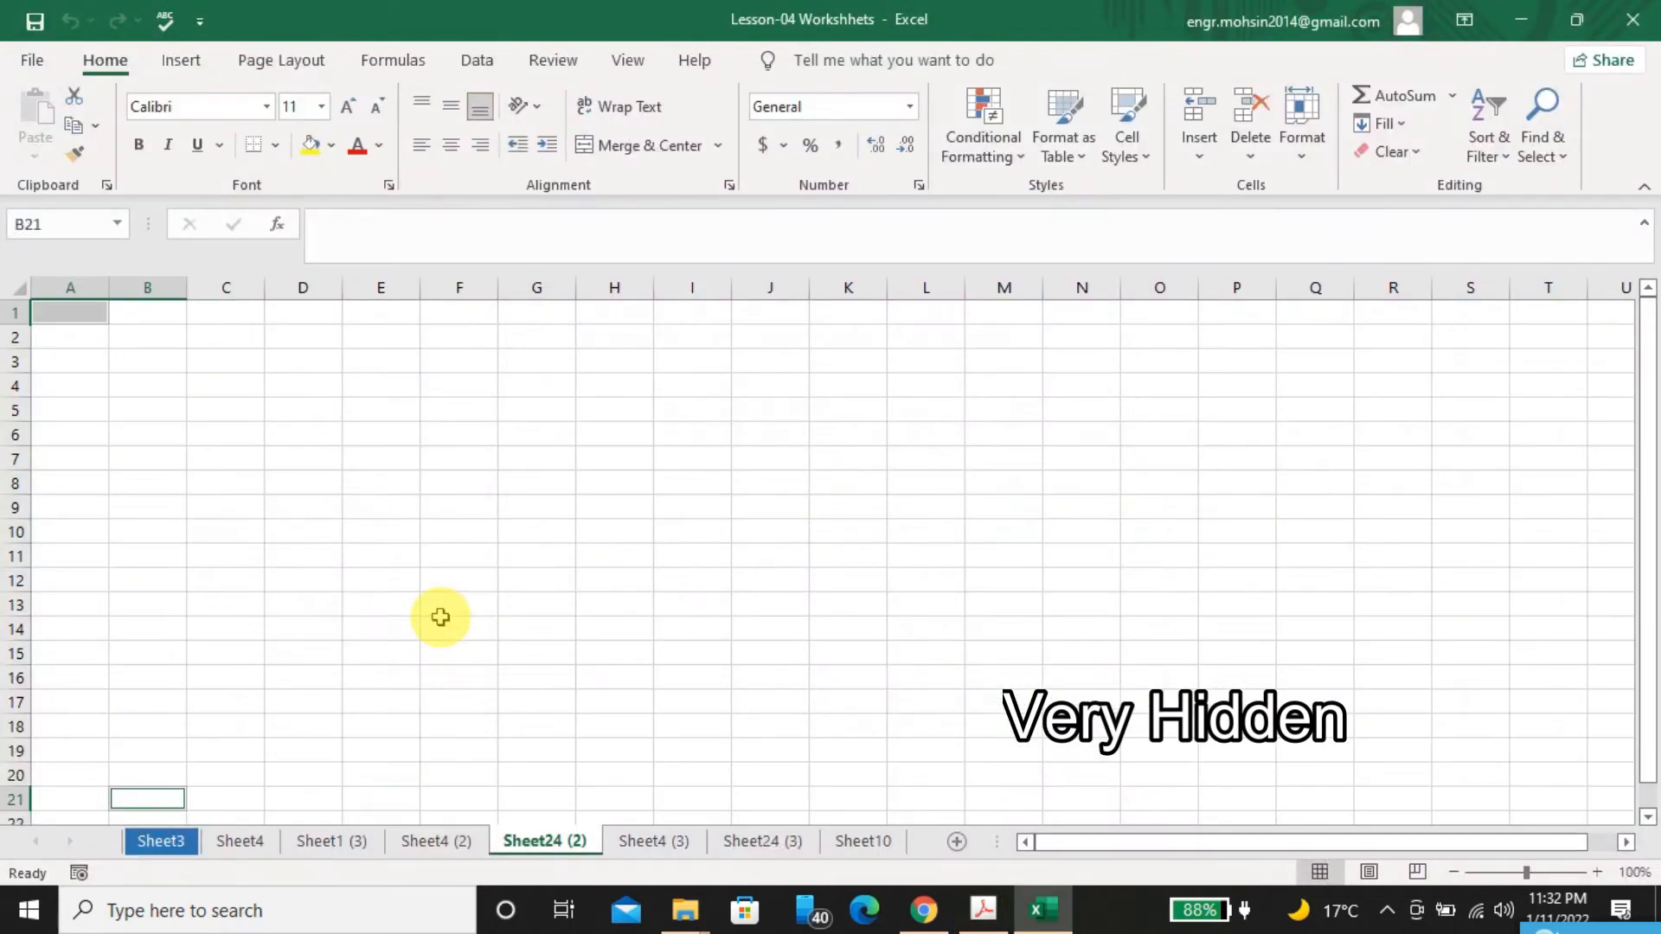
right_click(537, 853)
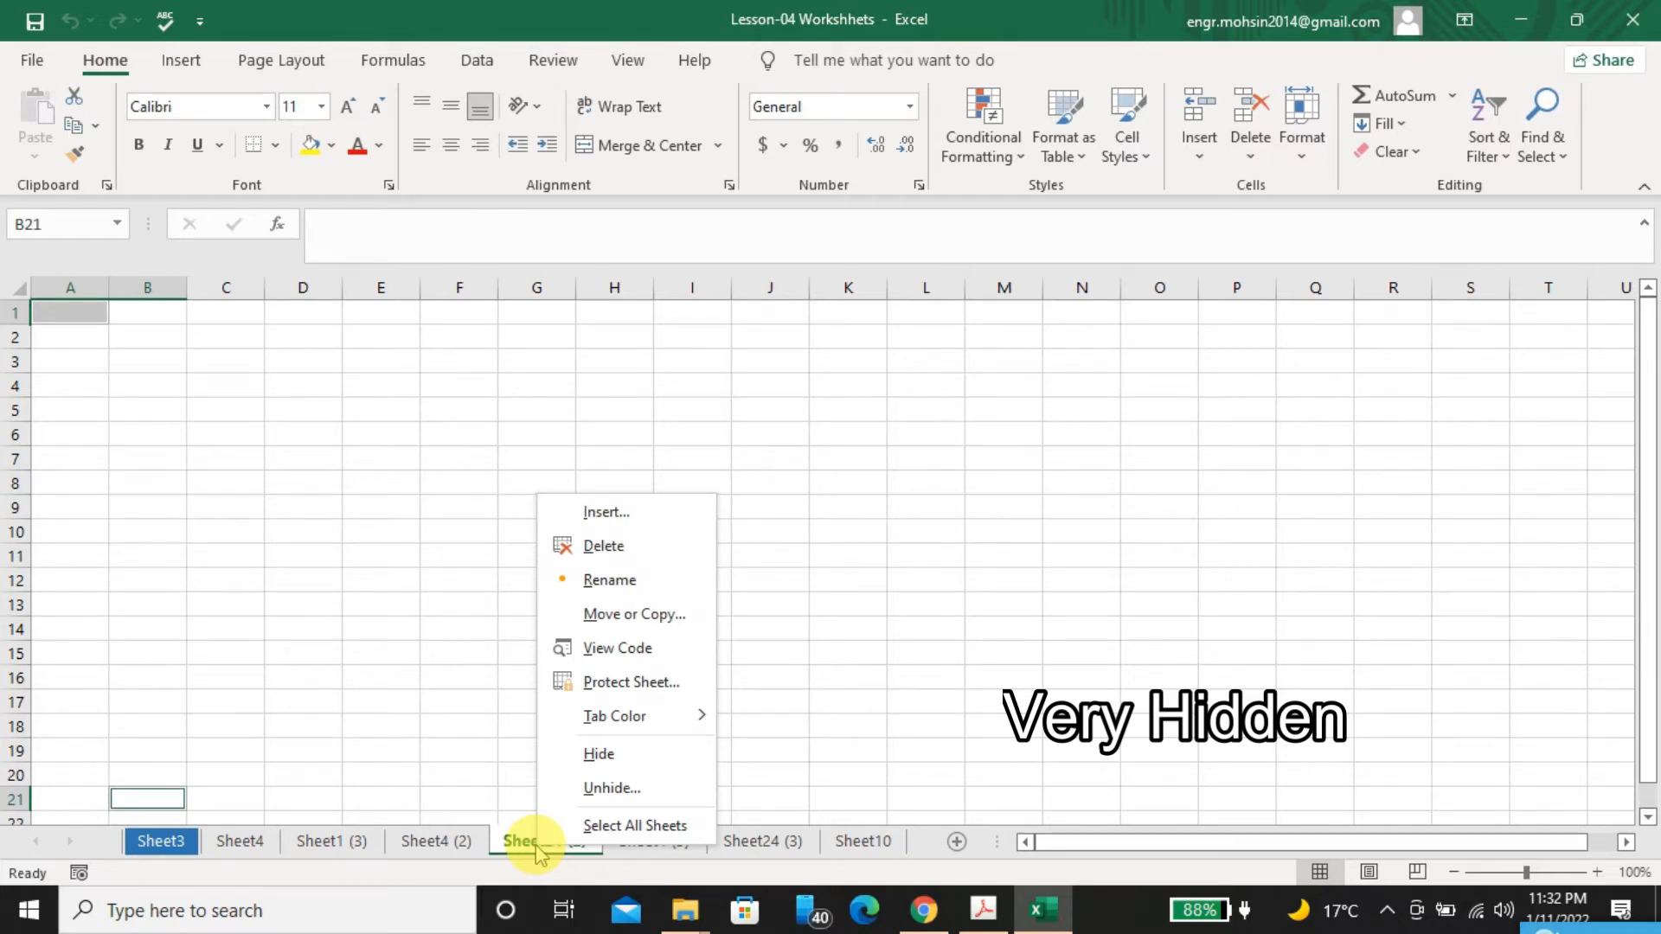
mouse_move(595, 715)
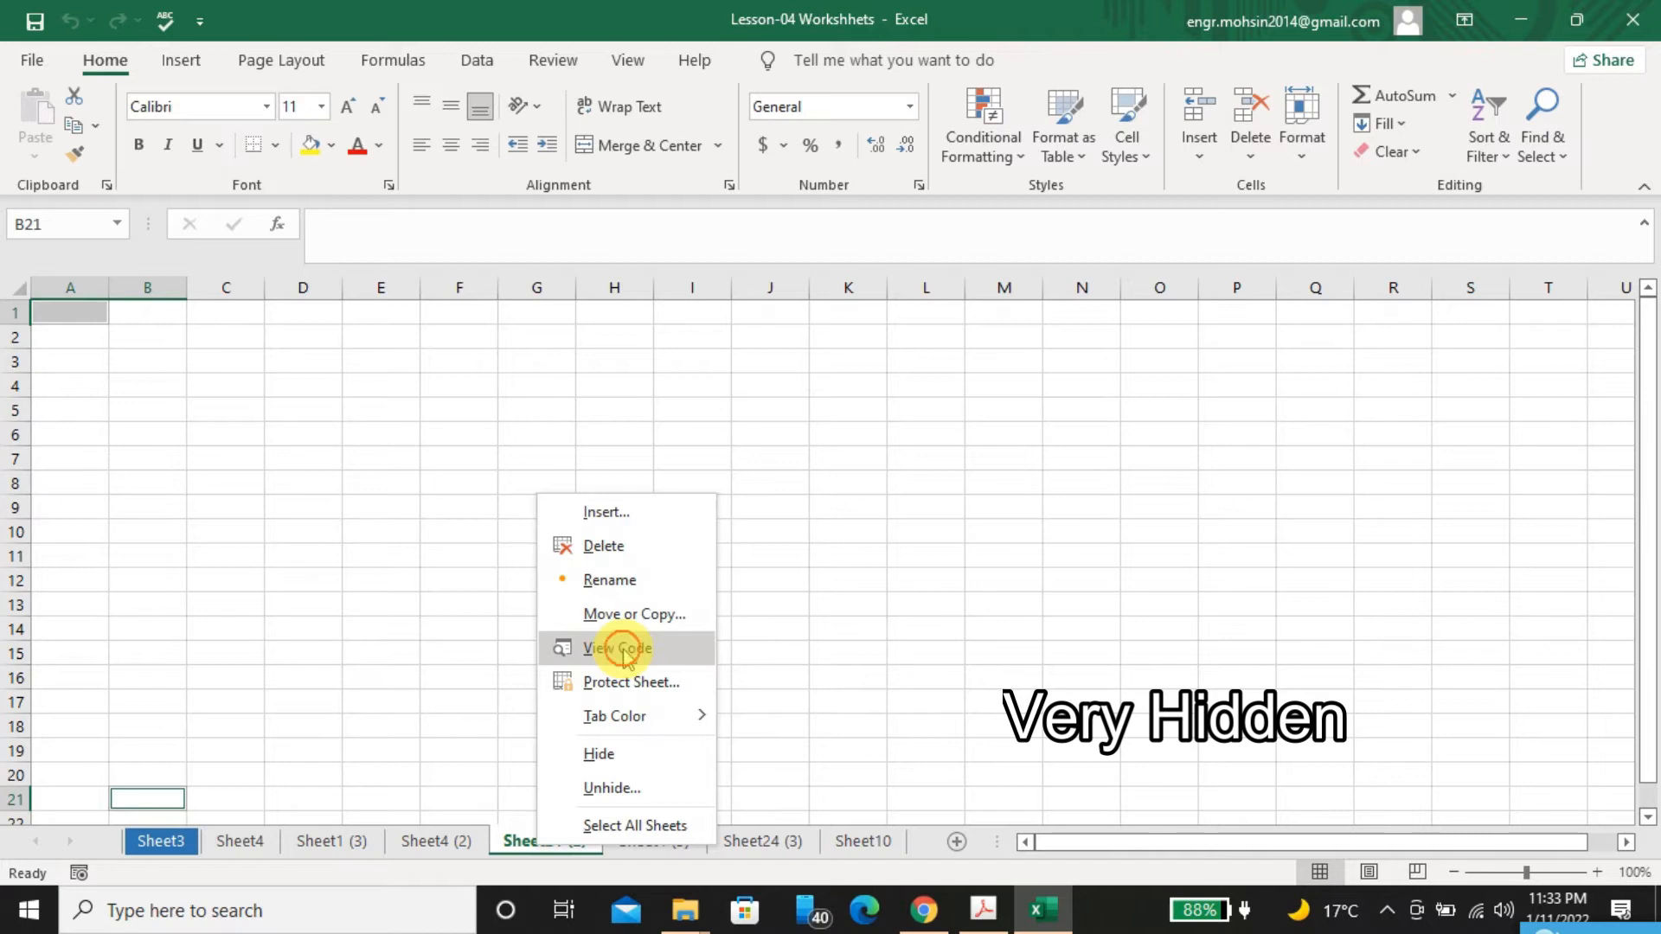
left_click(624, 655)
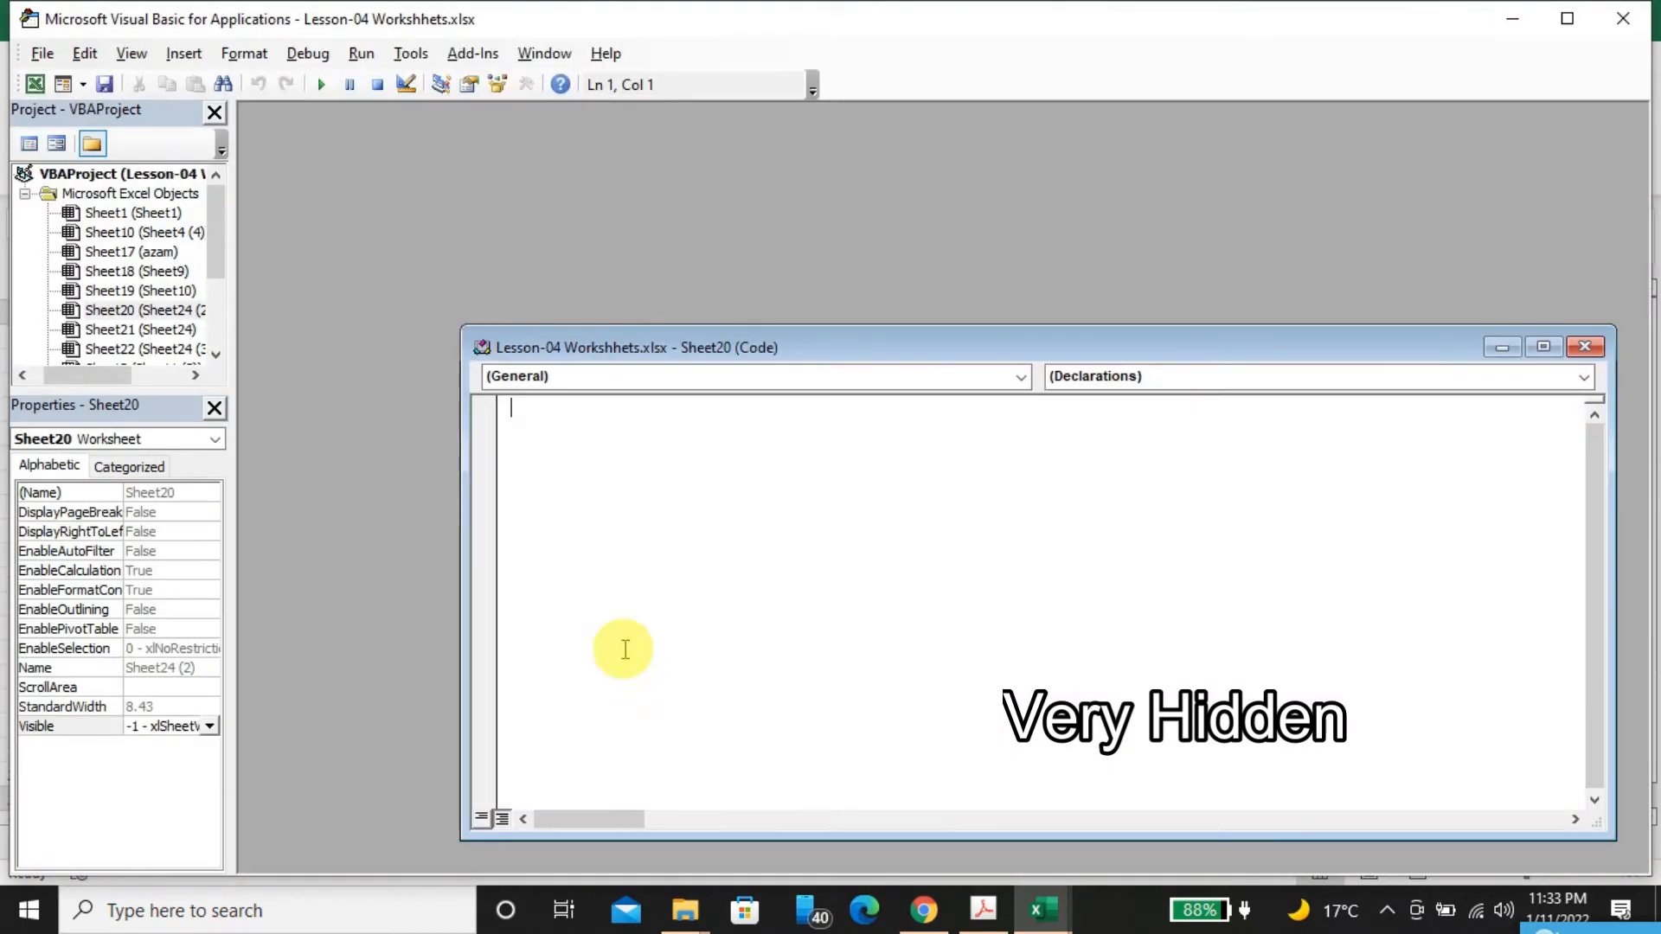
left_click(470, 84)
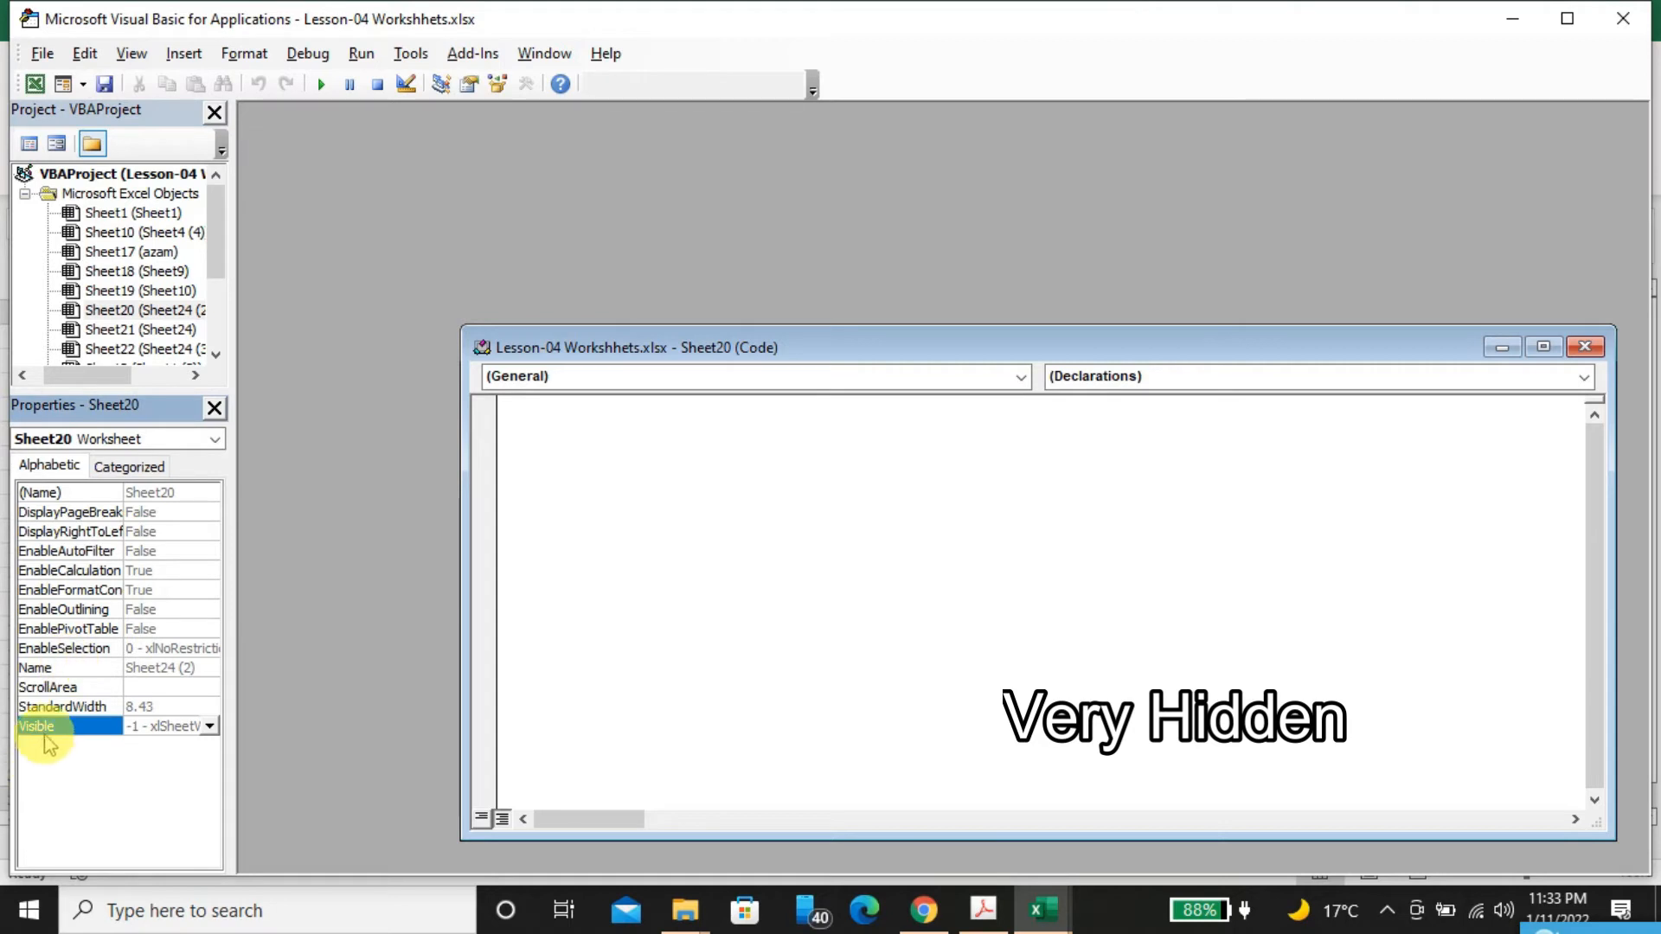
Set Sheet1's Visible property to 2 - xlSheetVeryHidden and close the Visual Basic editor
left_click(222, 208)
mouse_move(223, 207)
left_mouse_down()
mouse_move(223, 315)
mouse_move(222, 197)
left_mouse_up()
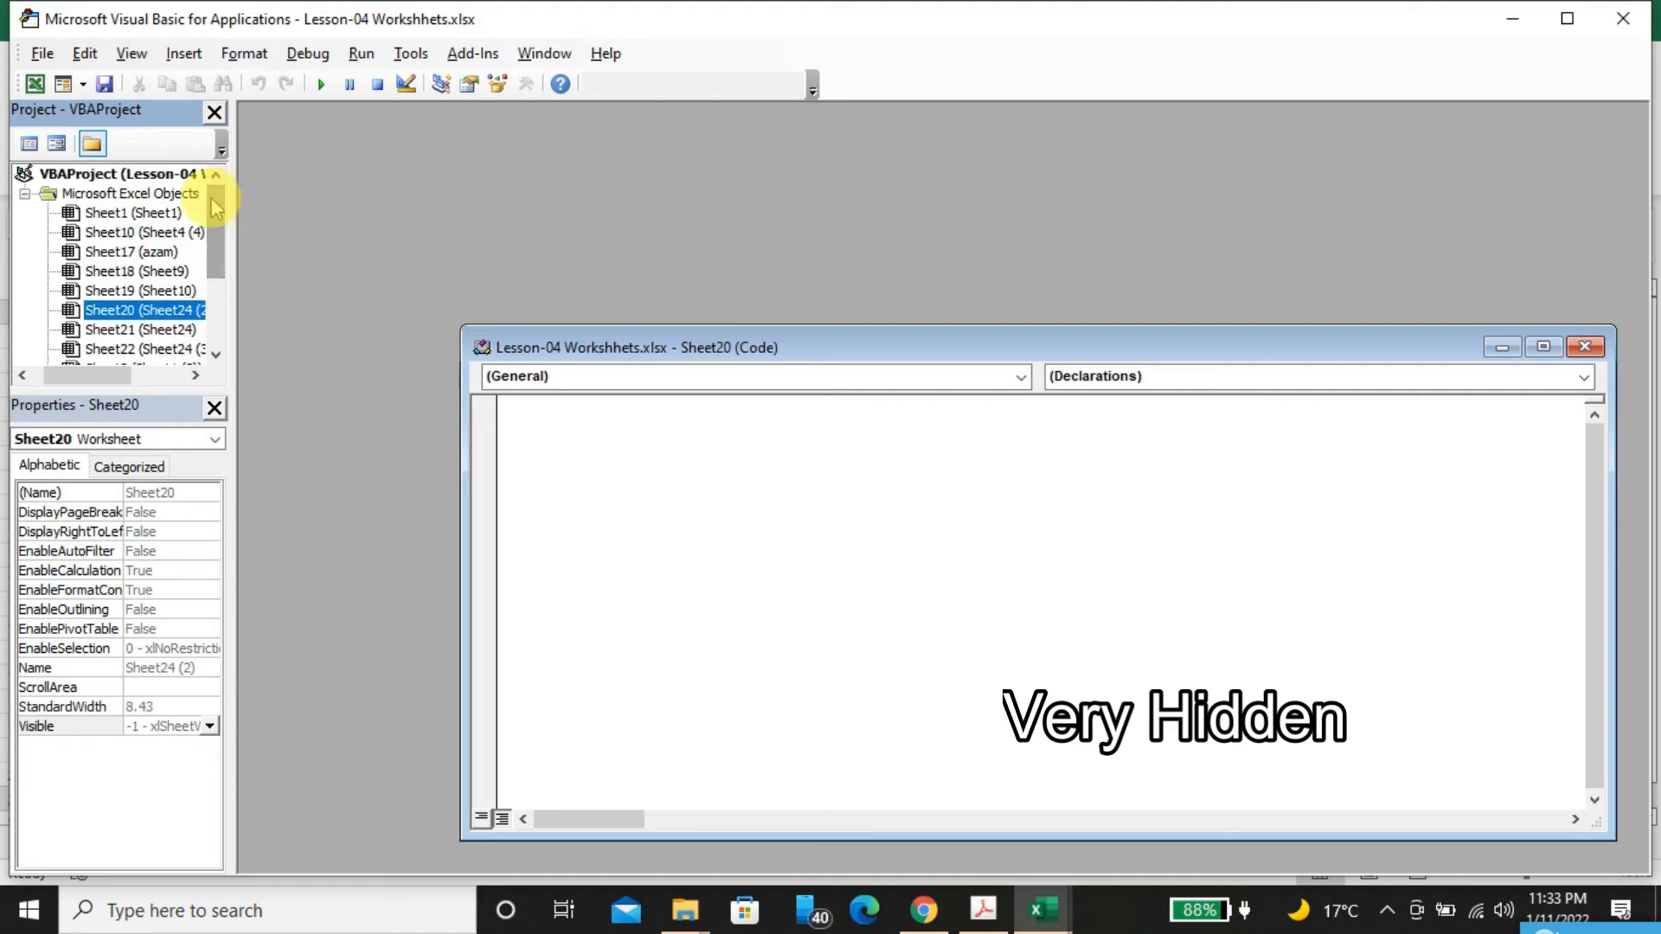
left_click(160, 213)
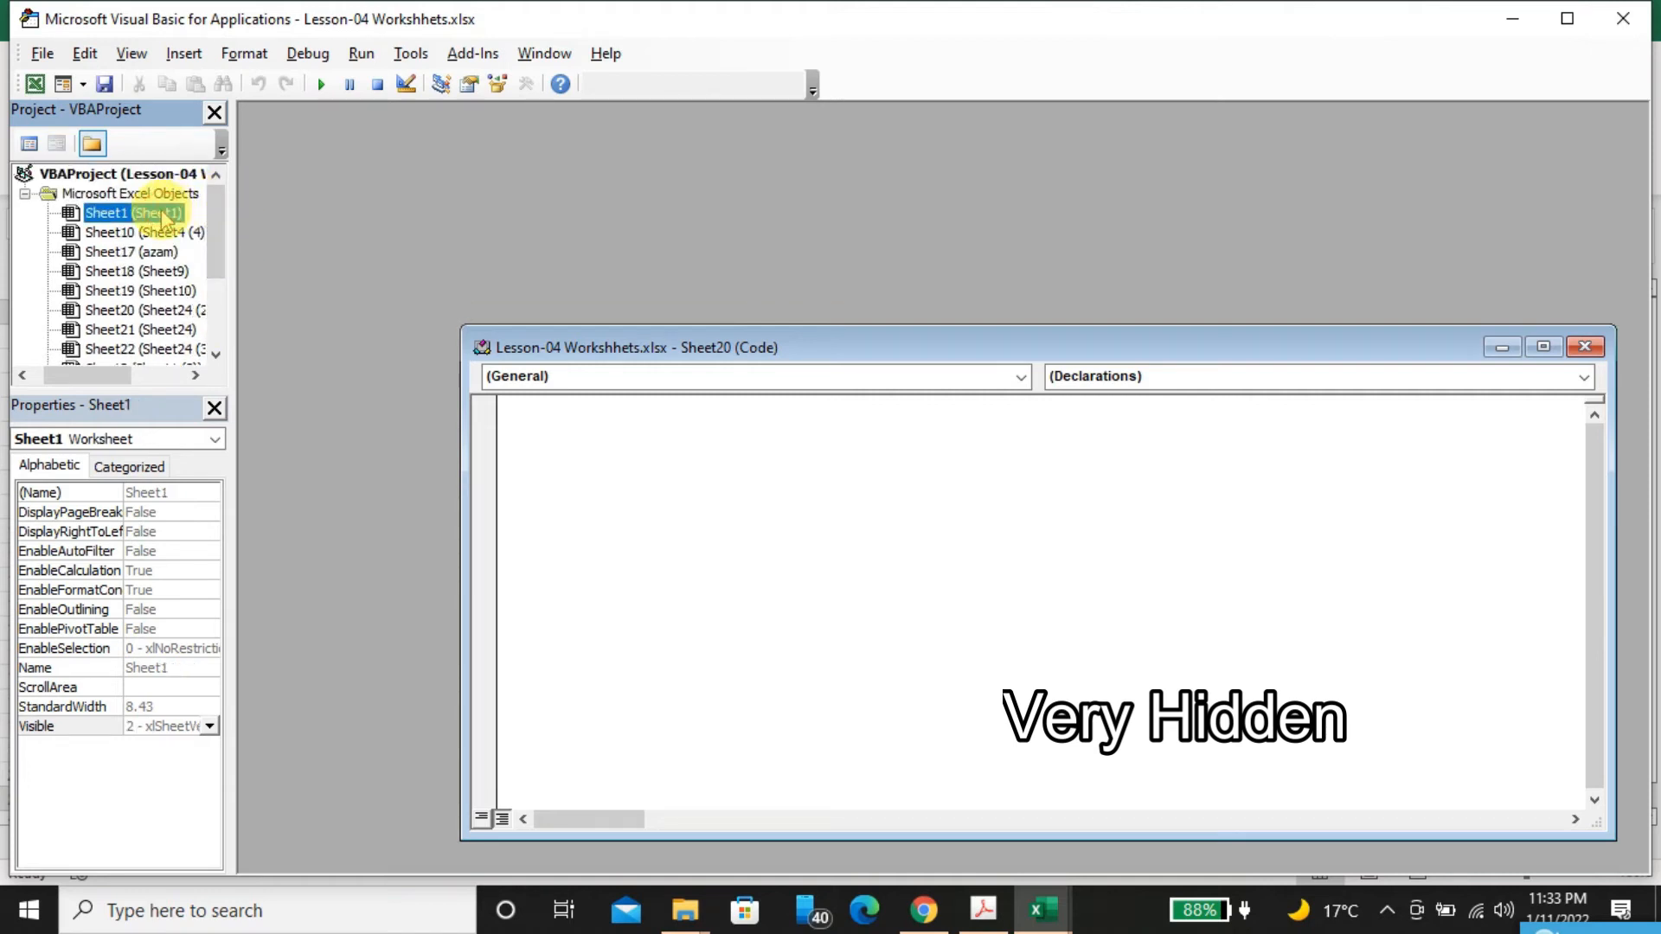
left_click(81, 729)
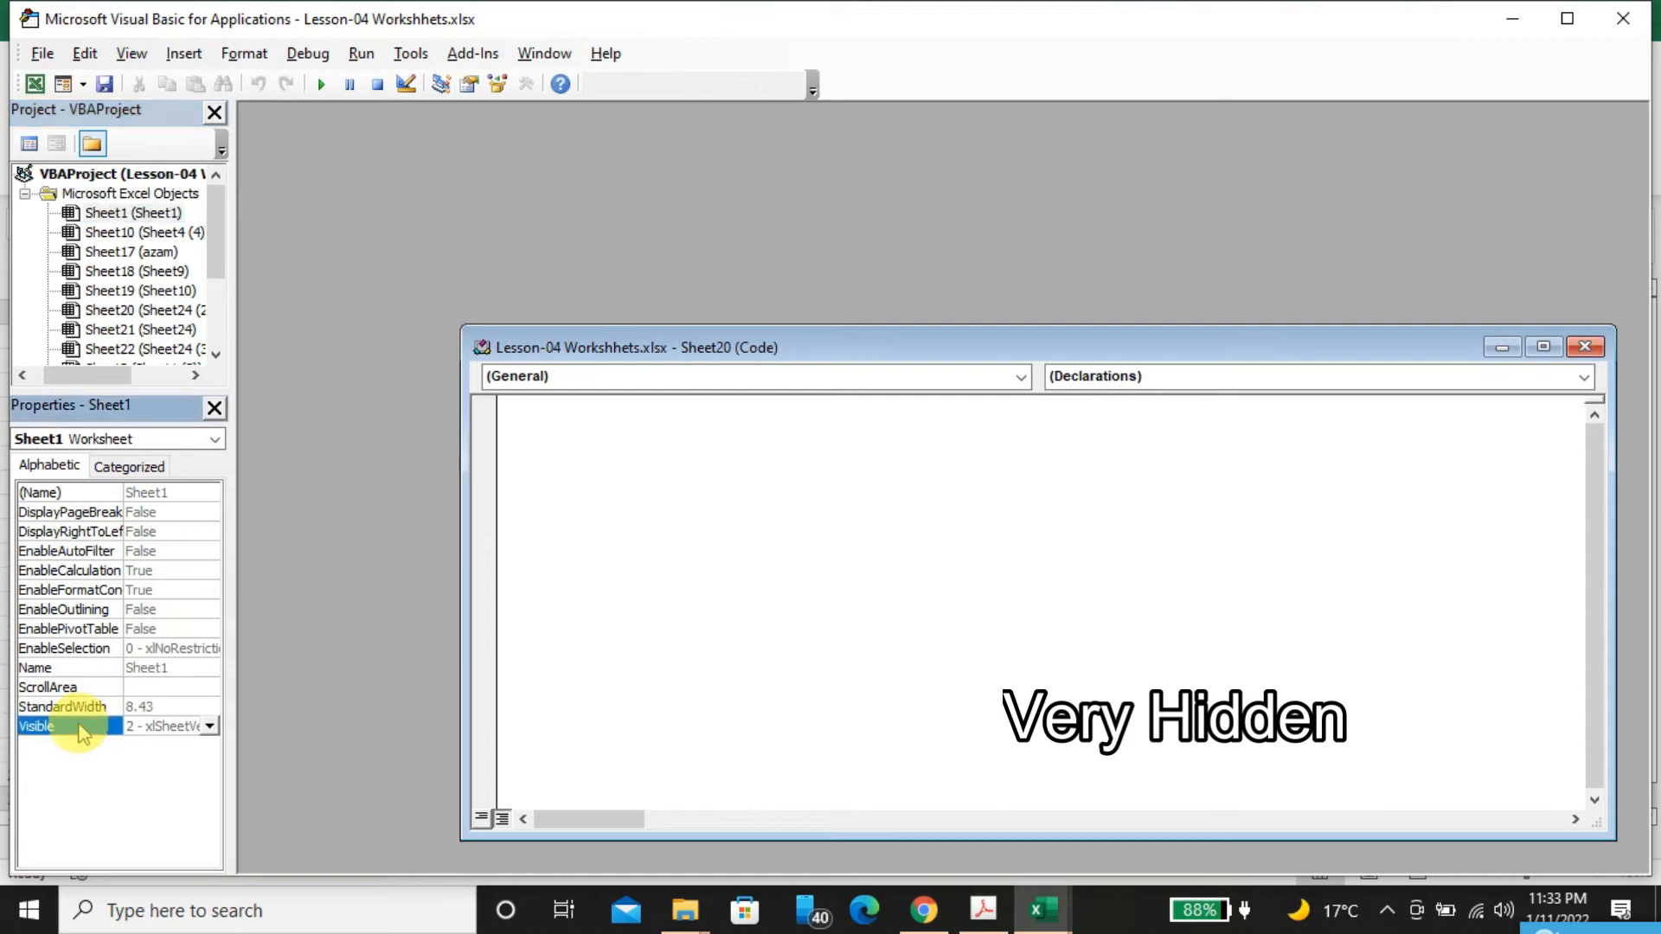
left_click(210, 727)
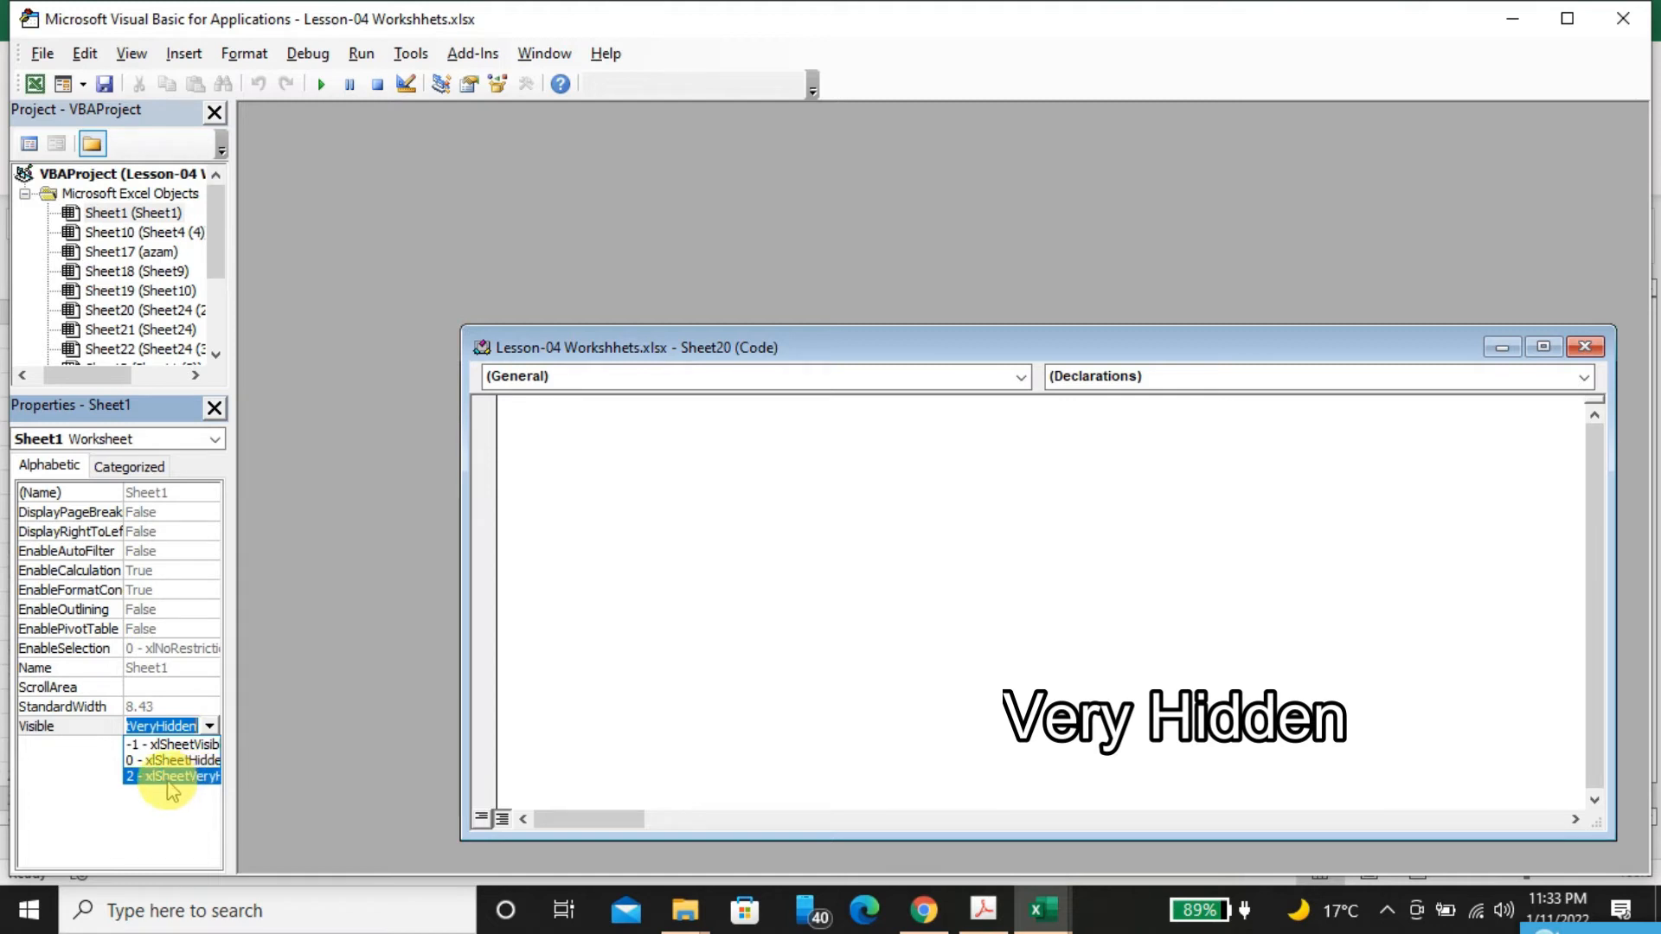
left_click(188, 781)
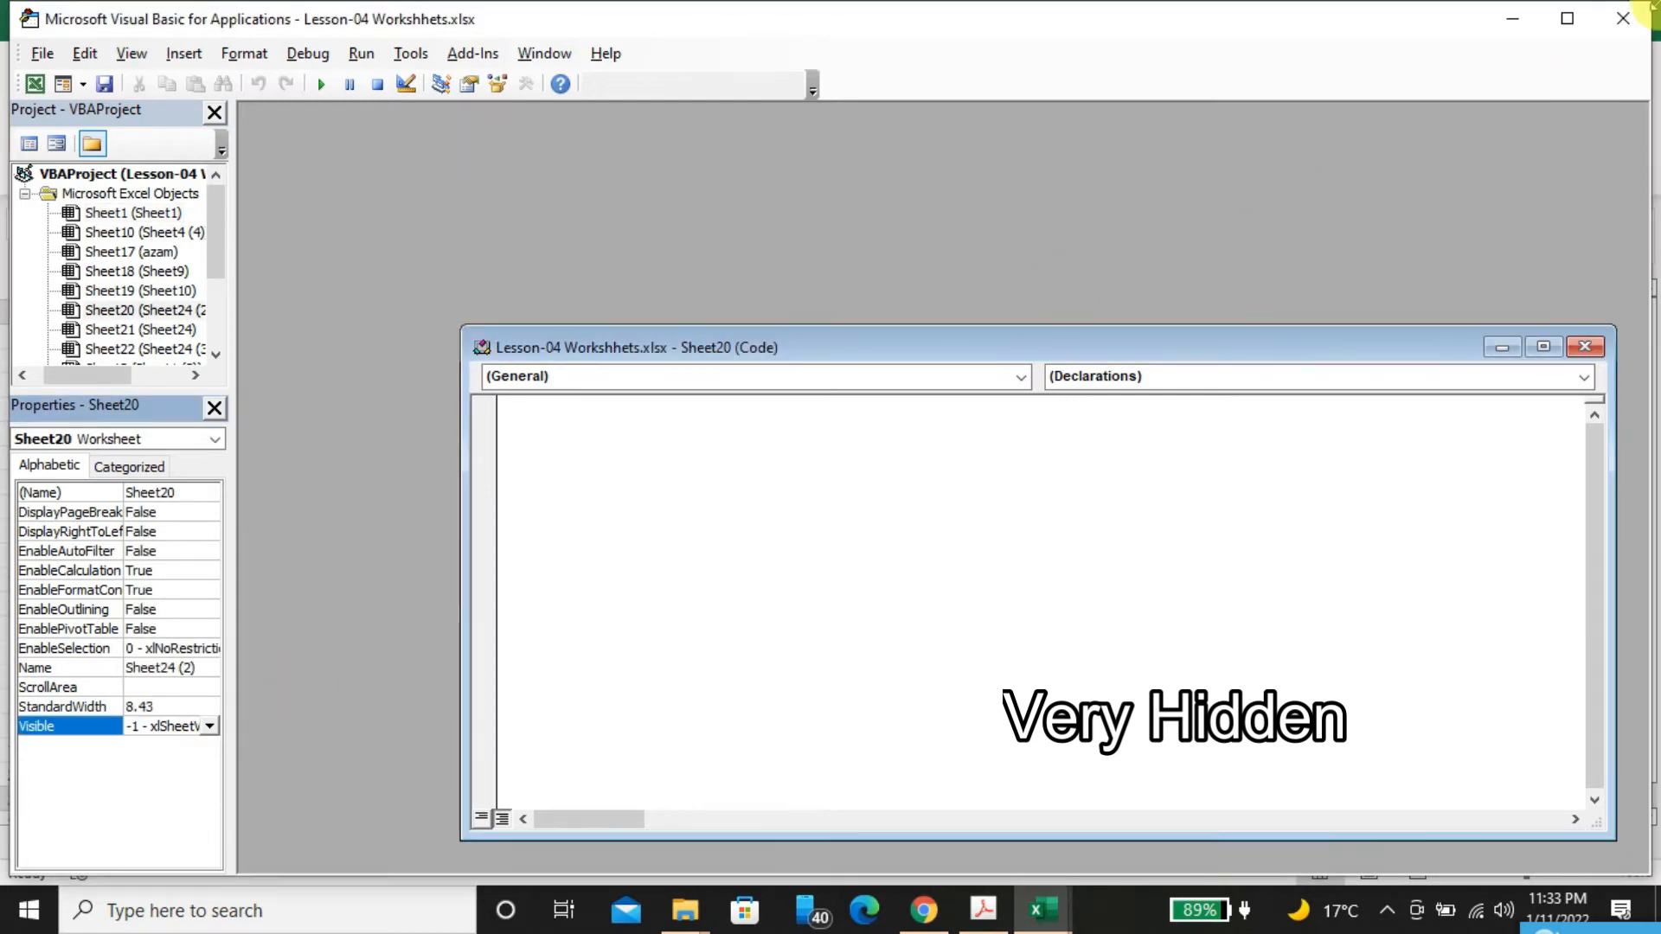
left_click(1623, 19)
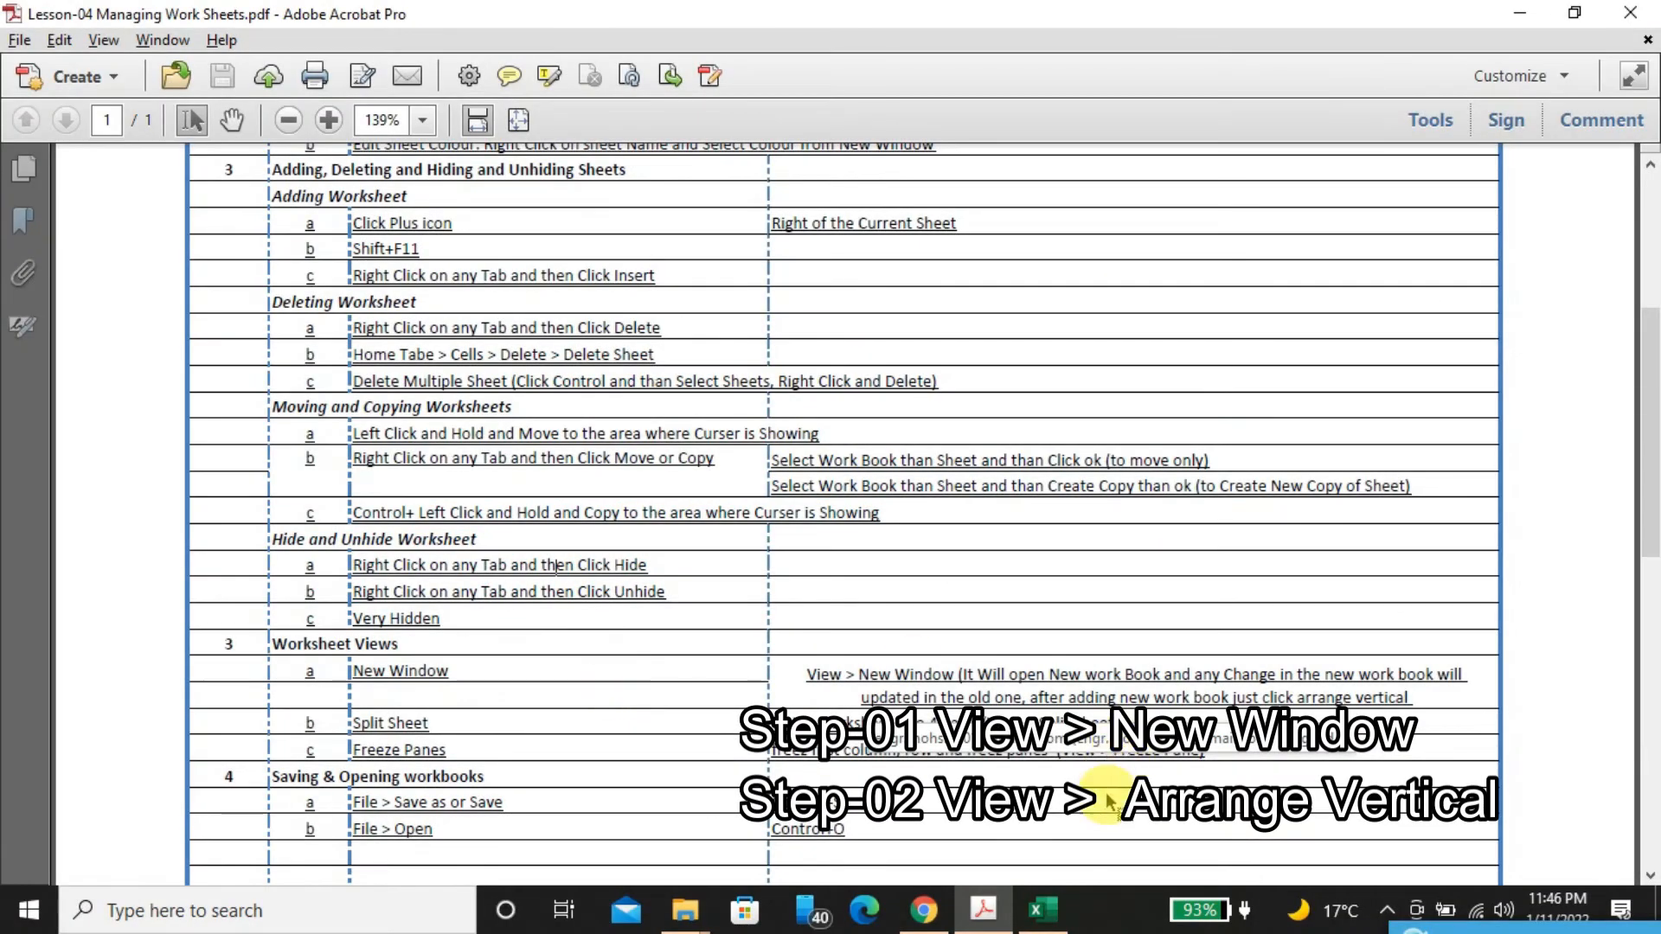
Switch to Excel and examine the monthly 2021 to 2023 table in Sheet24 (2) down past its Total row and back to the header
left_click(1042, 908)
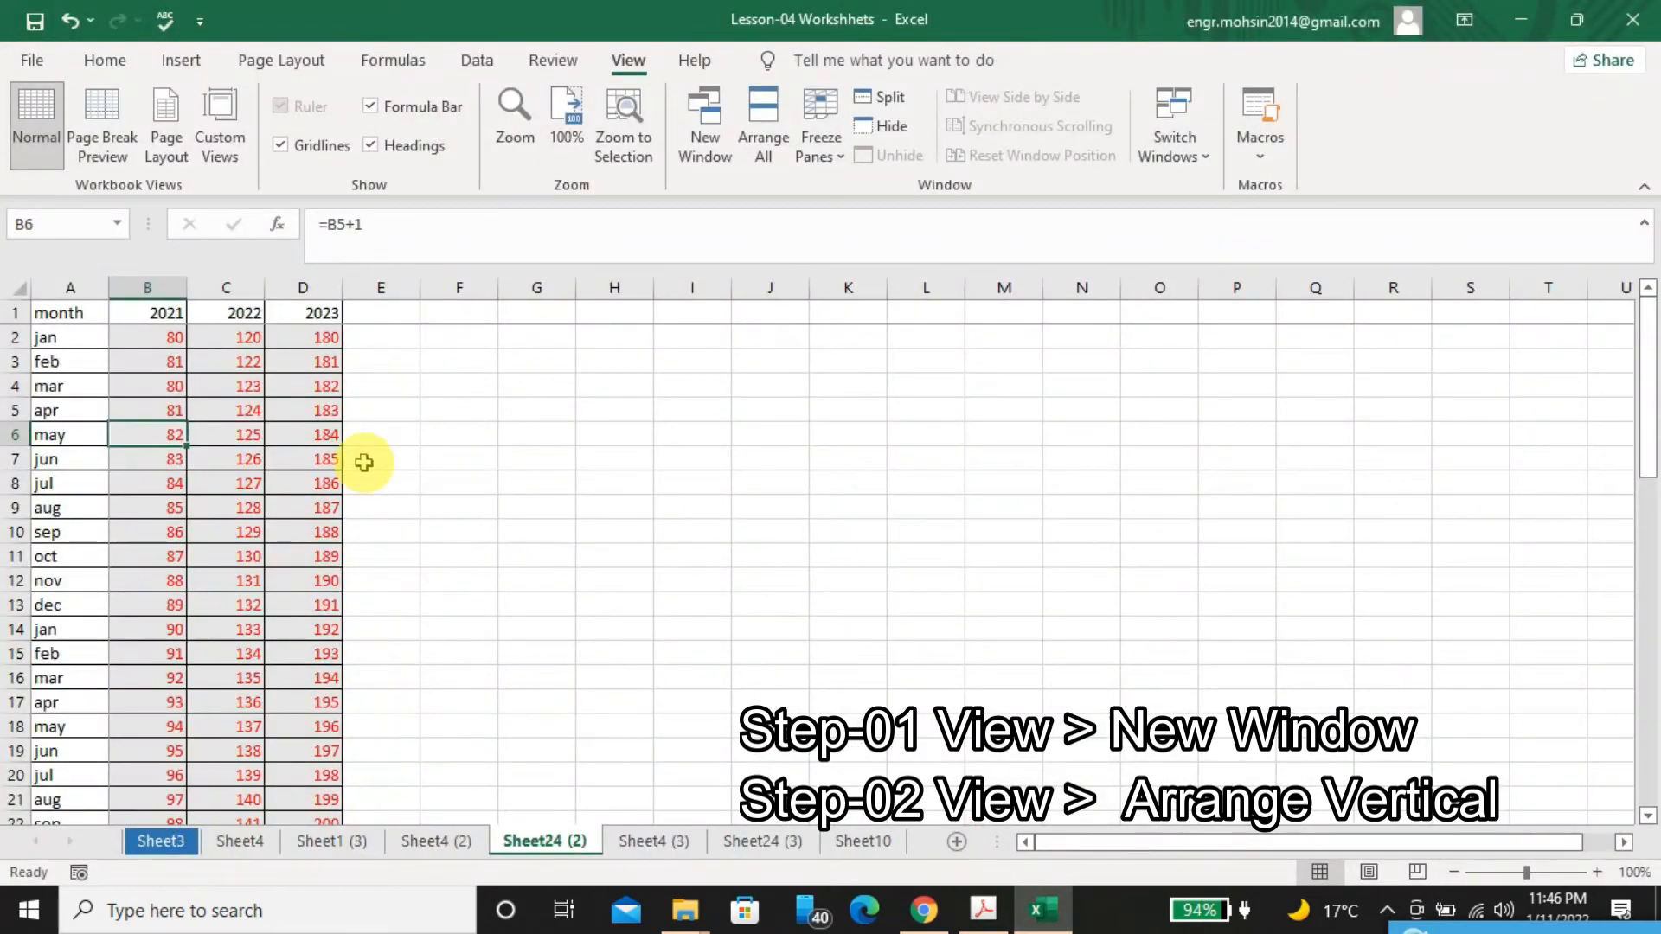
key("Up")
key("Up")
key("Up")
key("Up")
key("Up")
key("Down")
key("Down")
key("Down")
key("Down")
key("Down")
key("Down")
key("Down")
key("Down")
key("Down")
key("Down")
key("Down")
key("Down")
key("Down")
key("Down")
key("Down")
key("Down")
key("Down")
key("Down")
key("Down")
key("Down")
key("Down")
key("Down")
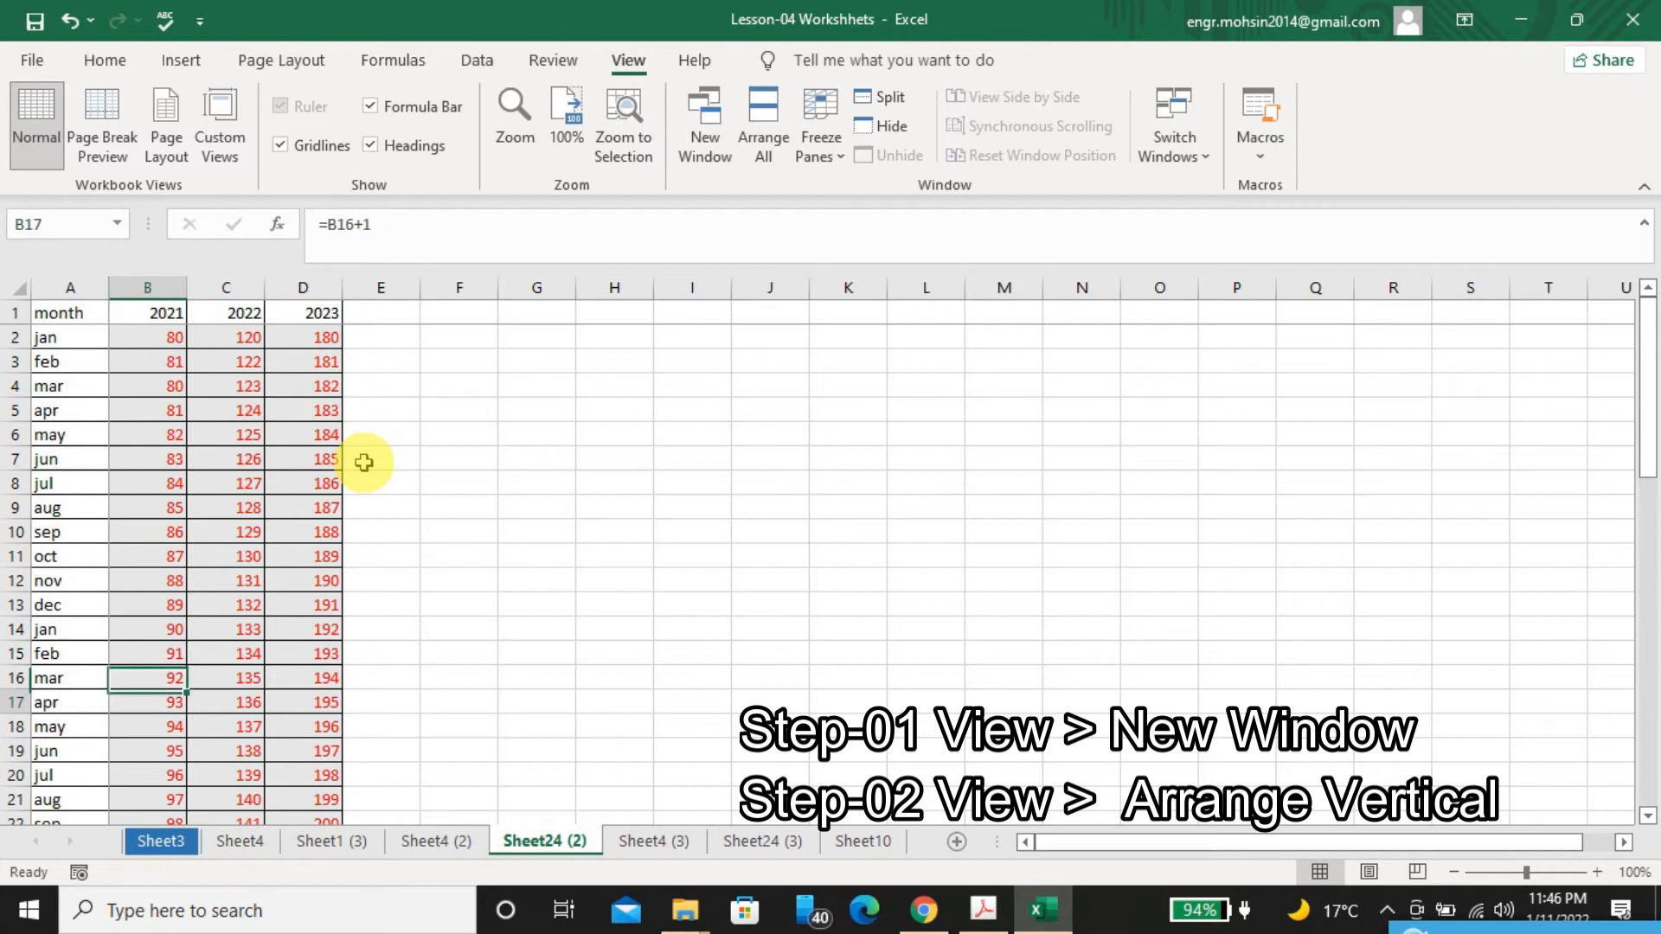
key("Down")
key("Down")
key("Down")
key("Down")
key("Down")
key("Down")
key("Down")
key("Down")
key("Down")
key("Down")
key("Down")
key("Down")
key("Down")
key("Down")
key("Down")
key("Down")
key("Down")
key("Down")
key("Down")
key("Down")
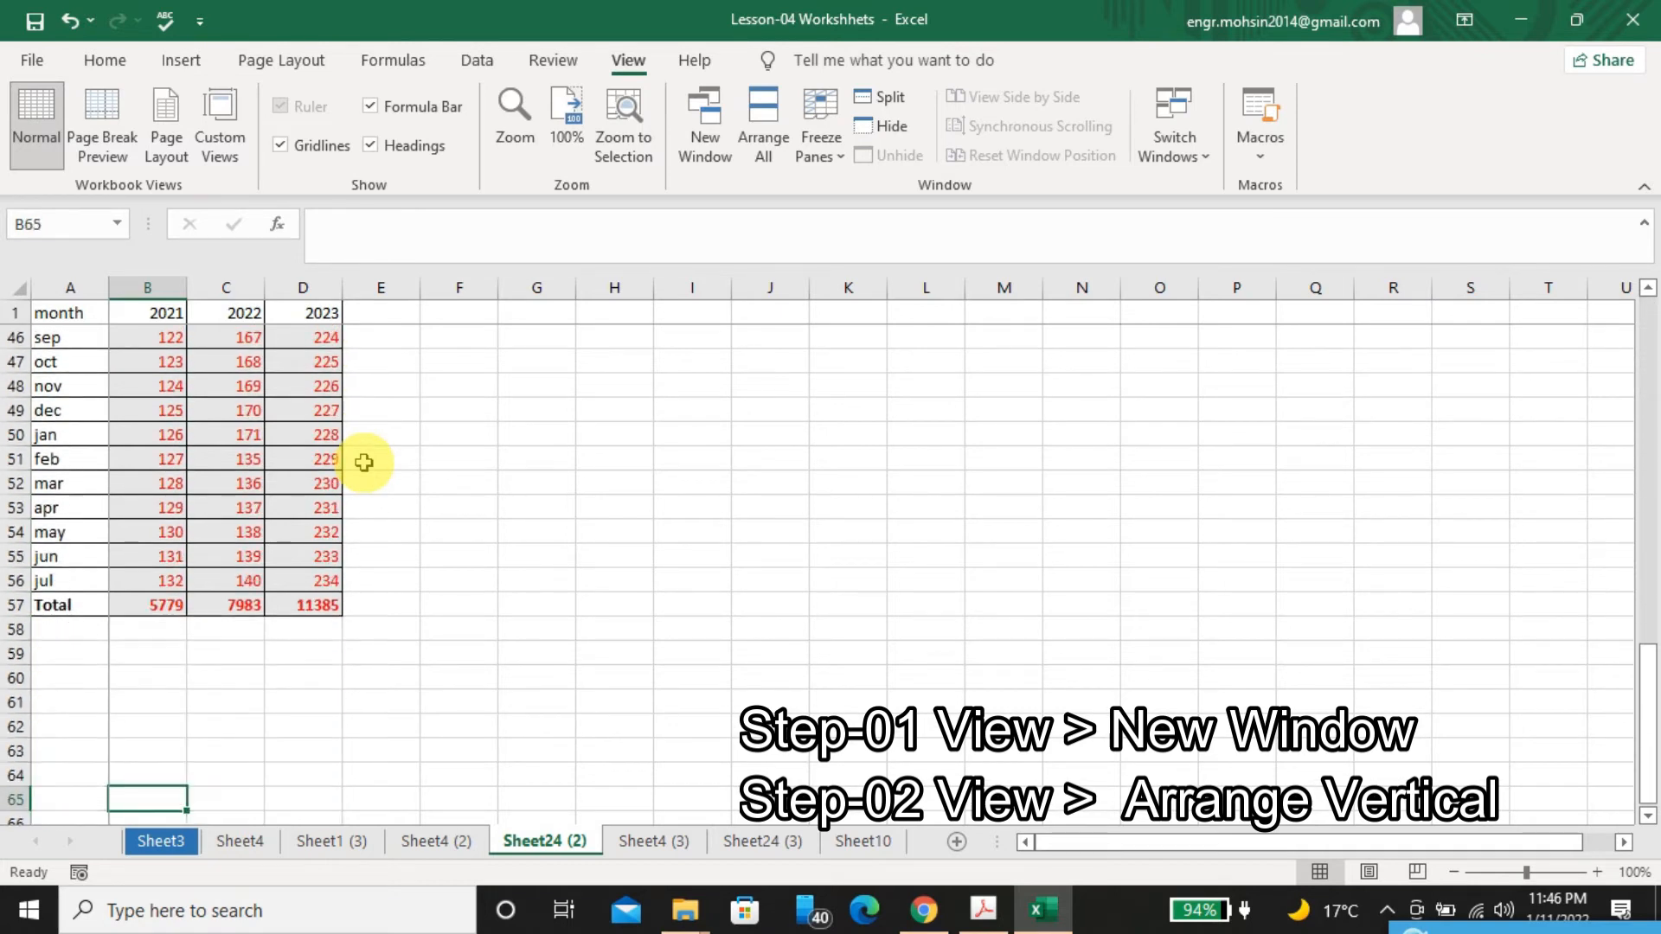
key("Up")
key("Up")
key("Up")
key("Up")
key("Up")
key("Up")
key("Up")
key("Up")
key("Up")
key("Up")
key("Up")
key("Up")
key("Up")
key("Up")
key("Up")
key("Up")
key("Up")
key("Up")
key("Up")
key("Up")
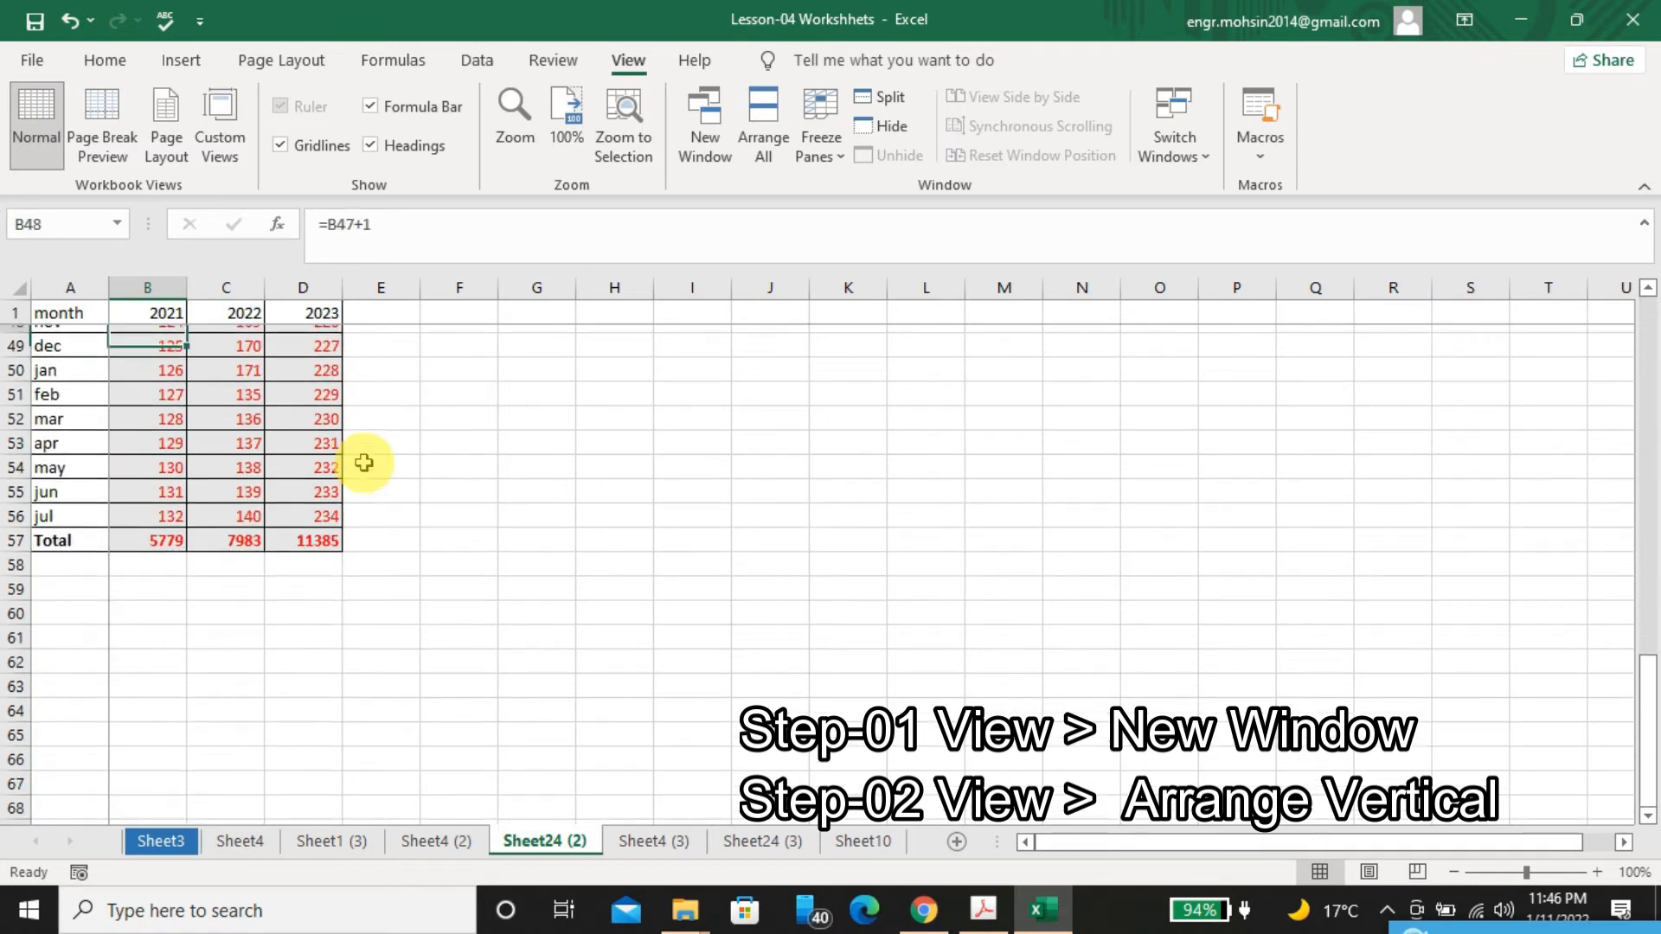
key("Up")
key("Up")
key("Up")
key("Up")
key("Up")
key("Up")
key("Up")
key("Up")
key("Up")
key("Up")
key("Up")
key("Up")
key("Up")
key("Up")
key("Up")
key("Up")
key("Up")
key("Up")
key("Up")
key("Up")
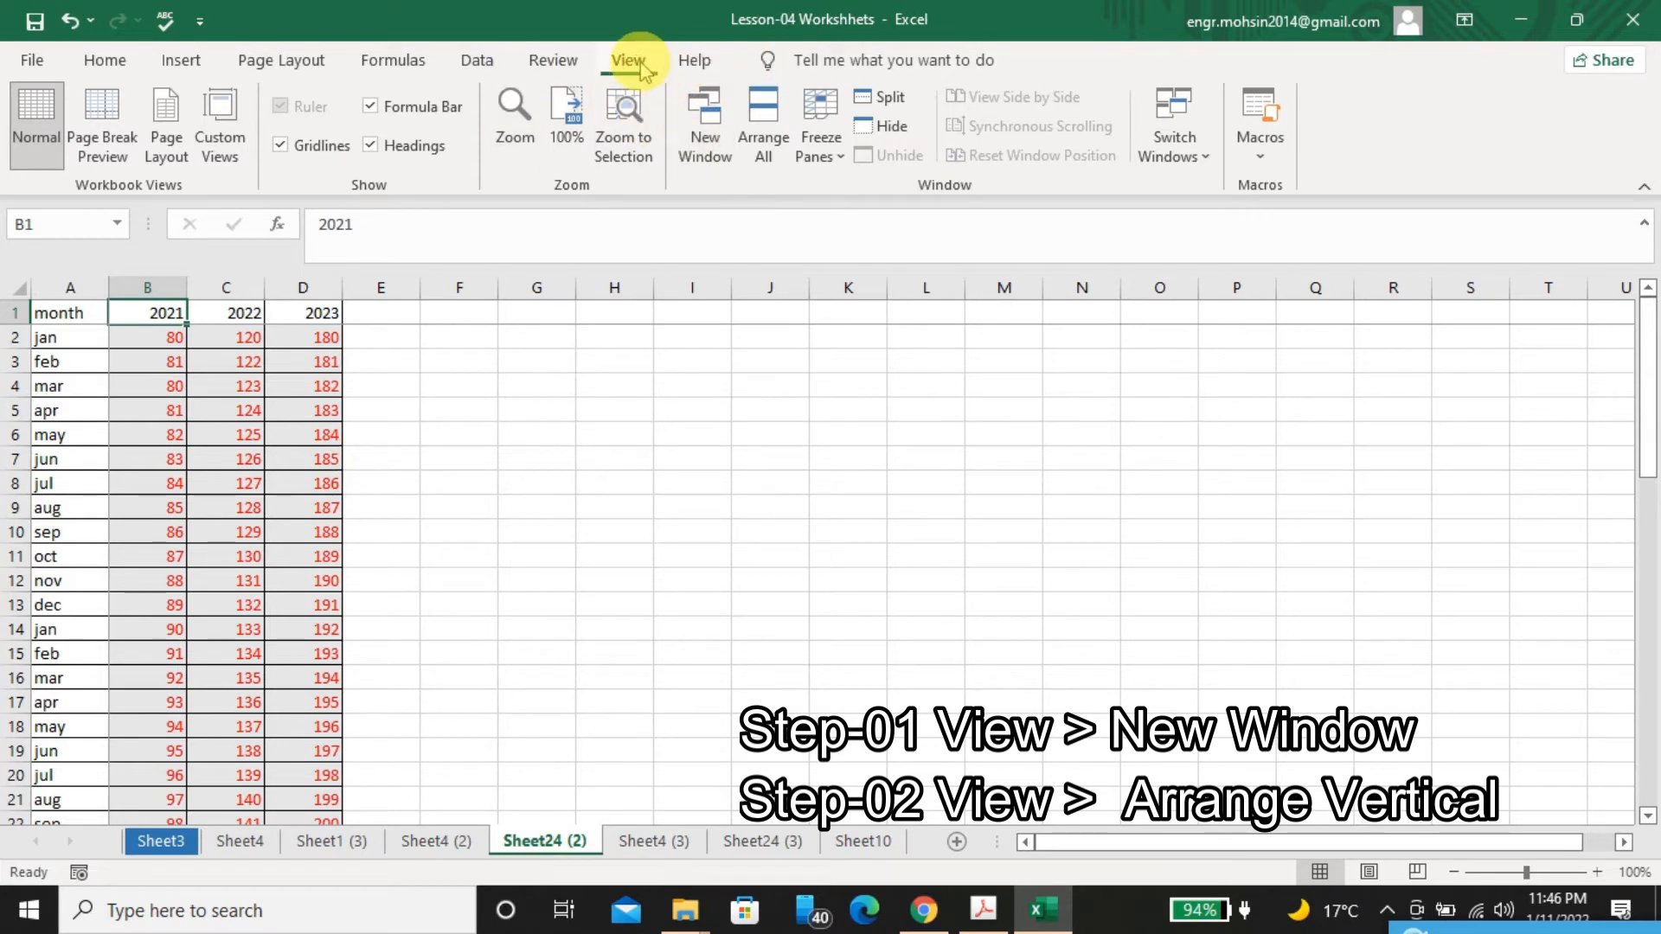
Open a second window of the workbook, arrange the windows vertically, and activate the original workbook window
left_click(703, 117)
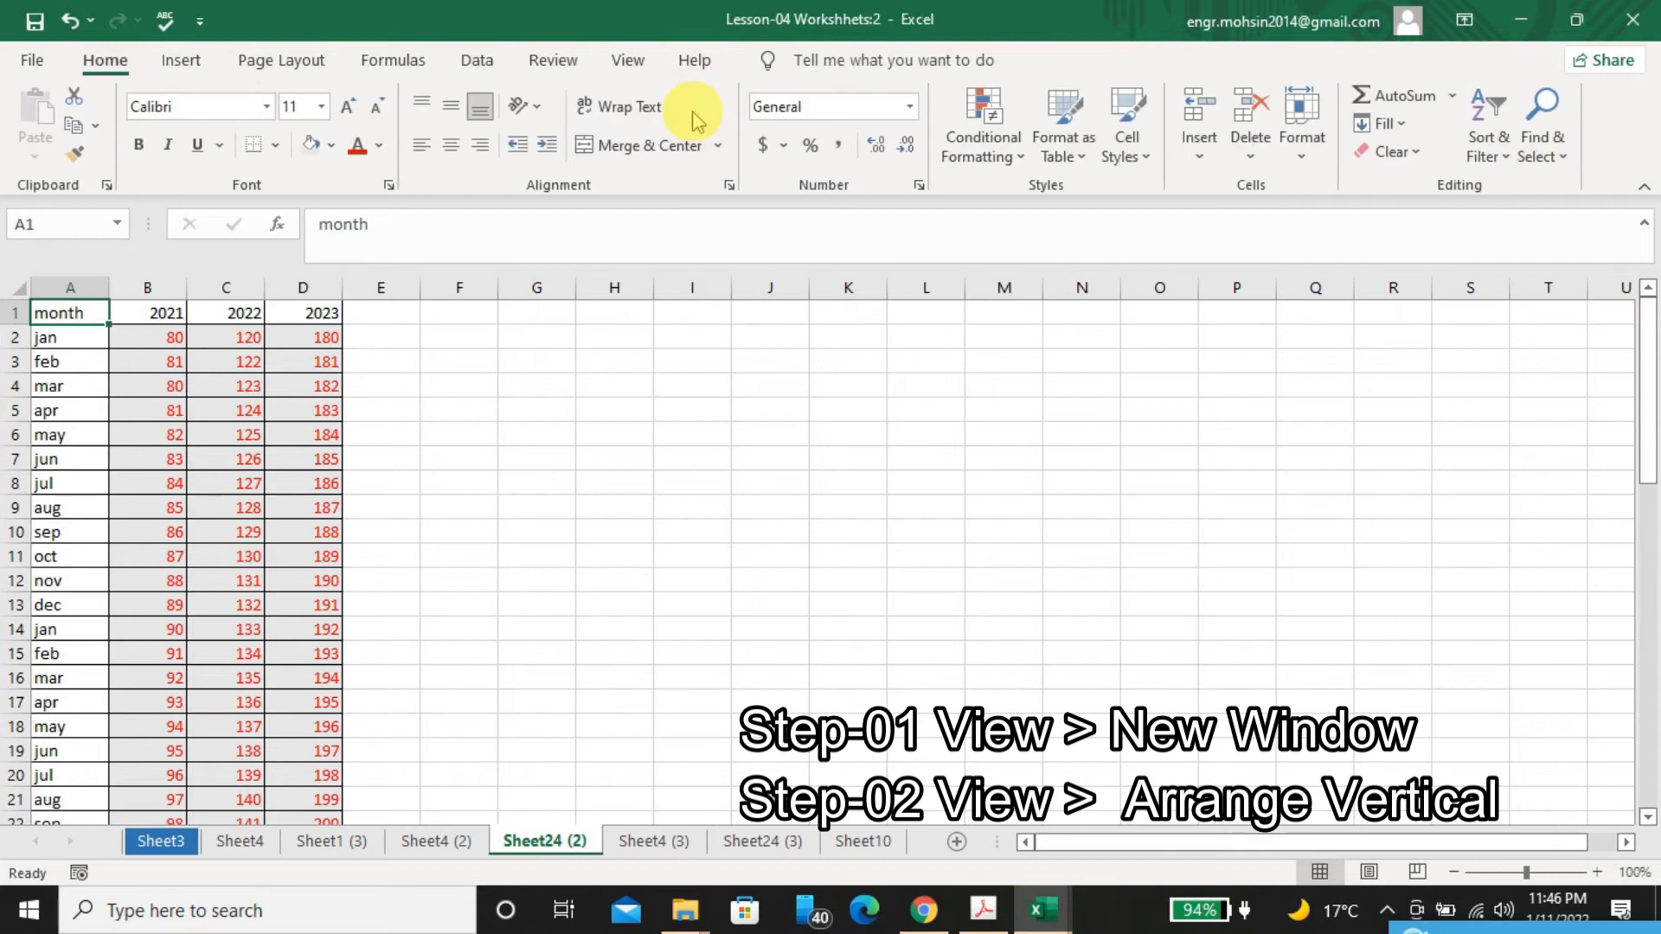
left_click(623, 63)
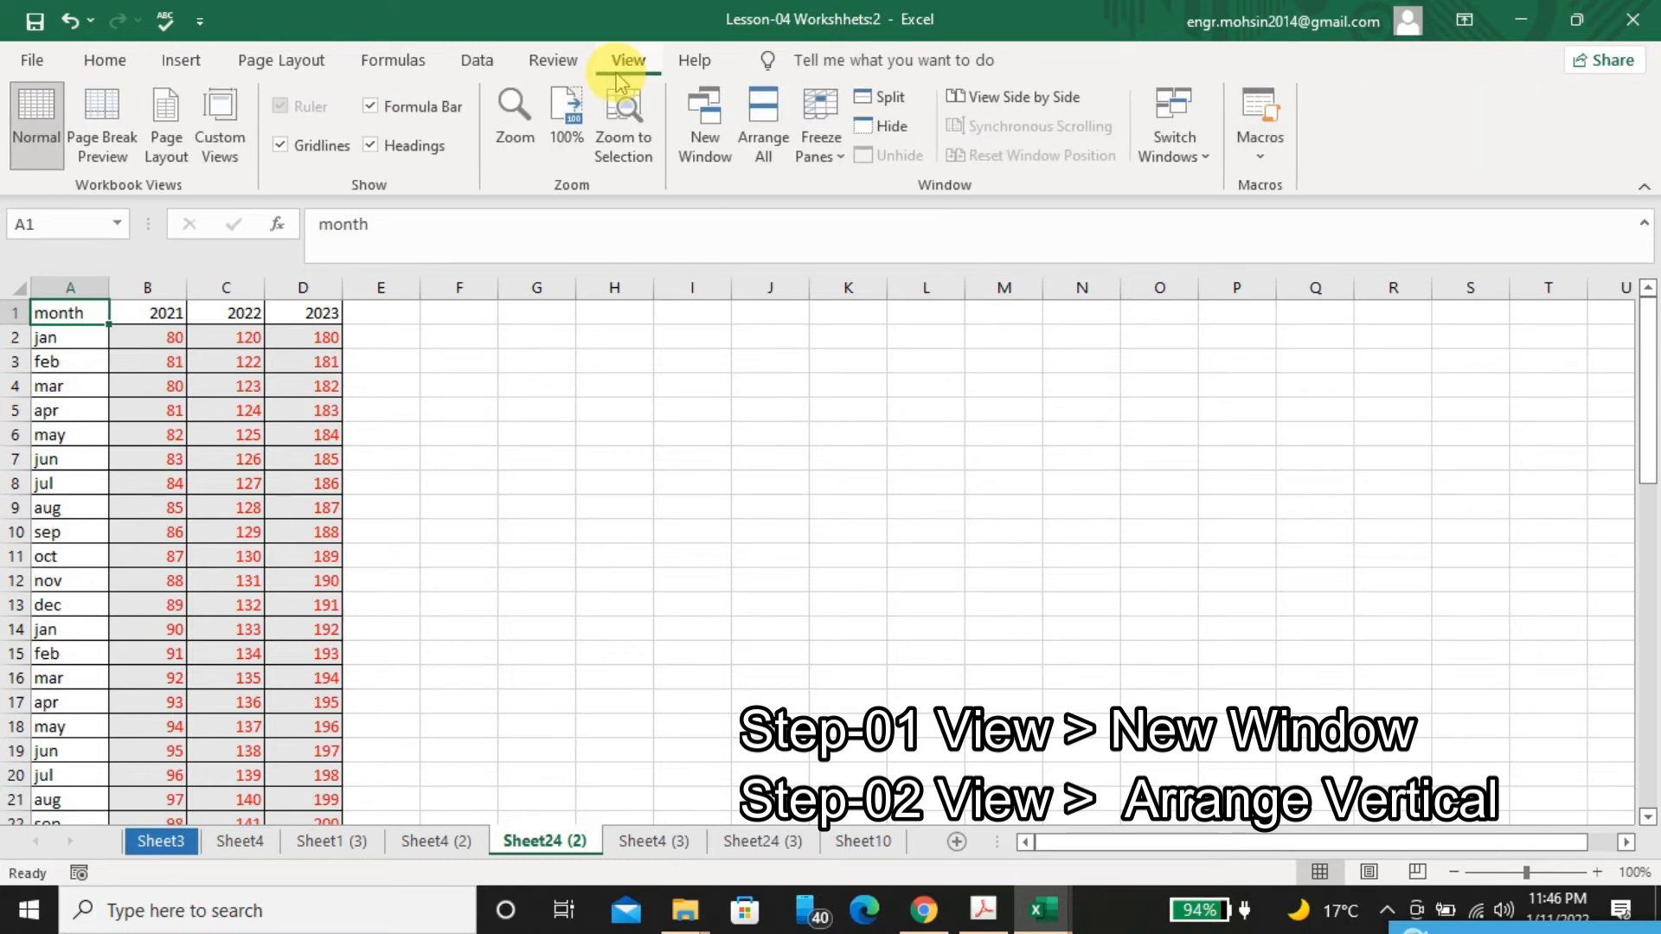
left_click(765, 108)
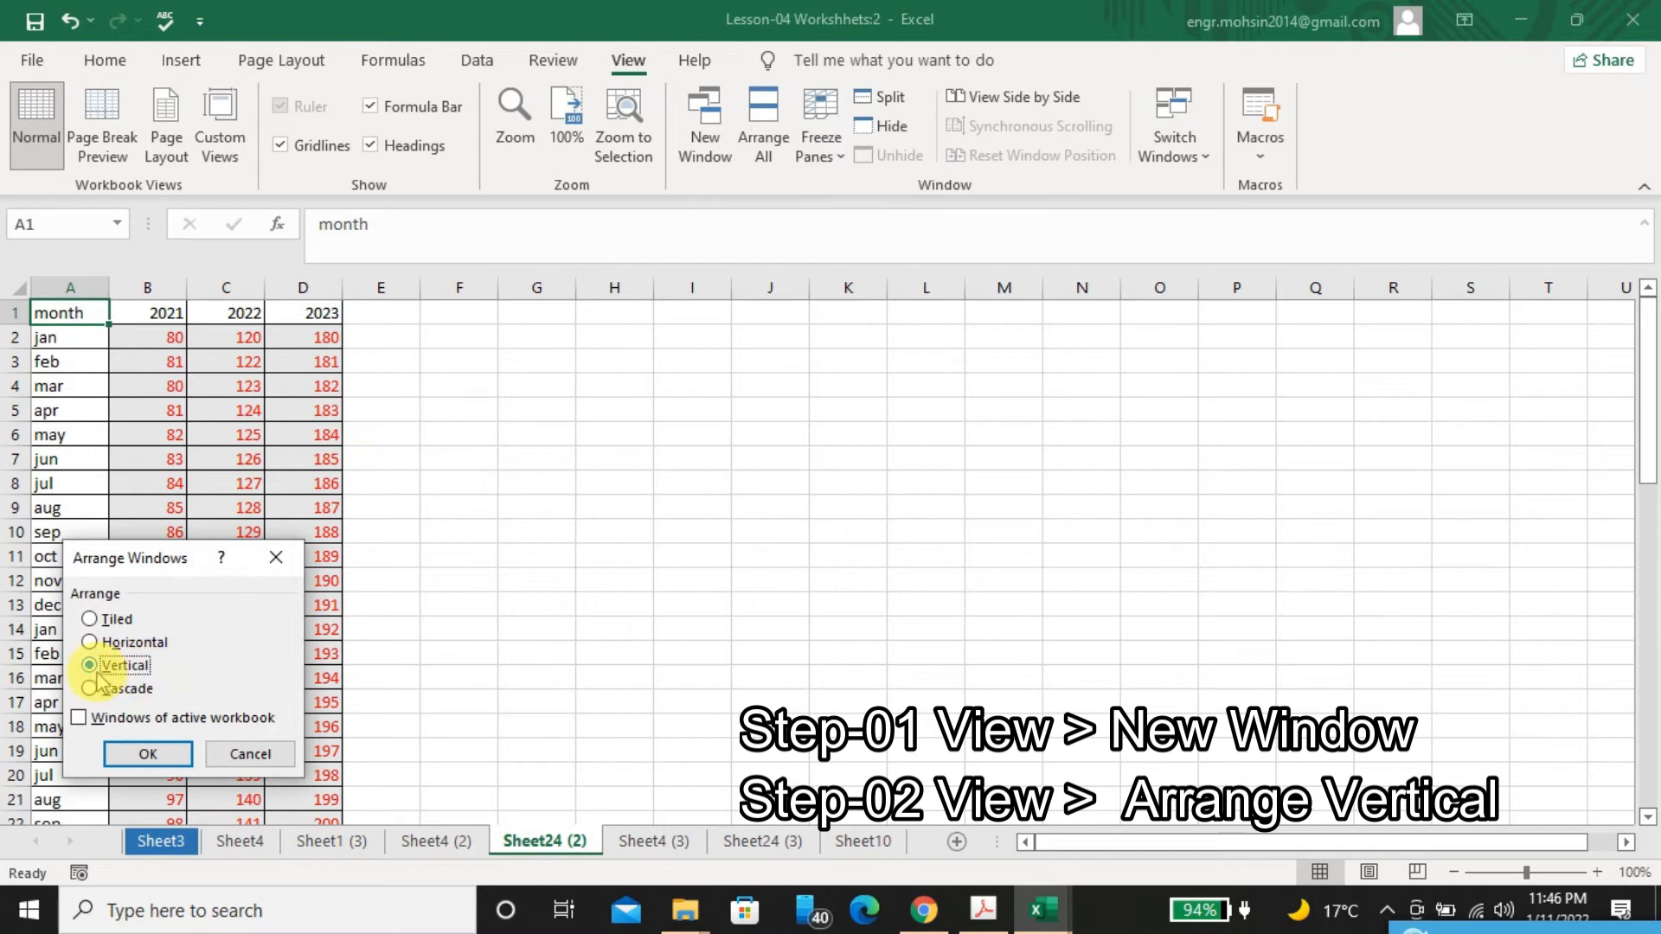
left_click(148, 751)
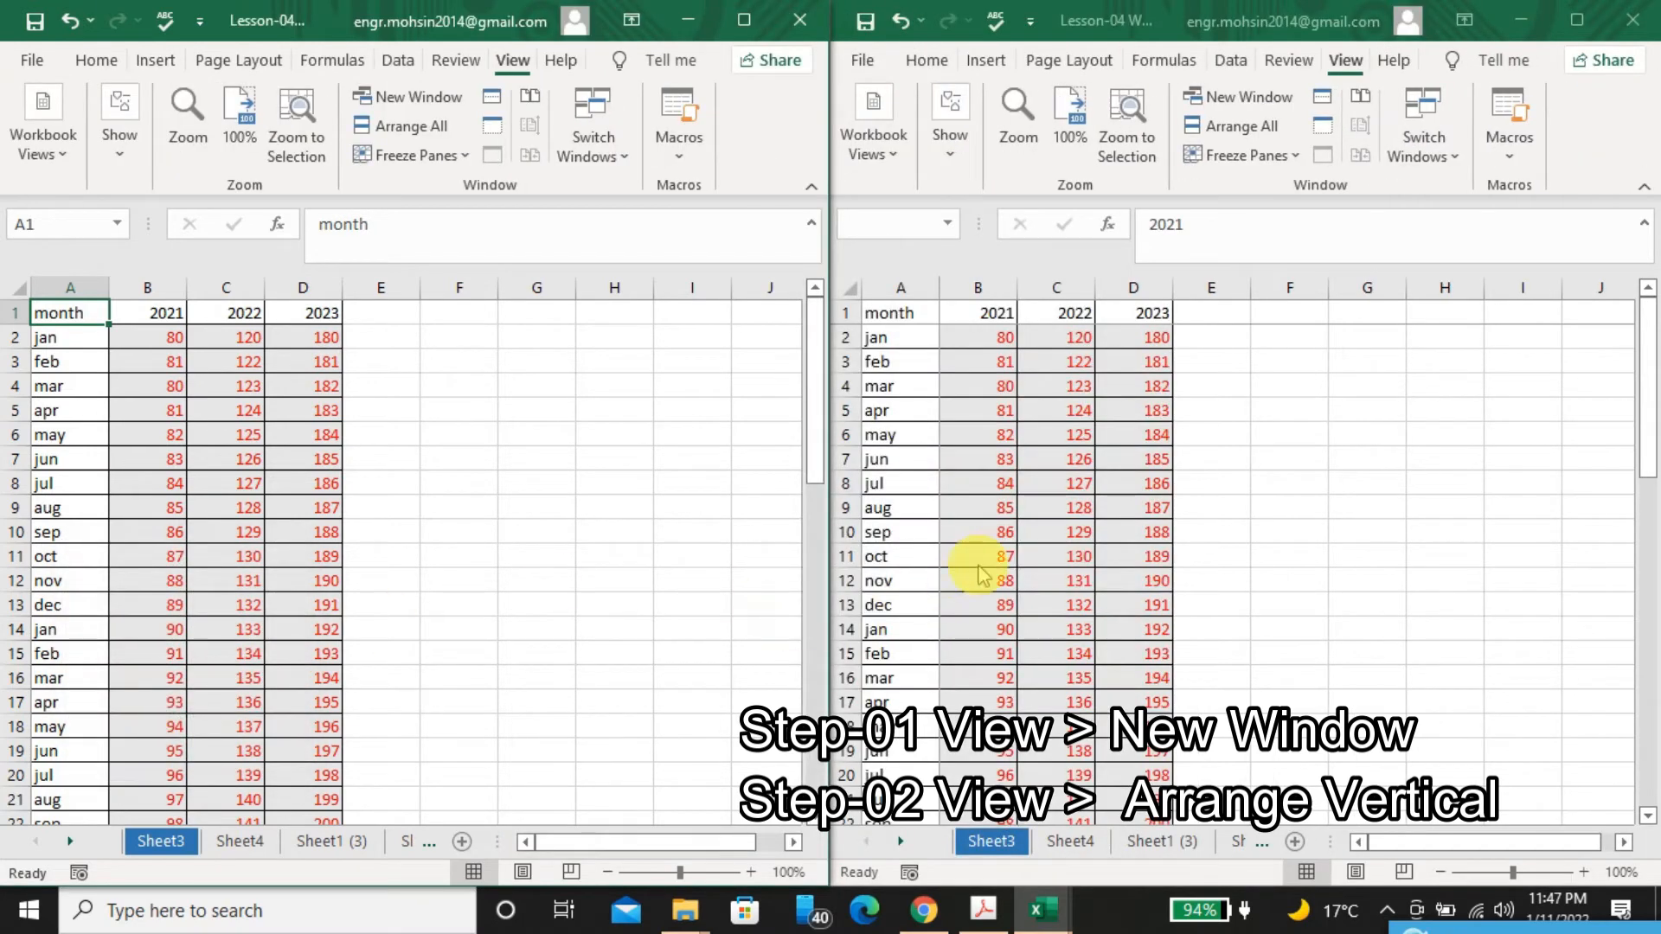
left_click(989, 560)
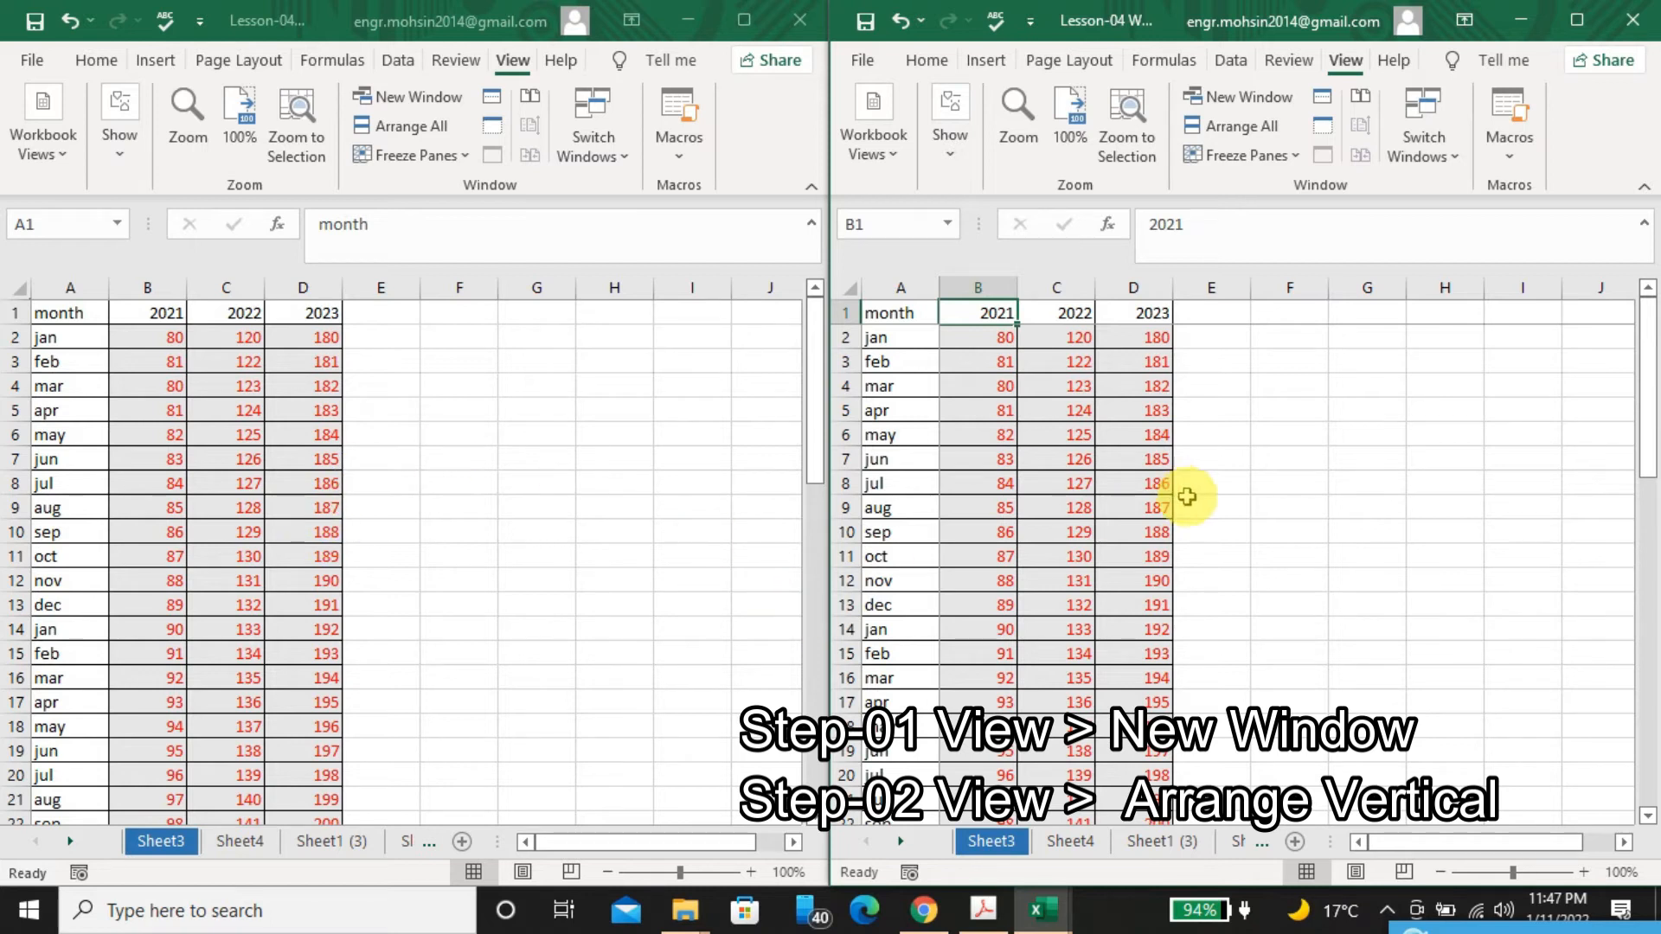
View the Total row in one workbook window, and set cell C8 (jul 2022) to 147 in the other window
key("ctrl+End")
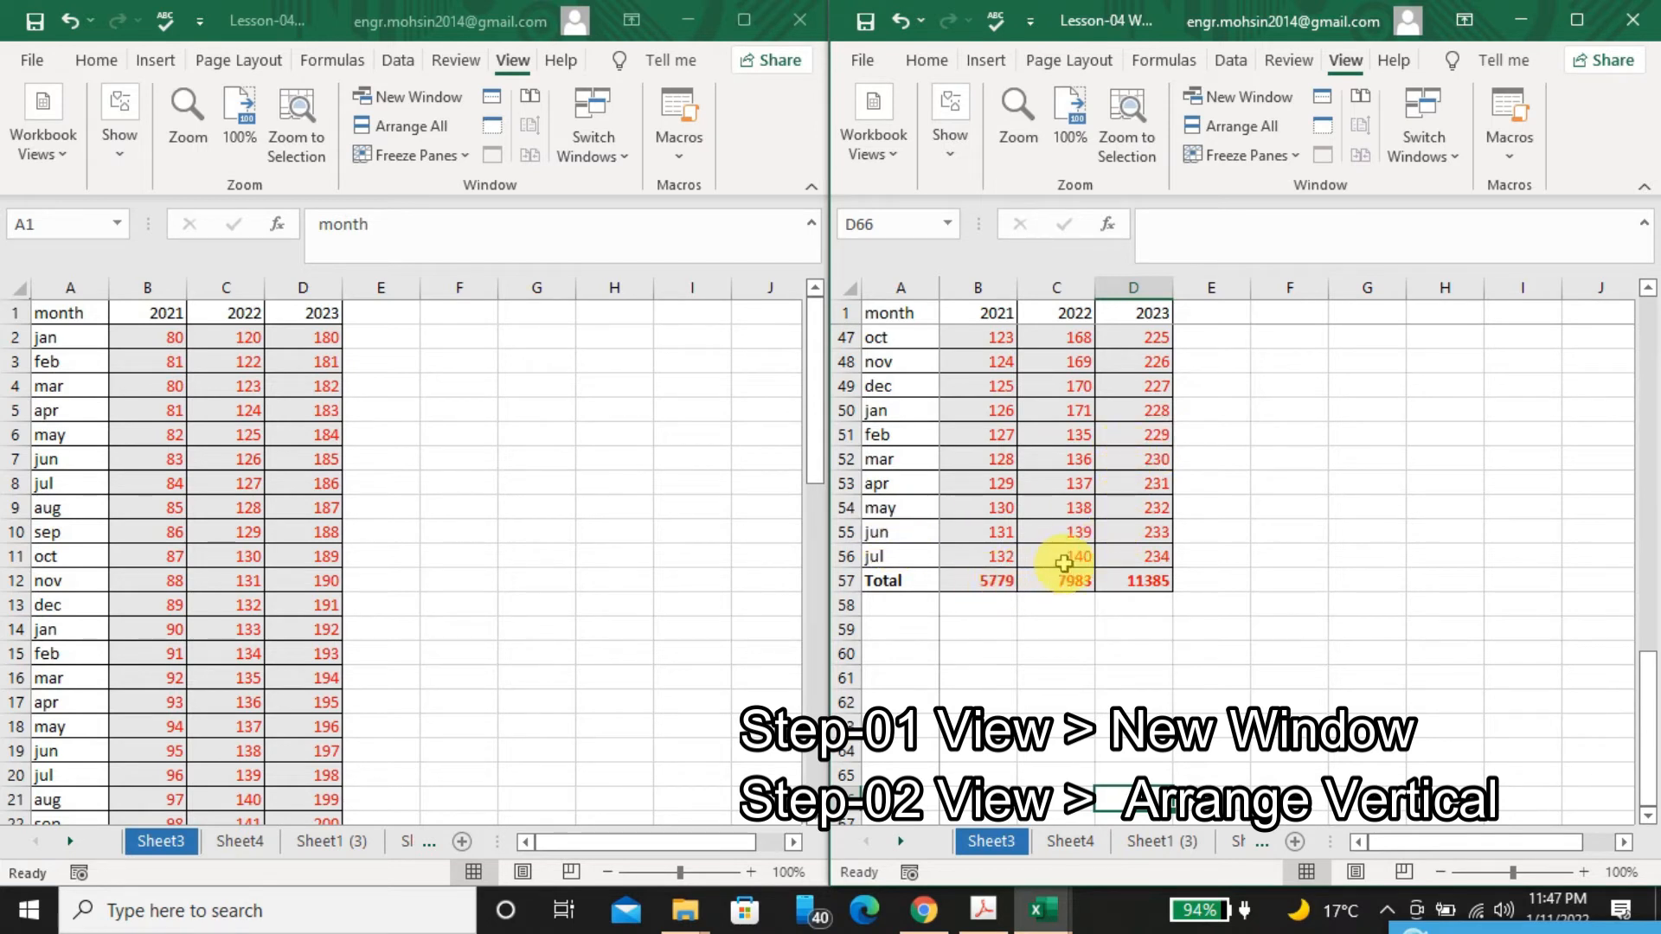
left_click(249, 536)
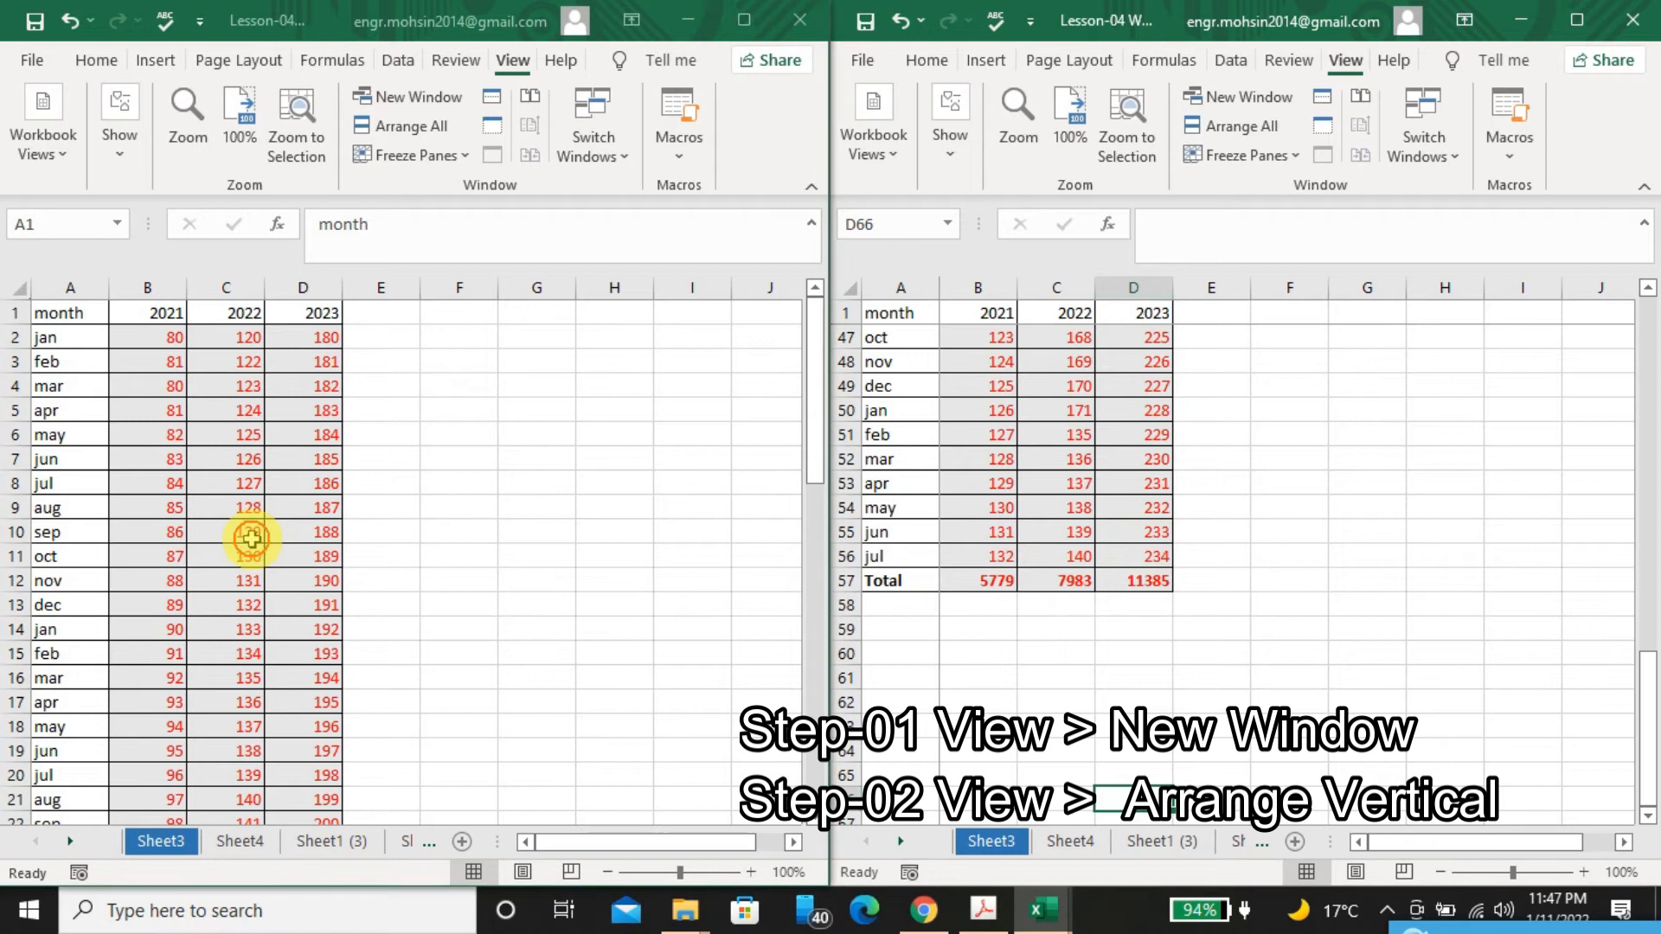
left_click(216, 487)
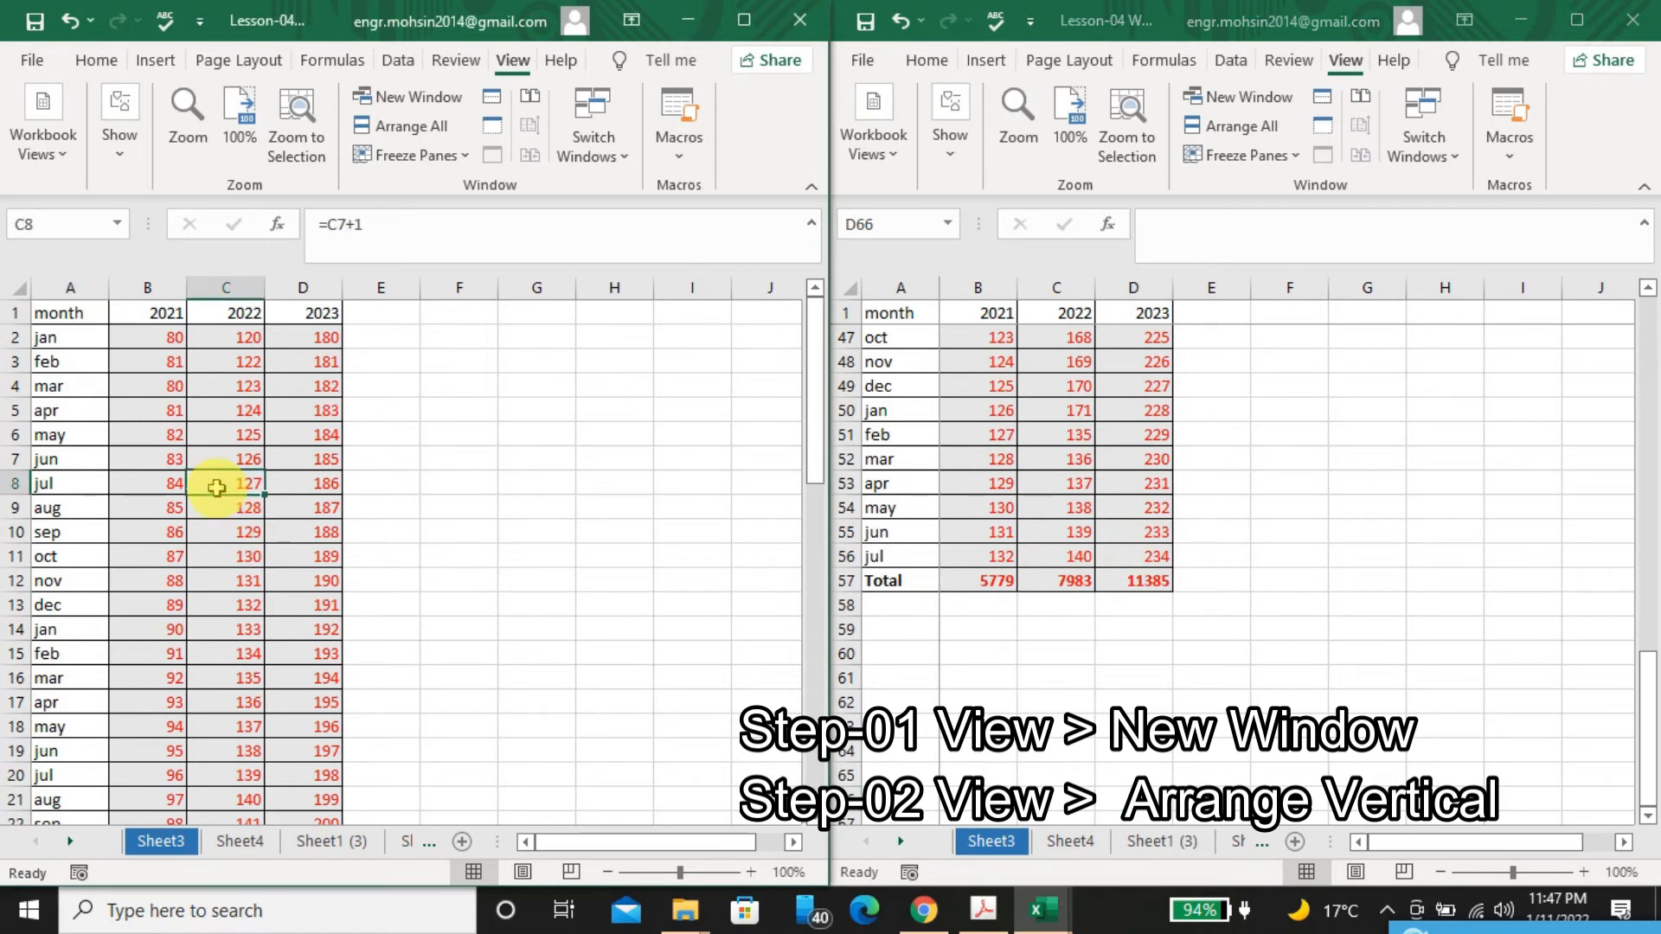
type("1")
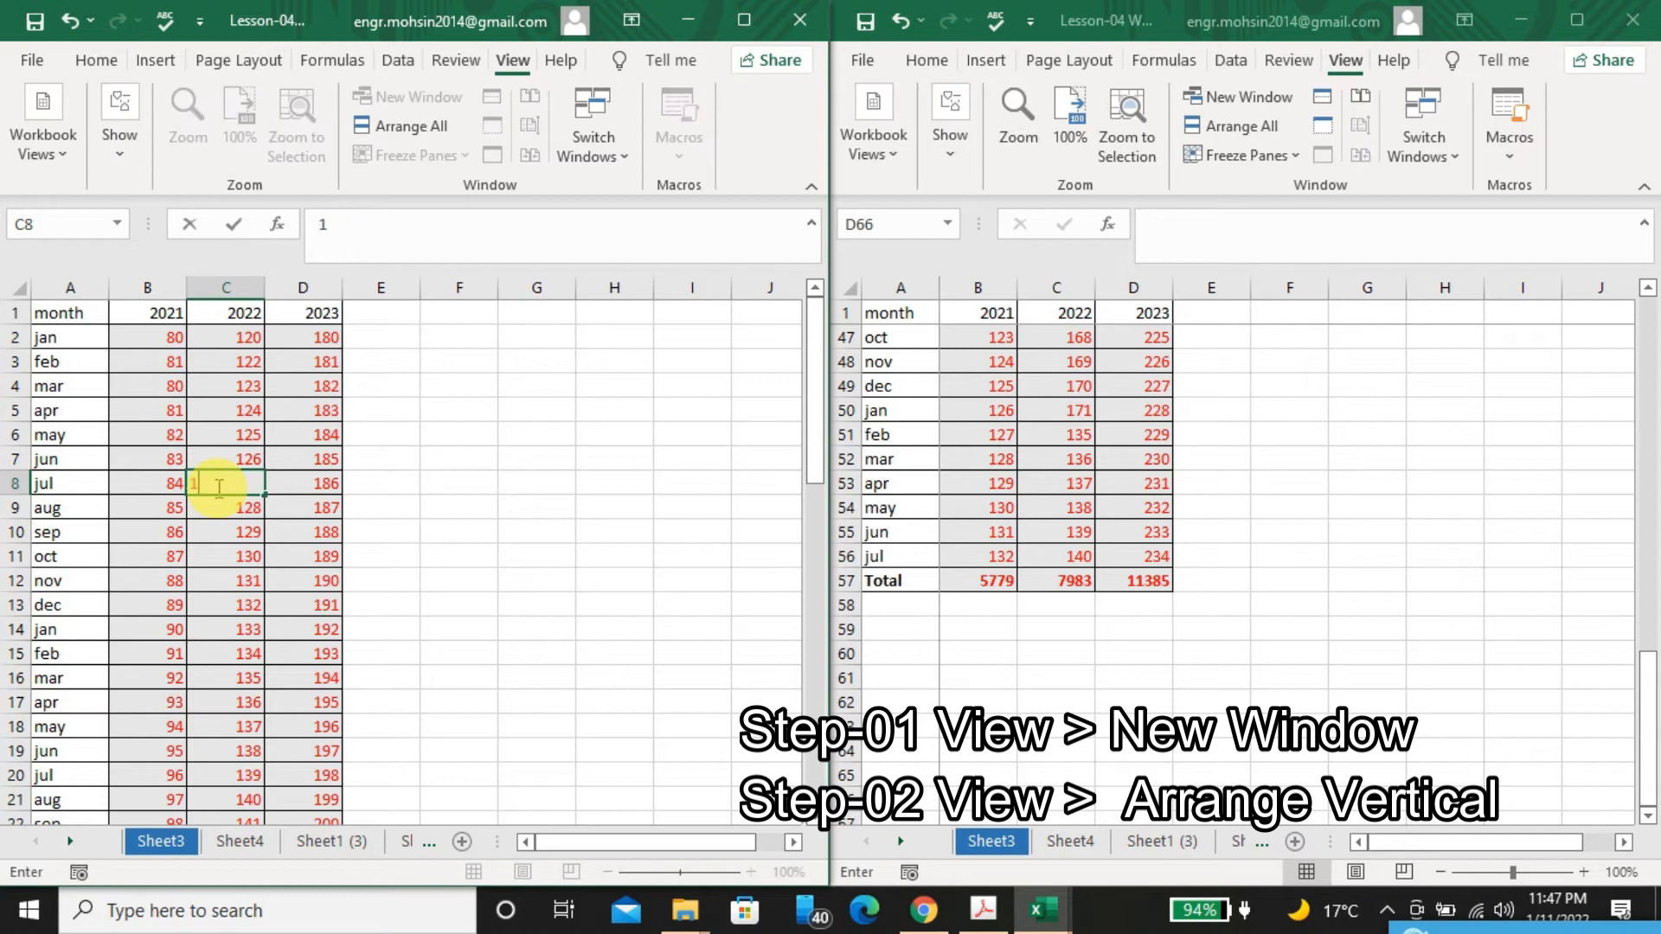
type("47")
key("Return")
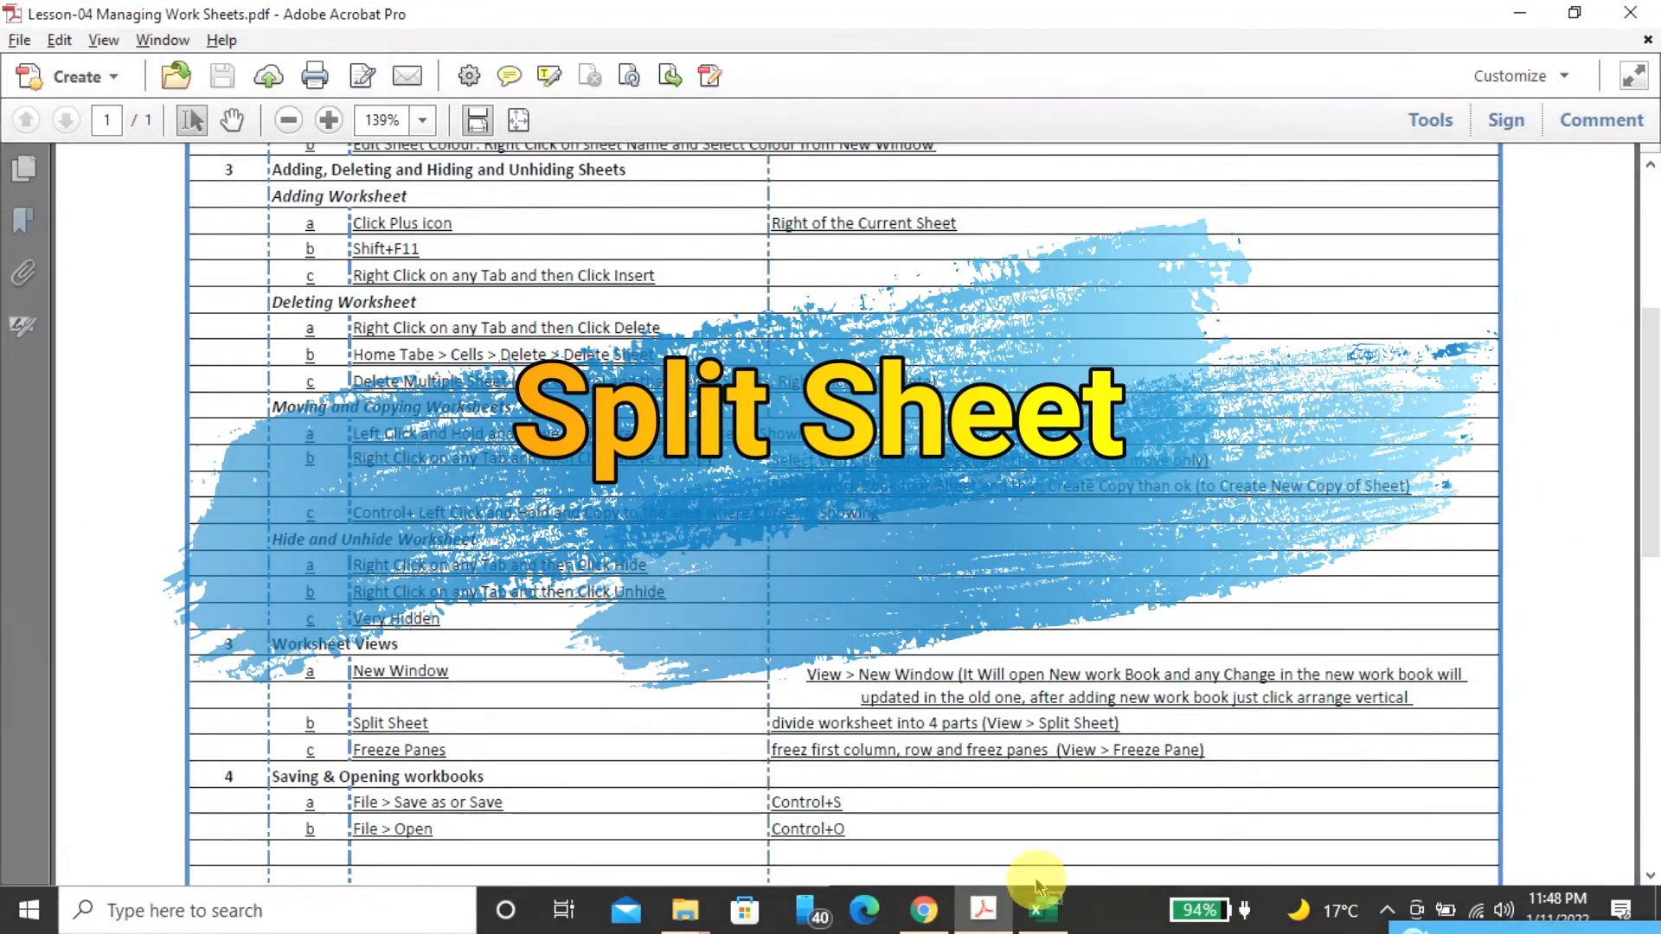
Switch to Excel, maximize the workbook window, and split Sheet24 (2) into four panes that each show the table from column A
left_click(1039, 891)
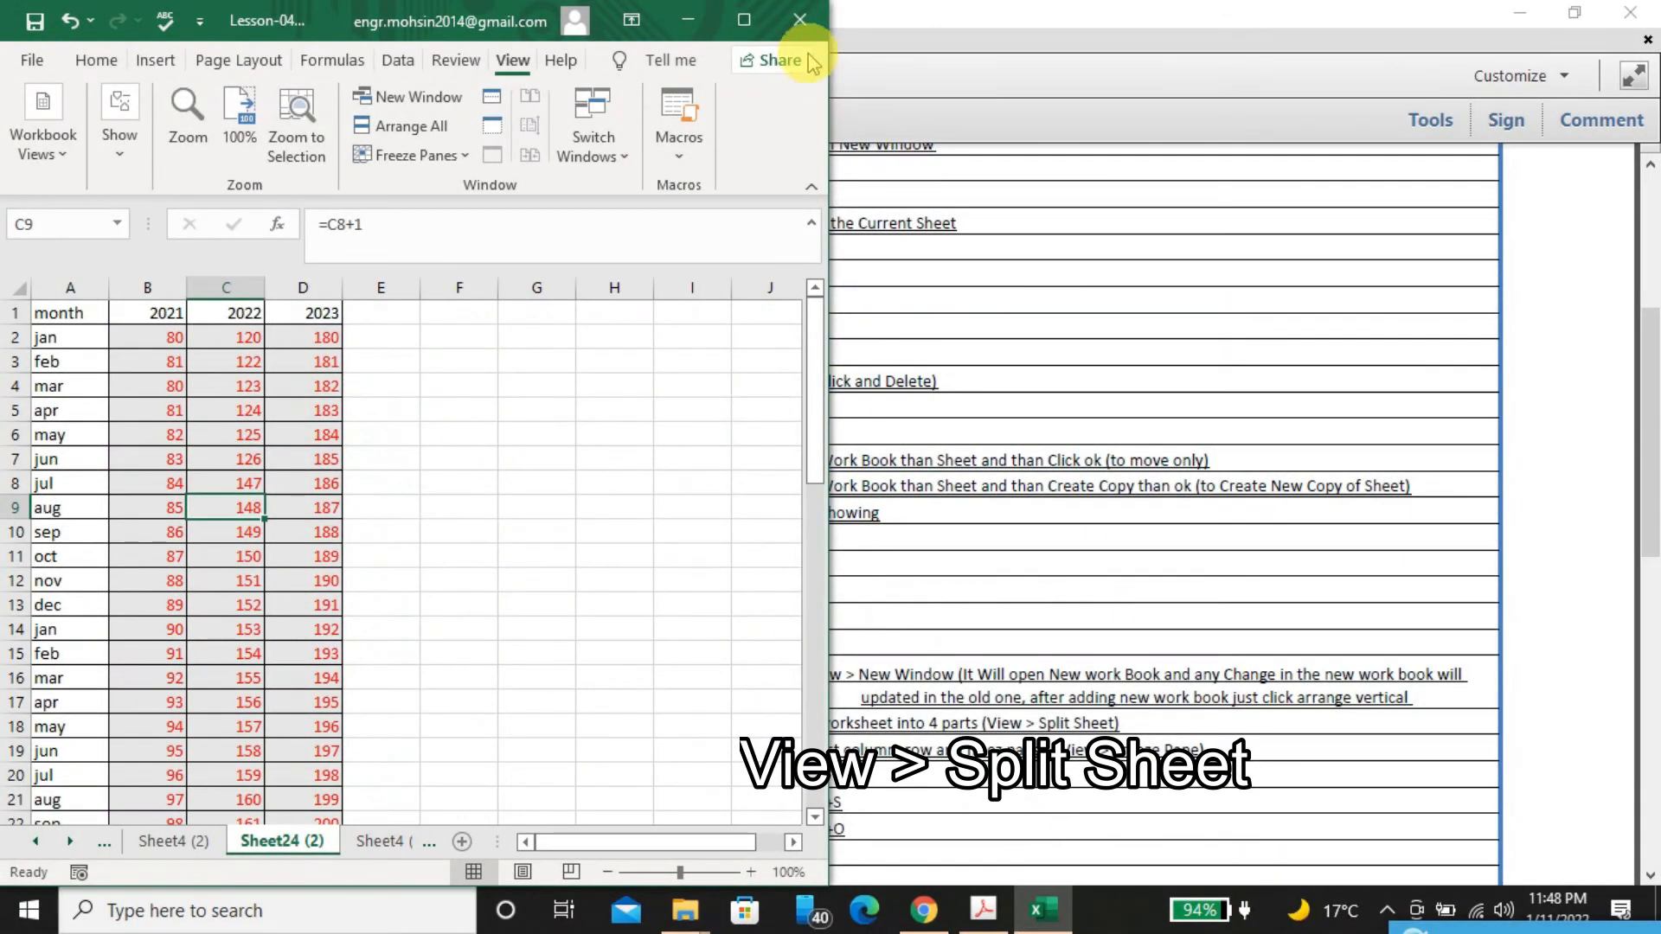
left_click(744, 19)
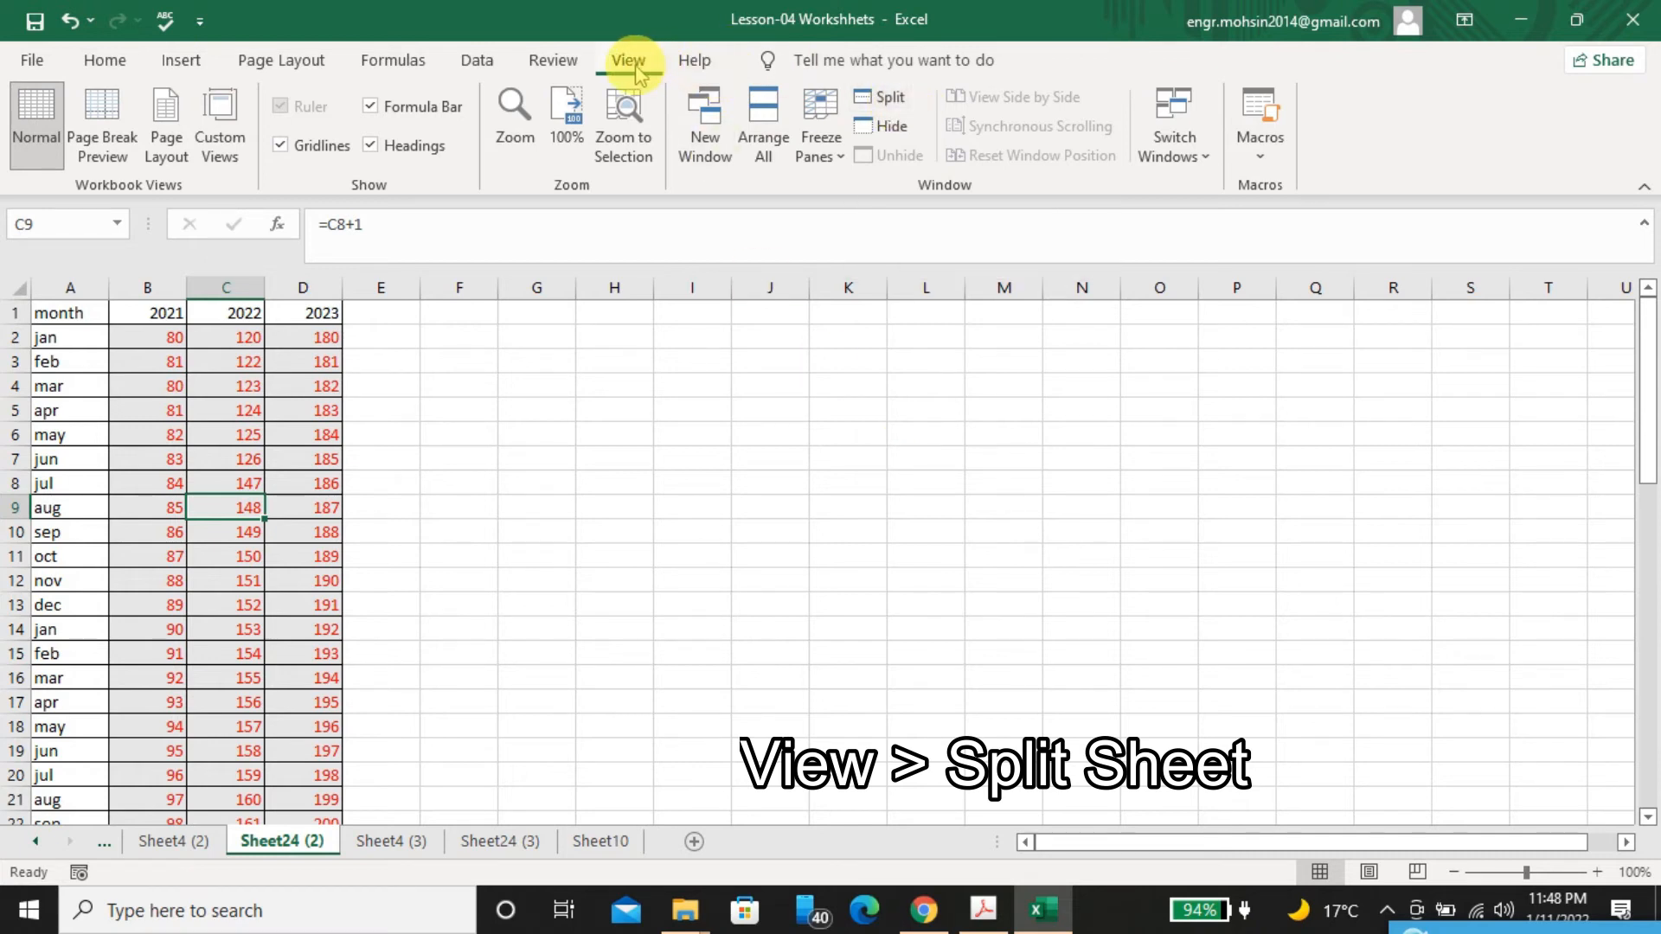
left_click(891, 101)
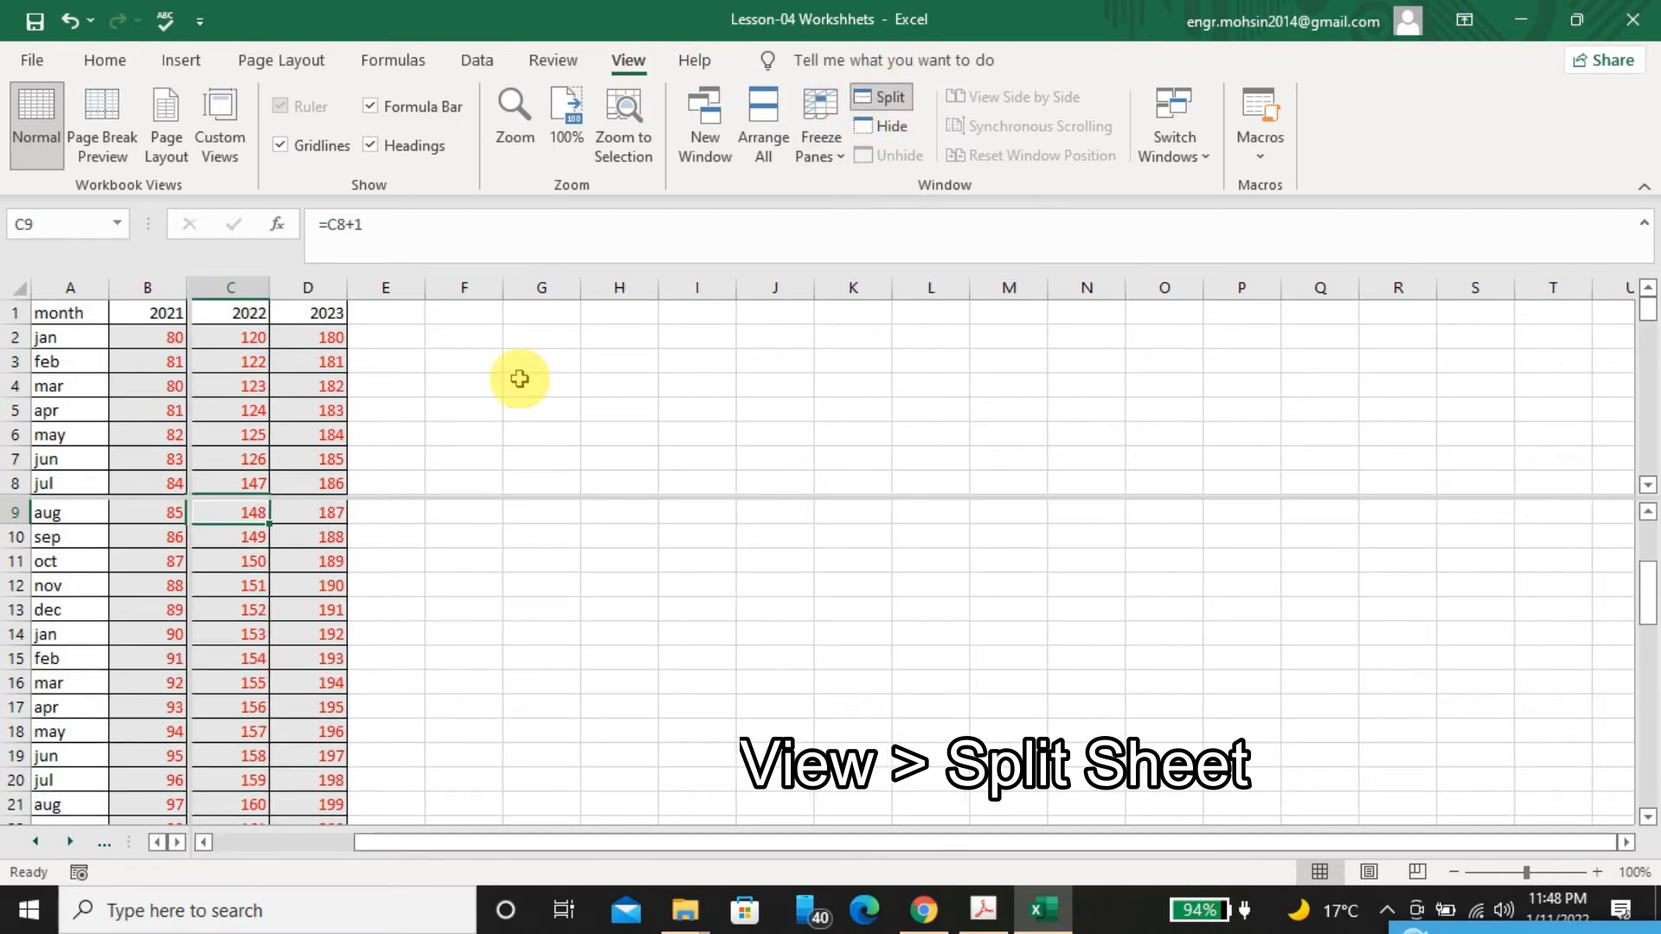
left_click_drag(187, 498, 842, 538)
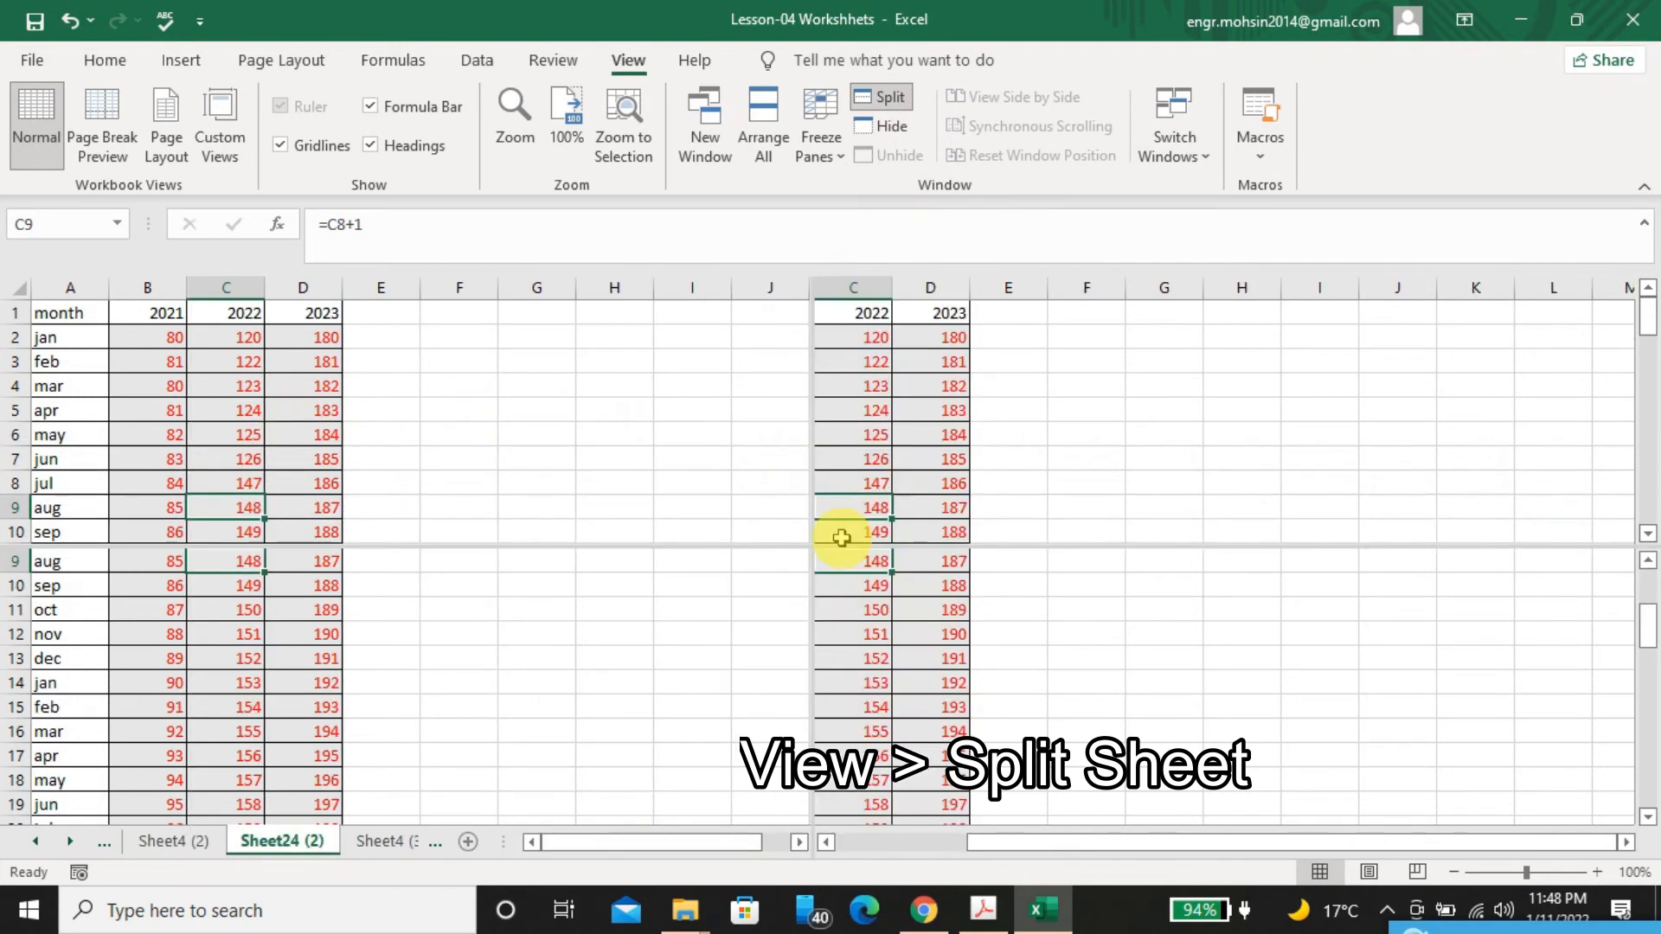
left_click(1061, 682)
left_click_drag(632, 844, 560, 841)
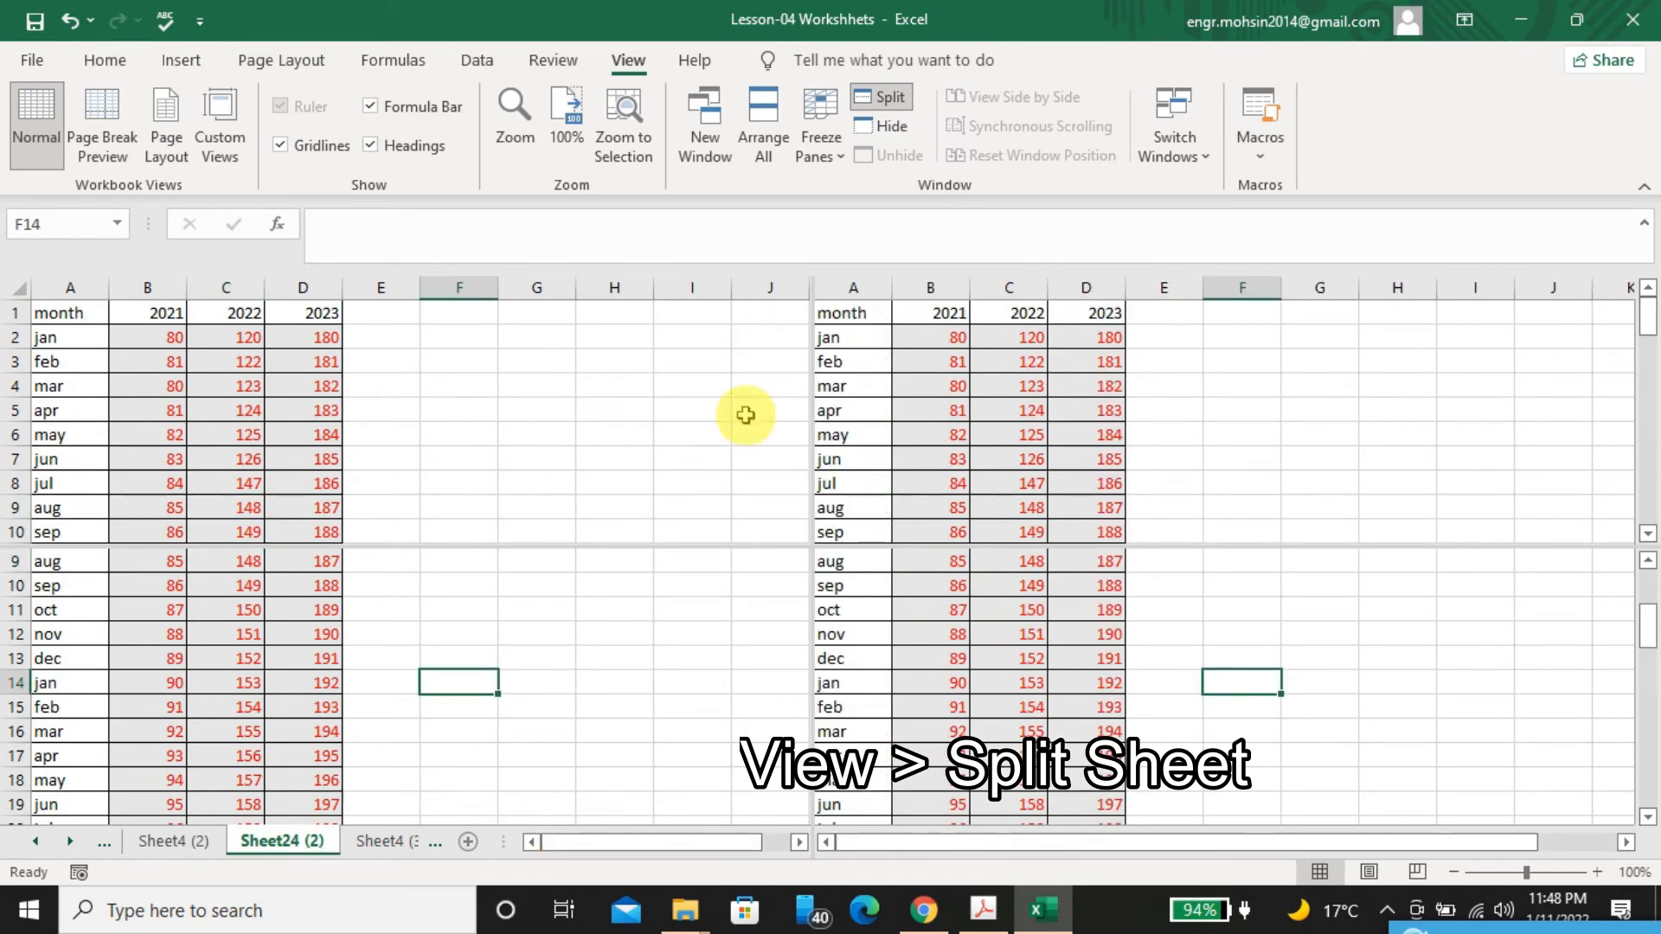
Examine the split view by moving down the 2022 column from C9 to the Total row in the upper pane
left_click(223, 506)
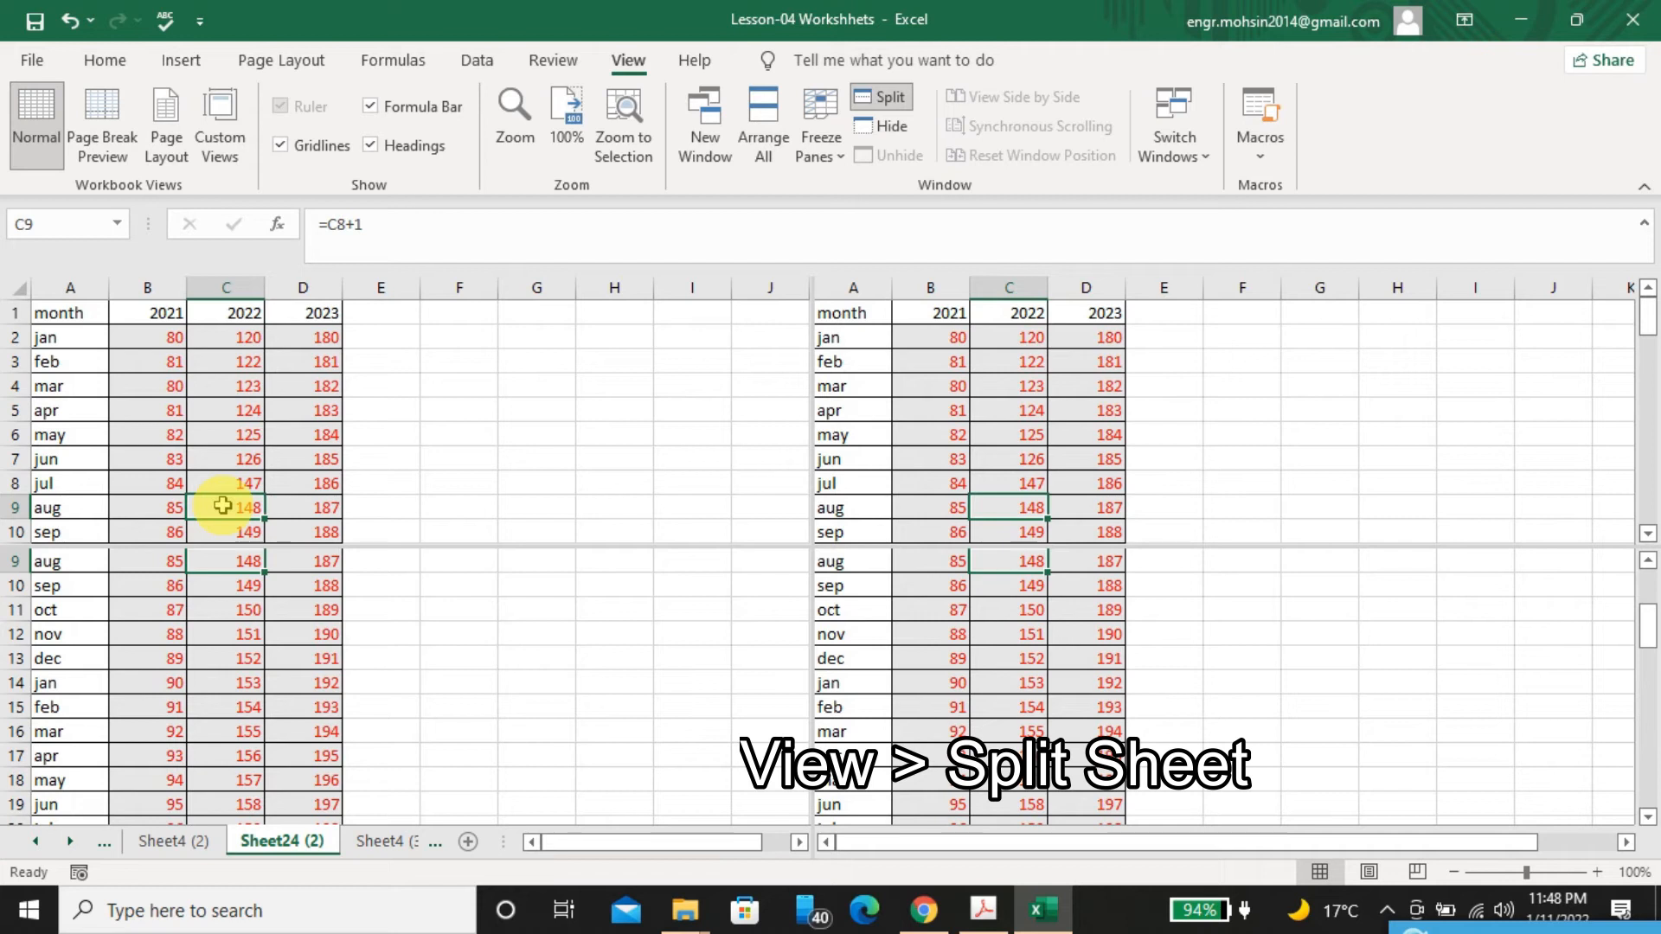
key("Down")
key("Down")
key("Down")
key("Down")
key("Down")
key("Down")
key("Down")
key("Down")
key("Down")
key("Down")
key("Down")
key("Down")
key("Down")
key("Down")
key("Down")
key("Down")
key("Down")
key("Down")
key("Down")
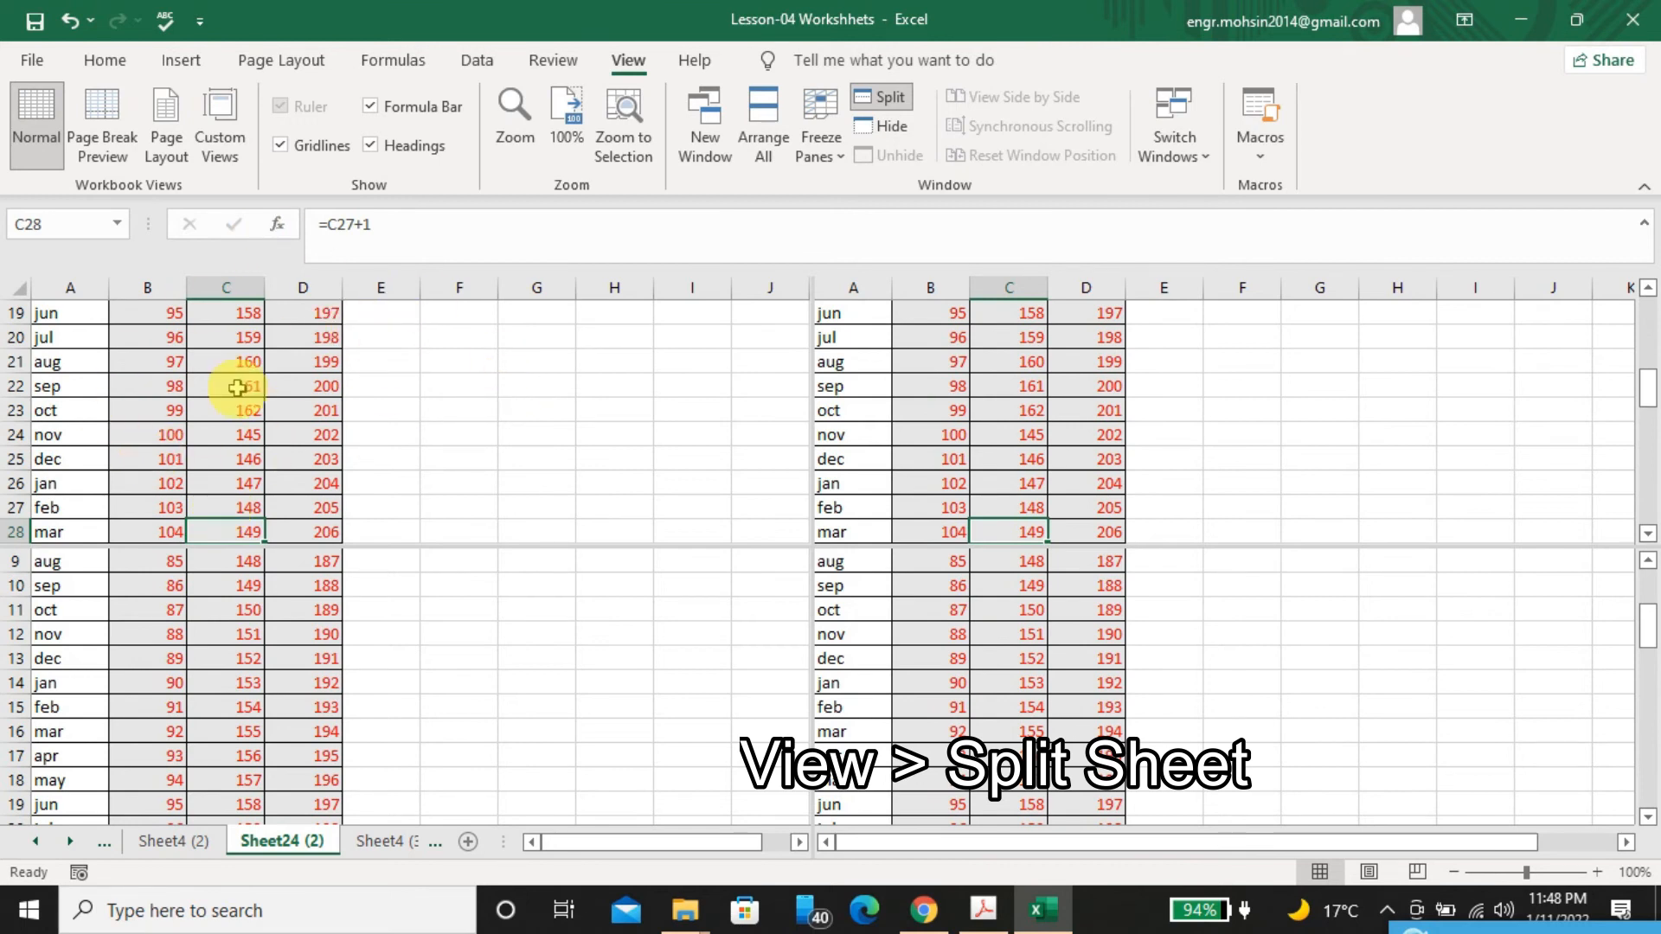
key("Down")
key("Down")
key("Down")
key("Down")
key("Down")
key("Down")
key("Down")
key("Down")
key("Down")
key("Down")
key("Down")
key("Down")
key("Down")
key("Down")
key("Down")
key("Down")
key("Down")
key("Down")
key("Down")
key("Down")
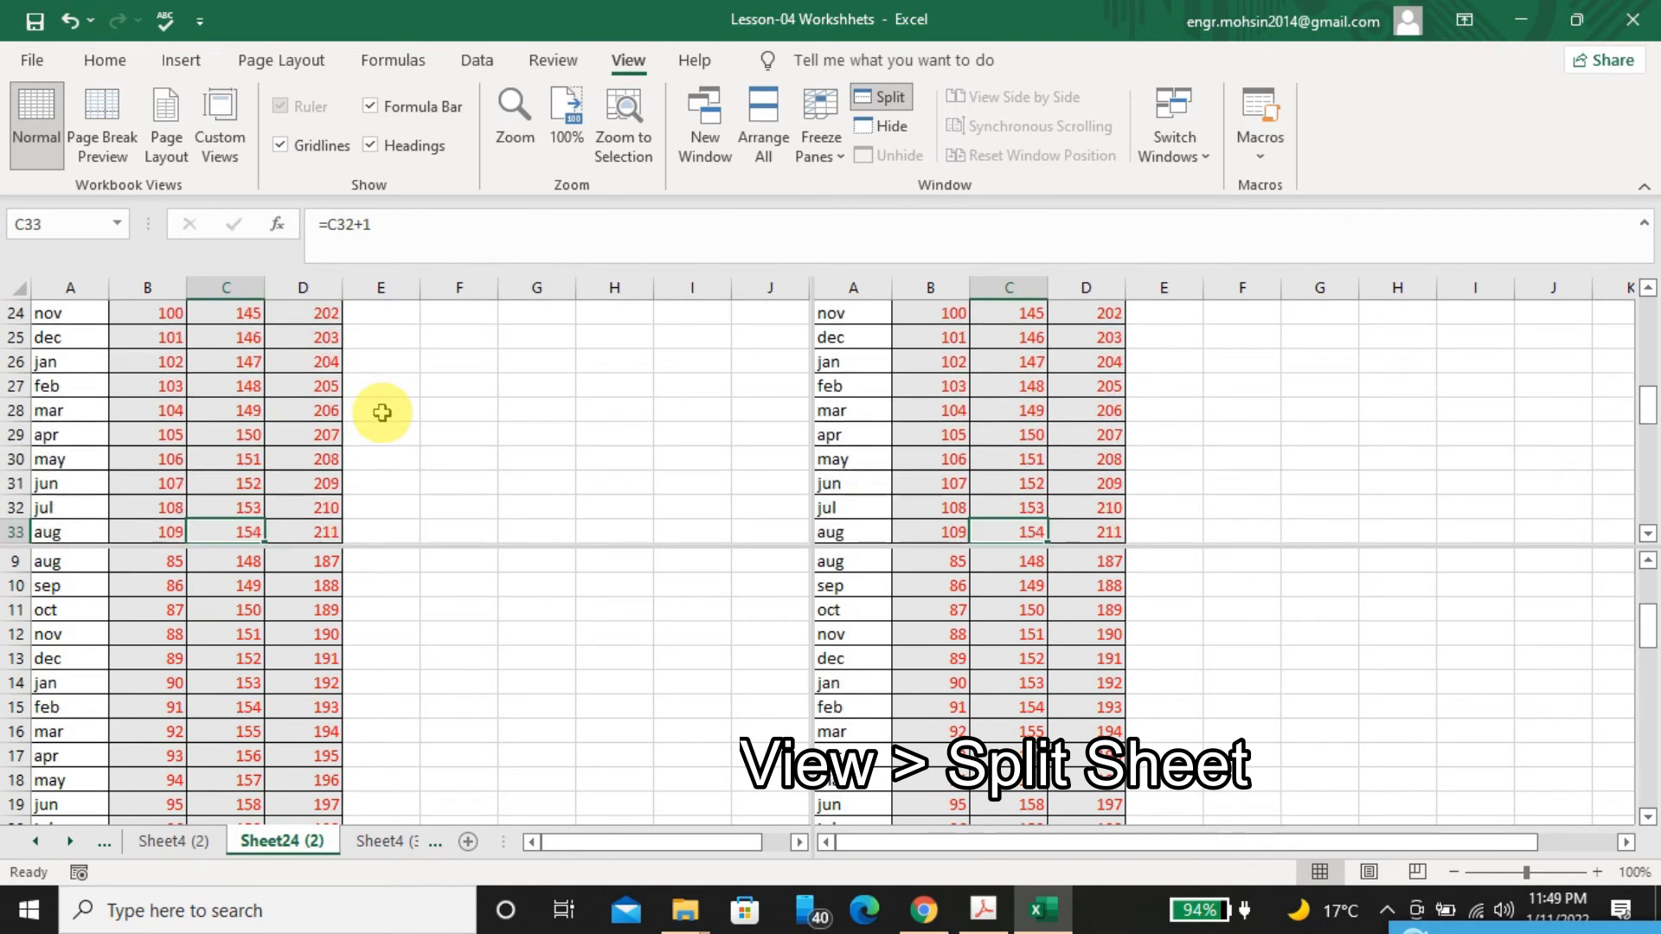
key("Down")
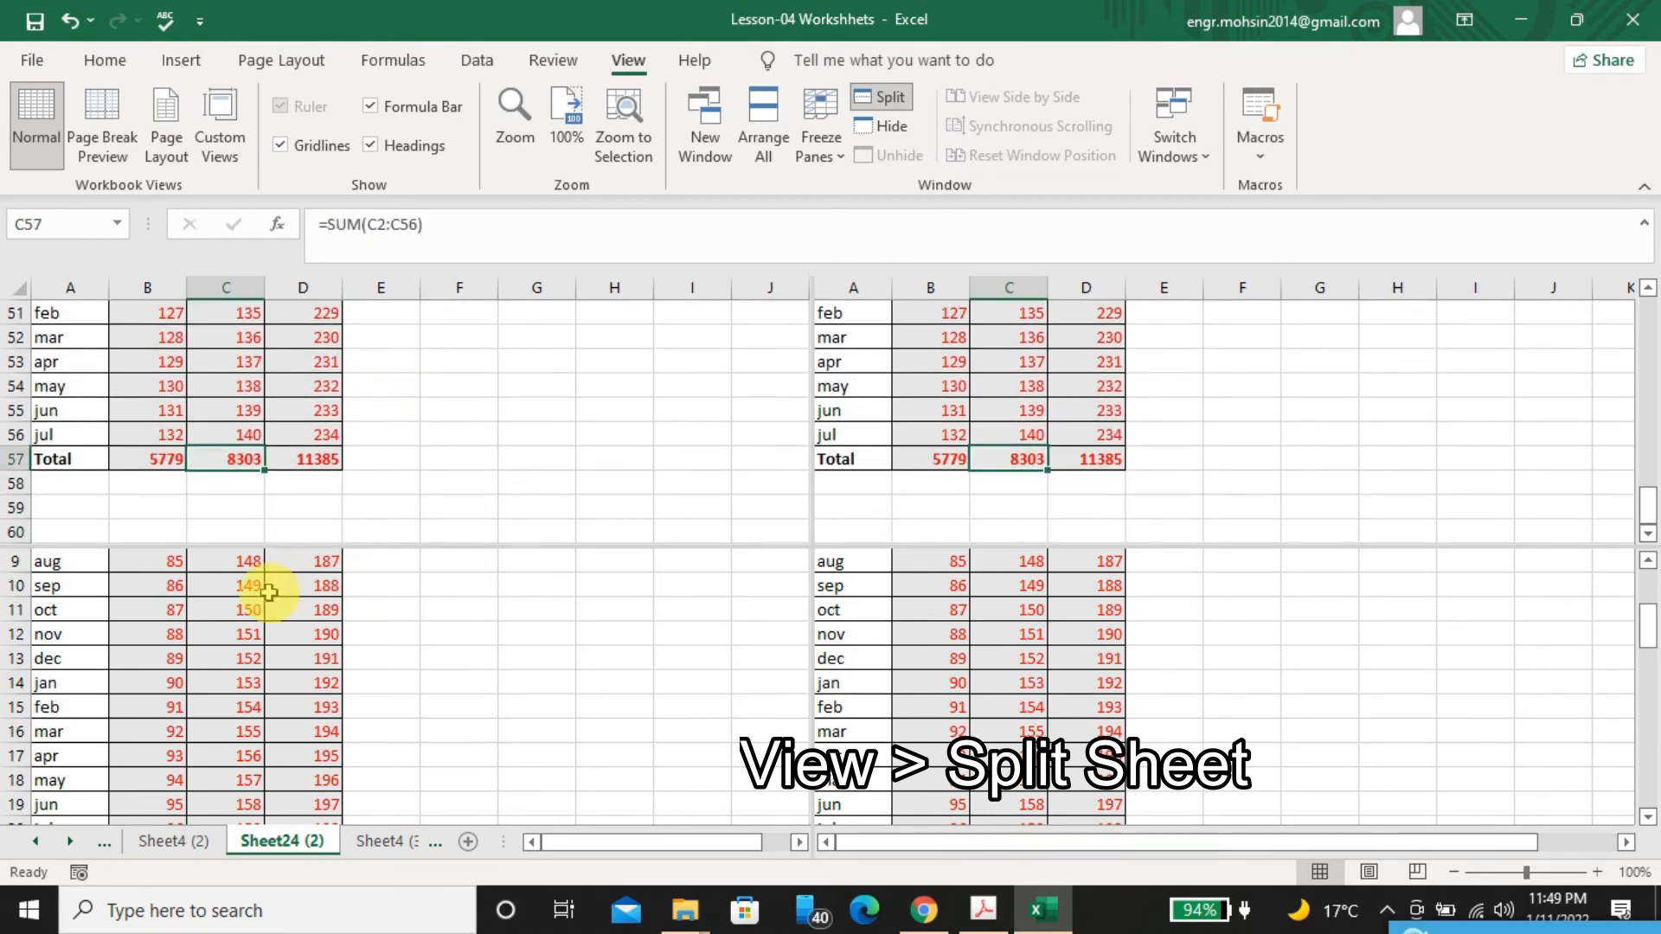
Set cell B11 (oct 2021) to 97 in the lower pane of the split sheet
left_click(952, 610)
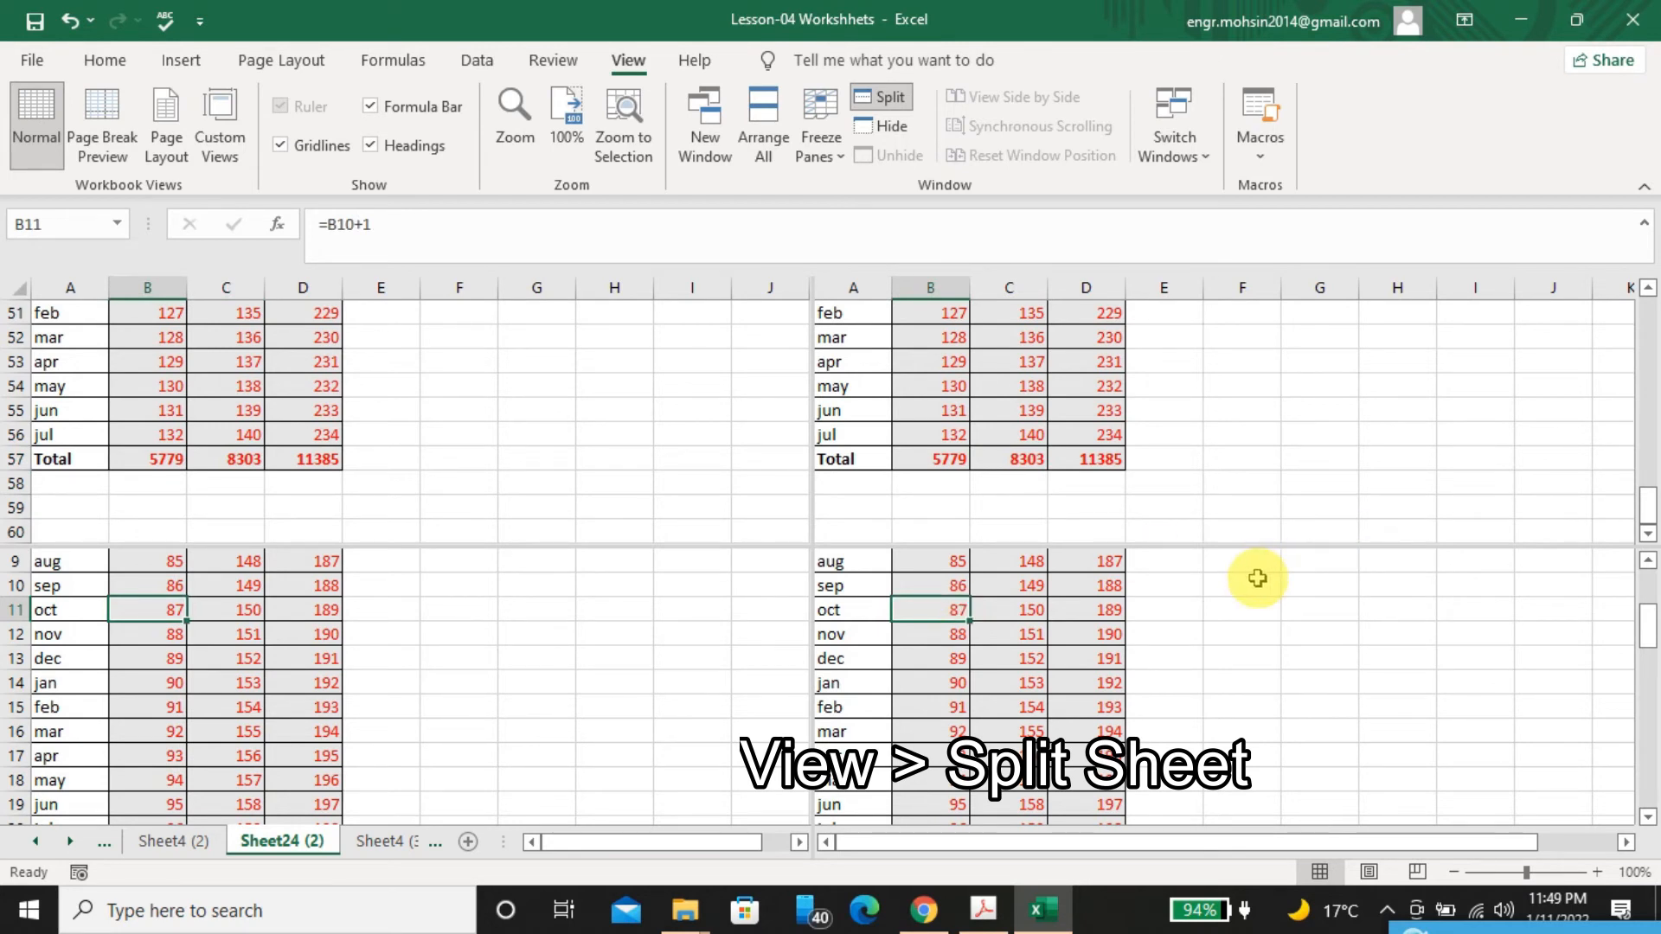
type("97")
key("Return")
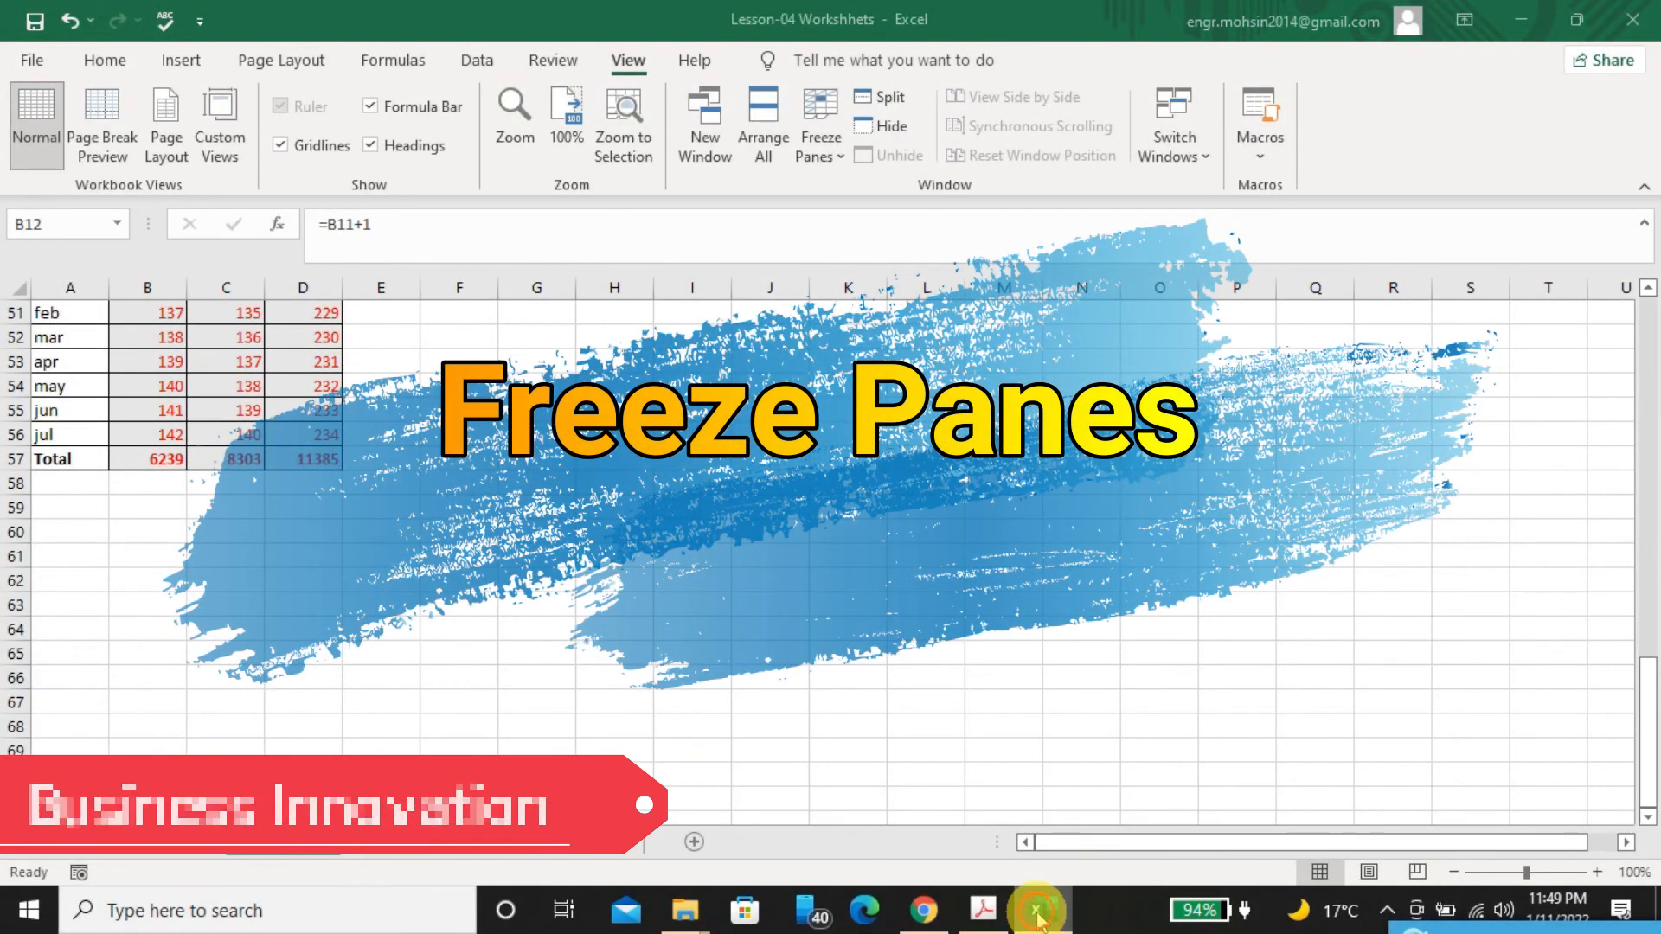
Check the PDF's Freeze Panes entry, return to the top of Sheet24 (2) in Excel, and freeze the top row
left_click(1039, 913)
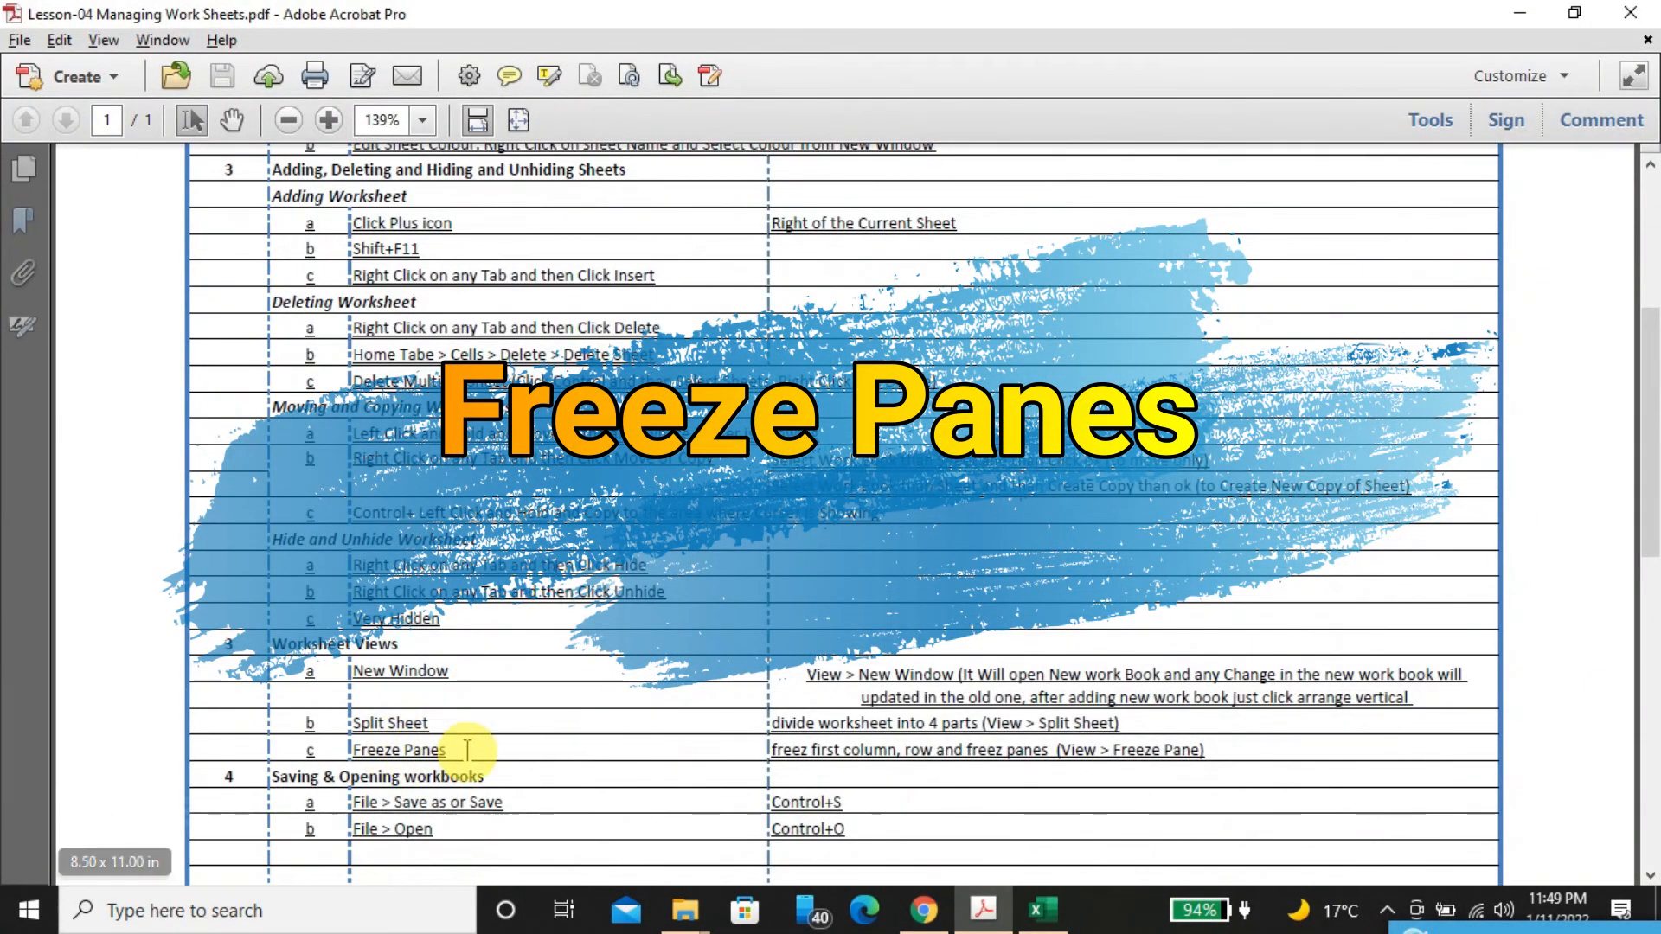
left_click(1048, 912)
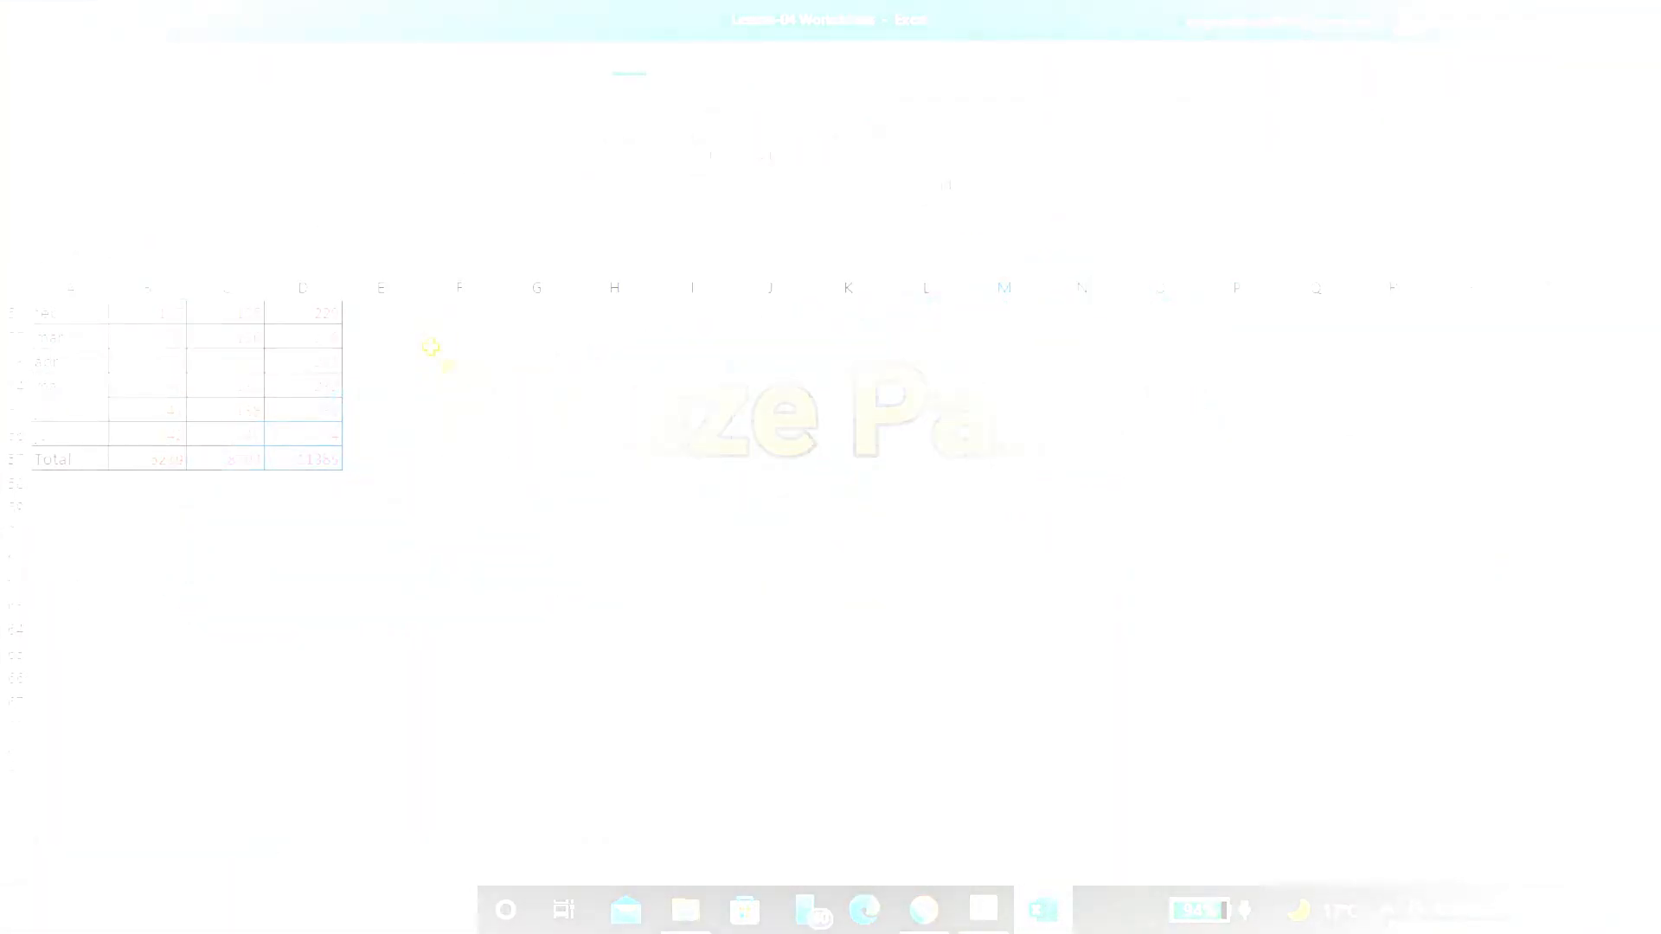
scroll(431, 347, "up", 10)
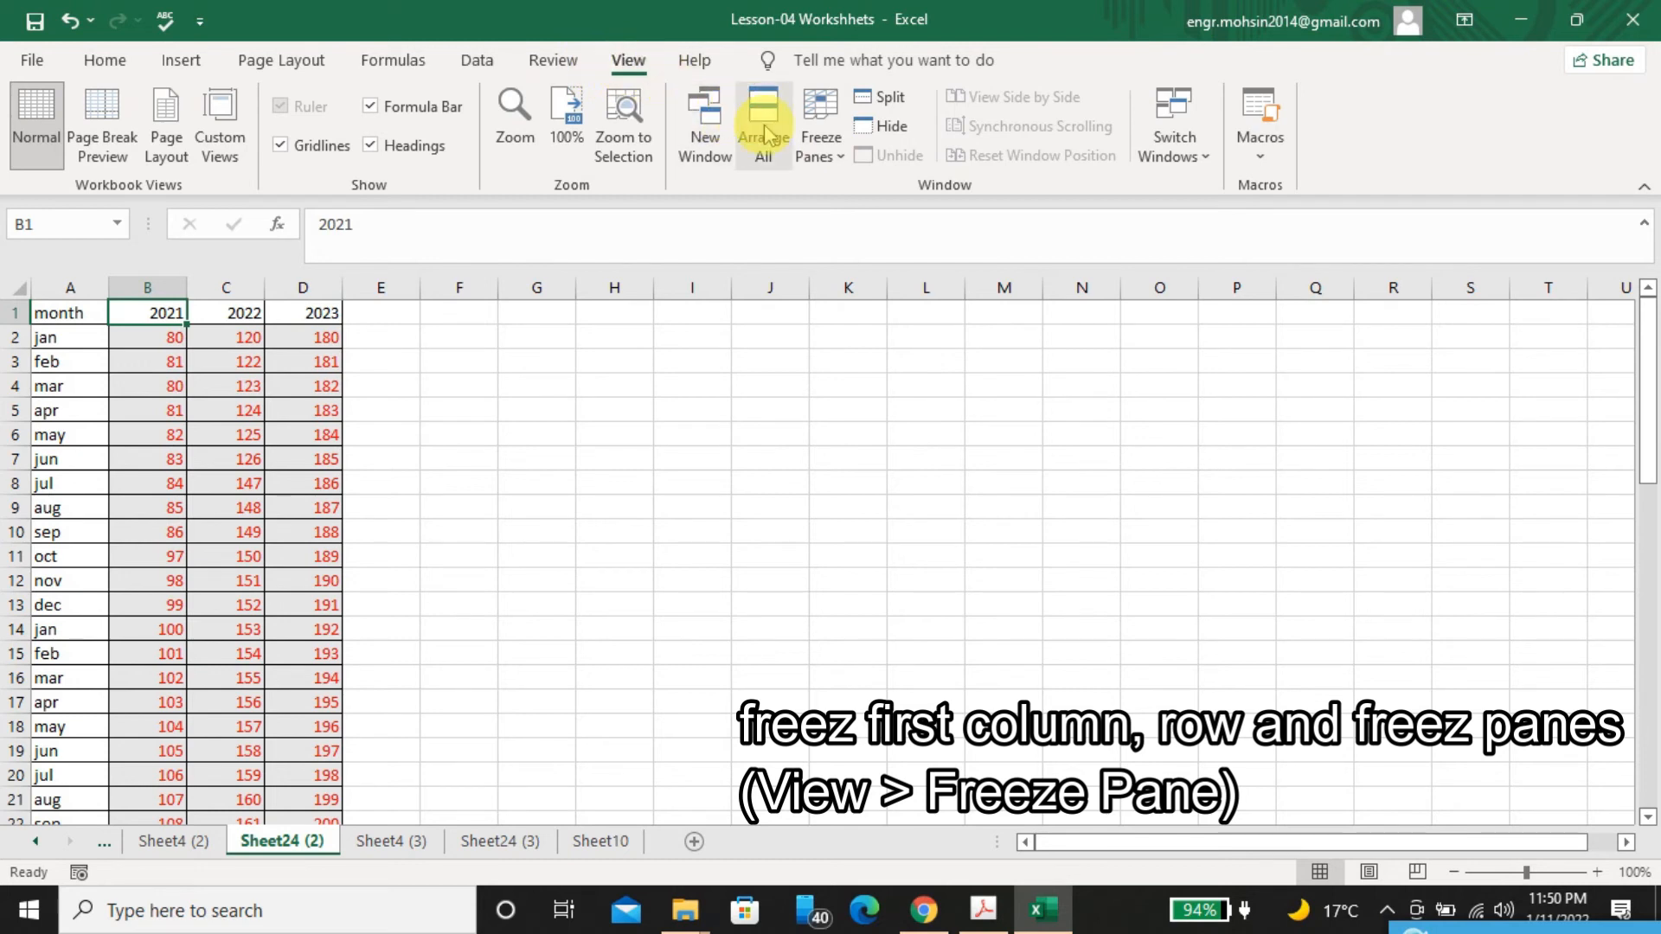
left_click(826, 143)
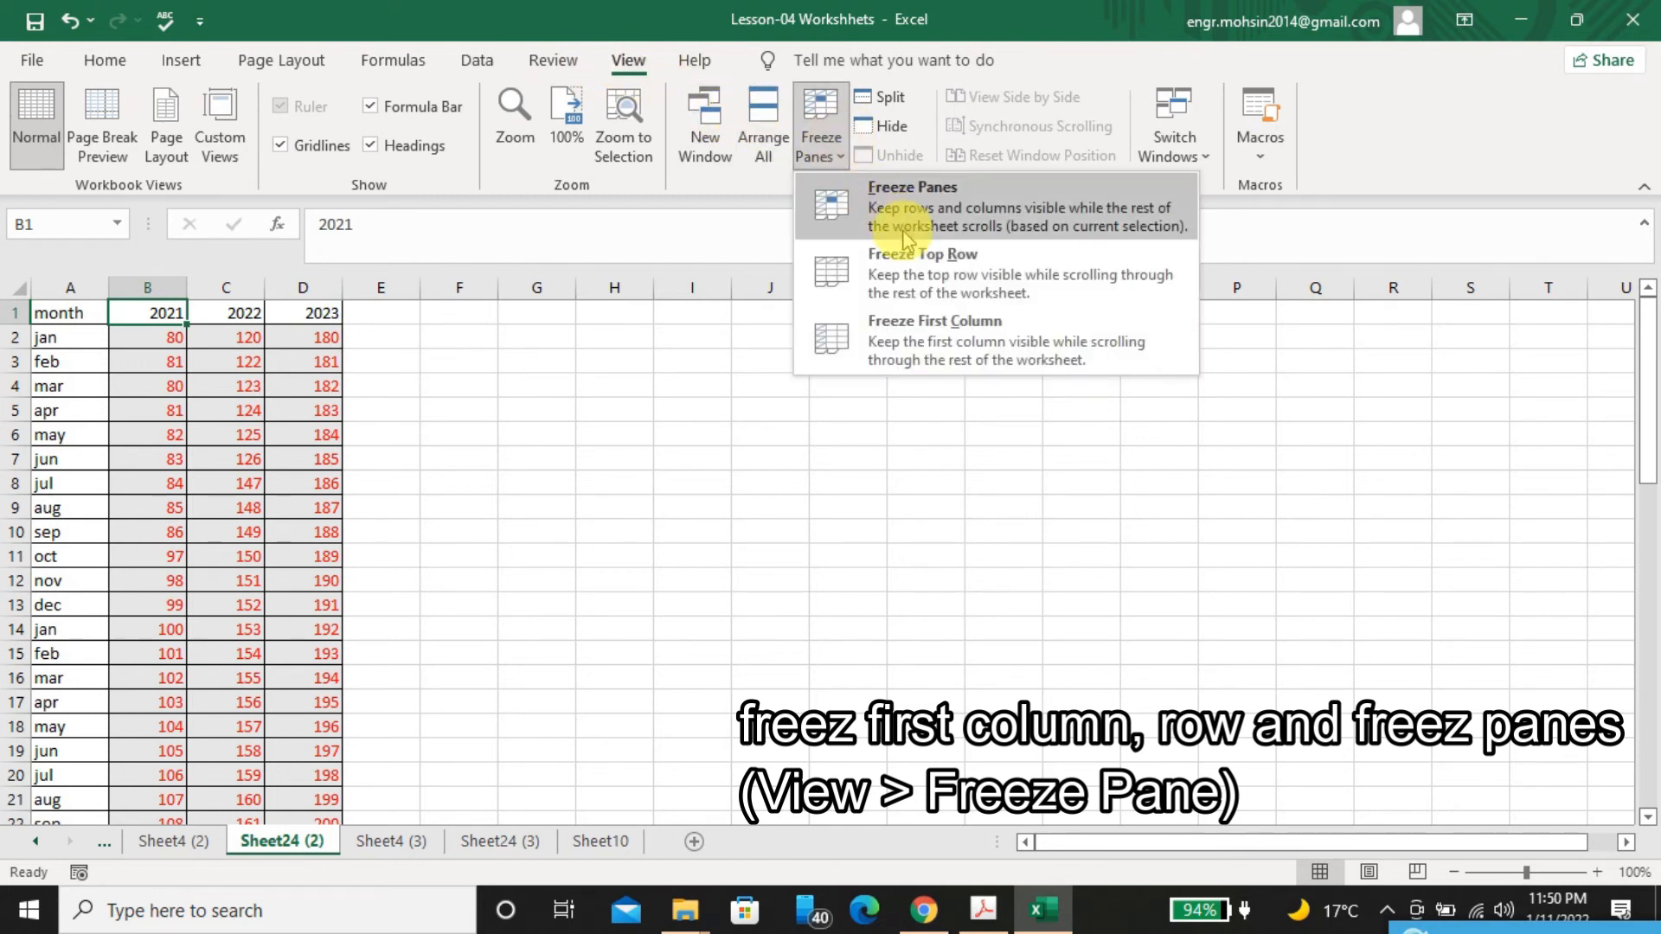
left_click(934, 272)
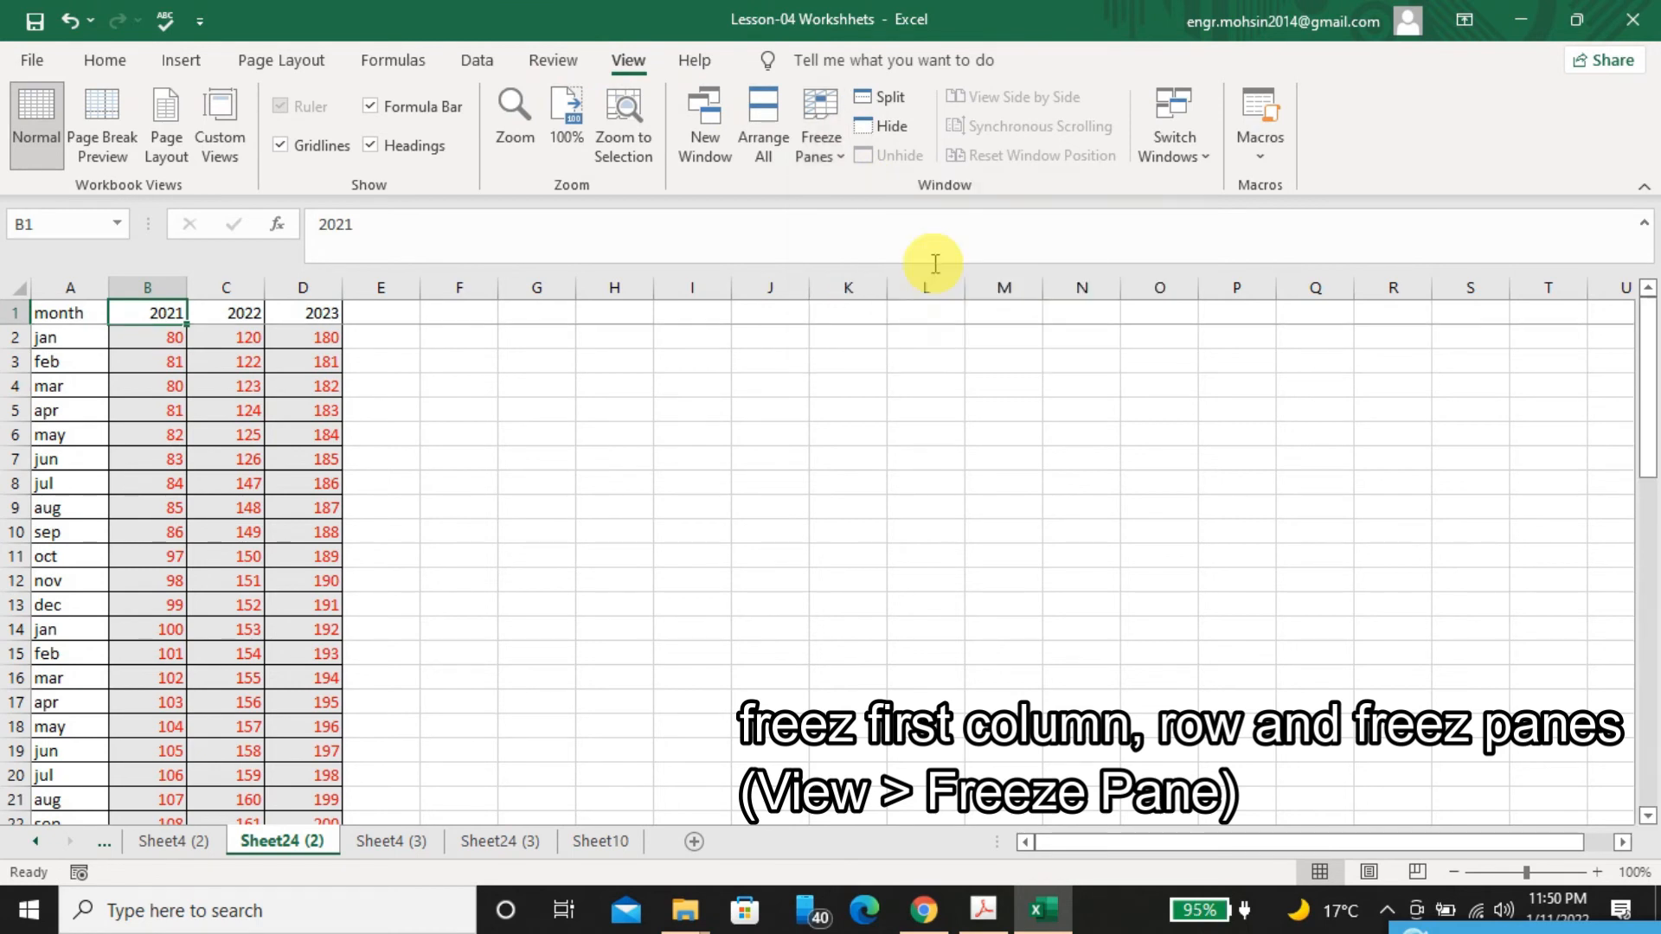
Examine the frozen header row by moving down the 2021 column and back up to B1
key("Down")
key("Down")
key("Down")
key("Down")
key("Down")
key("Down")
key("Down")
key("Down")
key("Down")
key("Down")
key("Down")
key("Down")
key("Down")
key("Down")
key("Down")
key("Down")
key("Down")
key("Down")
key("Down")
key("Down")
key("Down")
key("Down")
key("Down")
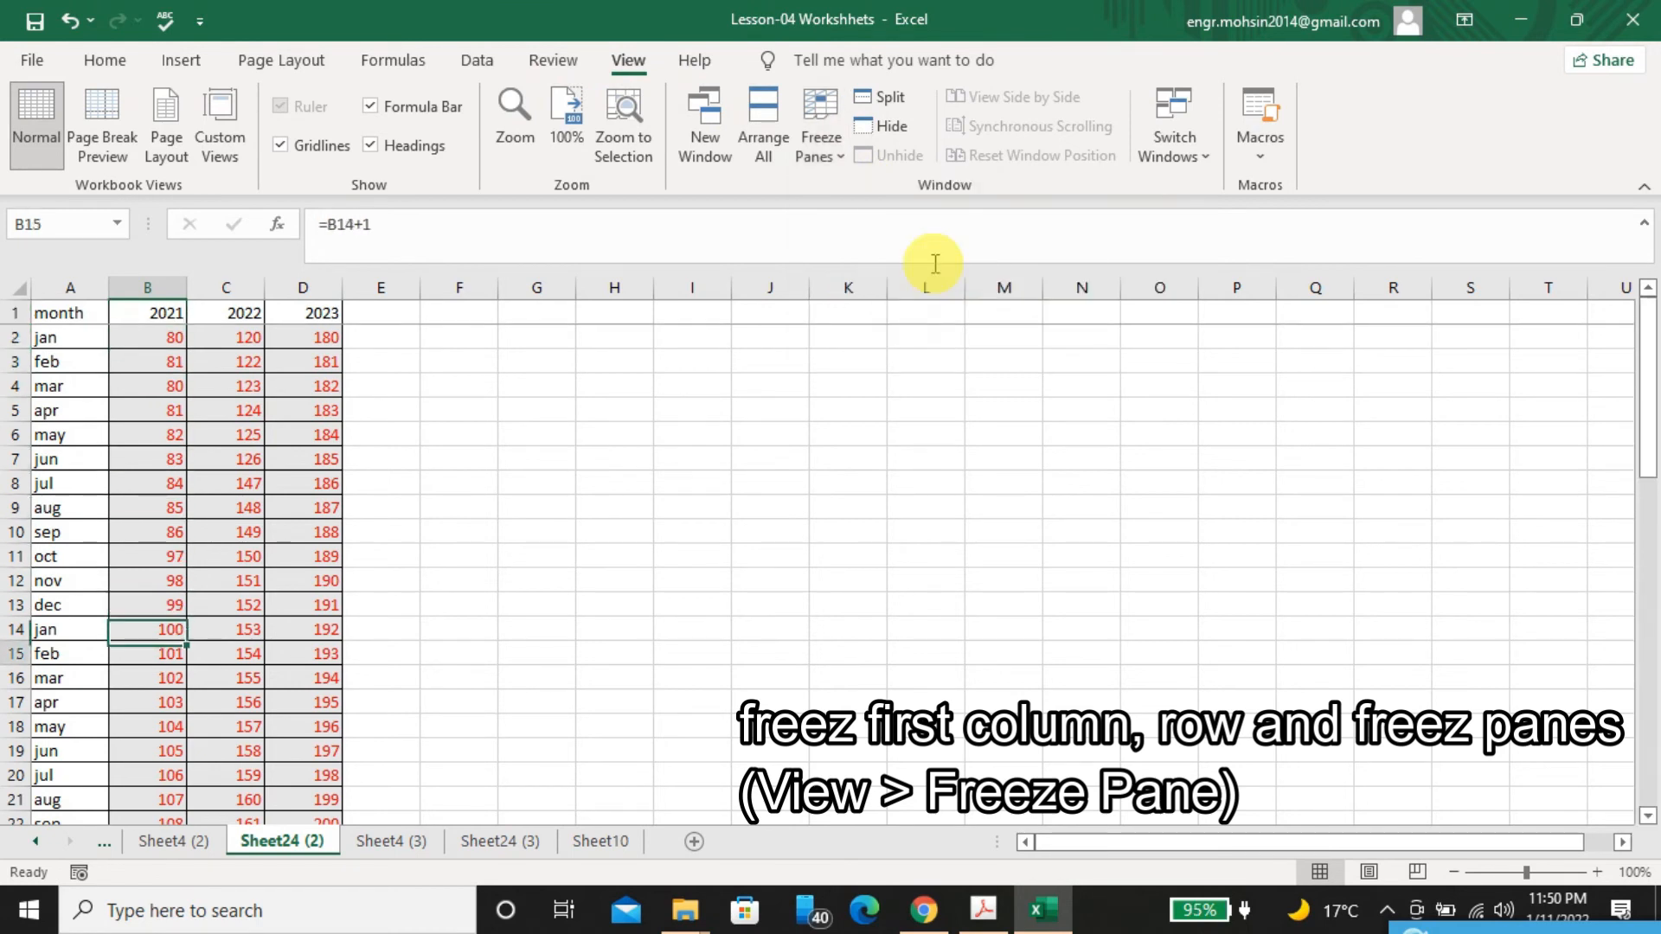
key("Up")
key("Up")
key("Up")
key("Up")
key("Up")
key("Up")
key("Up")
key("Up")
key("Up")
key("Up")
key("Up")
key("Up")
key("Up")
key("Up")
key("Up")
key("Up")
key("Up")
key("Up")
key("Up")
key("Up")
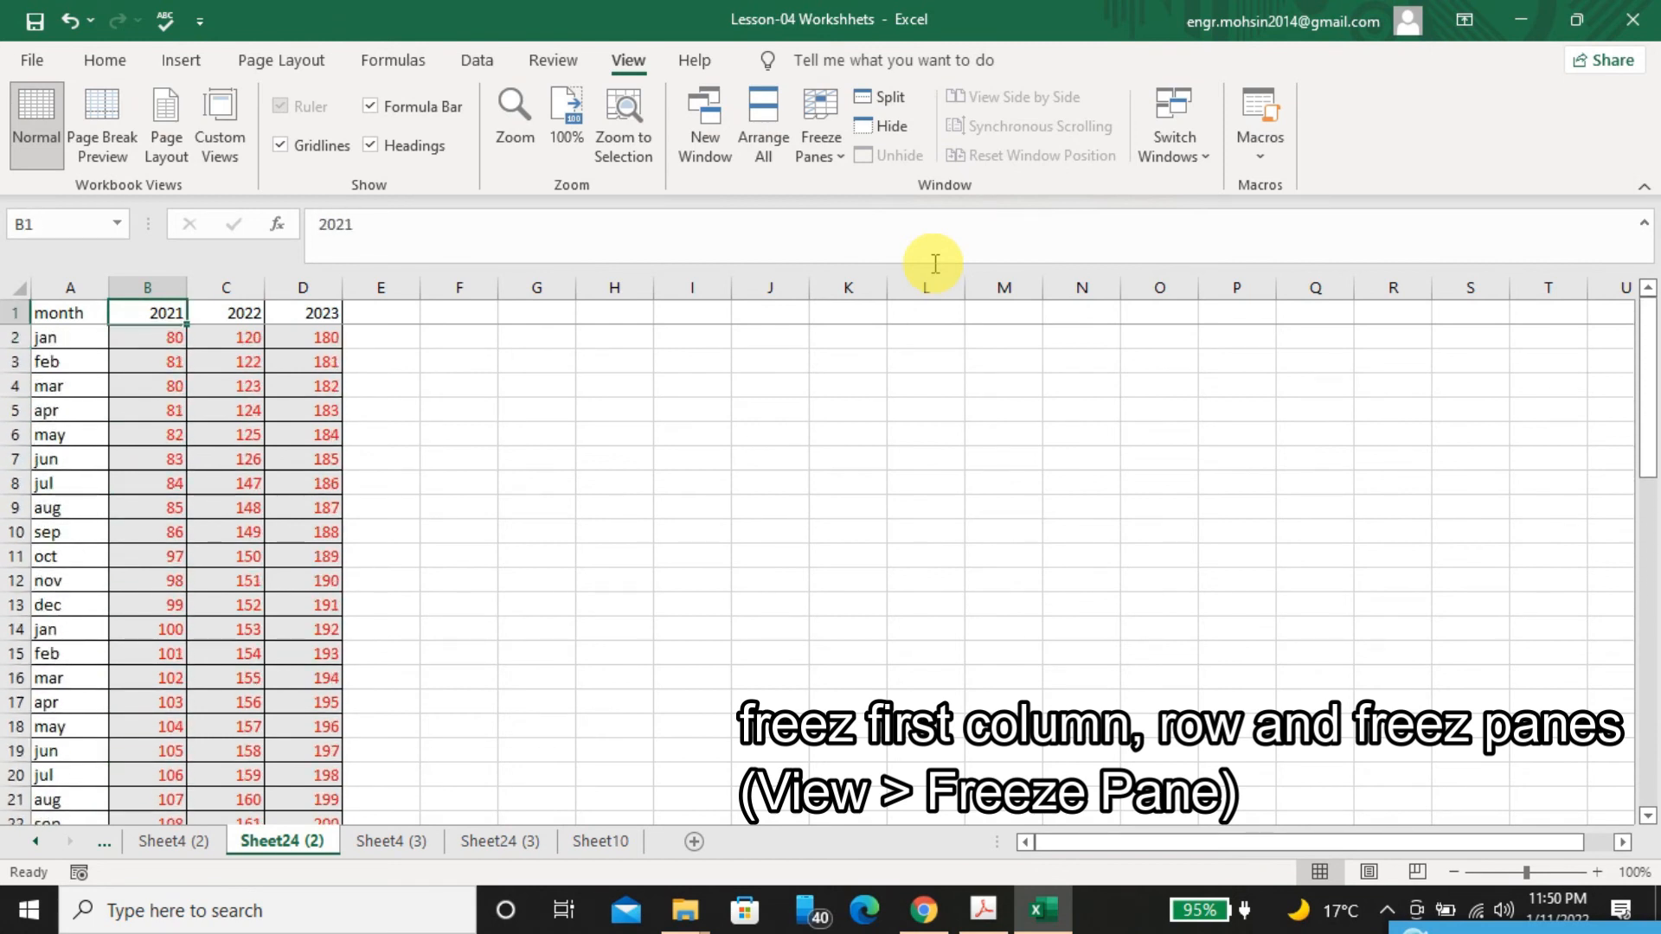
Freeze the first column instead and check it by moving right along row 4 and back
left_click(821, 164)
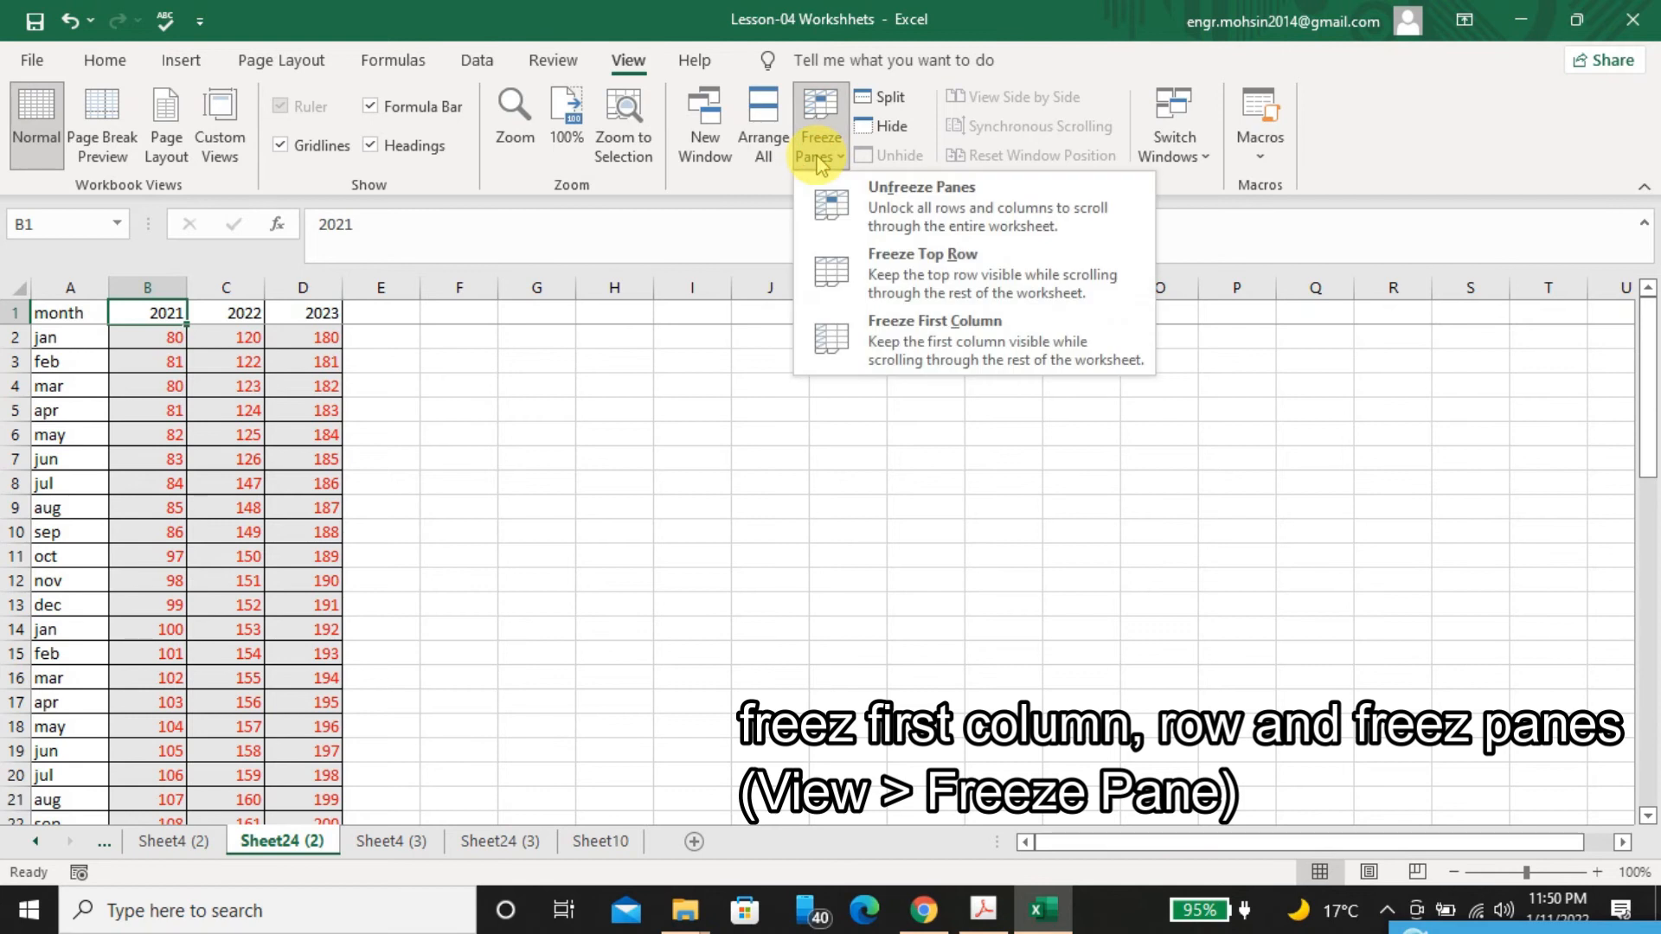
left_click(915, 317)
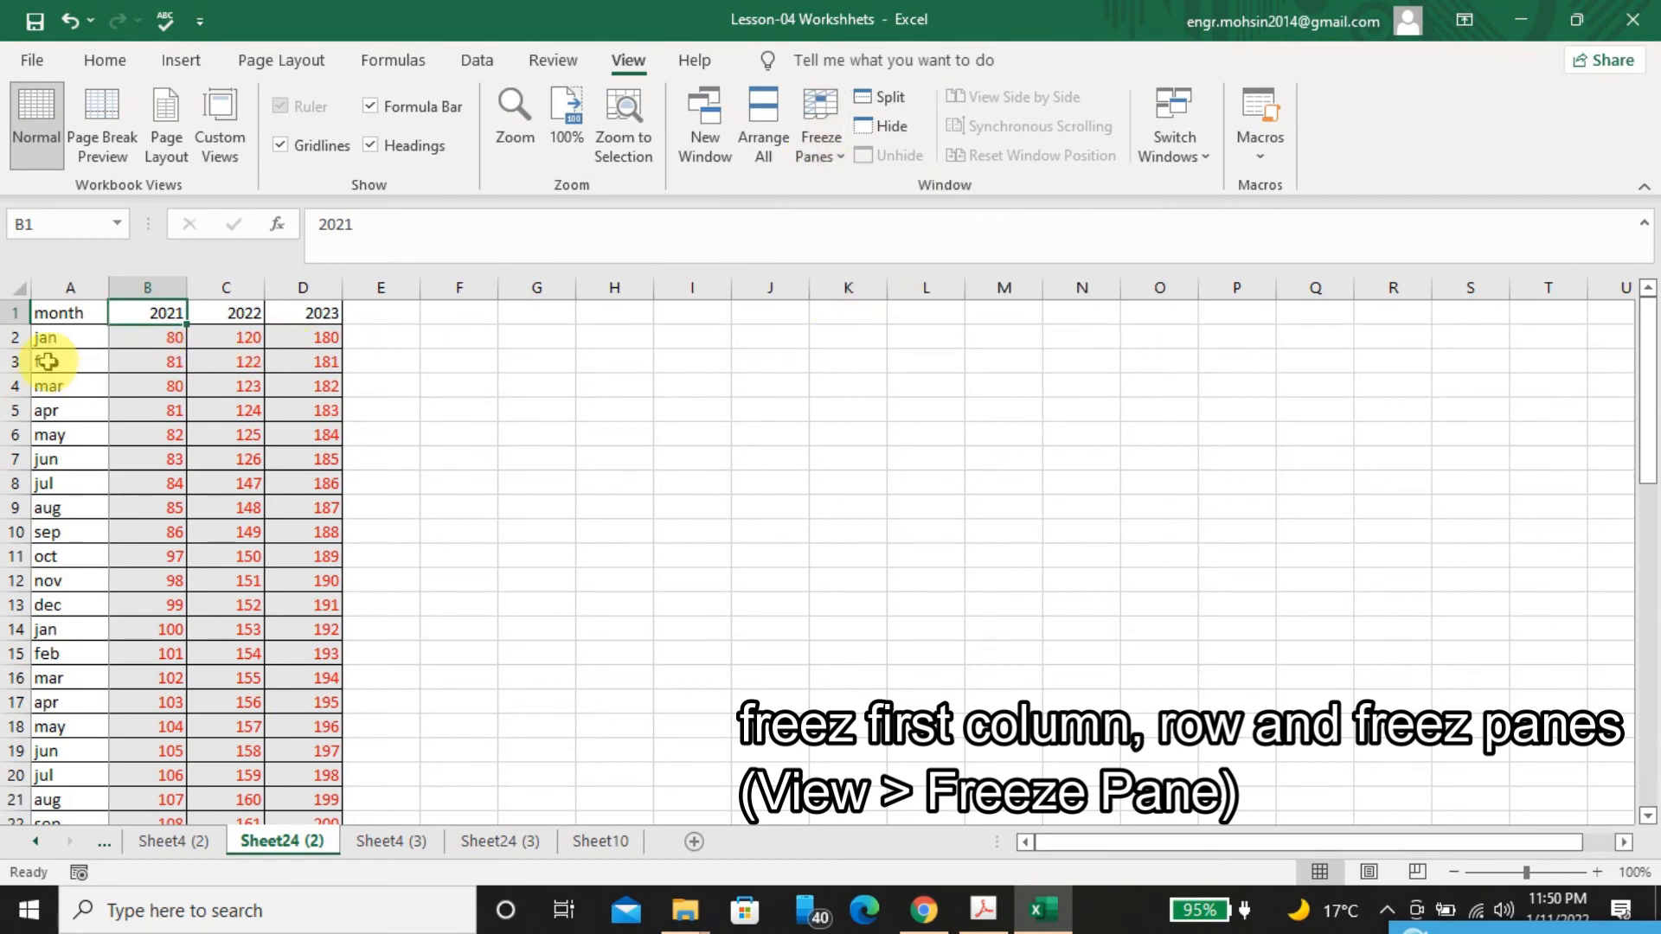
left_click(140, 377)
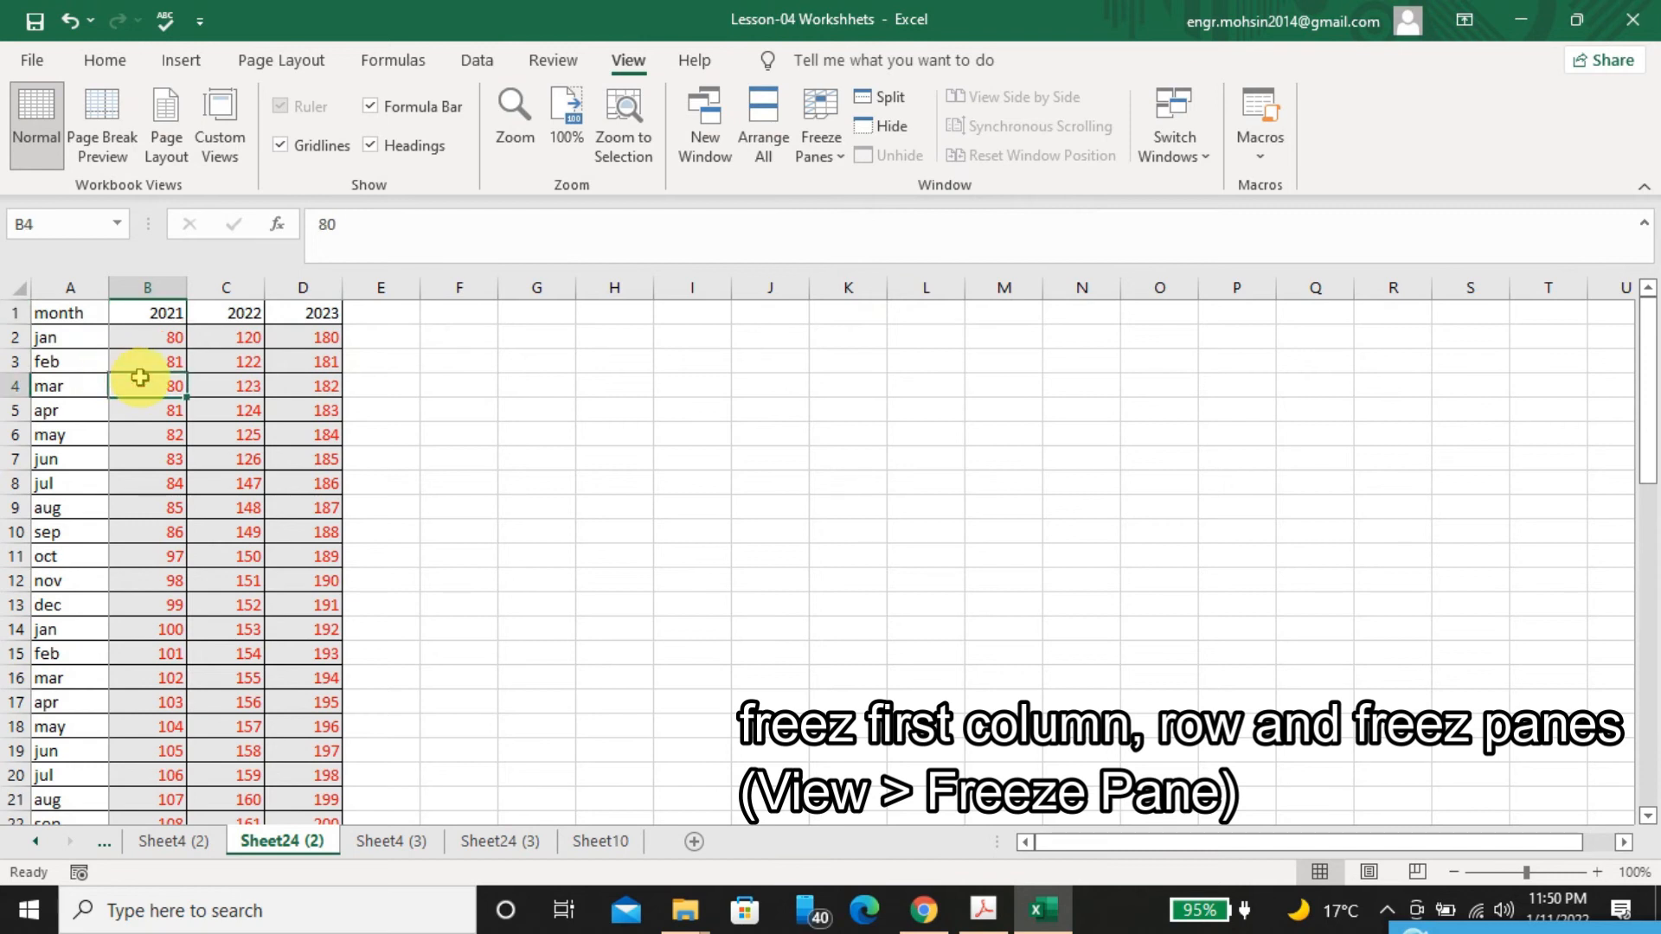
key("Right")
key("Right")
key("Right")
key("Right")
key("Right")
key("Right")
key("Right")
key("Right")
key("Right")
key("Right")
key("Right")
key("Right")
key("Right")
key("Right")
key("Right")
key("Right")
key("Right")
key("Right")
key("Right")
key("Right")
key("Right")
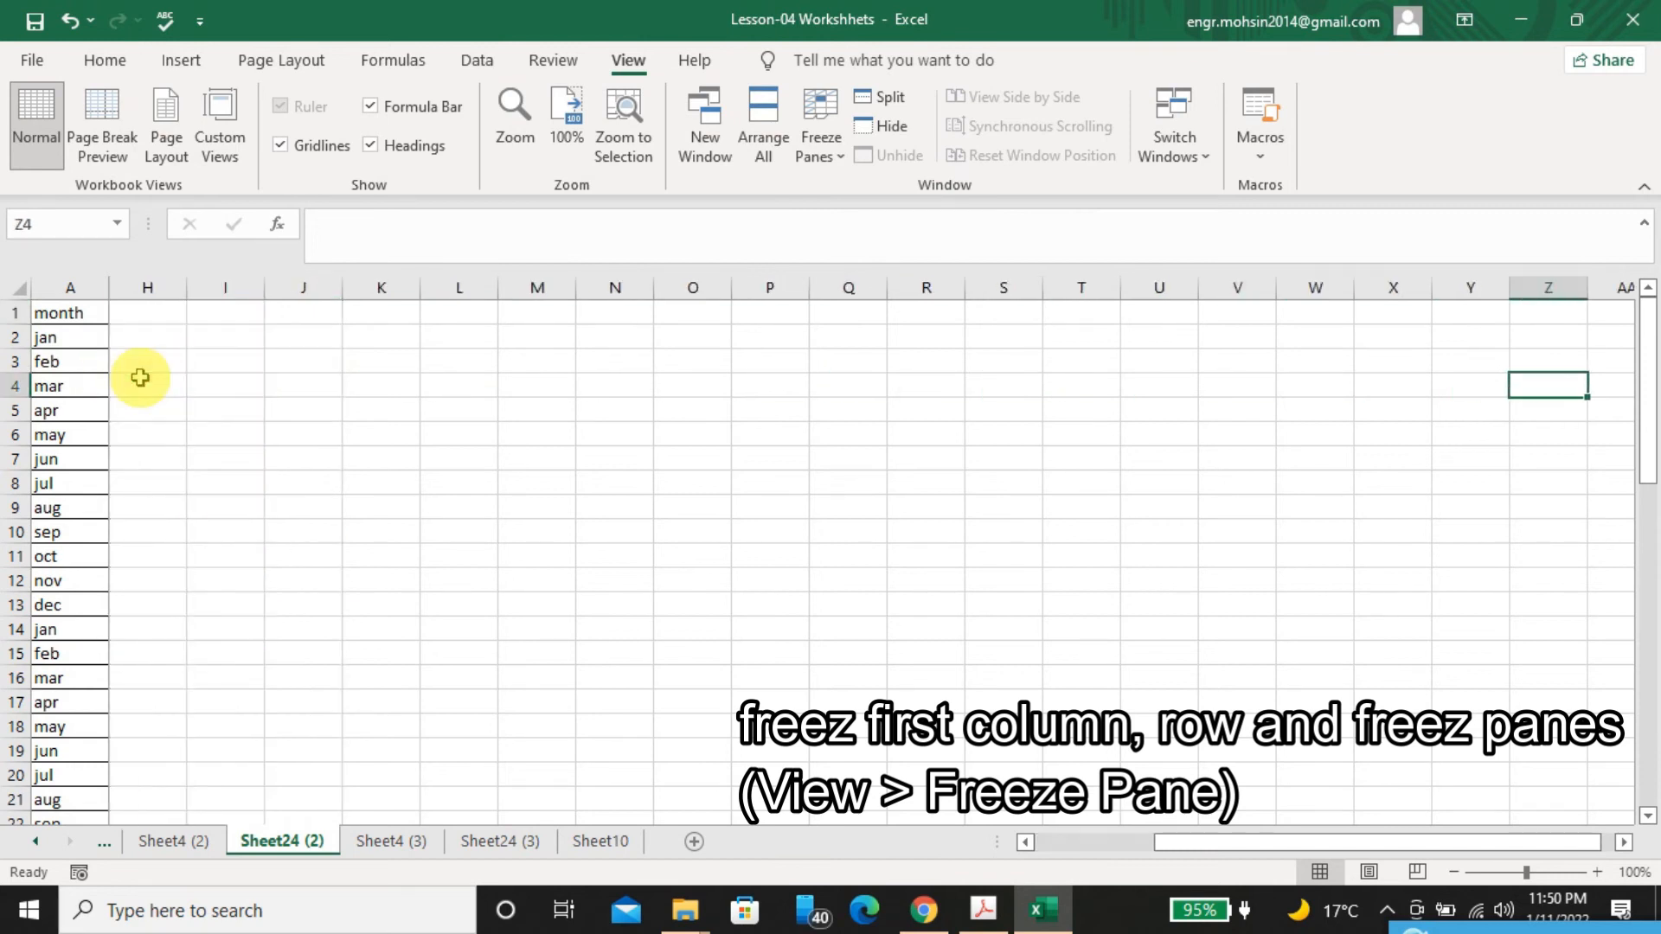
key("Left")
key("Left")
key("Left")
key("Left")
key("Left")
key("Left")
key("Left")
key("Left")
key("Left")
key("Left")
key("Left")
key("Left")
key("Left")
key("Left")
key("Left")
key("Left")
key("Left")
key("Left")
key("Left")
key("Left")
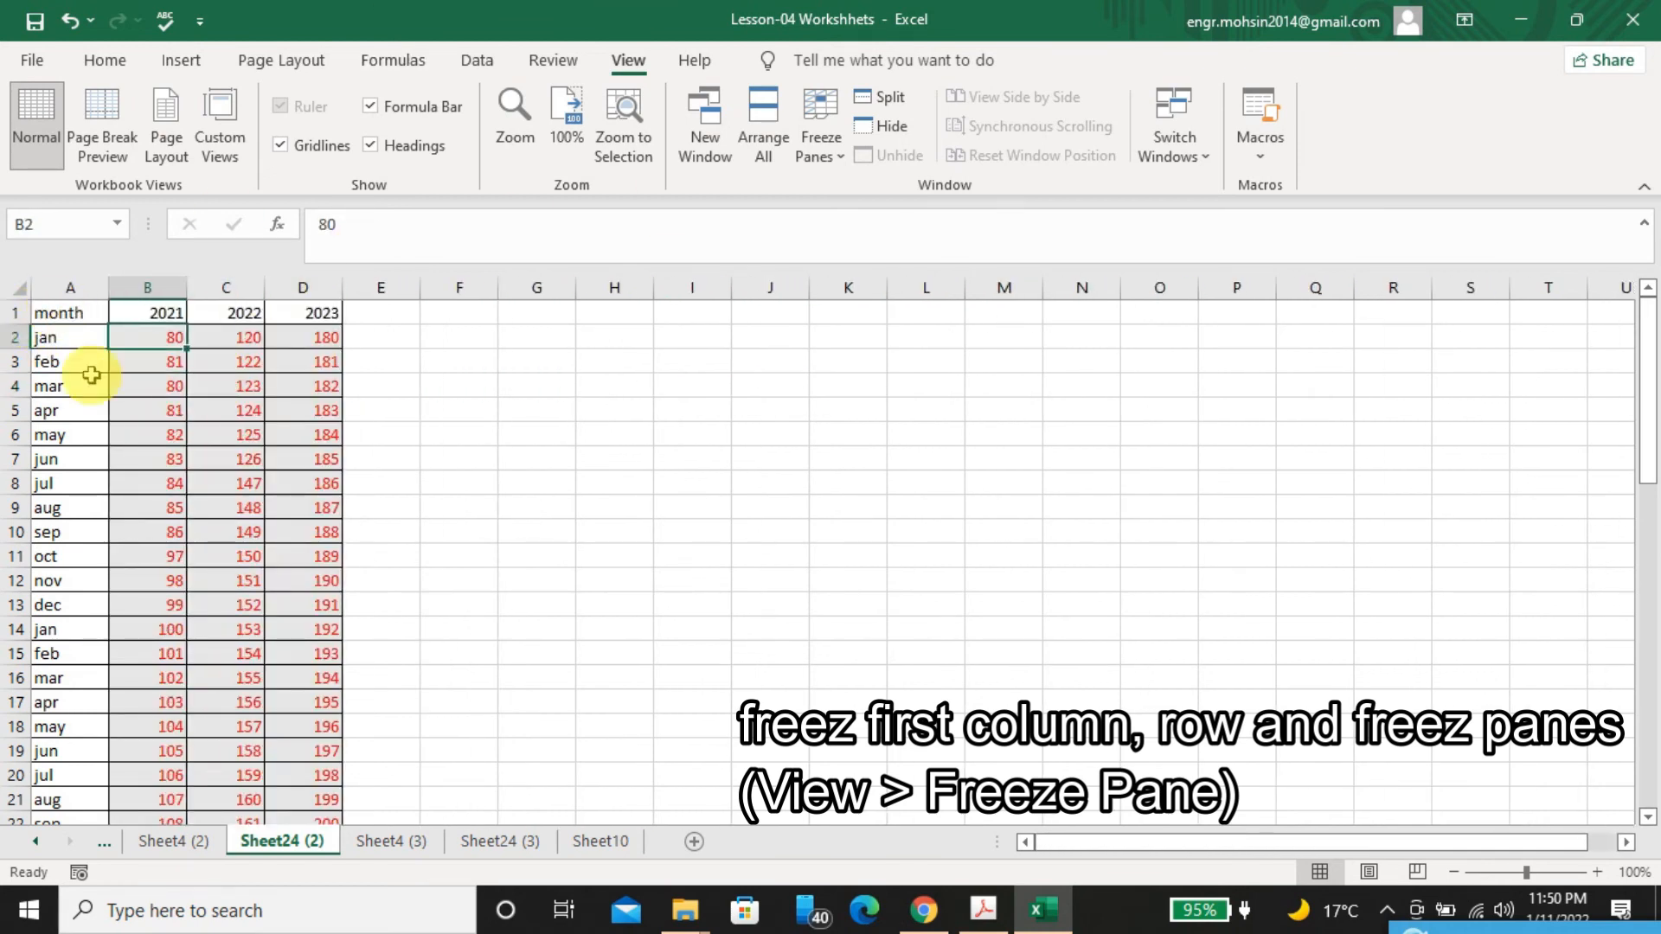
Freeze panes at cell B2, and move down and right through the sheet to check the frozen header row and month column
left_click(829, 160)
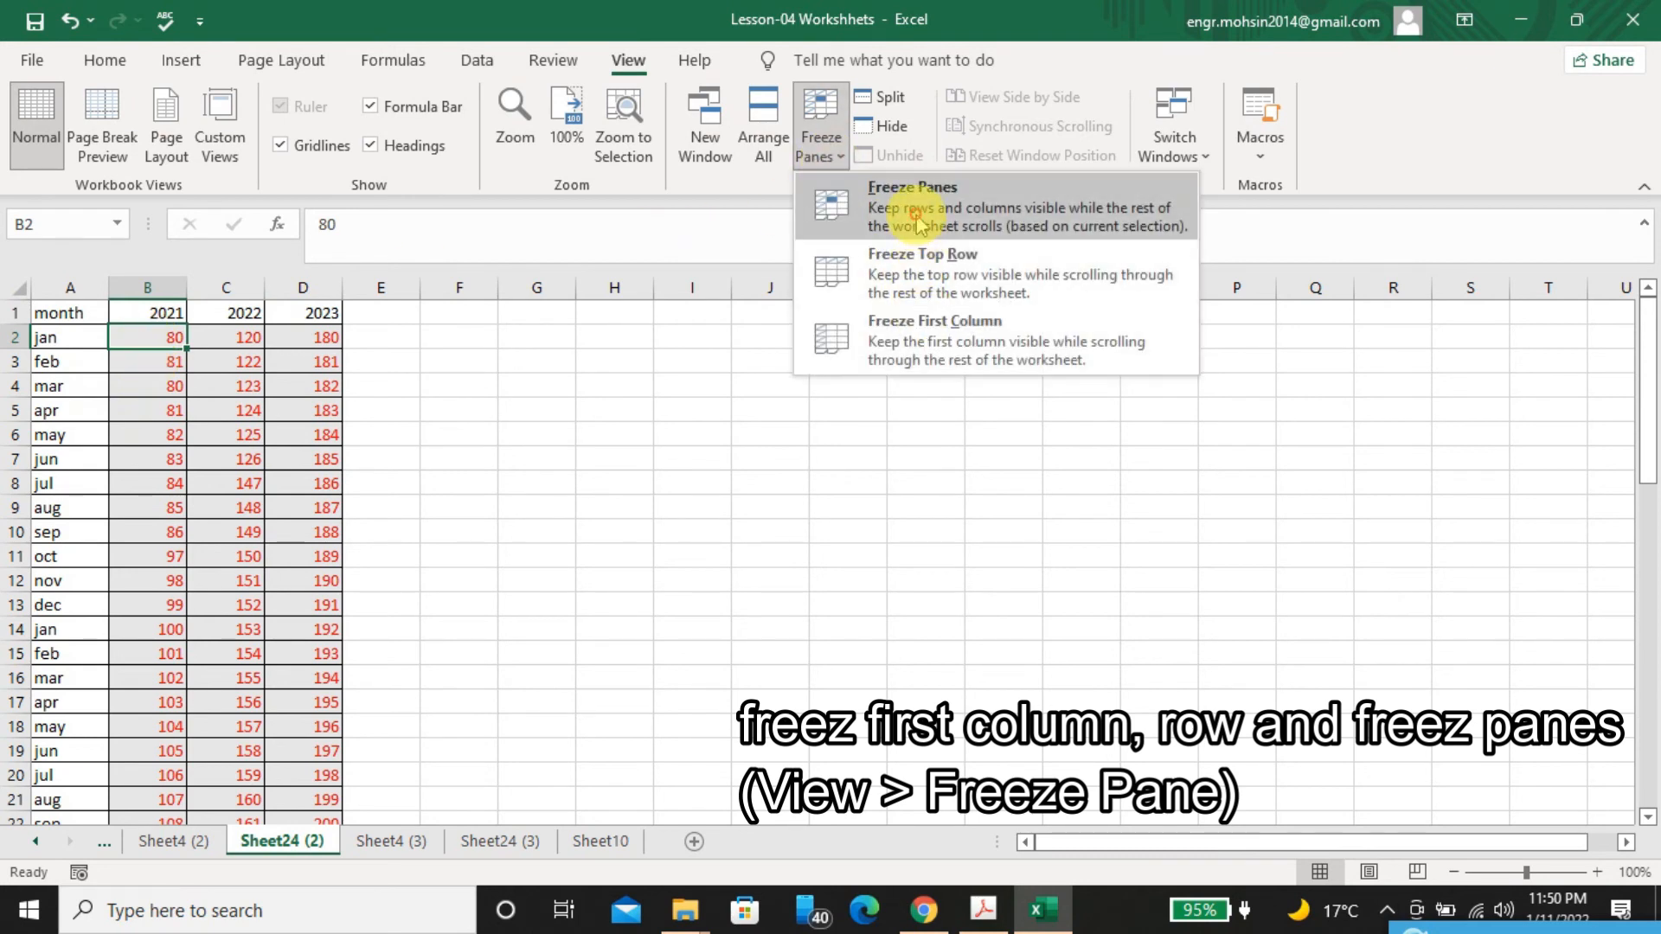
left_click(917, 221)
key("Down")
key("Down")
key("Down")
key("Down")
key("Down")
key("Down")
key("Down")
key("Down")
key("Down")
key("Down")
key("Down")
key("Down")
key("Down")
key("Down")
key("Down")
key("Down")
key("Down")
key("Down")
key("Down")
key("Down")
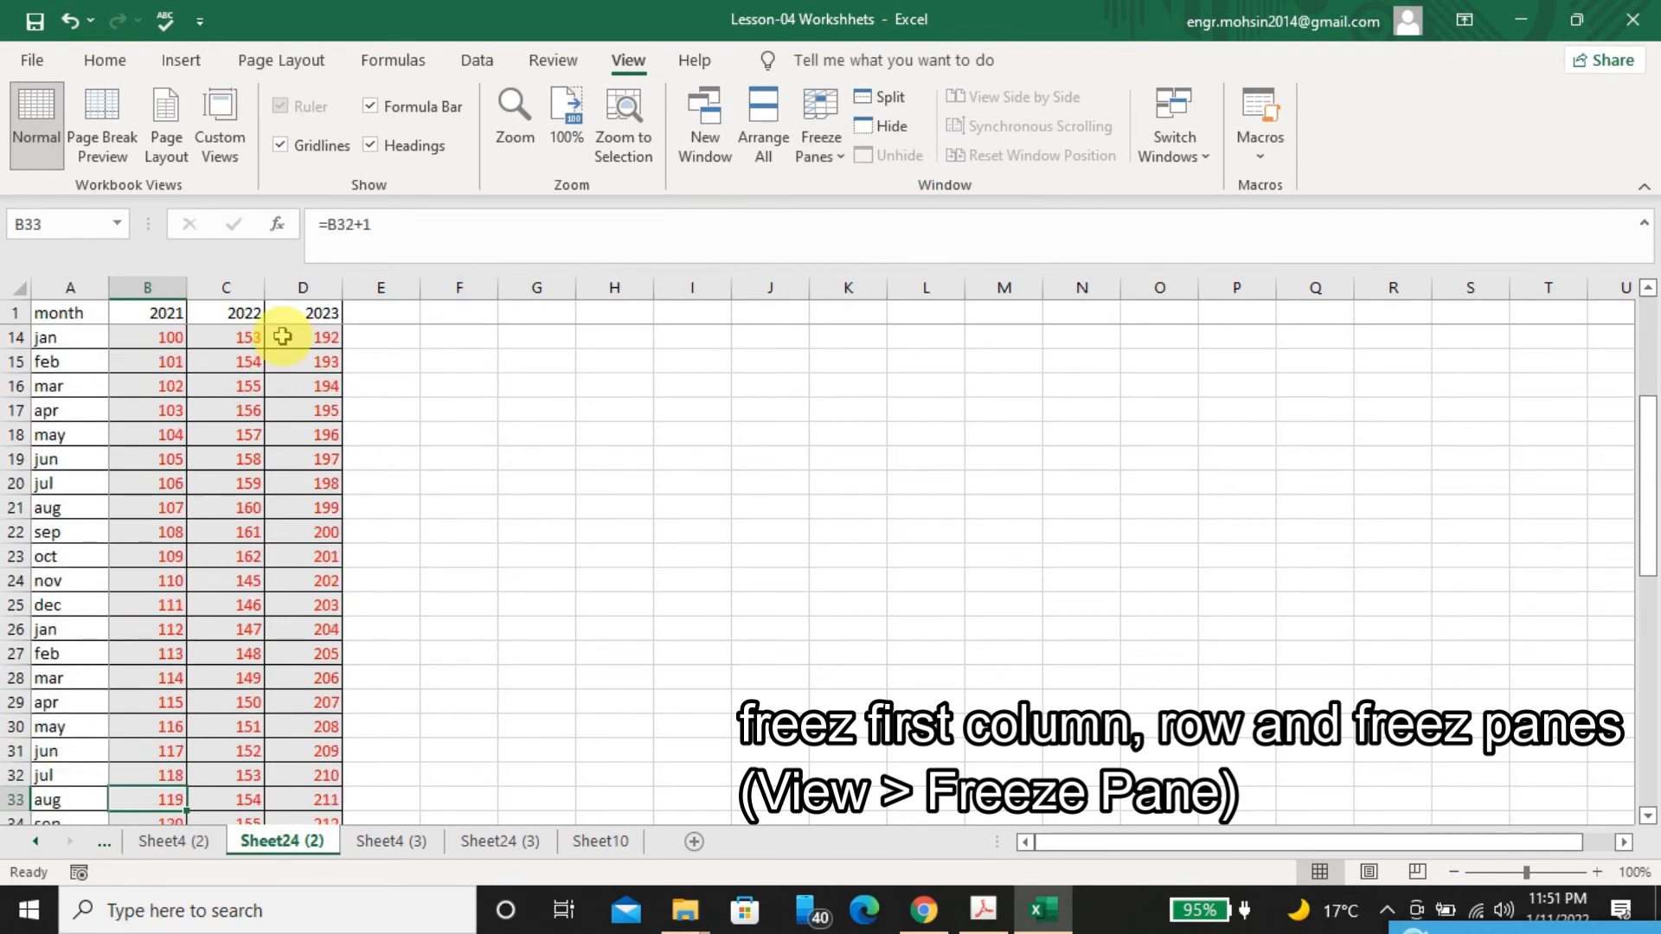
key("Down")
key("Down")
key("Down")
key("Down")
key("Down")
key("Down")
key("Down")
key("Right")
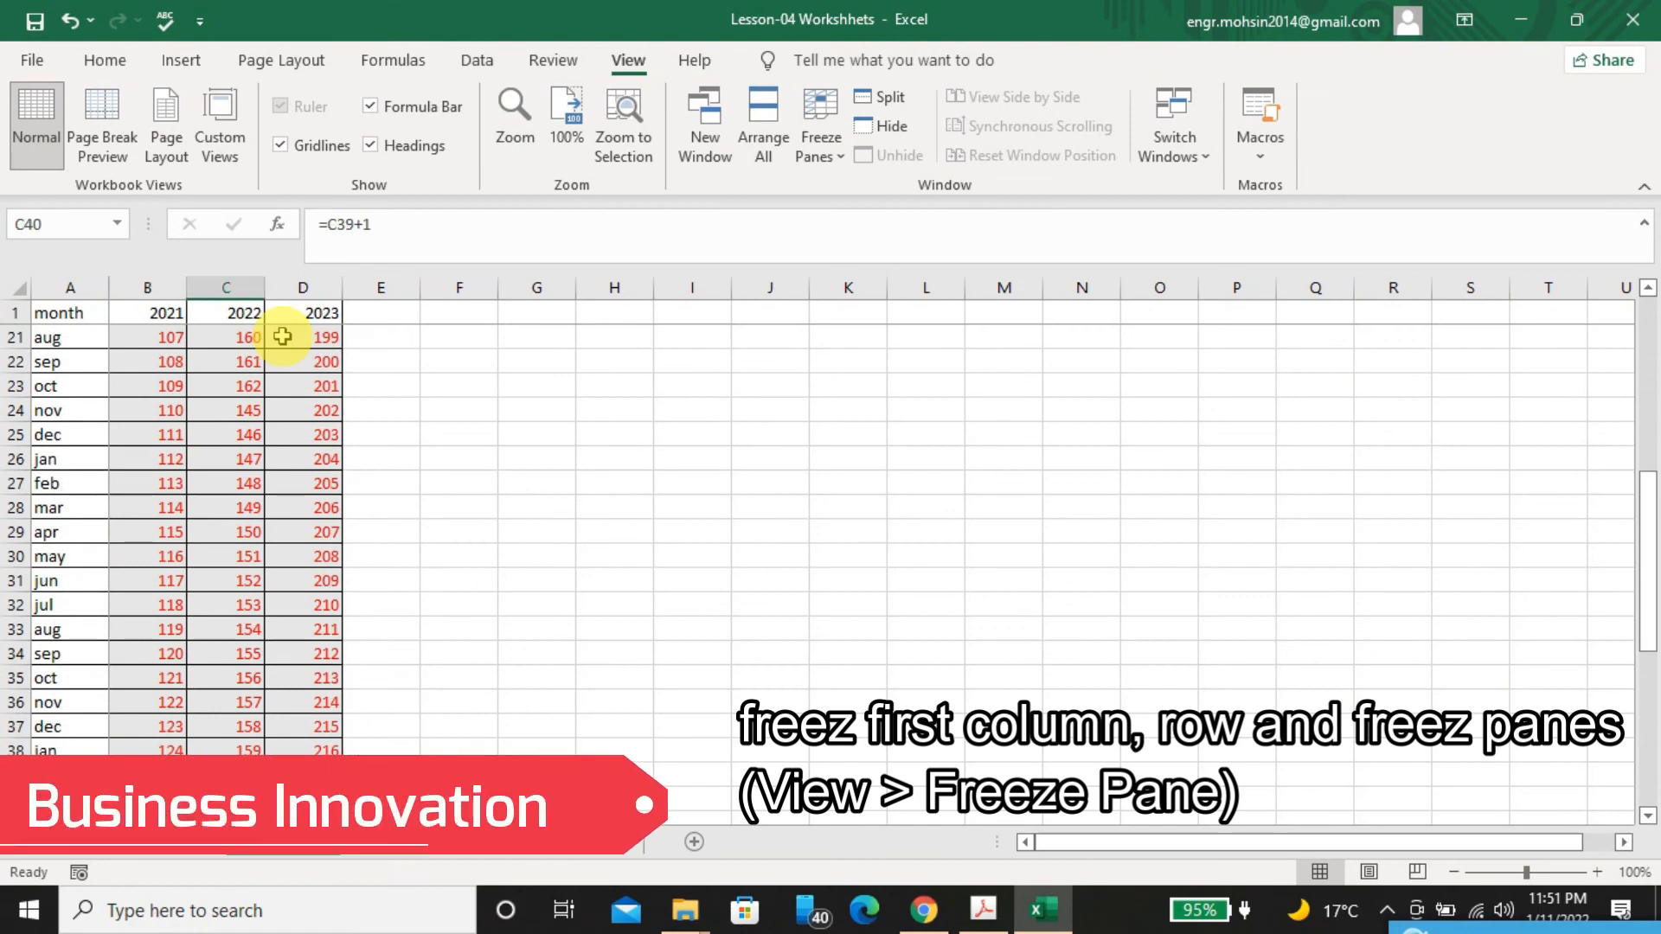
key("Right")
key("Right")
key("Right")
key("Right")
key("Right")
key("Right")
key("Right")
key("Right")
key("Right")
key("Right")
key("Right")
key("Right")
key("Right")
key("Right")
key("Right")
key("Right")
key("Right")
key("Right")
key("Right")
key("Right")
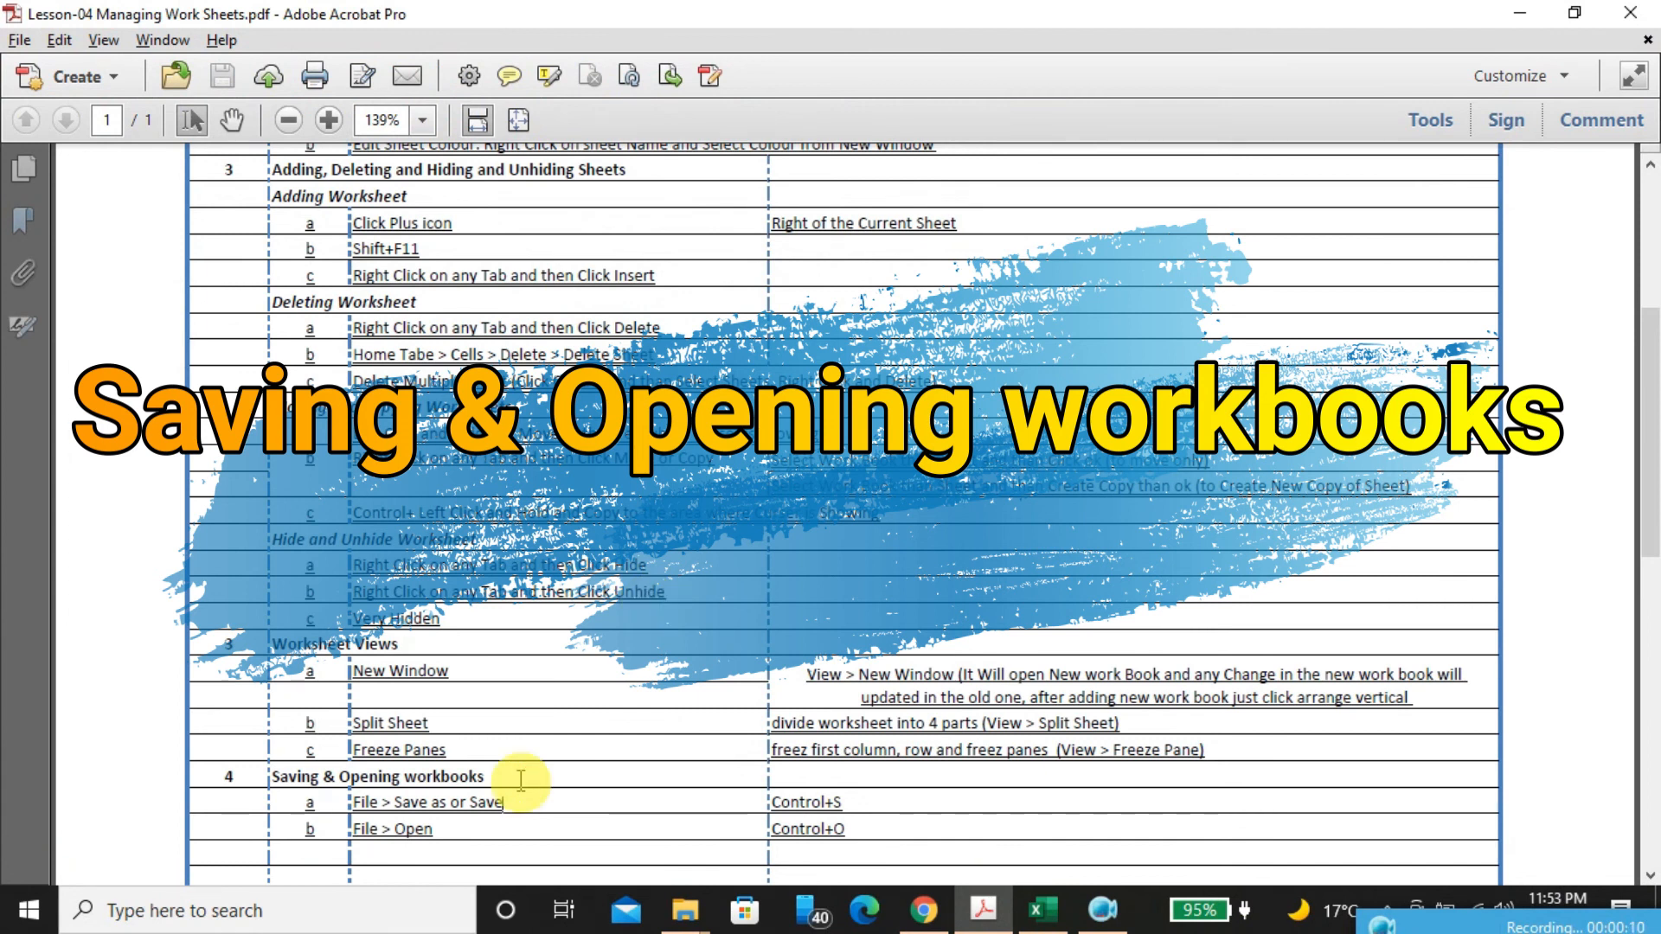
Review the lesson PDF down to its Saving & Opening workbooks section, switch to Excel, and save the Lesson-04 Workshhets workbook
scroll(520, 779, "up", 5)
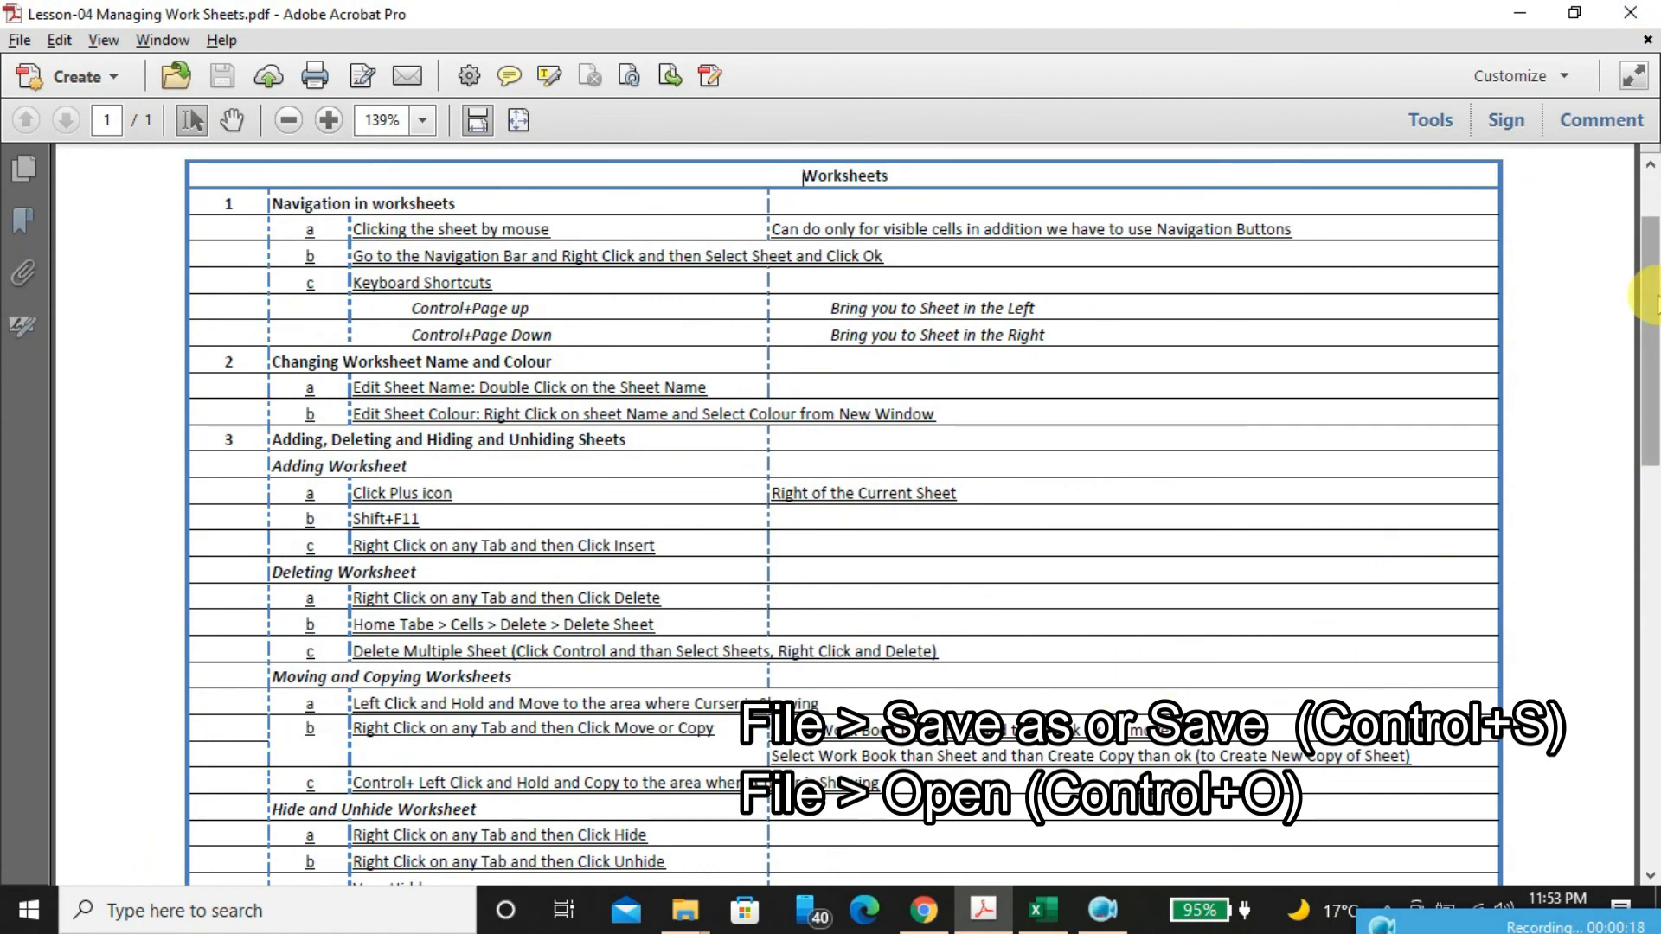
left_click_drag(1652, 311, 1620, 463)
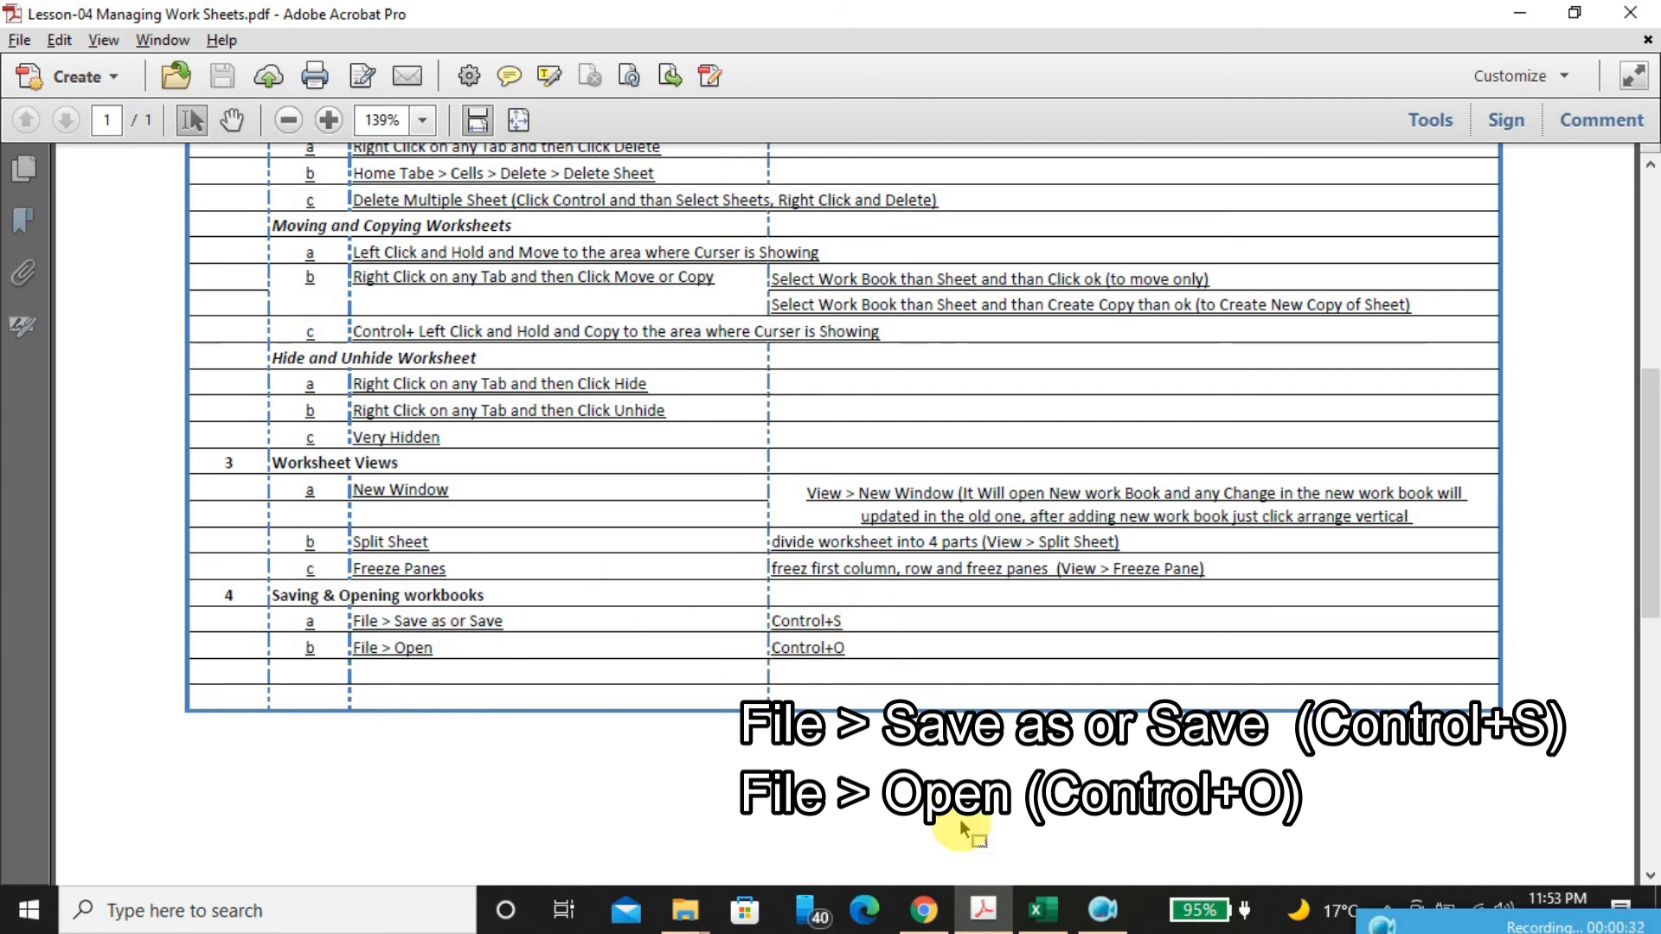
left_click(1044, 908)
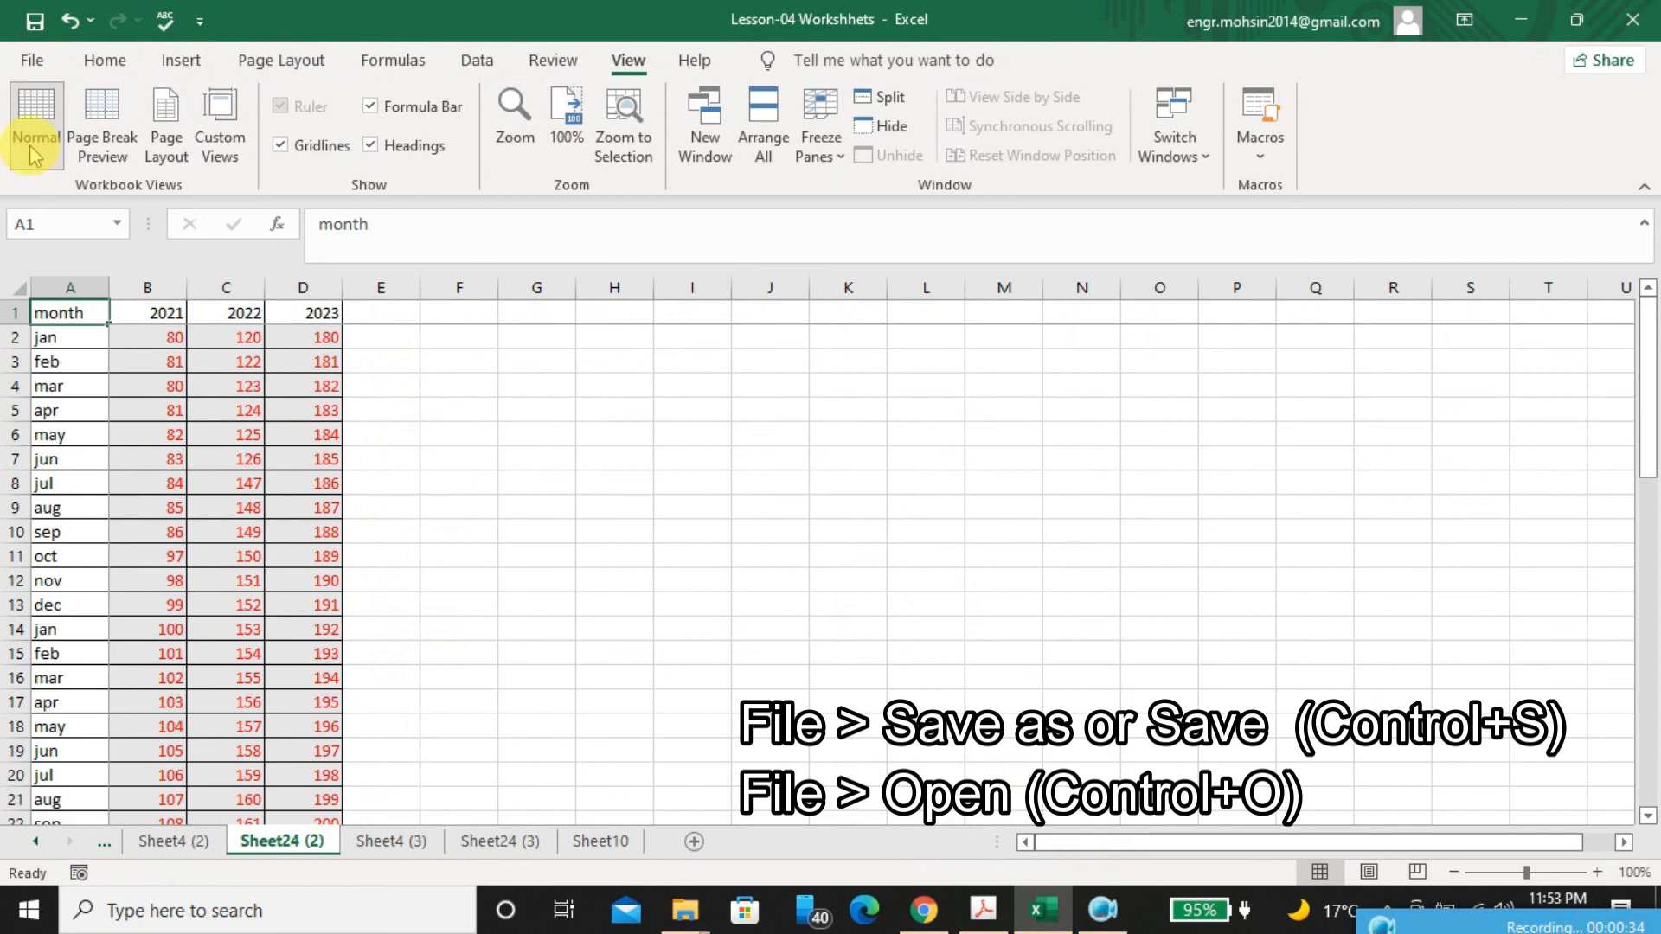
left_click(32, 62)
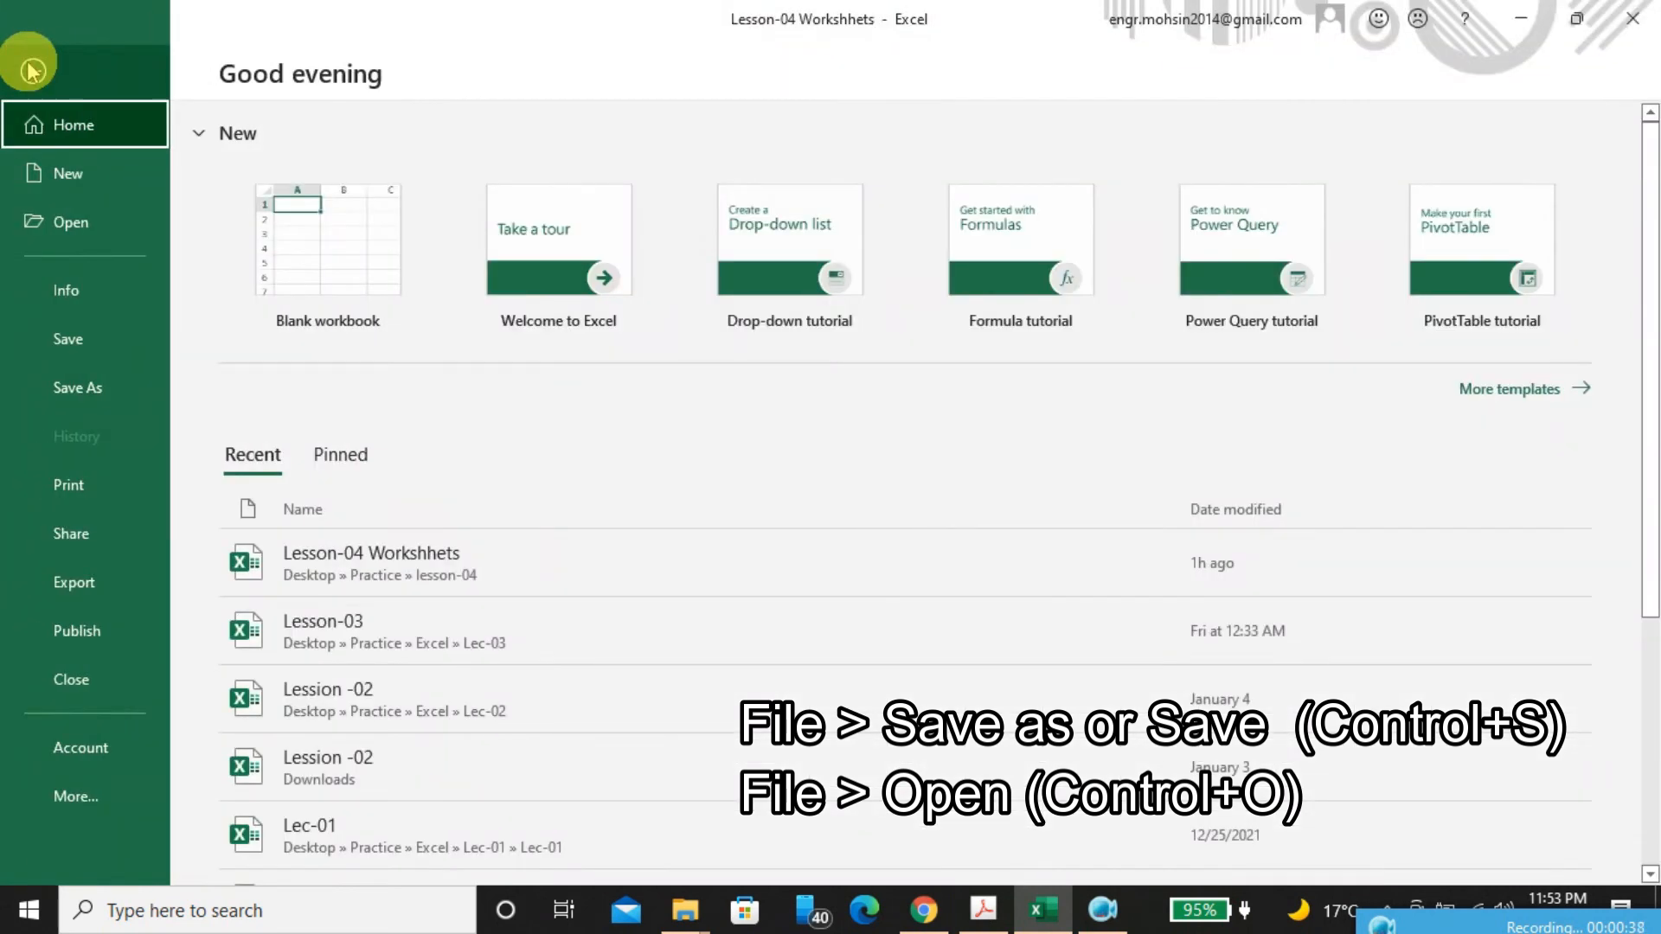
left_click(112, 336)
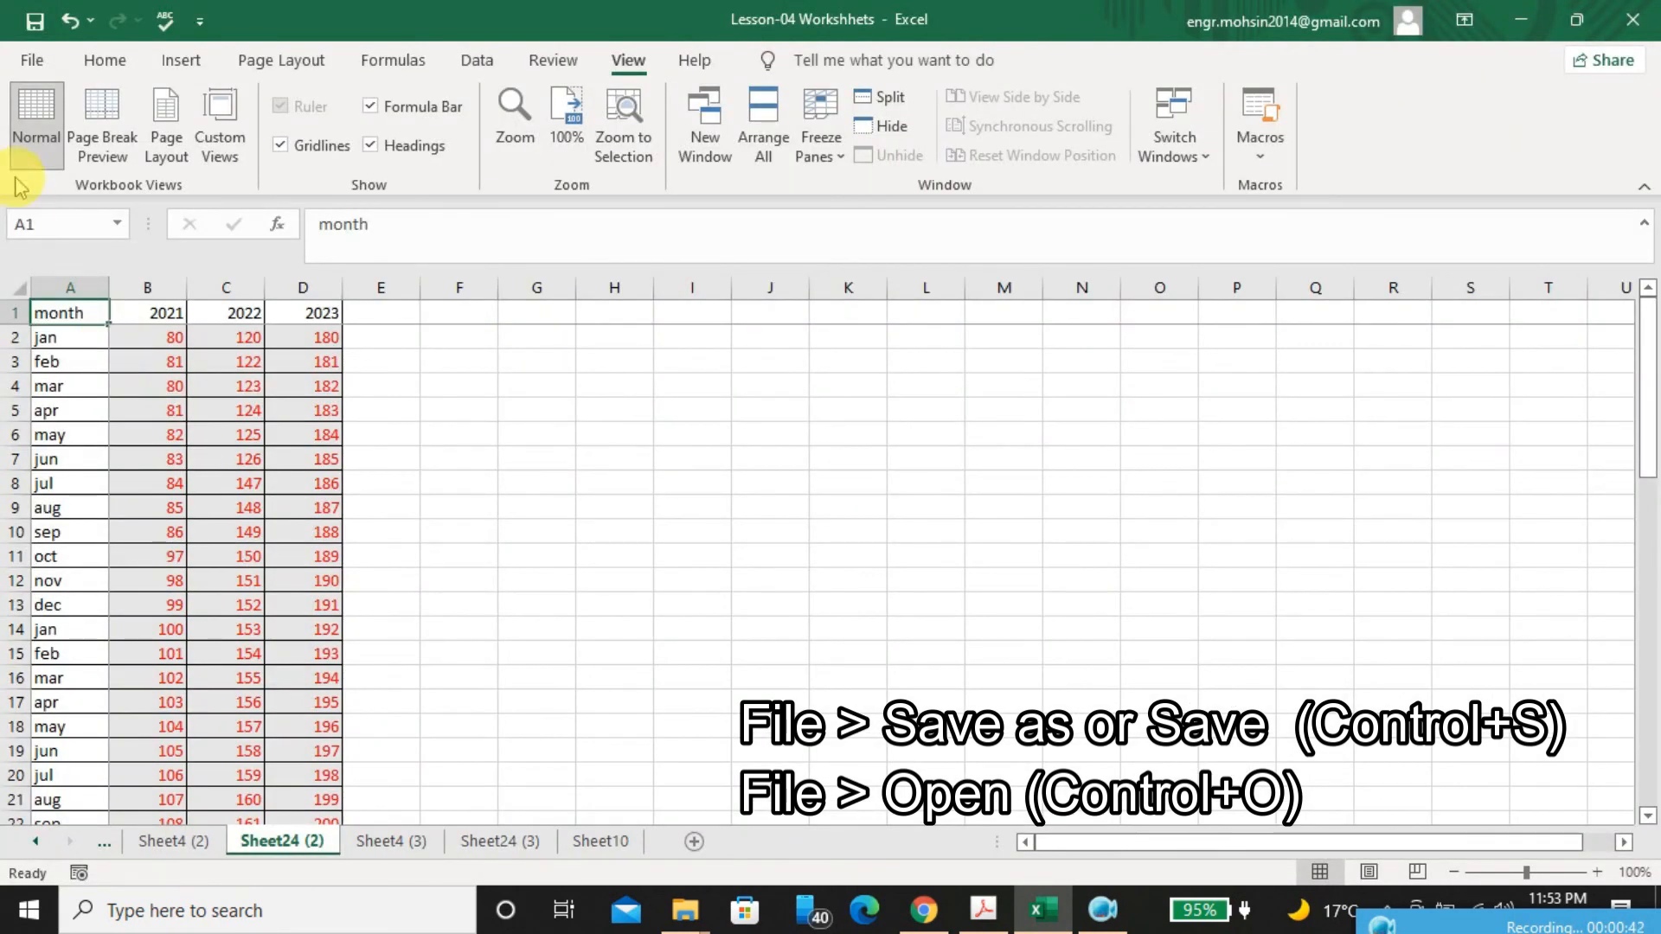
Bring up the Save As dialog for This PC and dismiss it without saving a copy
left_click(35, 61)
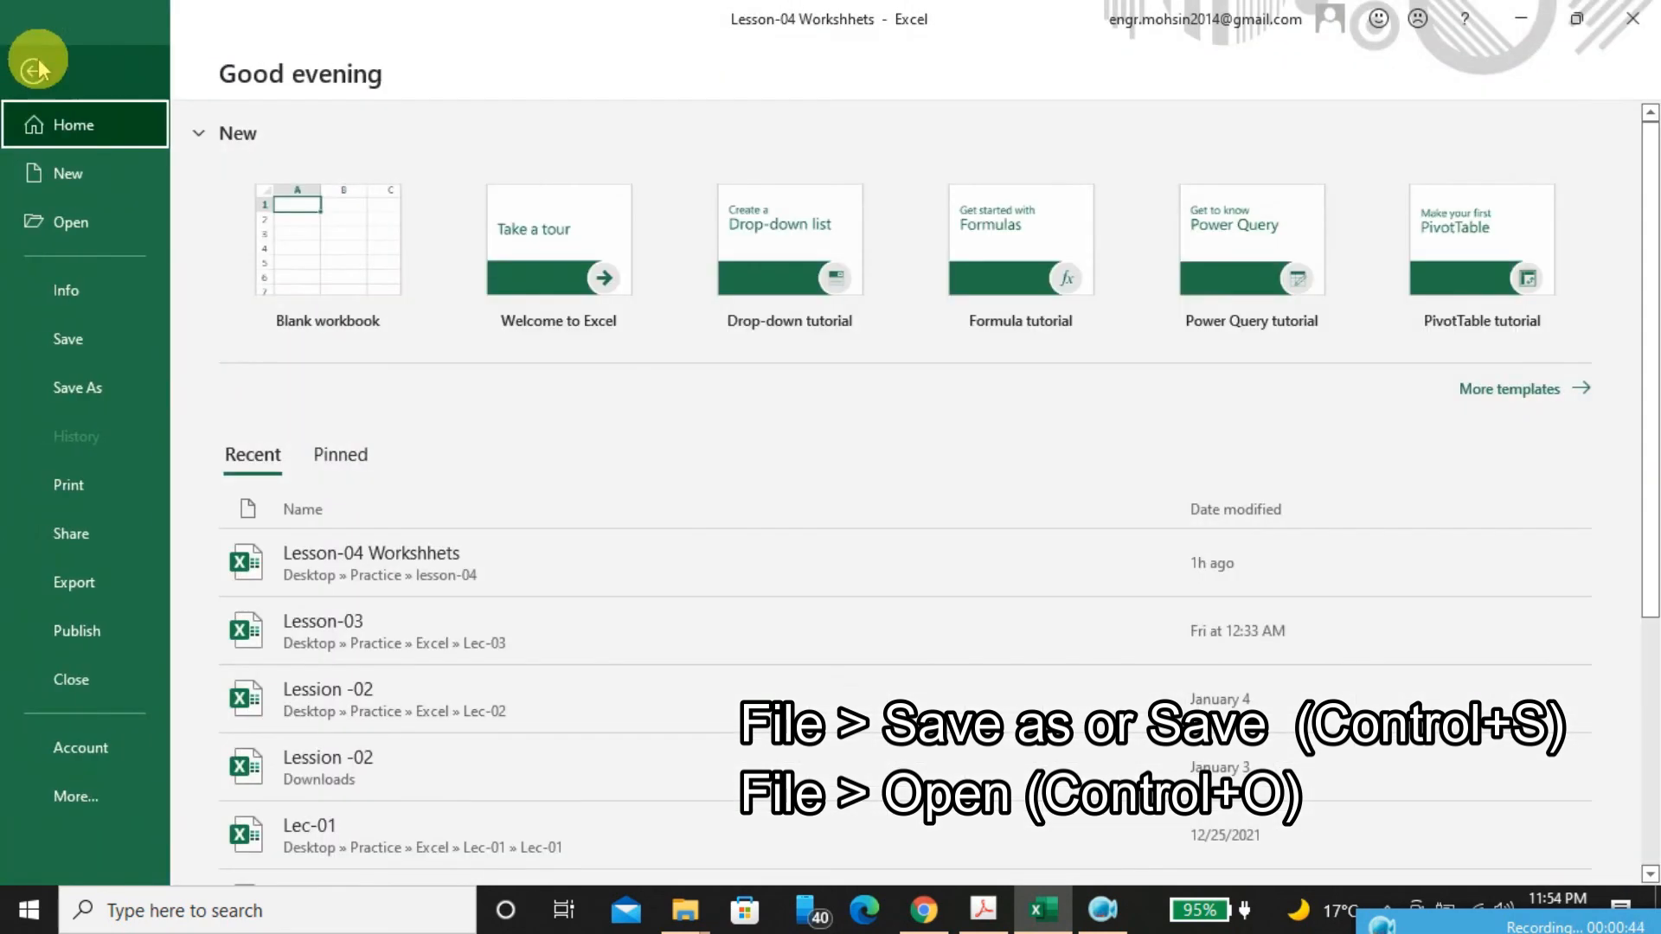
left_click(126, 384)
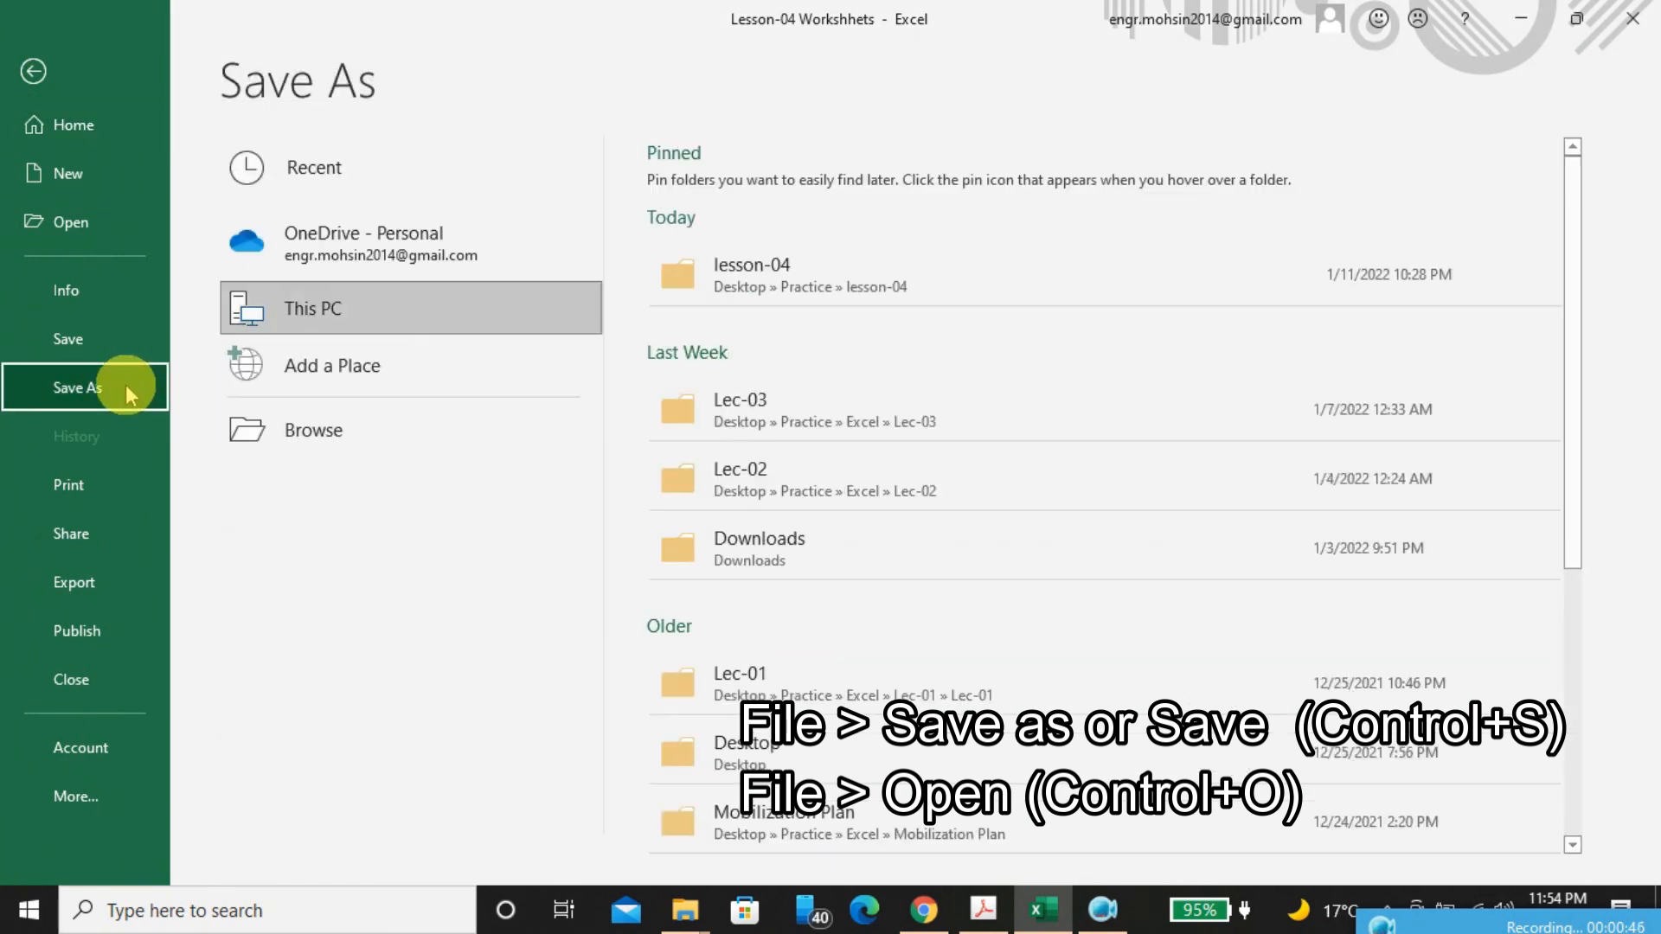
left_click(342, 315)
left_click(342, 315)
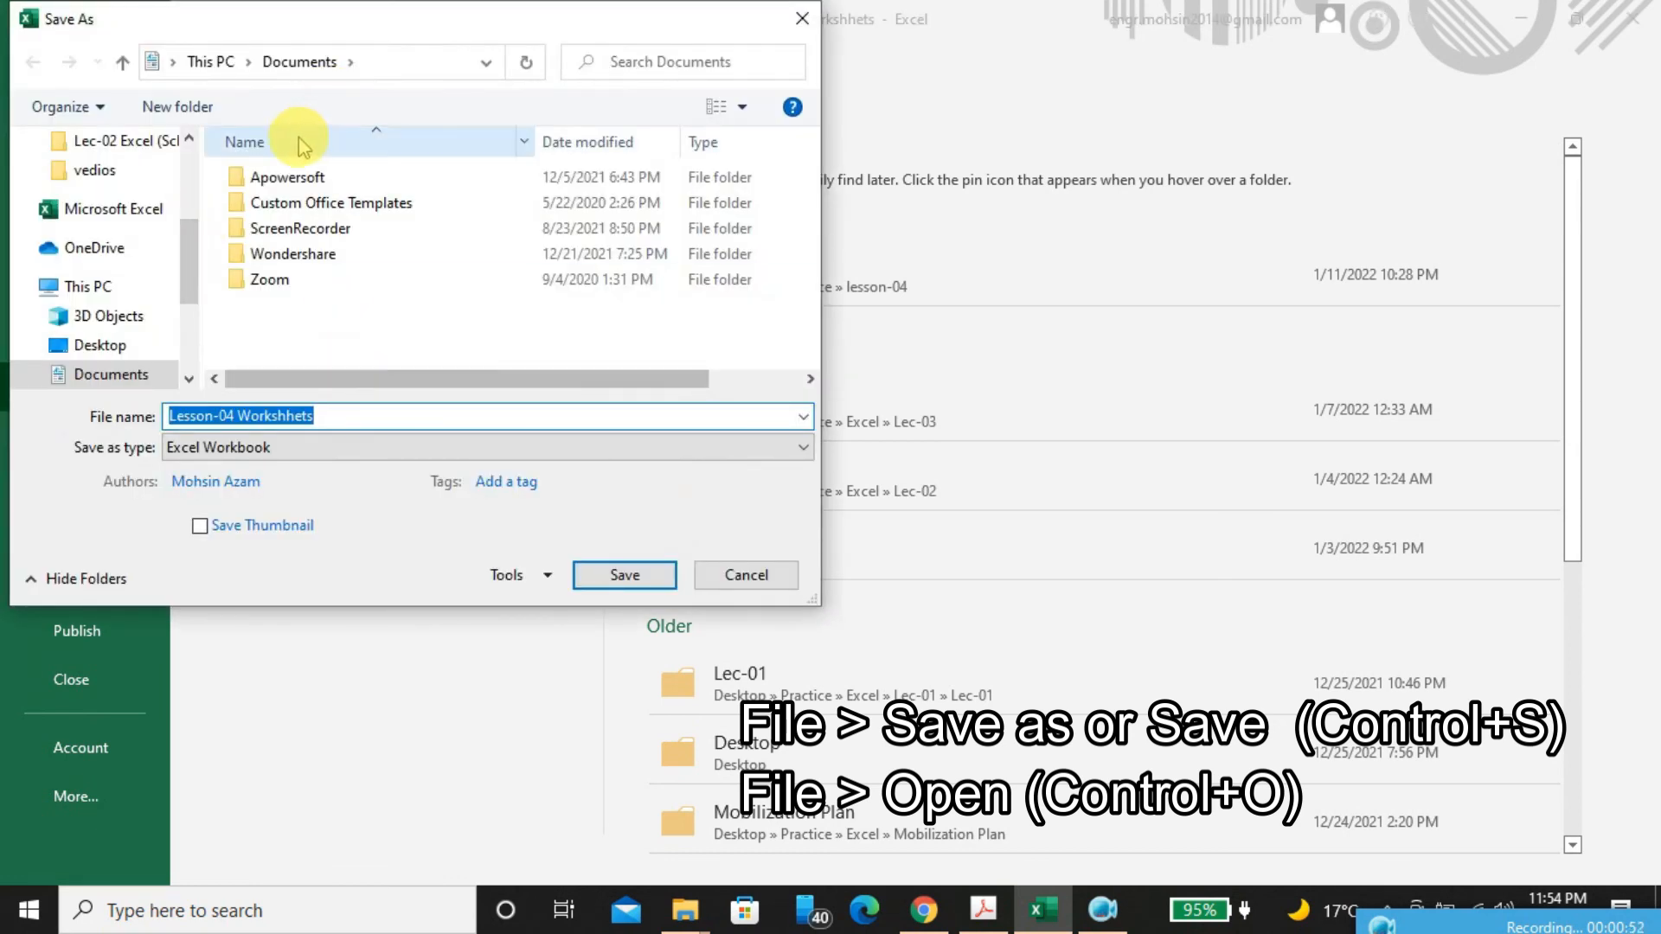
left_click(802, 18)
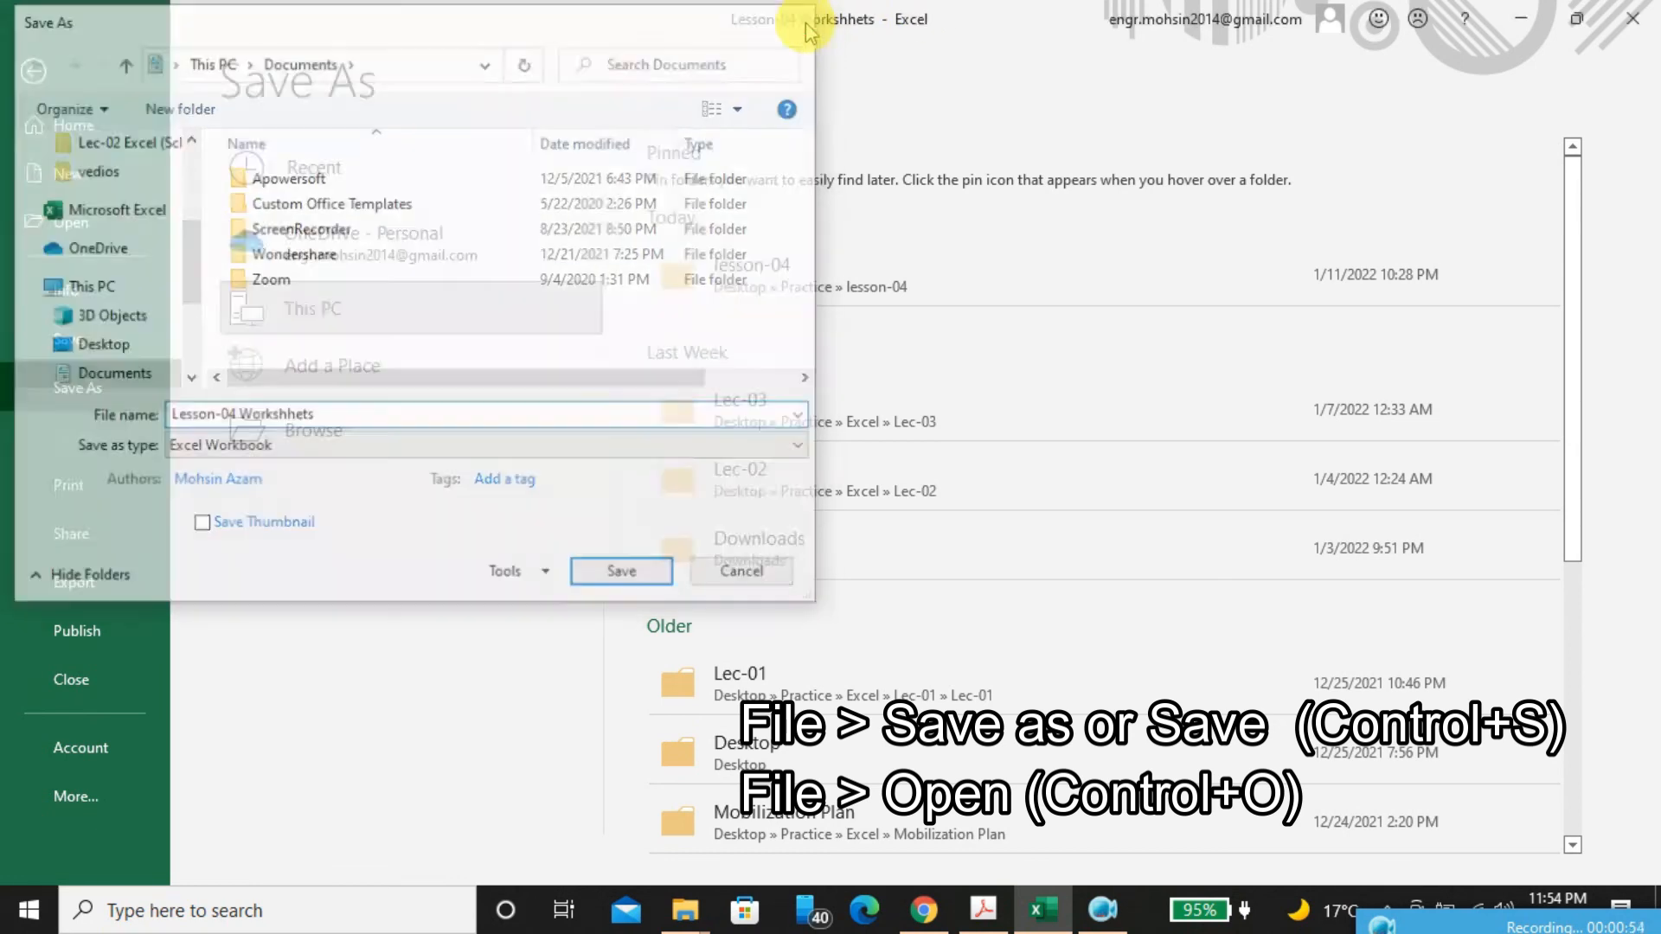
Check the PDF's Saving & Opening workbooks entries again and return to the worksheet in Excel
left_click(1092, 914)
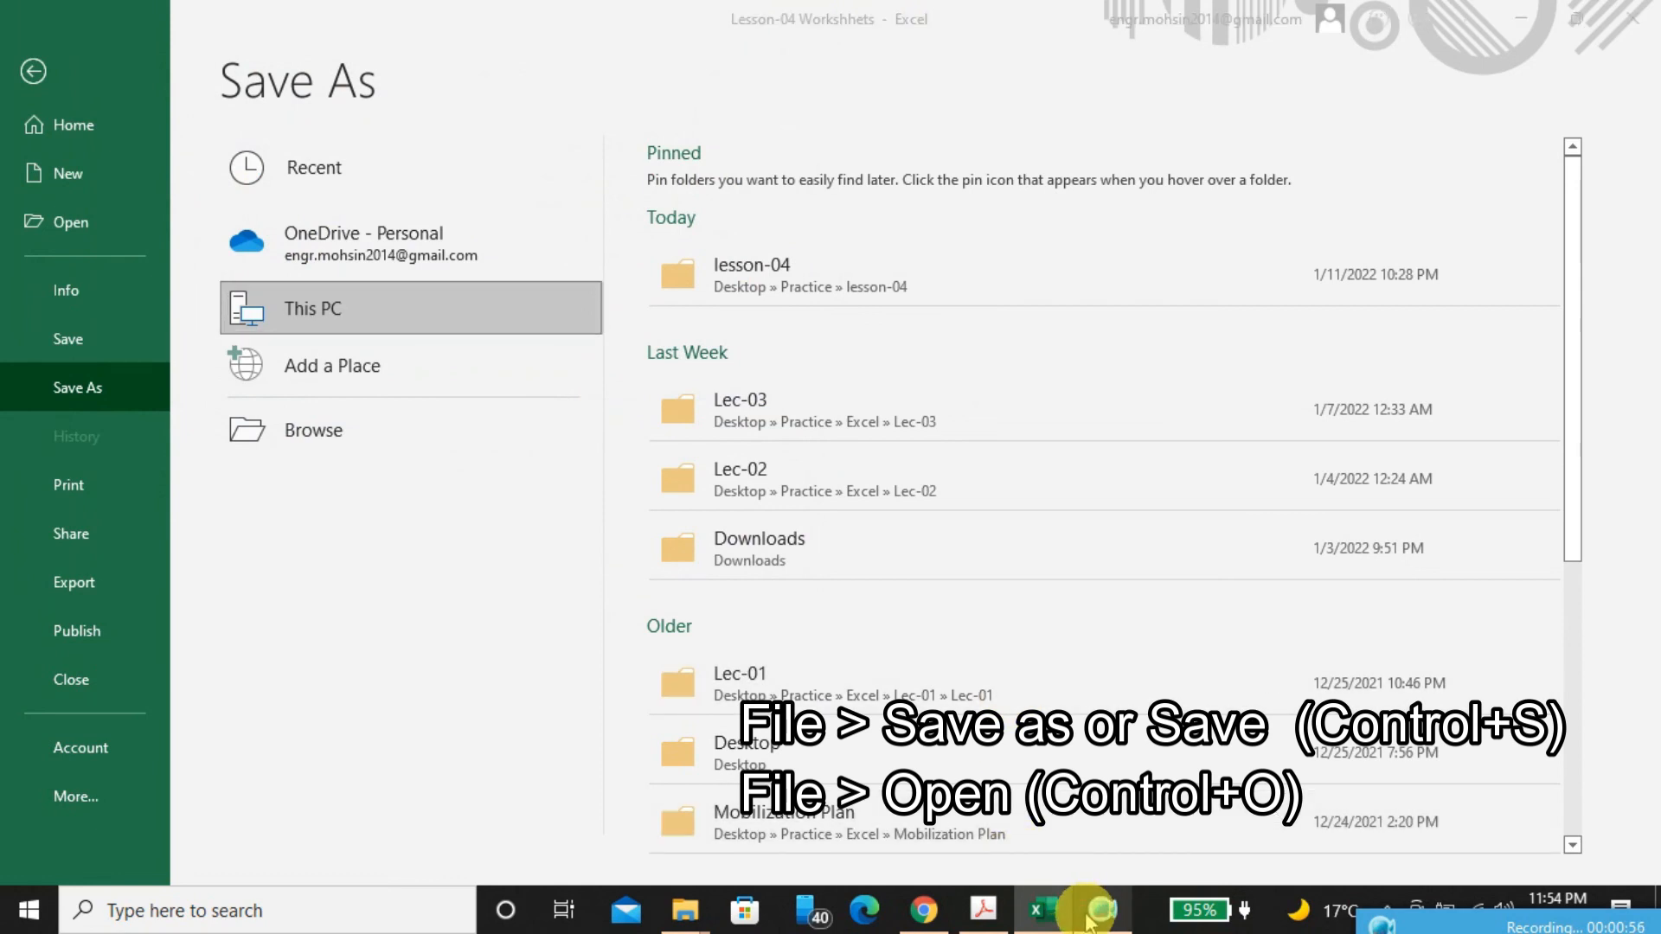
left_click(984, 908)
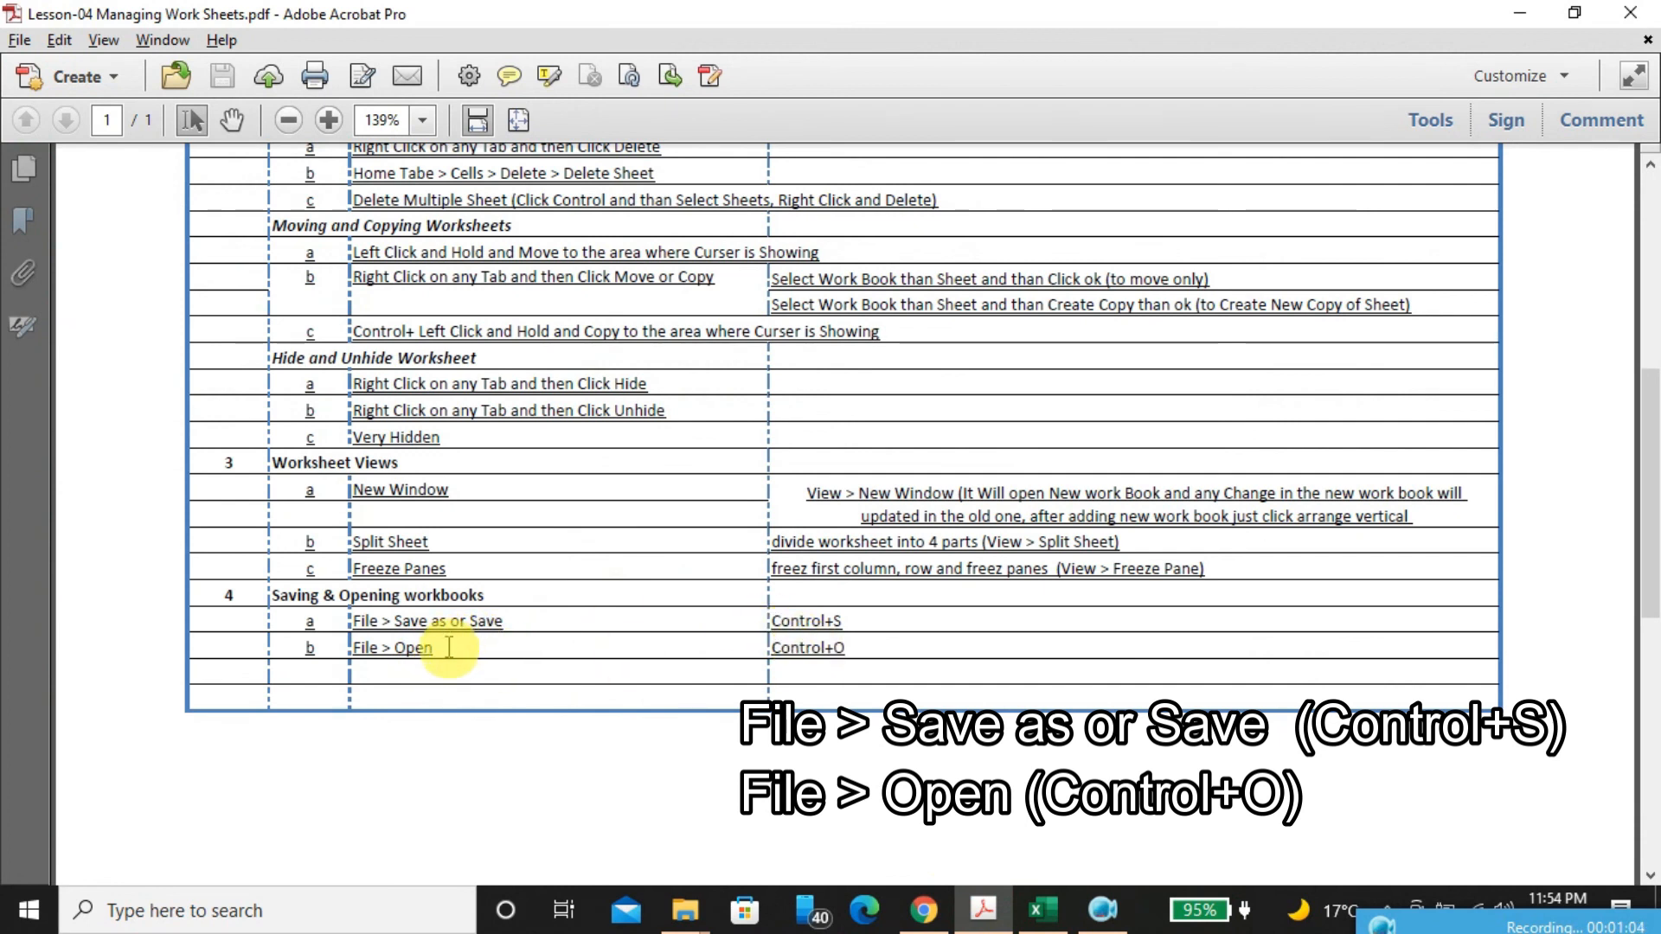
left_click(1045, 910)
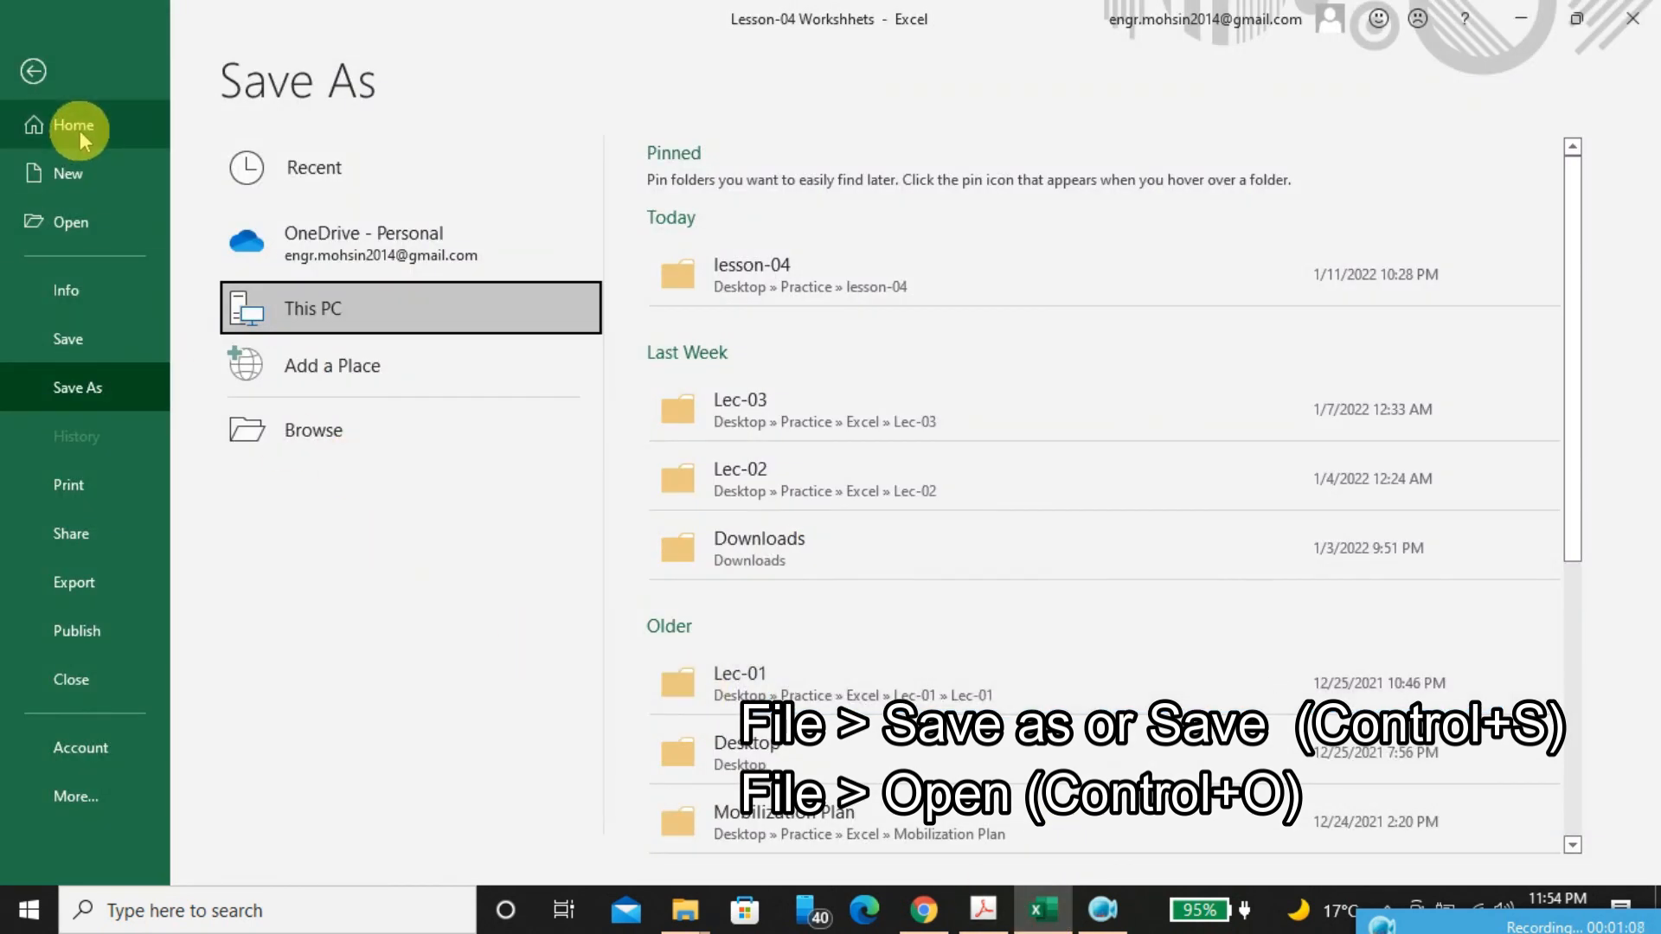
left_click(33, 71)
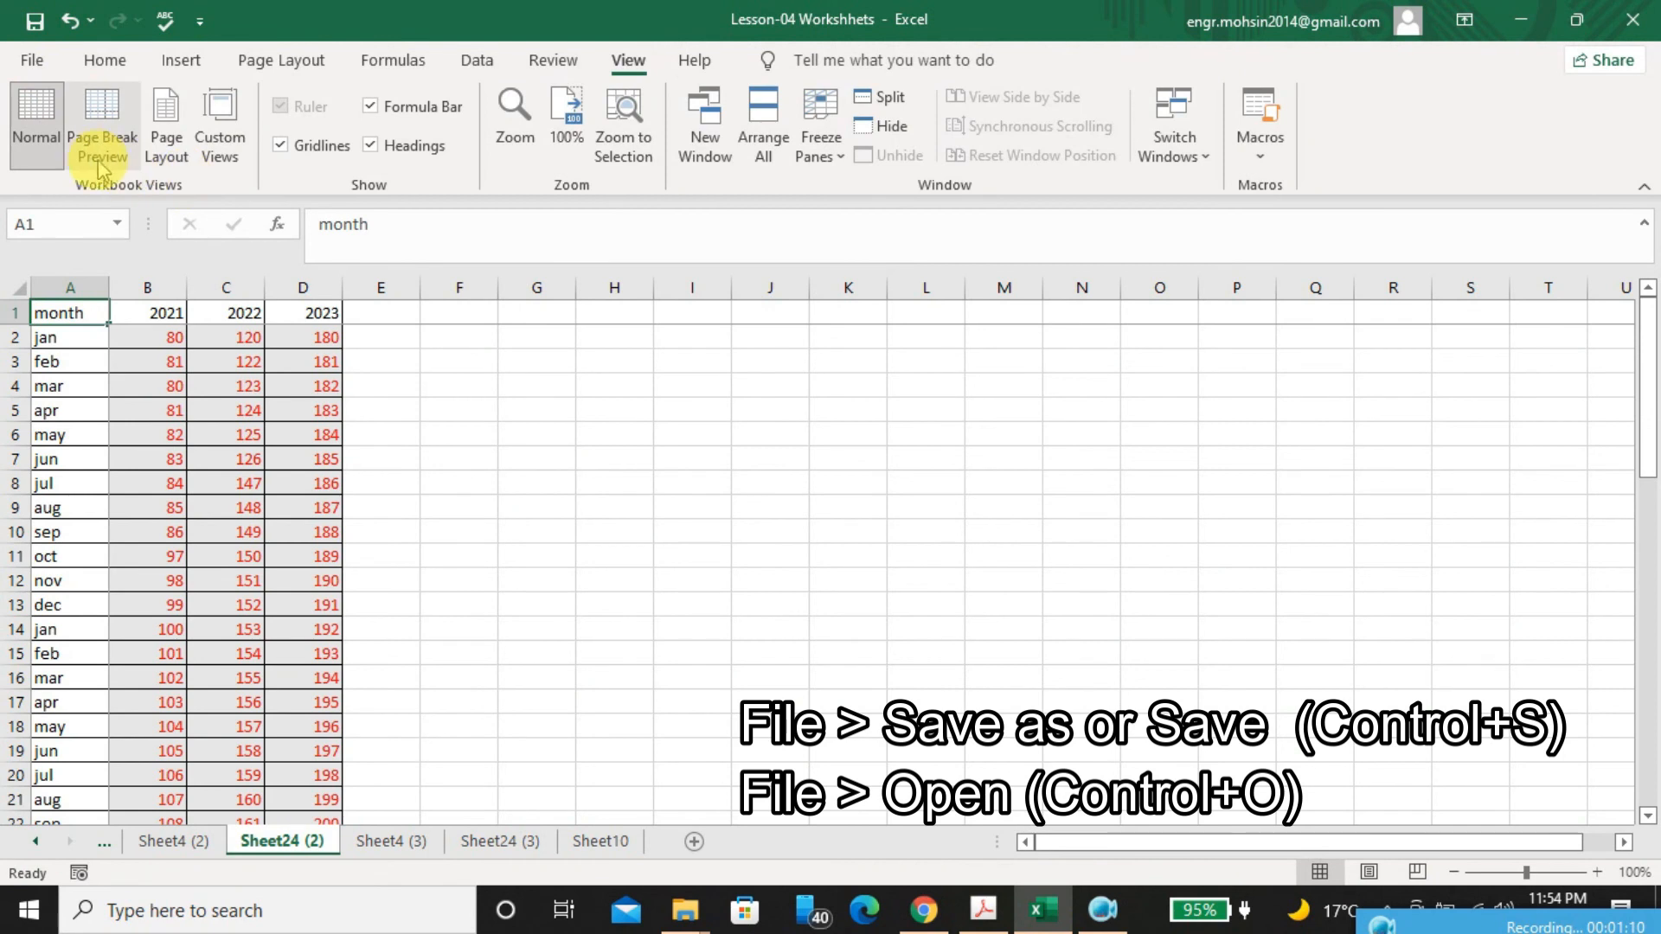
Open the Lesson-03 workbook from the recently used Lec-03 folder
left_click(33, 60)
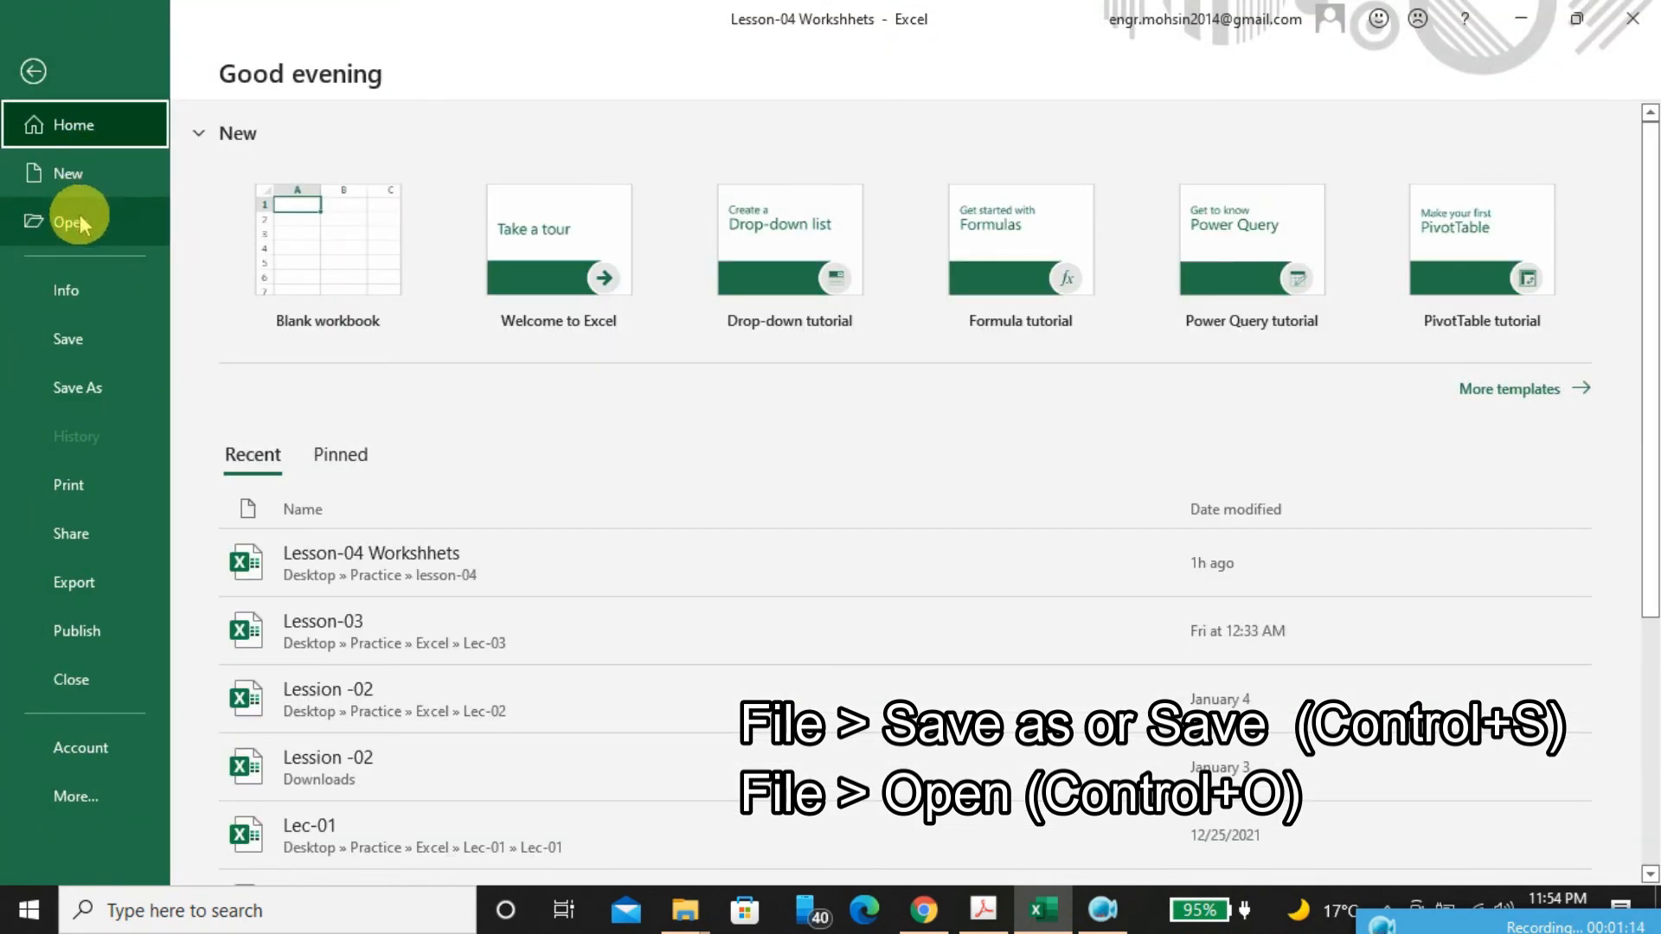
left_click(78, 221)
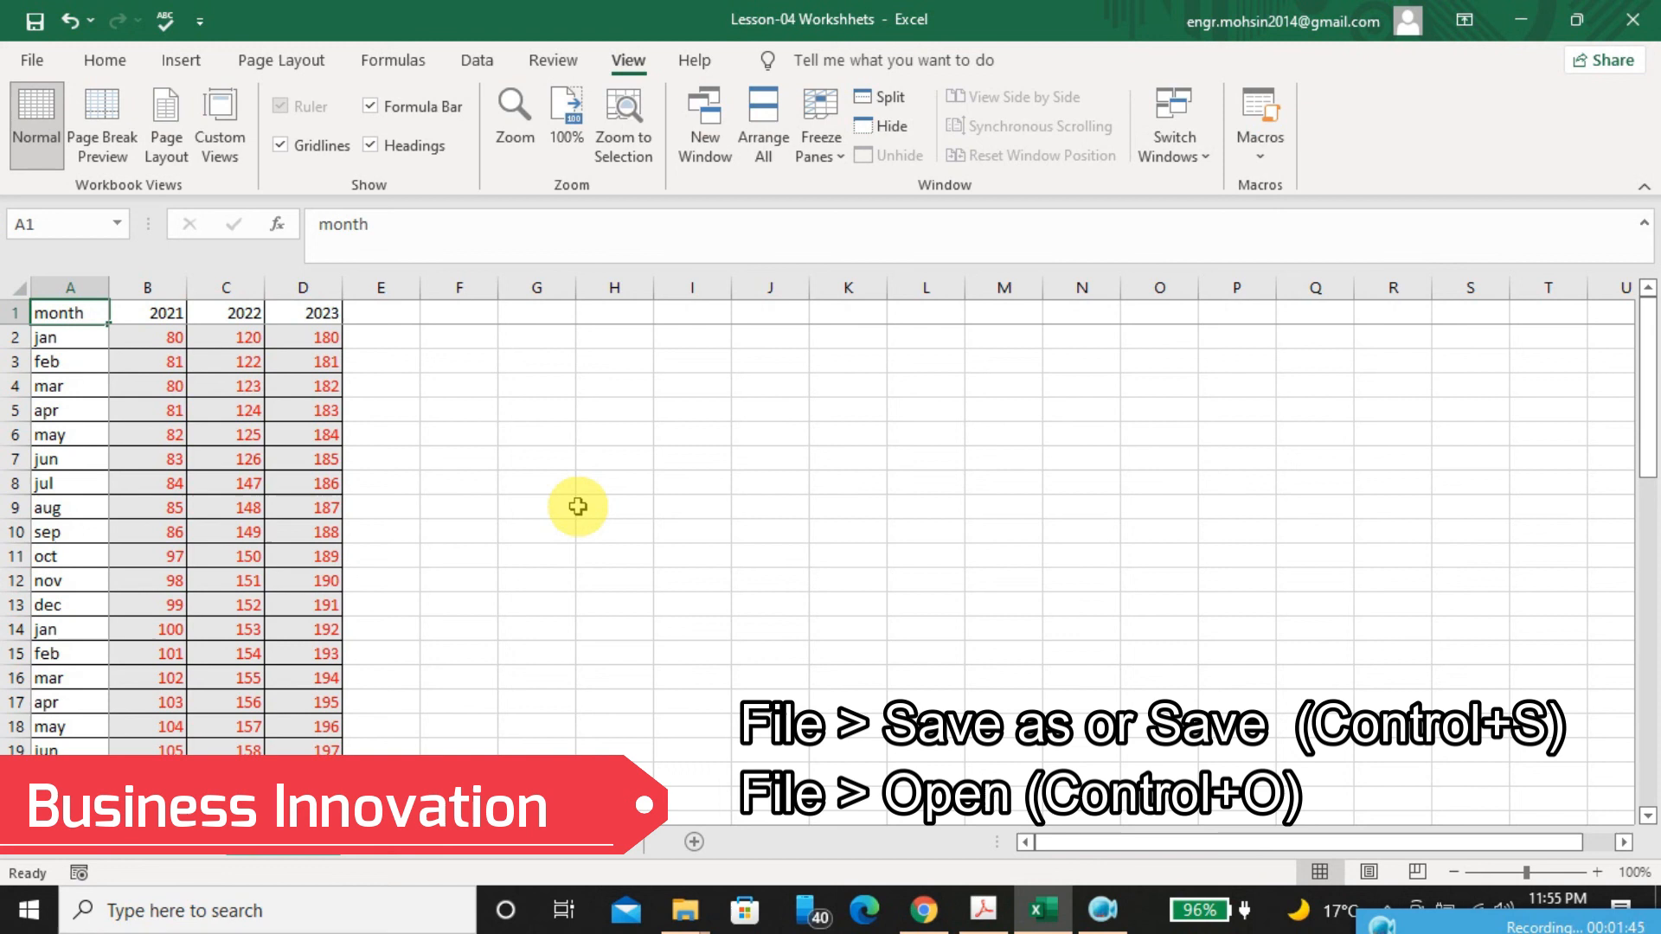
key("ctrl+o")
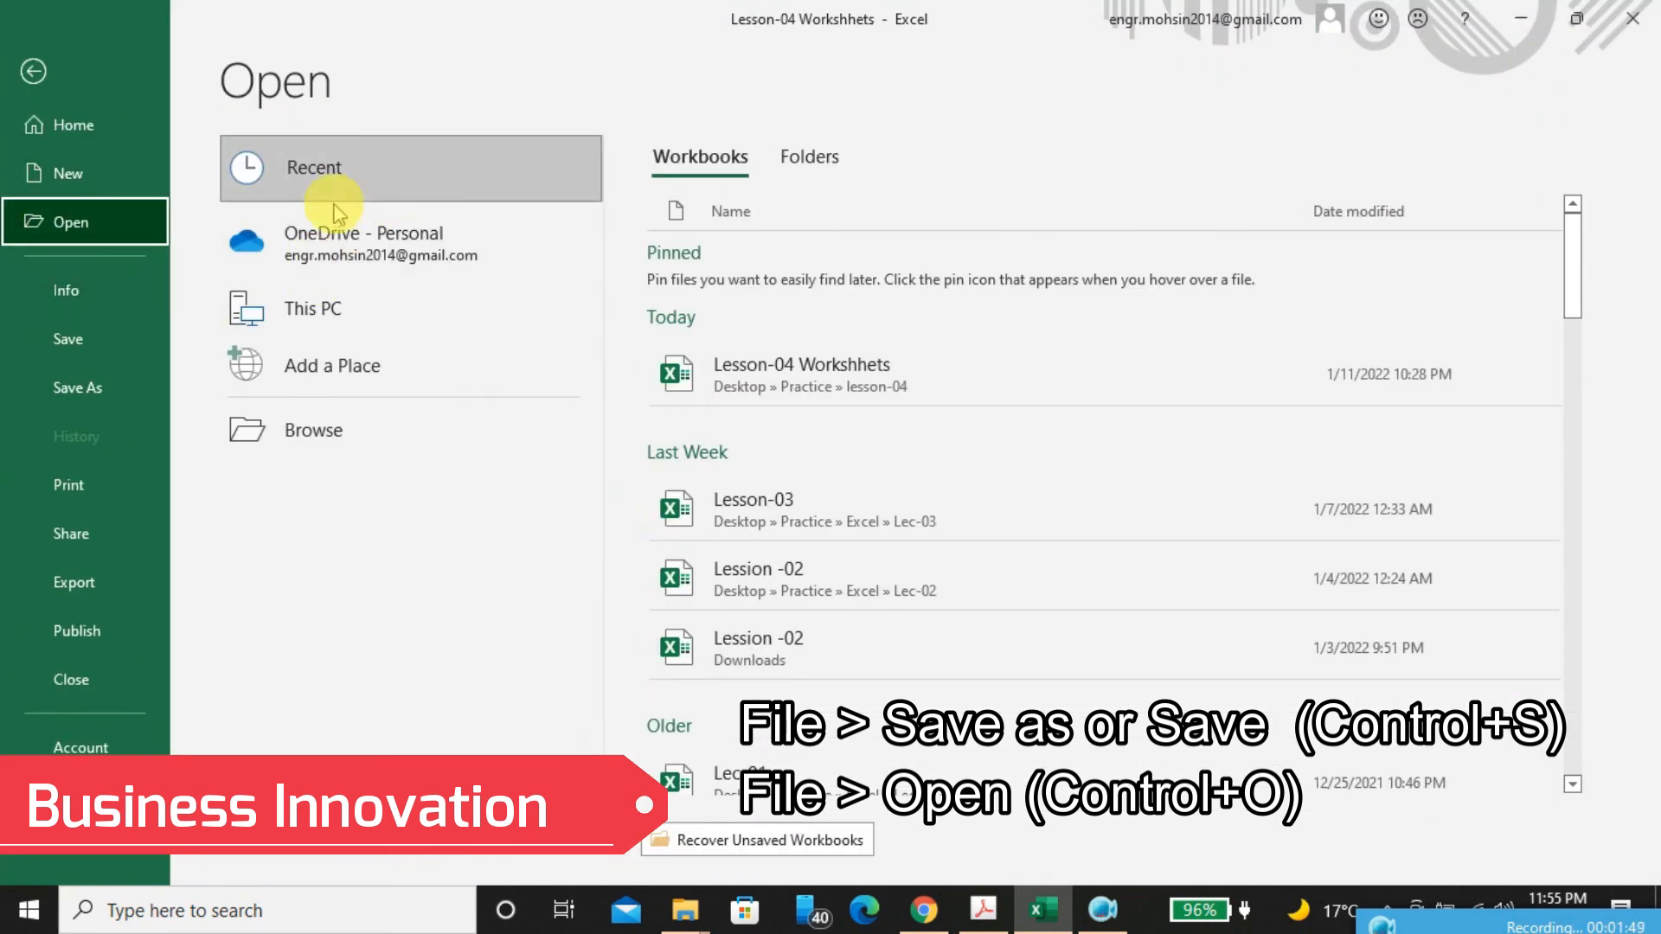
left_click(809, 157)
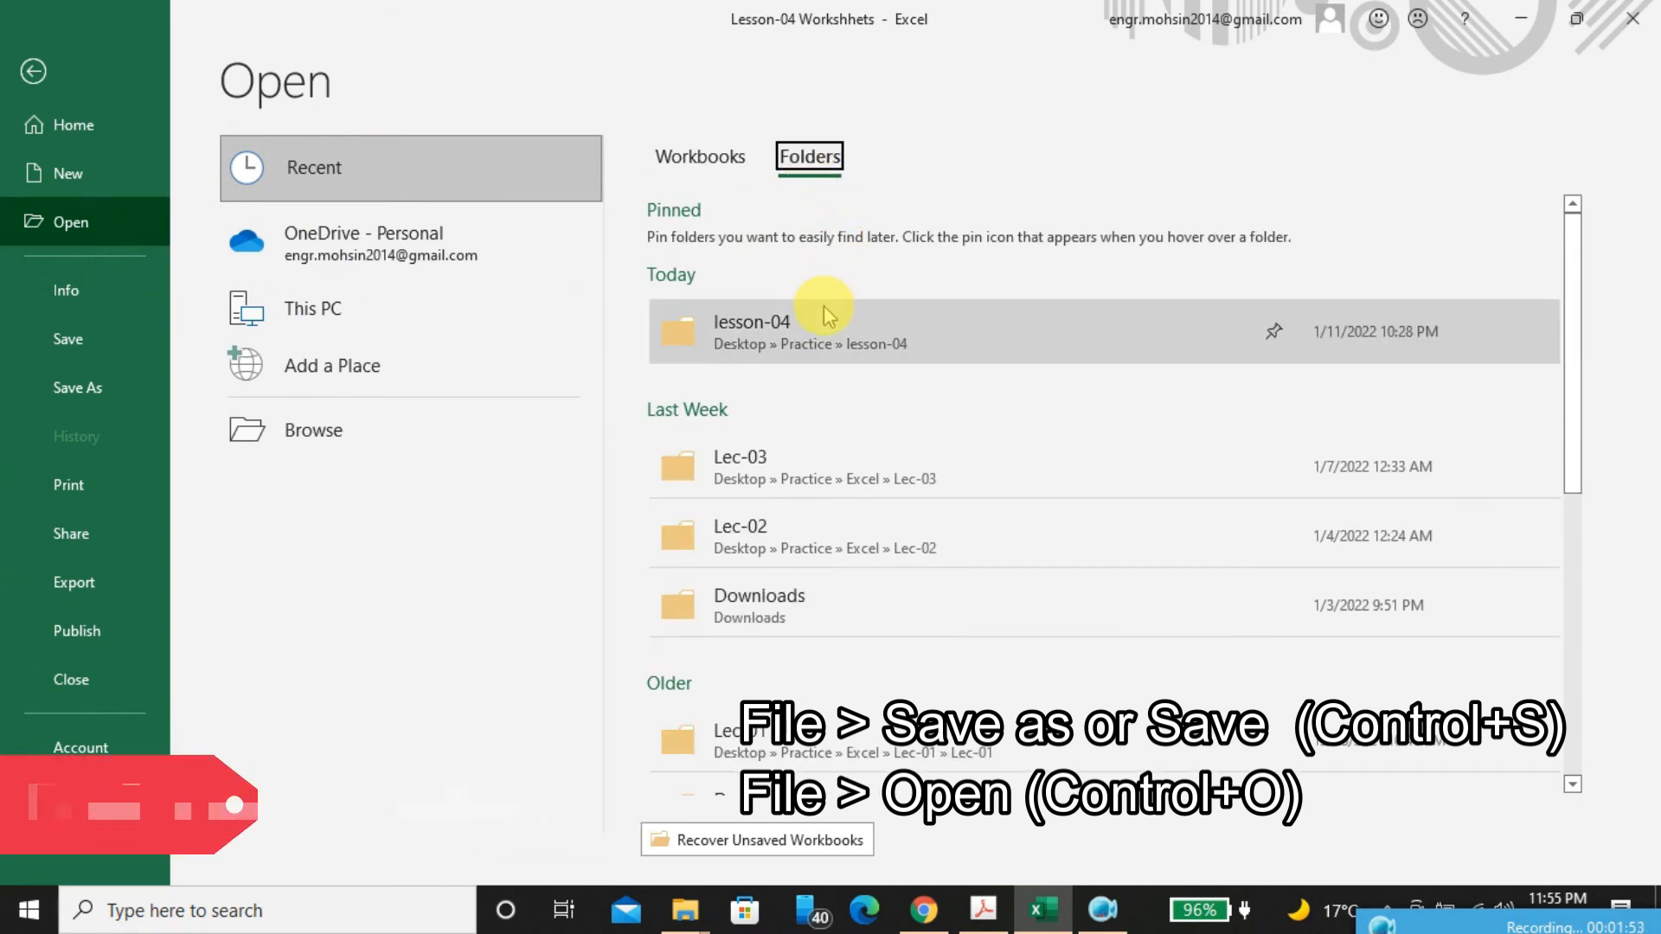
left_click(751, 459)
left_click(765, 363)
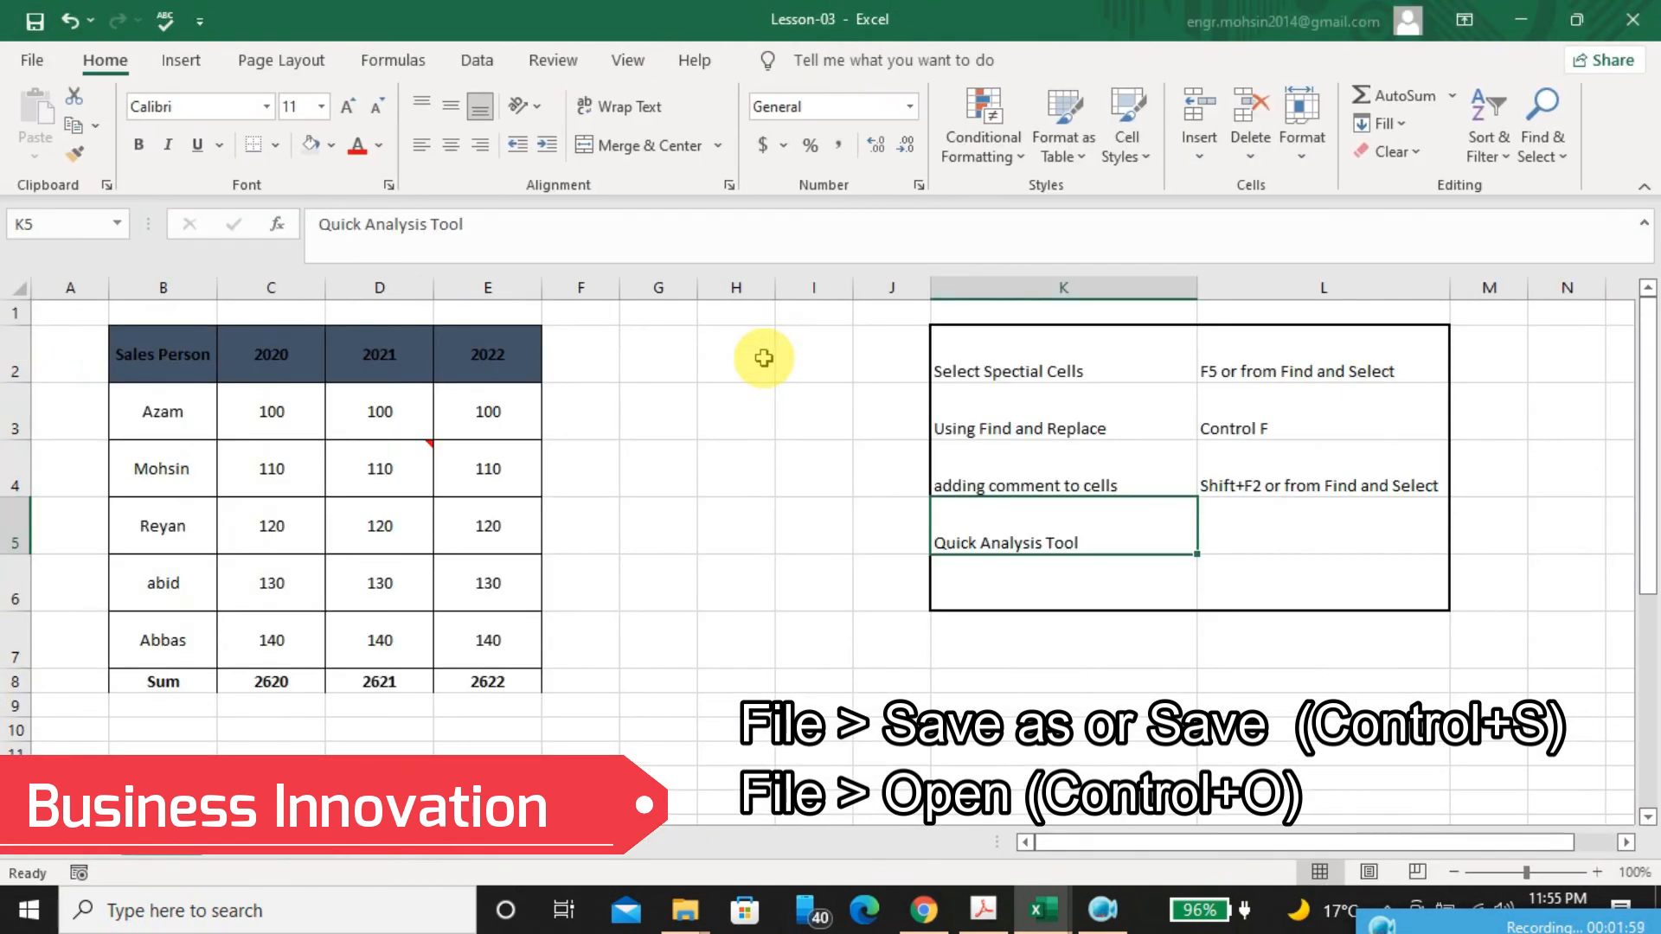